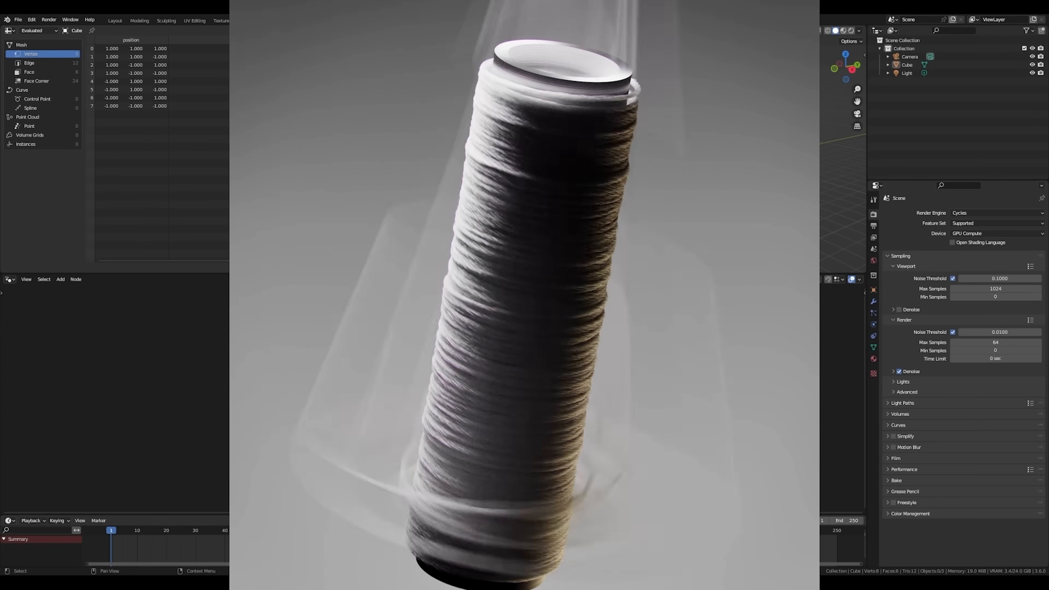
Step: Open the preferences and show the System settings
click(30, 21)
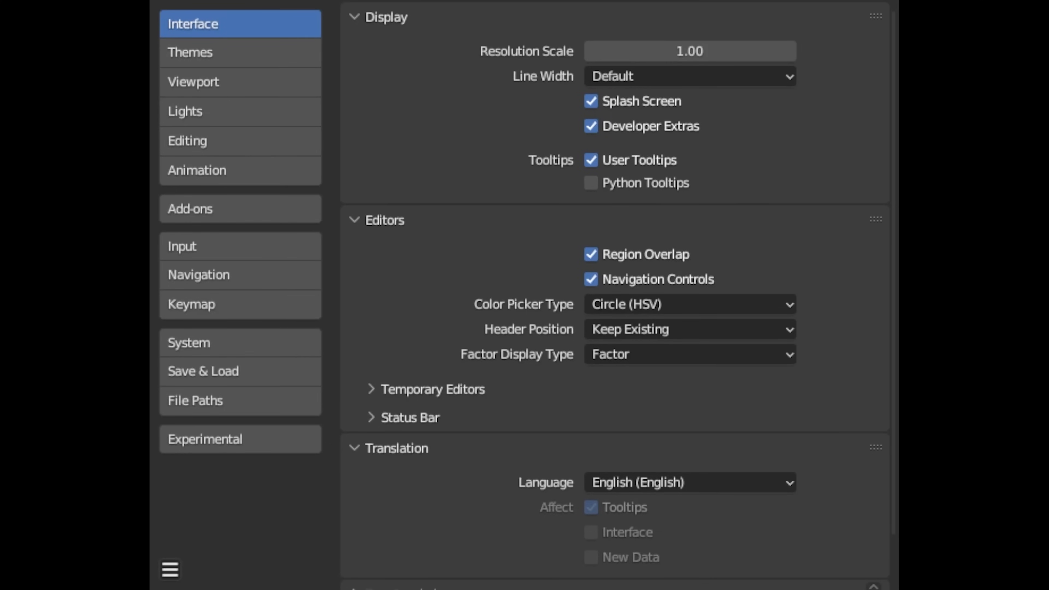
click(239, 342)
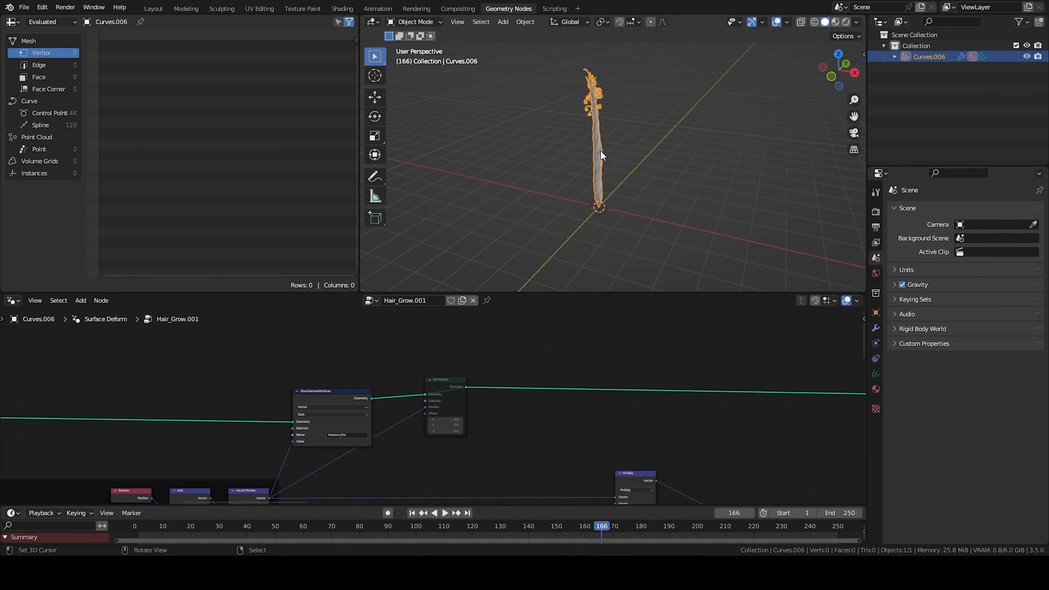
Step: Maximize the 3D viewport and play the growing yarn animation, viewing the strand from base to tip
middle_drag(602, 147, 660, 169)
scroll(660, 159, up, 2)
key(ctrl+space)
key(space)
shift+middle_drag(595, 175, 605, 230)
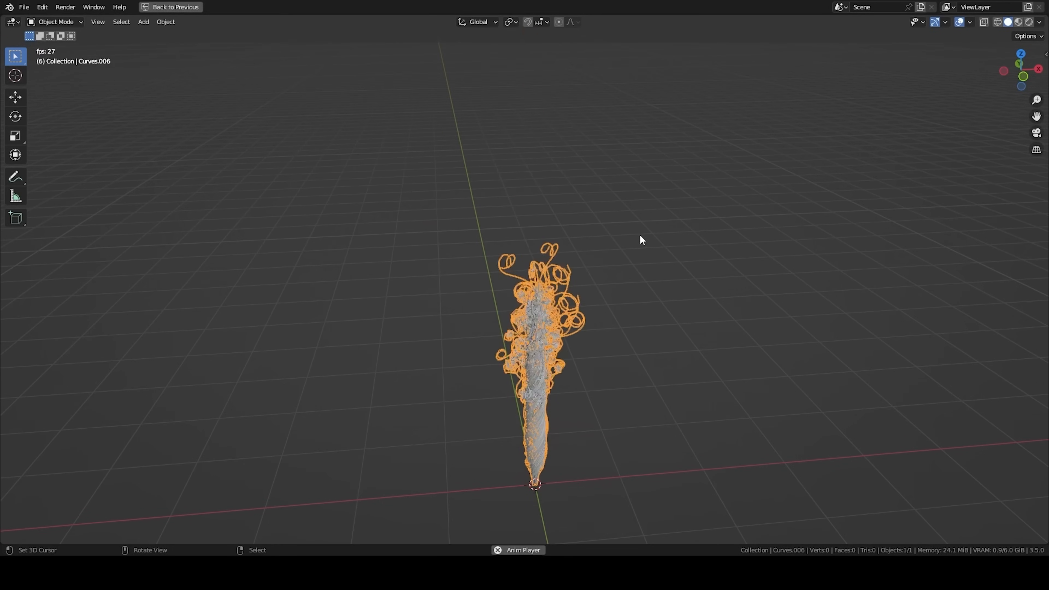
middle_drag(639, 237, 578, 415)
scroll(576, 411, down, 1)
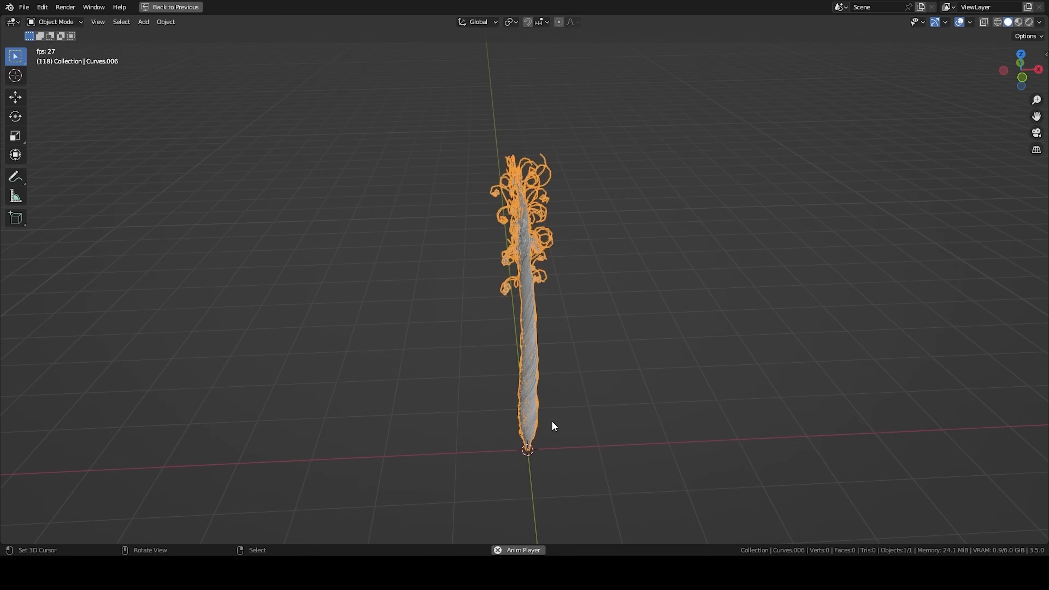
key(d)
mouse_move(572, 453)
mouse_down()
mouse_move(599, 363)
mouse_move(644, 91)
mouse_up()
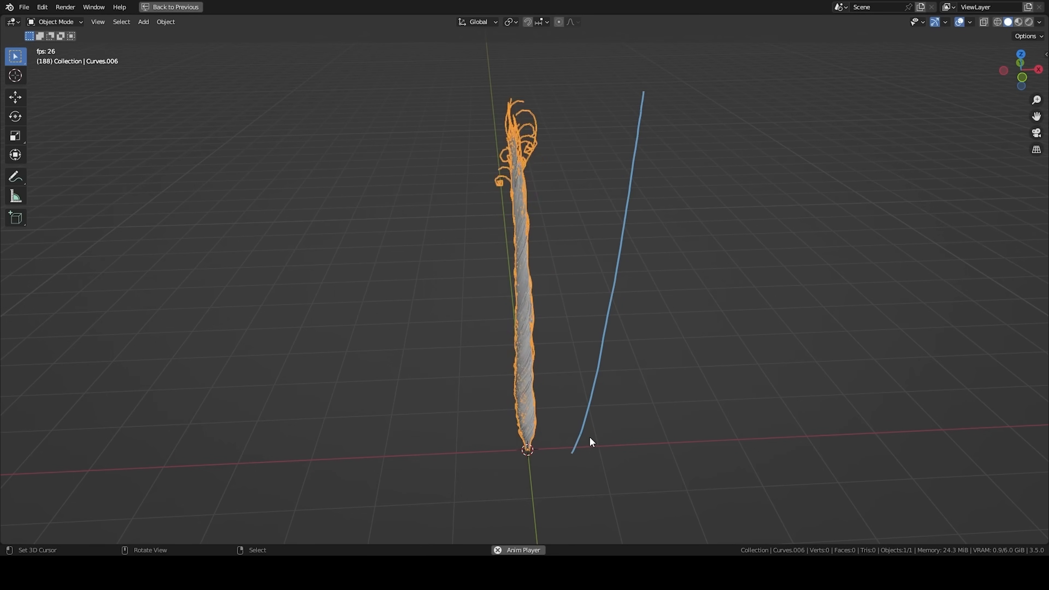
key(ctrl+z)
key(d)
mouse_move(586, 449)
mouse_down()
mouse_move(610, 233)
mouse_move(623, 231)
mouse_up()
key(d)
key(d)
drag(619, 445, 611, 229)
key(d)
mouse_move(601, 438)
mouse_down()
mouse_move(624, 430)
mouse_move(610, 432)
mouse_up()
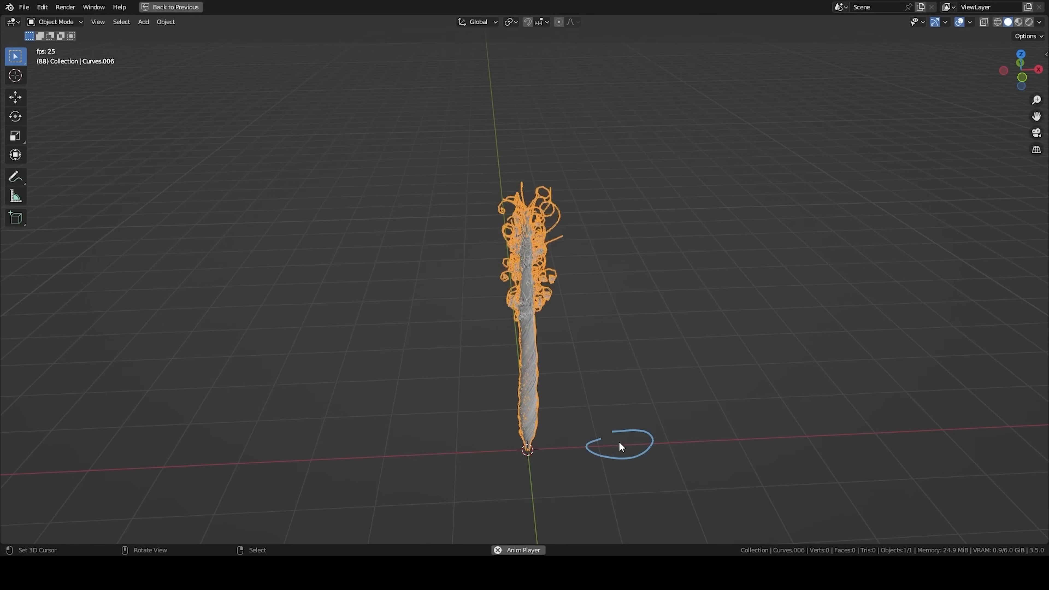
key(alt+shift+z)
key(alt+shift+z)
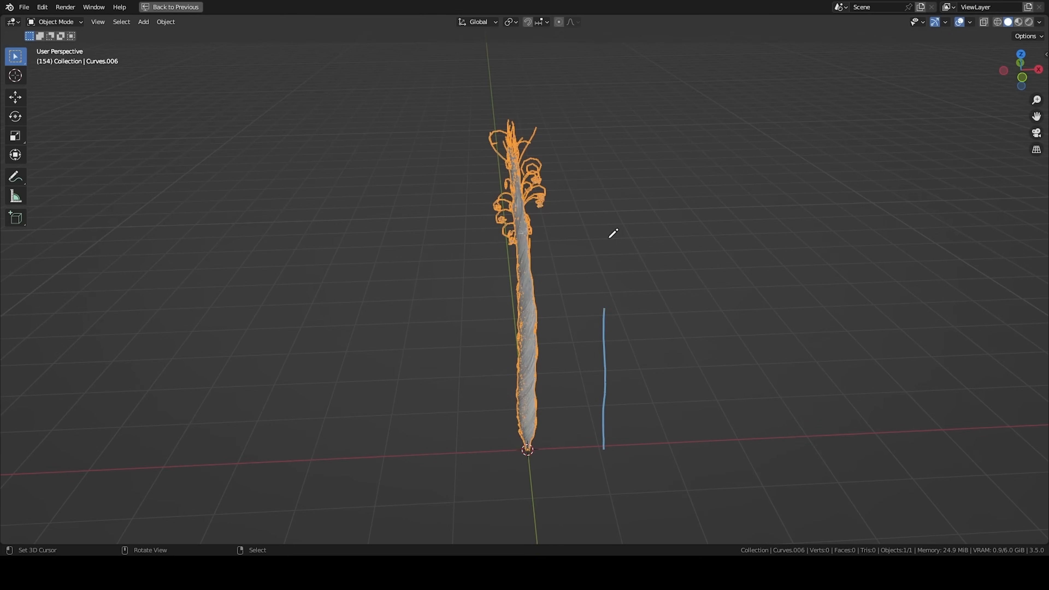
Step: Annotate the space beside the yarn with upright strands of varying height rising from a ring on the ground
key(d)
drag(567, 447, 566, 339)
drag(578, 436, 582, 367)
drag(592, 441, 603, 308)
drag(625, 406, 625, 292)
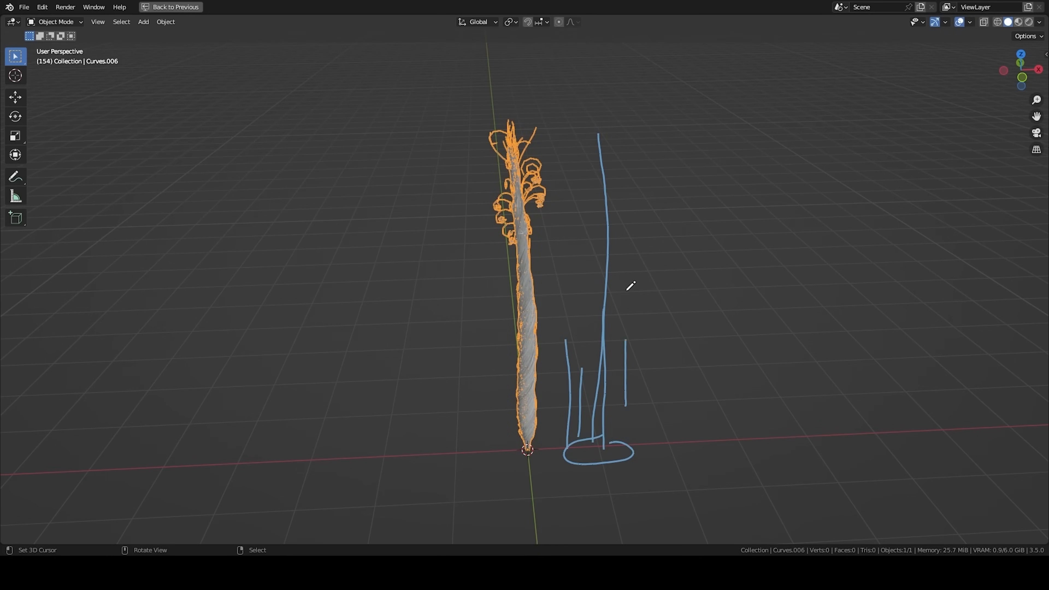
drag(632, 448, 630, 242)
drag(646, 436, 640, 291)
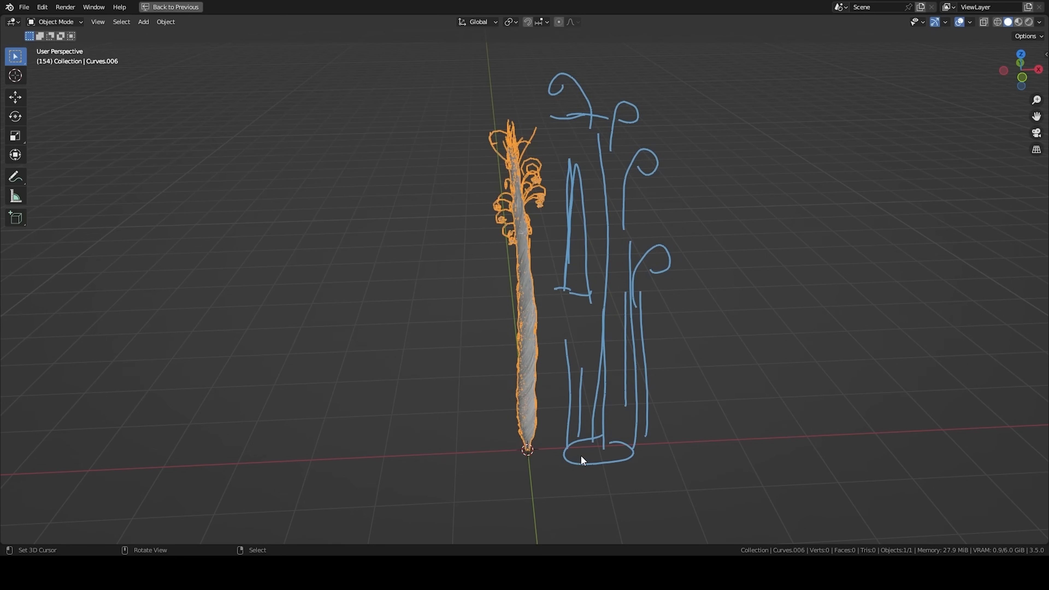
Step: Annotate strands spiralling upward around the sketched bundle to illustrate the twist of the yarn
scroll(531, 405, up, 4)
shift+middle_drag(545, 371, 528, 229)
key(d)
mouse_move(602, 498)
mouse_down()
mouse_move(627, 480)
mouse_move(618, 116)
mouse_up()
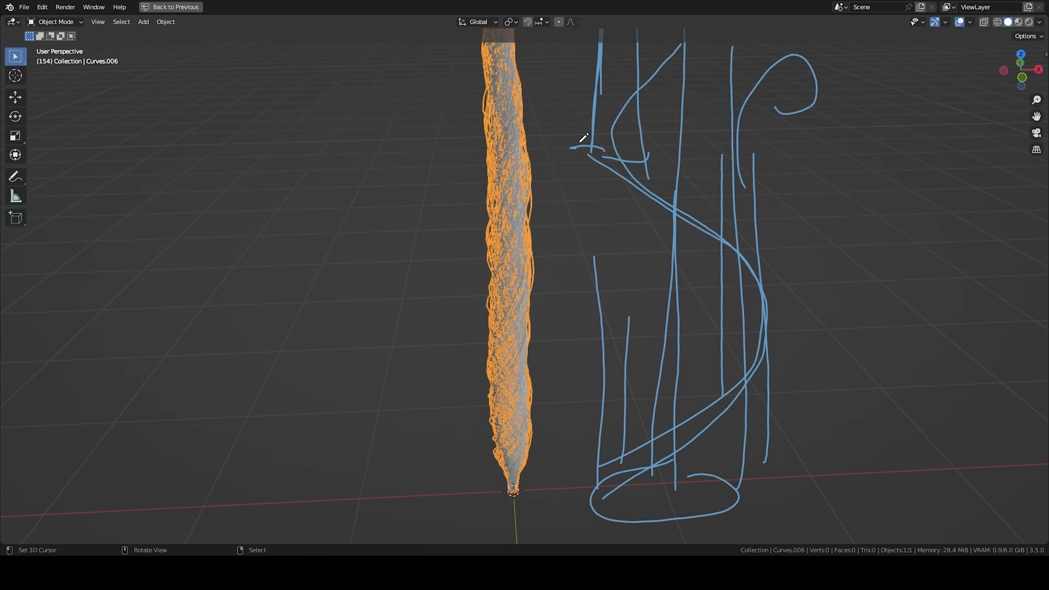
key(d)
drag(615, 424, 727, 224)
Step: Sketch a second annotation on the yarn's other side, with a central axis, a base ring and strands twisting around it
mouse_move(601, 151)
middle_down()
mouse_move(672, 307)
mouse_move(424, 429)
middle_up()
key(d)
drag(336, 456, 358, 140)
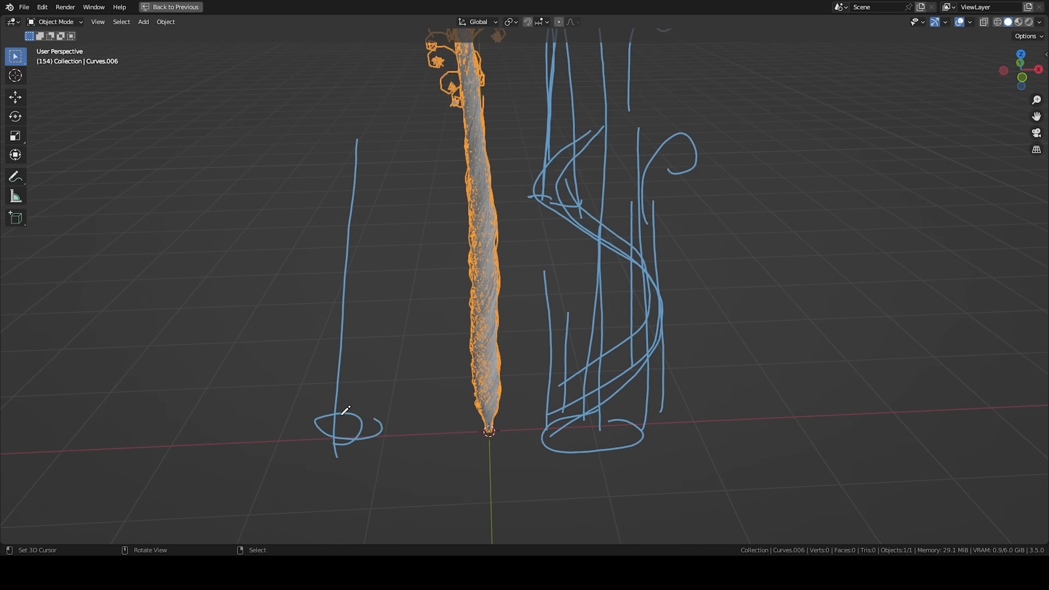
key(d)
drag(315, 420, 325, 162)
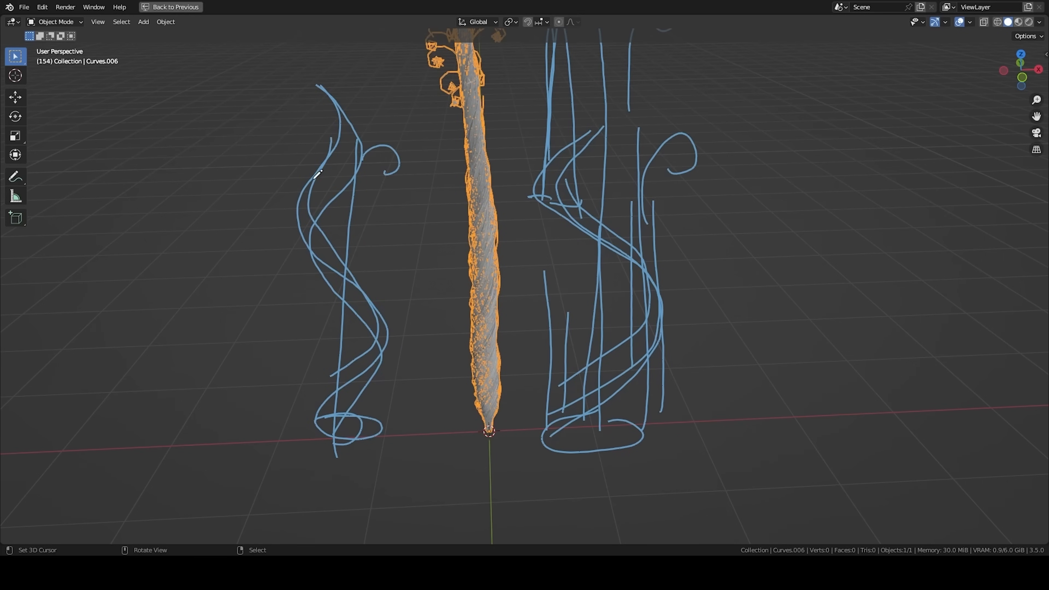
Step: Erase the annotation strokes around the yarn
scroll(428, 338, down, 11)
scroll(495, 259, up, 8)
scroll(455, 216, down, 3)
scroll(459, 224, up, 3)
mouse_move(460, 227)
right_down()
mouse_move(554, 341)
mouse_move(589, 134)
right_up()
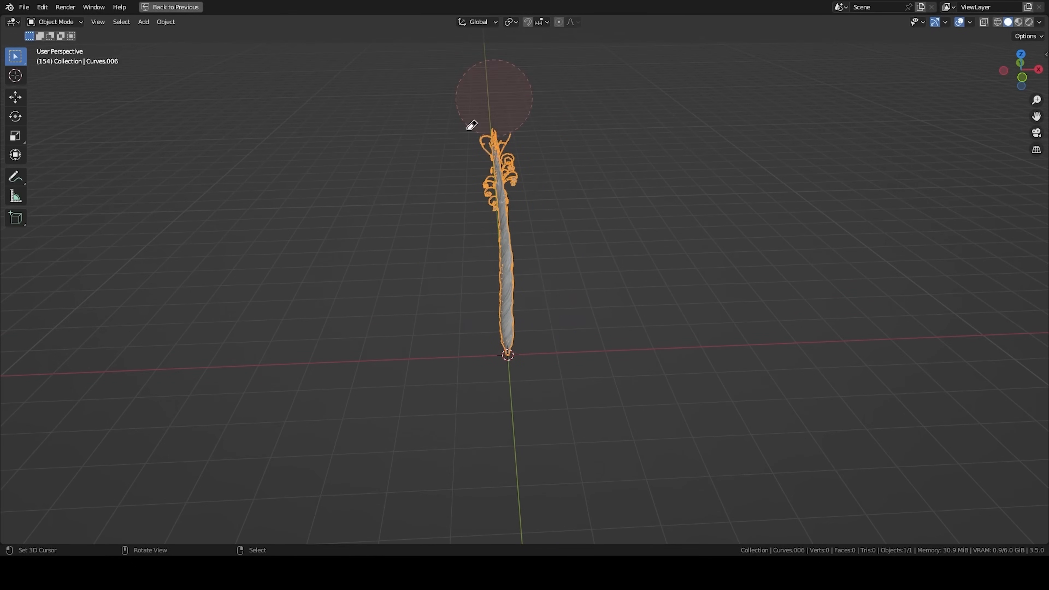
Step: Restore the Geometry Nodes layout and delete the Curves.006 object
key(ctrl+space)
key(x)
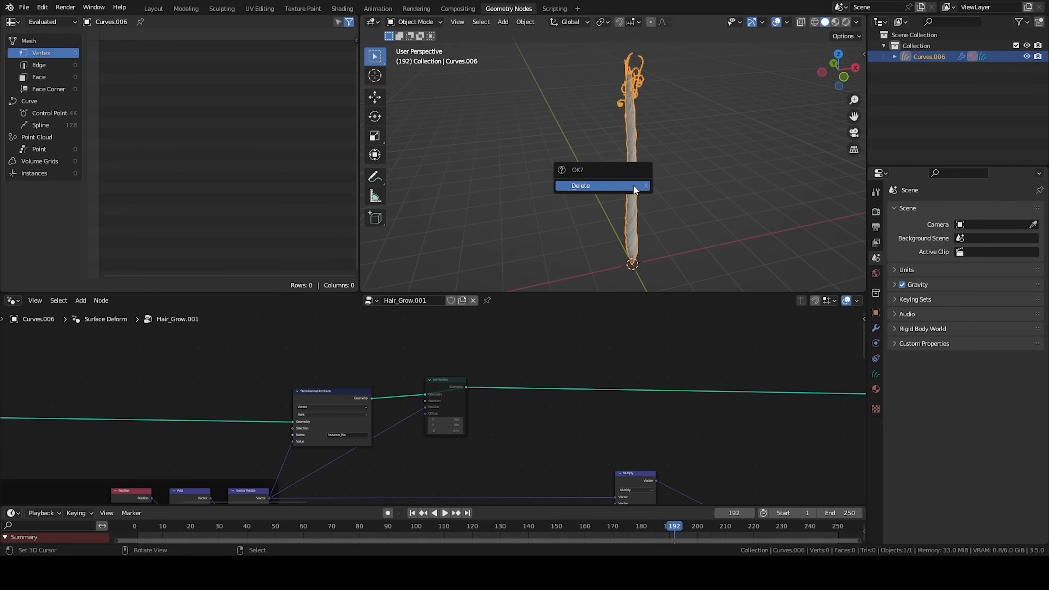
click(633, 186)
Step: Rename the existing collection as MOD and add a second collection named LIGHT
double_click(909, 45)
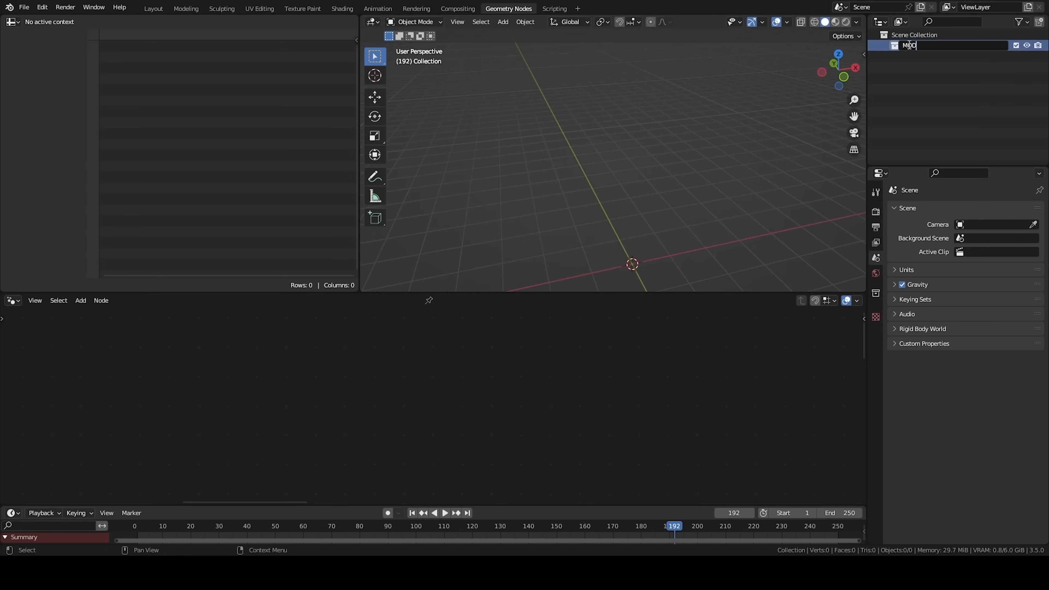
text(MOD)
key(Return)
click(1039, 22)
double_click(923, 56)
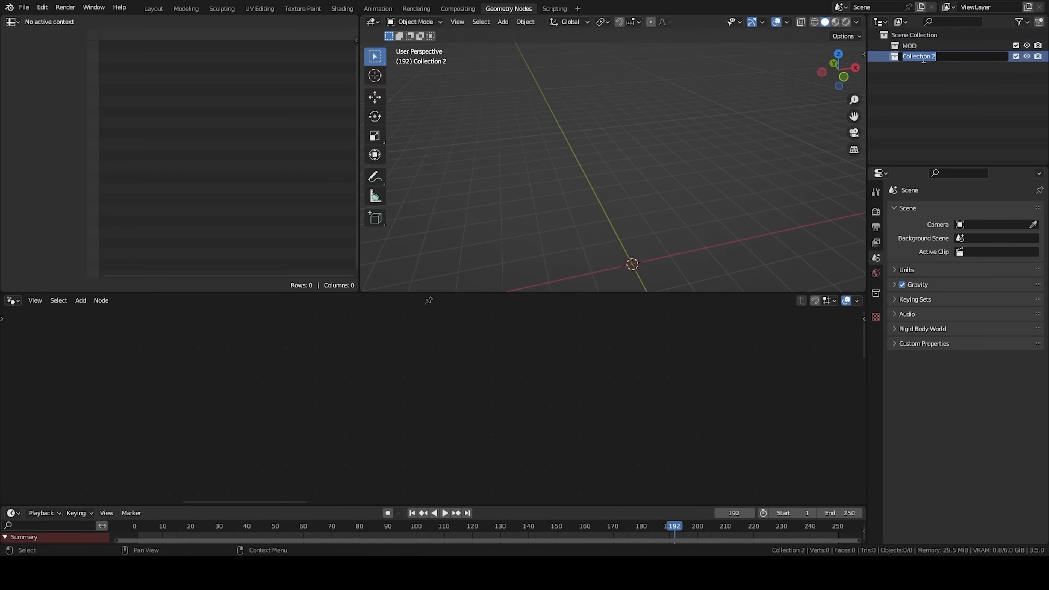
text(LIGHT)
key(Return)
Step: Add a third collection named CAM directly under the Scene Collection
click(950, 35)
click(1040, 21)
double_click(925, 68)
text(C)
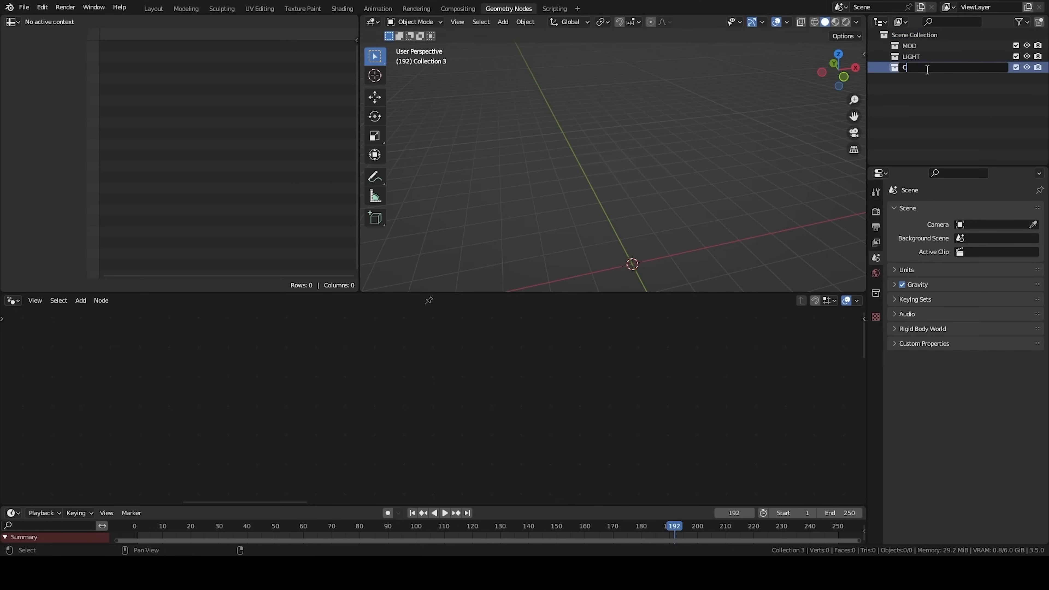
key(Return)
Step: Set the collection colour tags to purple for CAM, yellow for LIGHT and red for MOD
right_click(901, 69)
click(875, 242)
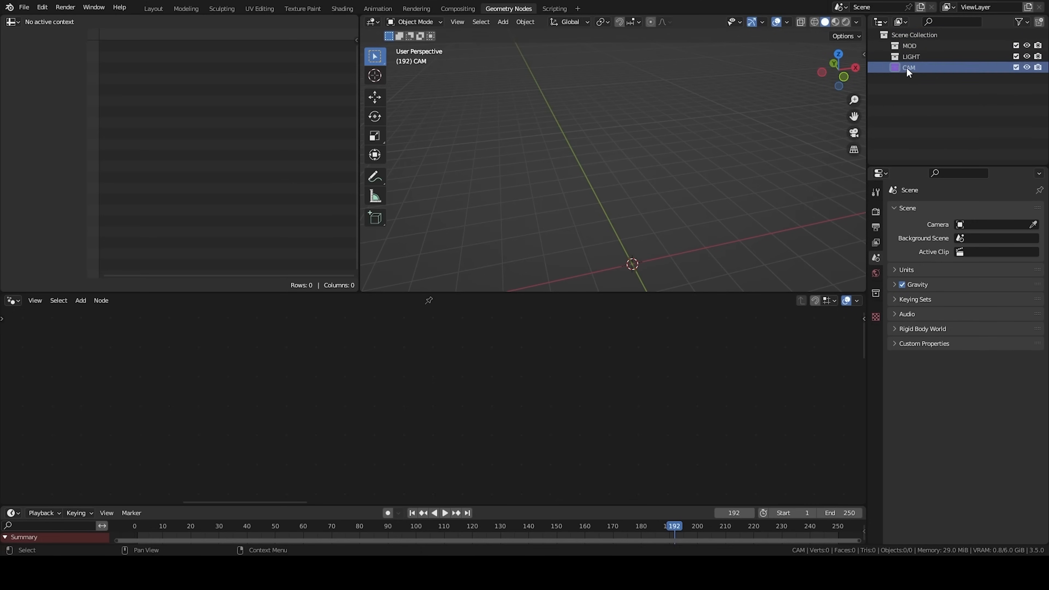
right_click(905, 57)
click(935, 201)
right_click(906, 45)
click(914, 201)
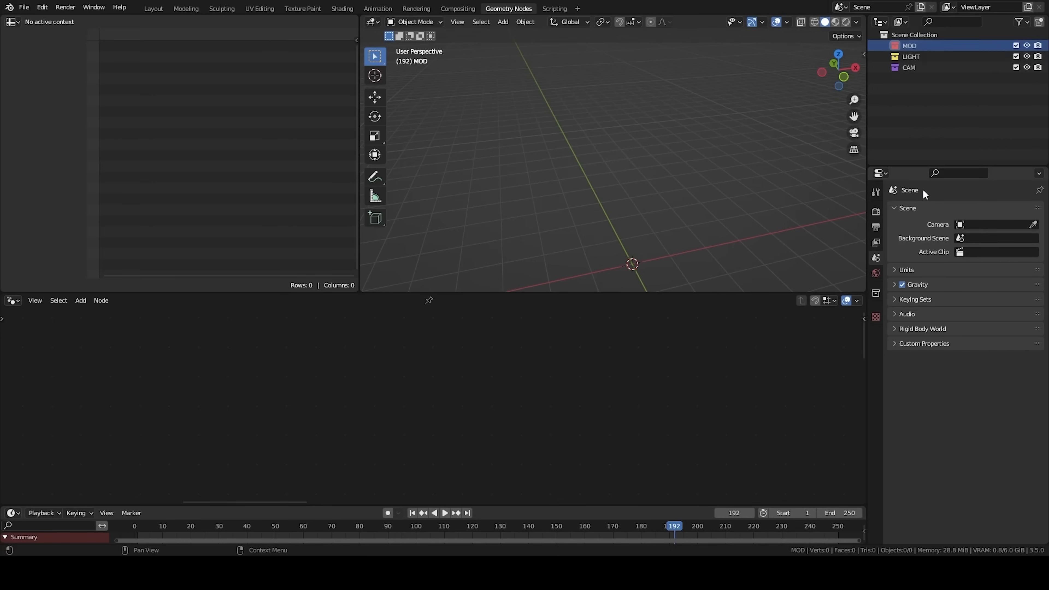
Step: Add a camera to the CAM collection and look through it
click(906, 68)
middle_drag(599, 165, 641, 171)
key(shift+a)
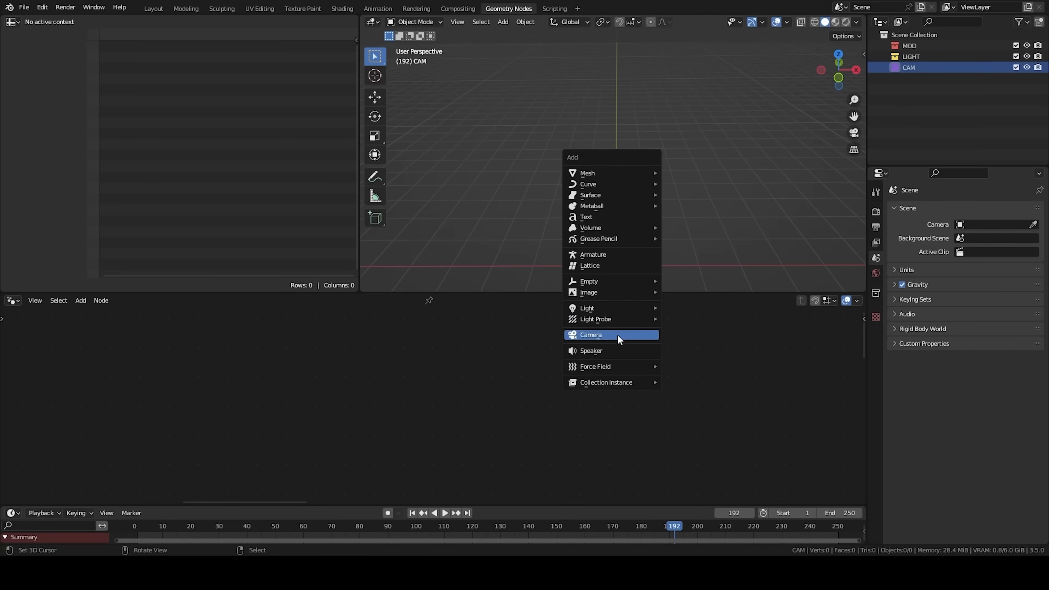
click(619, 334)
key(KP_0)
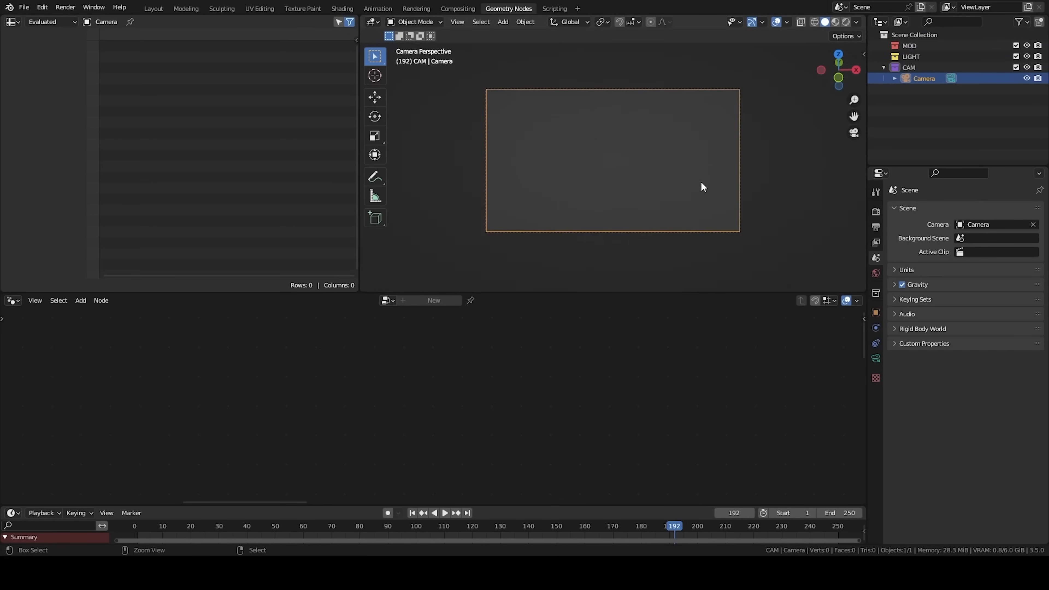
Step: Set the output resolution to 2880 by 2880 px
click(875, 226)
double_click(990, 225)
text(2880)
key(Tab)
key(Return)
scroll(718, 155, down, 2)
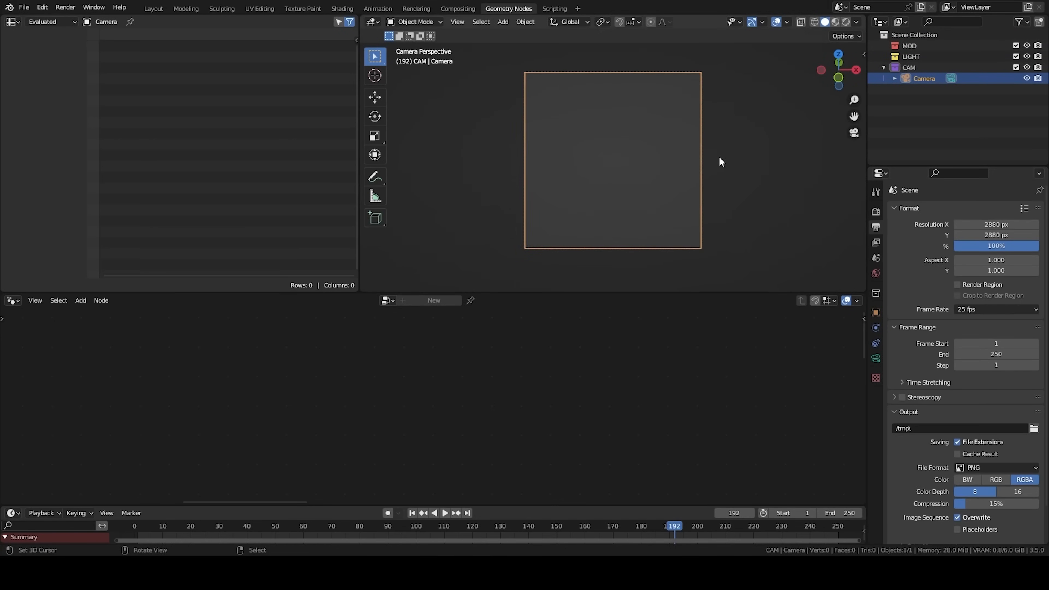
Step: Move the camera back along its local Z axis so it frames the world origin
shift+middle_drag(704, 215, 679, 217)
key(g)
key(z)
key(z)
click(629, 146)
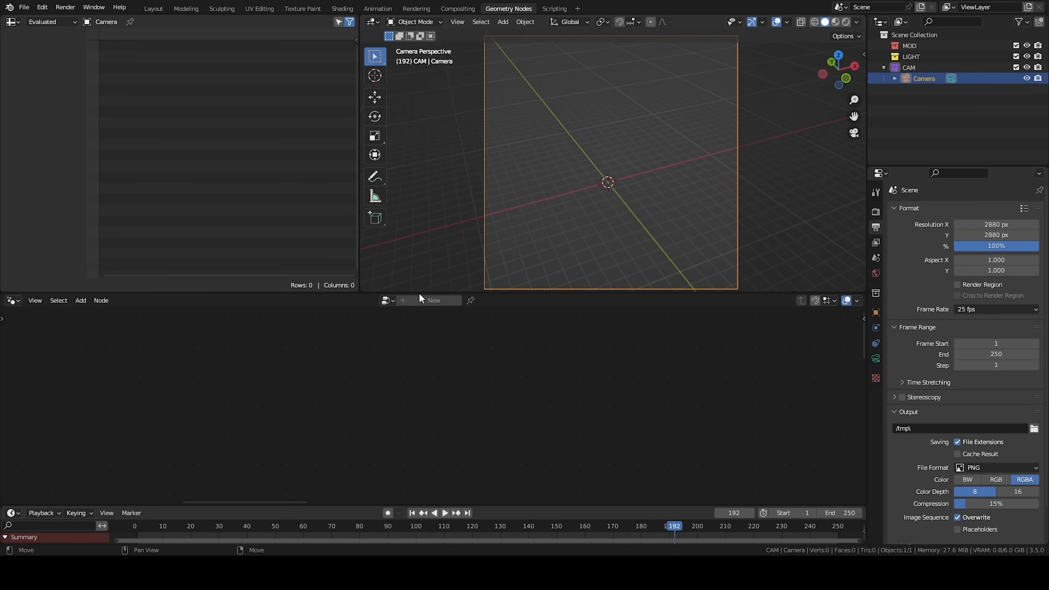
Step: Add a mesh plane to the MOD collection
key(shift+a)
click(897, 46)
key(shift+a)
click(619, 29)
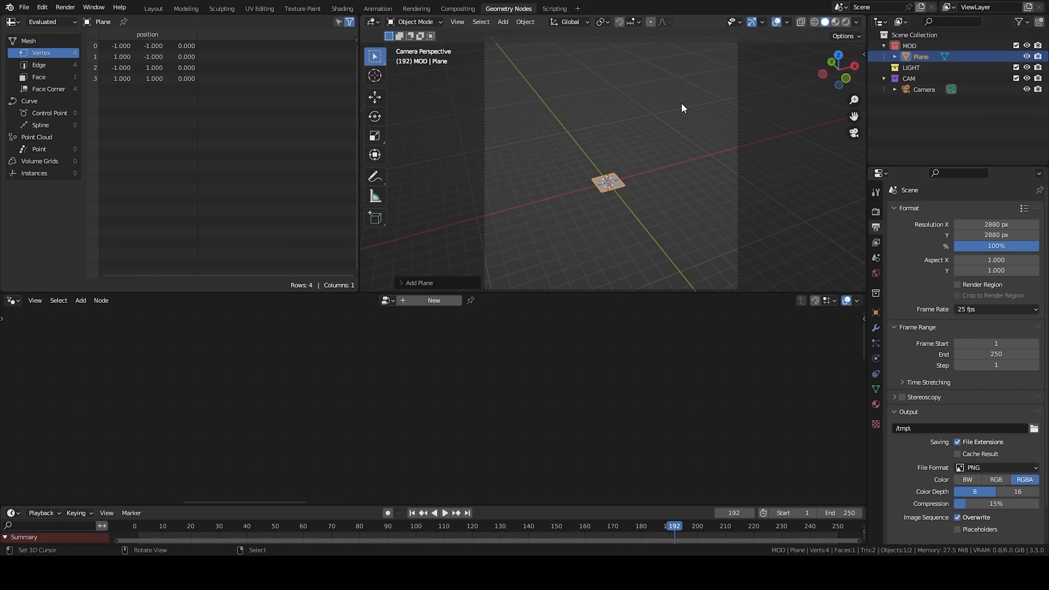
Step: Add an empty hair curves object attached to the plane
click(509, 22)
mouse_move(516, 44)
click(624, 111)
scroll(720, 200, up, 3)
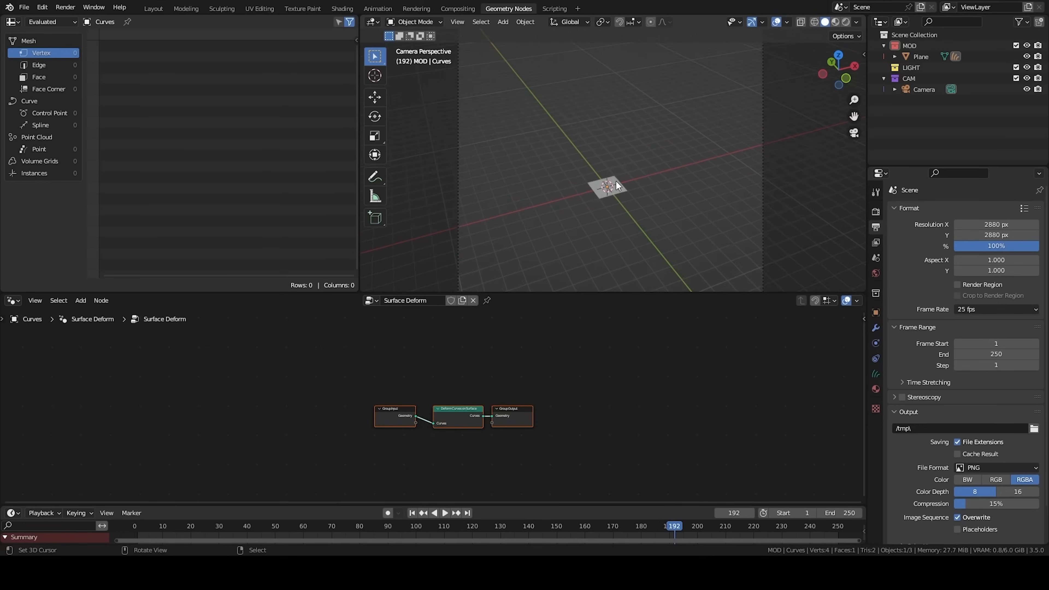
Step: Detach the Curves object from the plane, delete the plane and put Curves back into the MOD collection
click(917, 58)
click(923, 78)
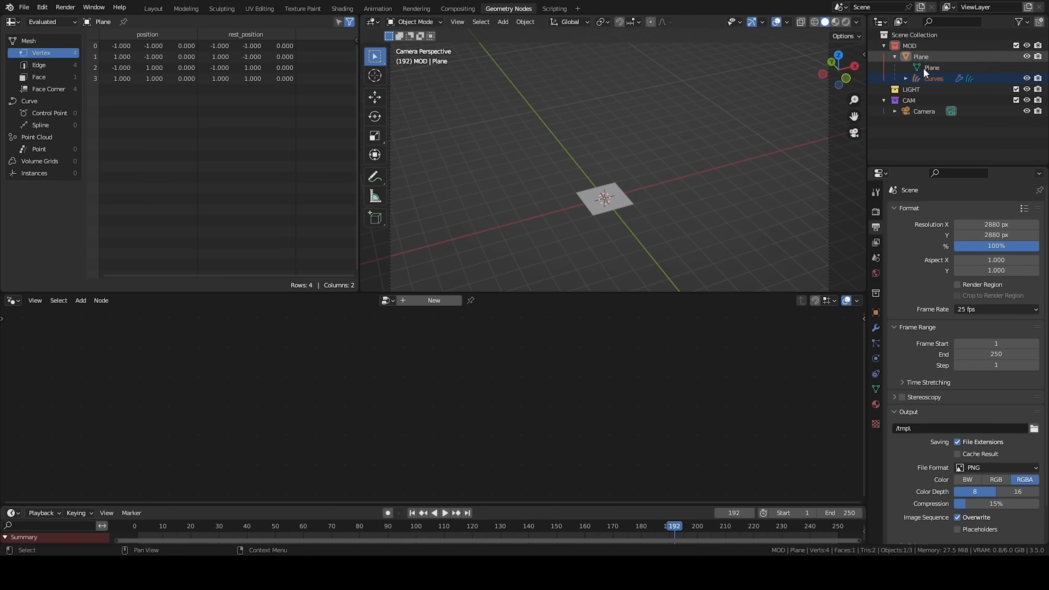
drag(926, 79, 923, 150)
click(920, 57)
key(x)
click(643, 162)
drag(924, 90, 917, 50)
click(918, 57)
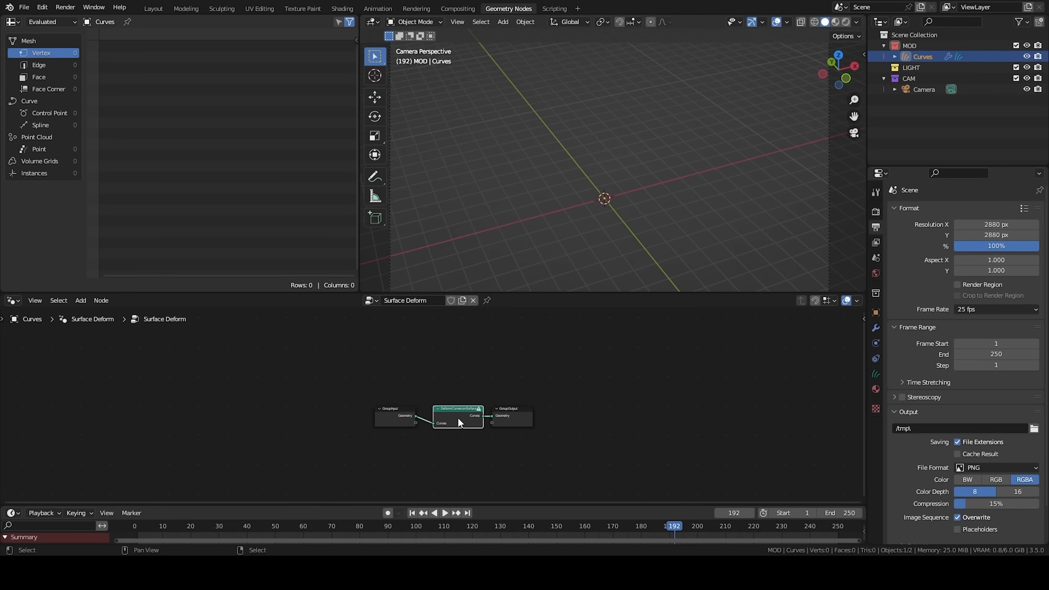
Step: Delete the Deform Curves on Surface node and move Group Output well away from Group Input
key(x)
scroll(457, 417, down, 4)
drag(496, 417, 755, 416)
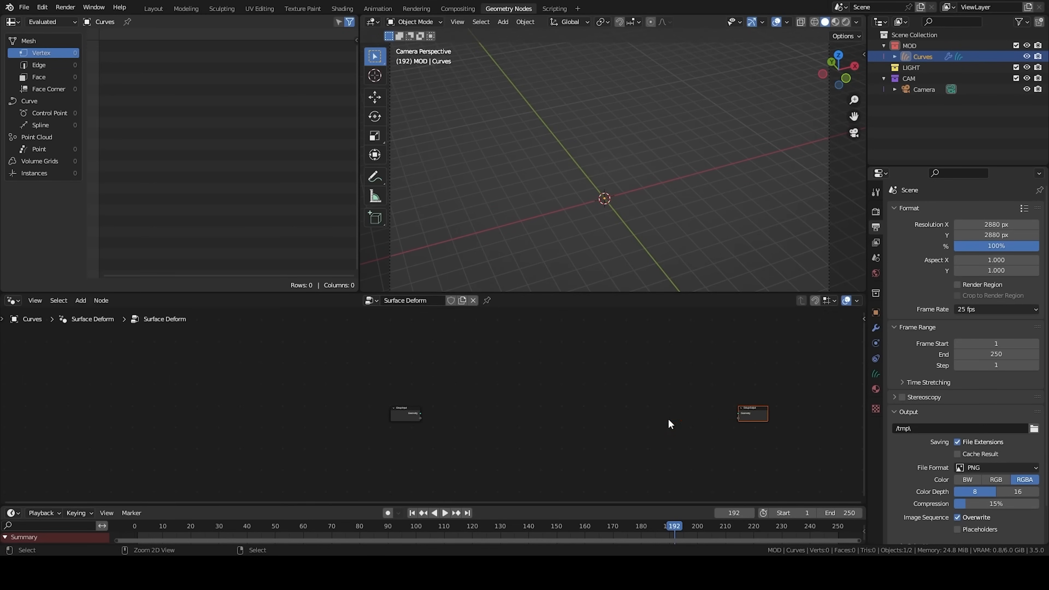
Step: Rename the Surface Deform node tree as Cotton_Yarn
click(431, 302)
text(Cotton_Yarn)
key(Return)
Step: Add a Curve Line node, connect it to Group Output and set its End Z to 5 m
key(shift+a)
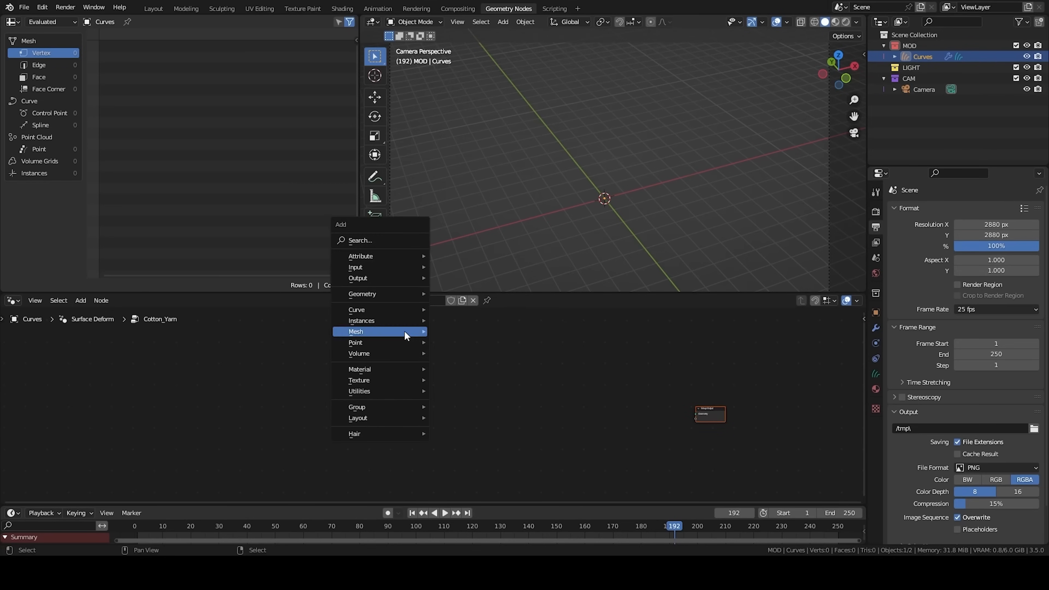
click(398, 238)
text(curve)
click(412, 290)
click(423, 405)
alt+shift+click(424, 405)
scroll(605, 198, up, 5)
text(5)
key(Return)
scroll(619, 157, up, 3)
middle_drag(619, 152, 641, 163)
click(655, 164)
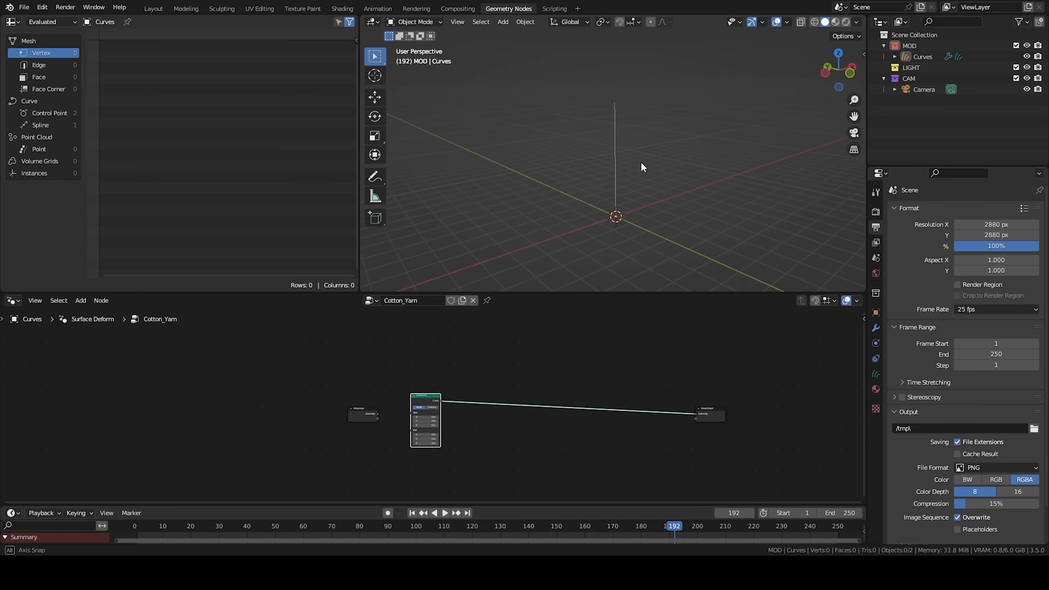
Step: Switch the 3D viewport to Rendered shading
key(z)
click(661, 78)
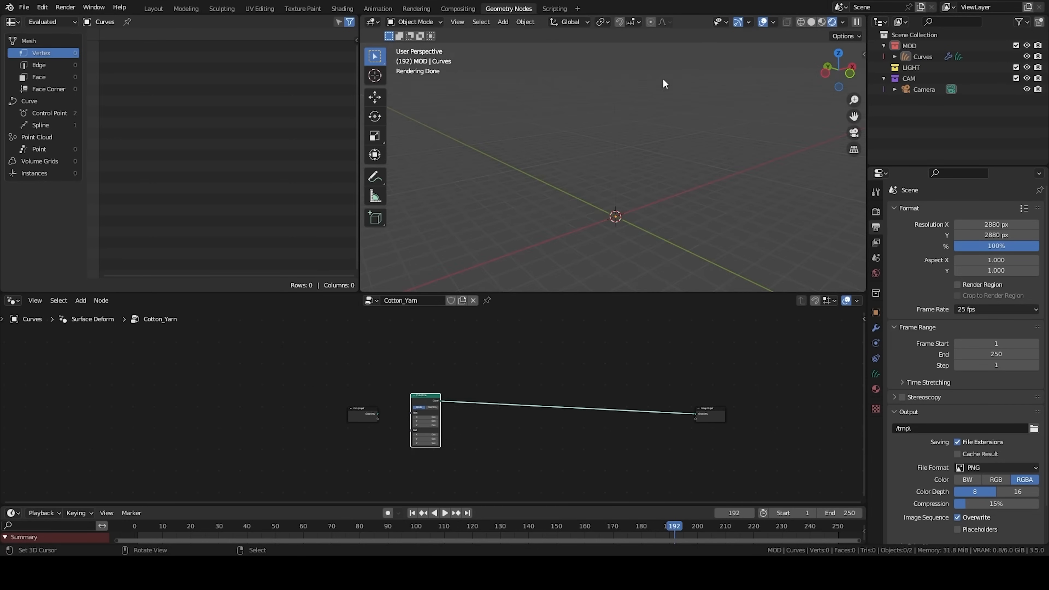
mouse_move(608, 154)
middle_down()
mouse_move(559, 175)
mouse_move(565, 164)
middle_up()
Step: Insert a Set Curve Radius node after Curve Line with a radius of 0.155 m
key(shift+a)
text(set radiu)
key(Return)
middle_drag(625, 182, 619, 163)
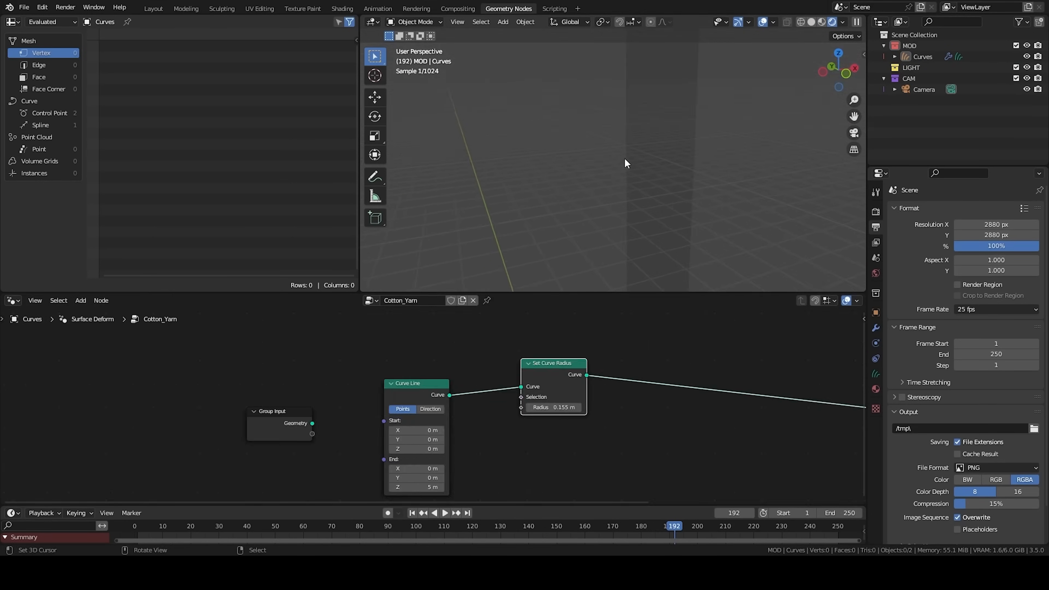
Step: Set the render shape of curves to 3D Curves
click(875, 211)
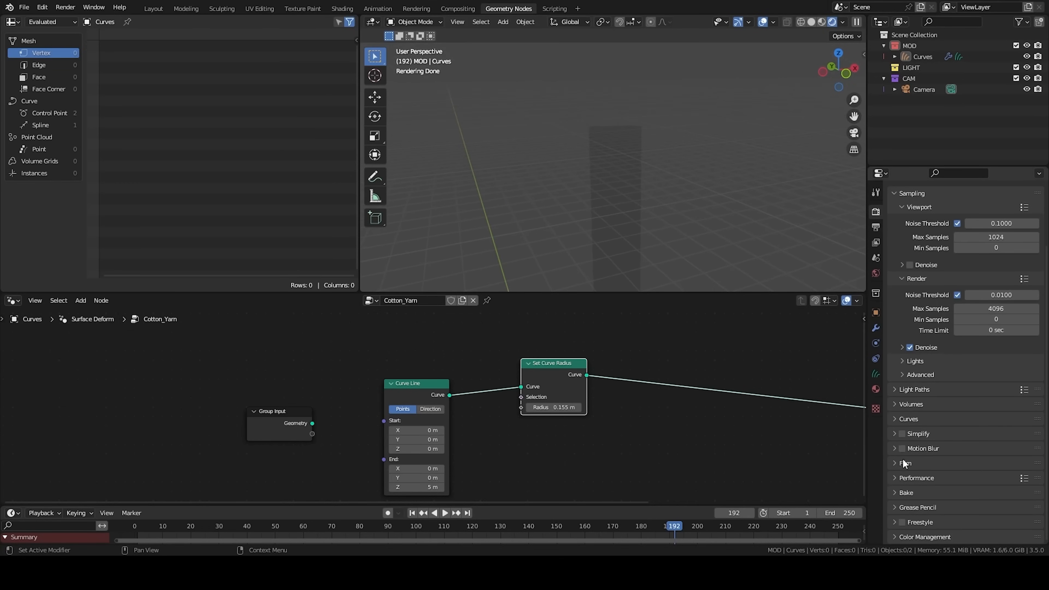
click(901, 419)
scroll(900, 418, down, 2)
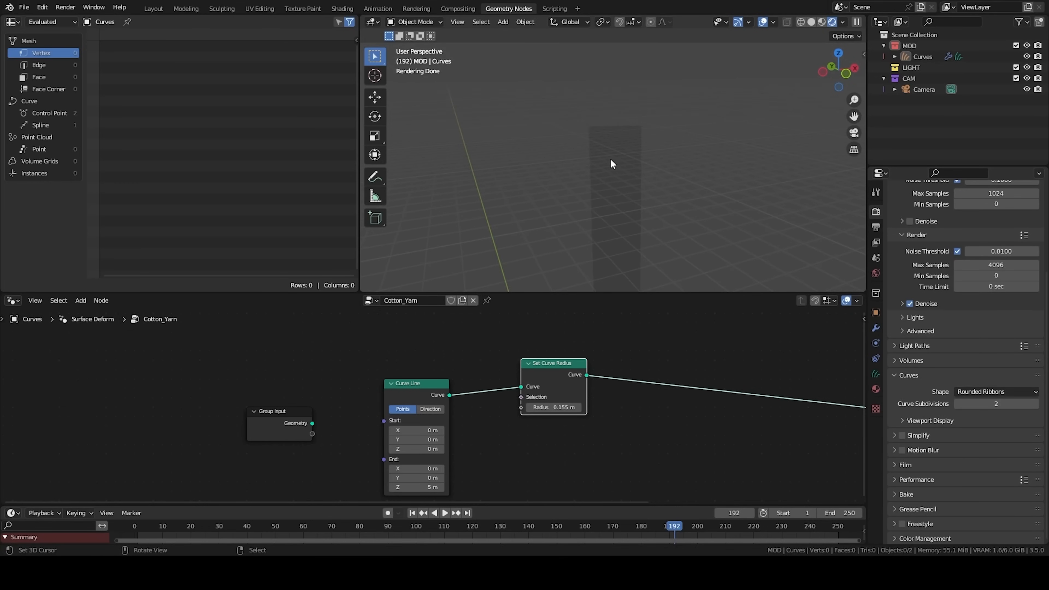
click(969, 392)
click(973, 414)
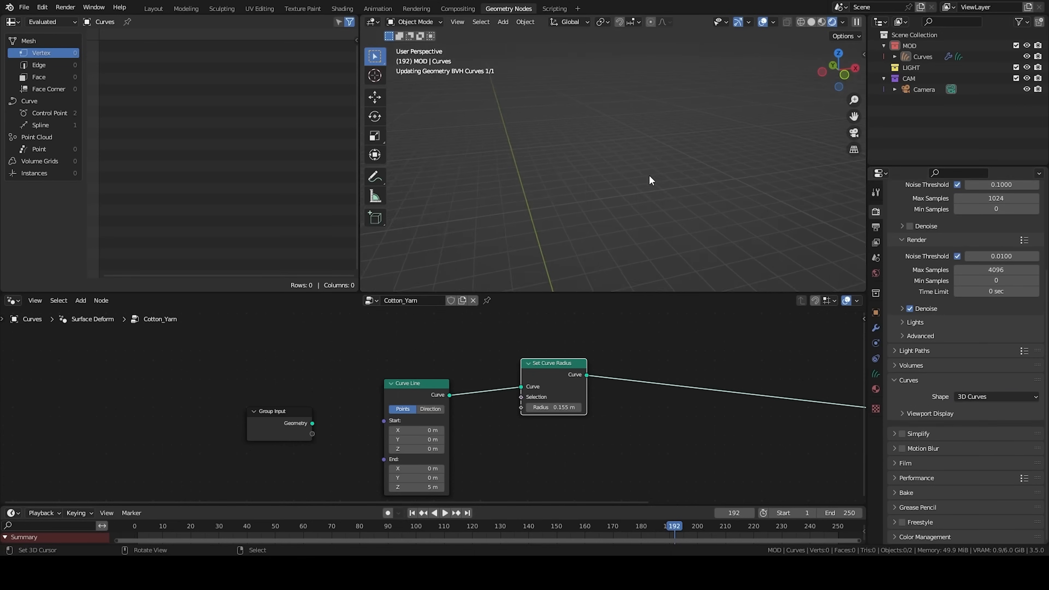
Step: Show the World shader nodes in the lower editor and brighten the Background color to light grey
shift+middle_drag(645, 211, 636, 203)
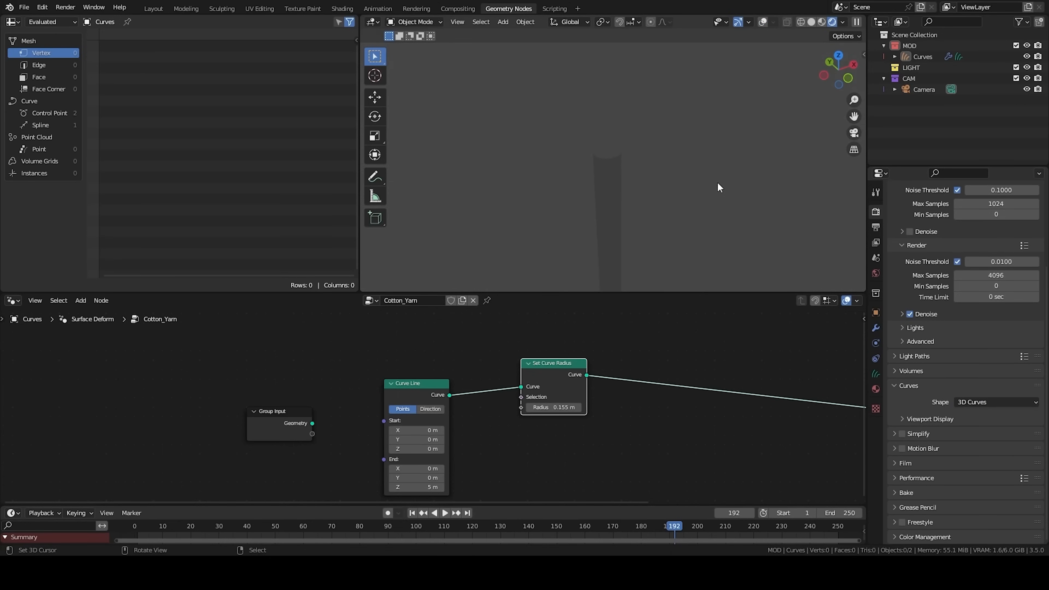
click(13, 301)
click(44, 395)
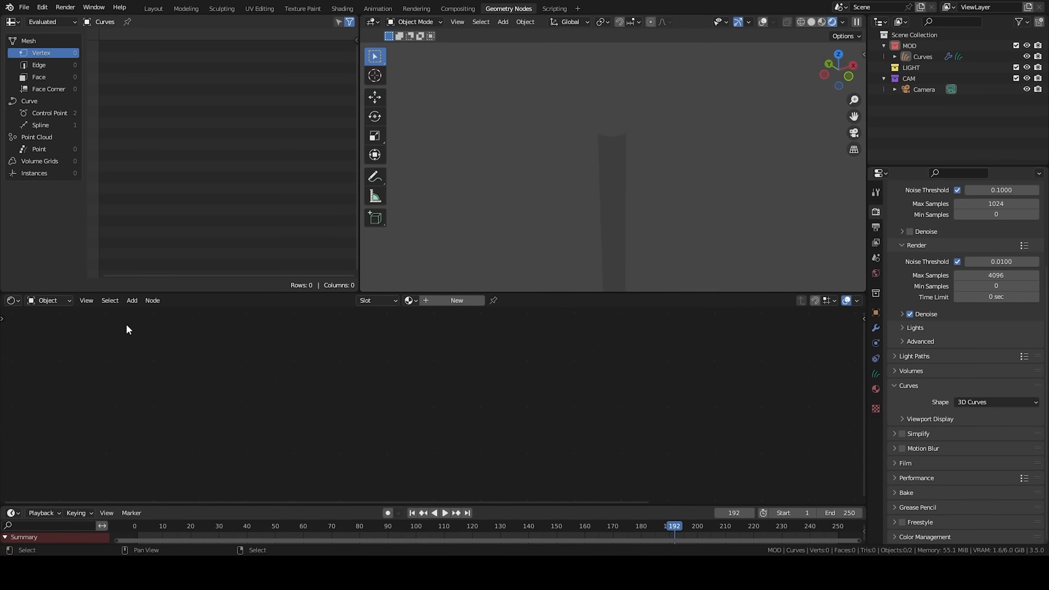
click(48, 300)
click(43, 324)
click(381, 366)
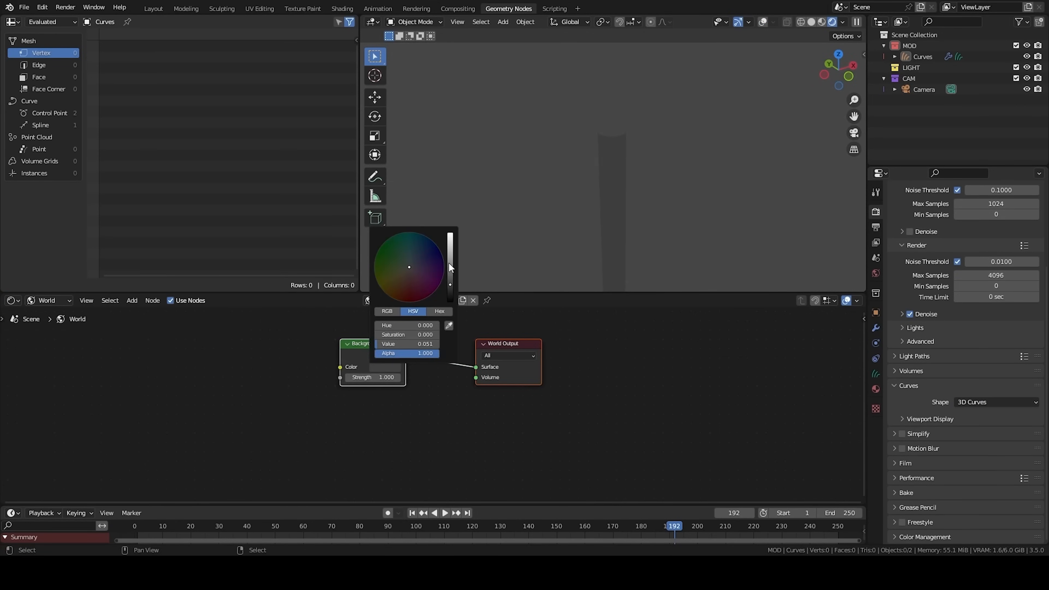
drag(448, 263, 449, 233)
middle_drag(617, 144, 634, 142)
ctrl+scroll(395, 366, down, 20)
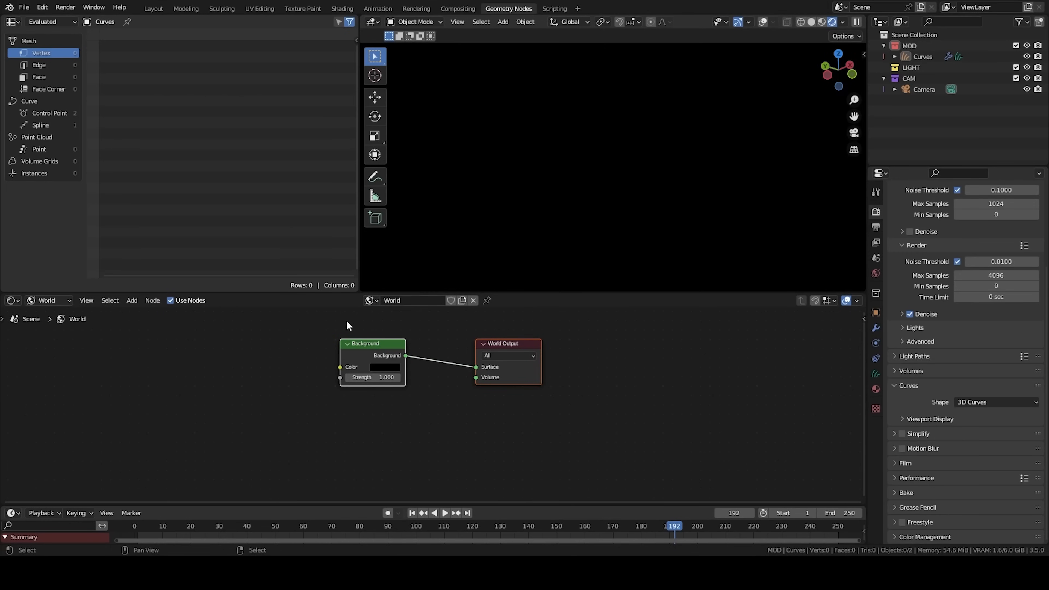
click(384, 367)
drag(450, 299, 449, 252)
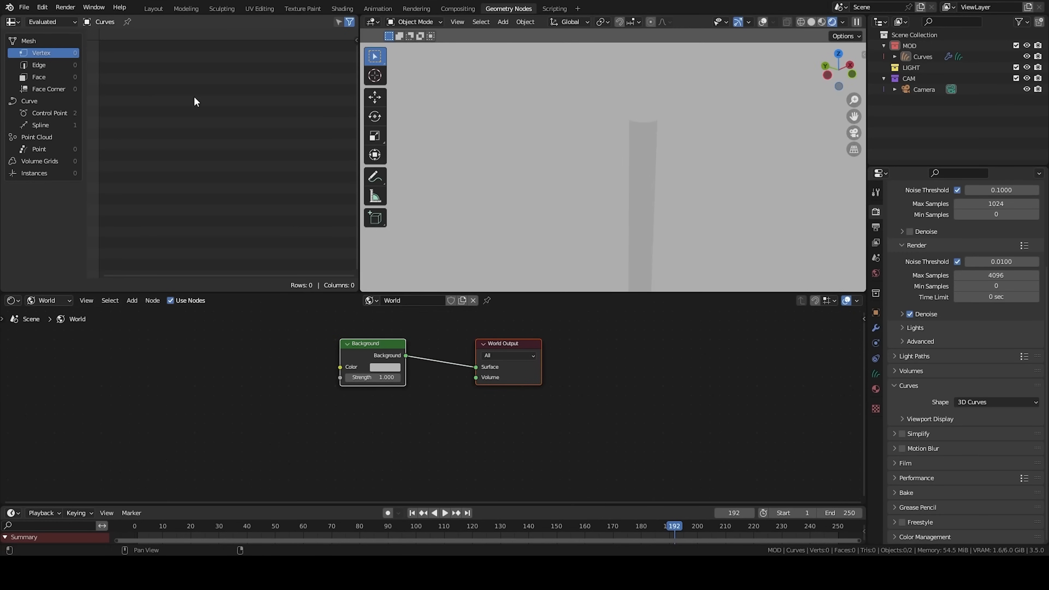
Step: Turn the spreadsheet area into a 3D viewport and add an area light inside the LIGHT collection
click(6, 23)
click(36, 47)
key(shift+a)
click(903, 65)
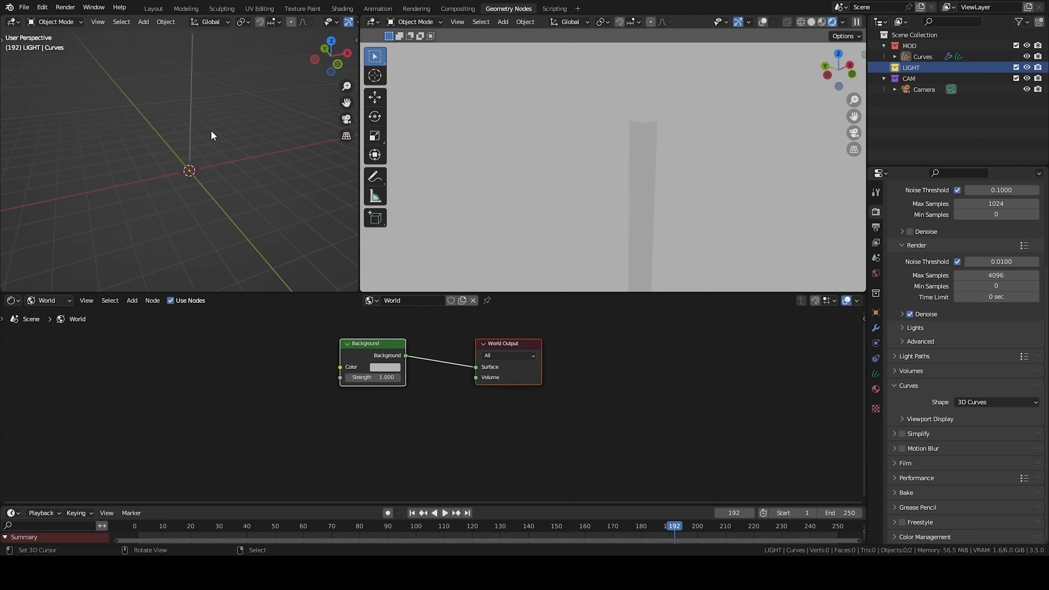
key(shift+a)
mouse_move(167, 266)
click(257, 303)
Step: Move the area light up and away from the origin, and rotate it to aim toward the curve
key(g)
click(280, 131)
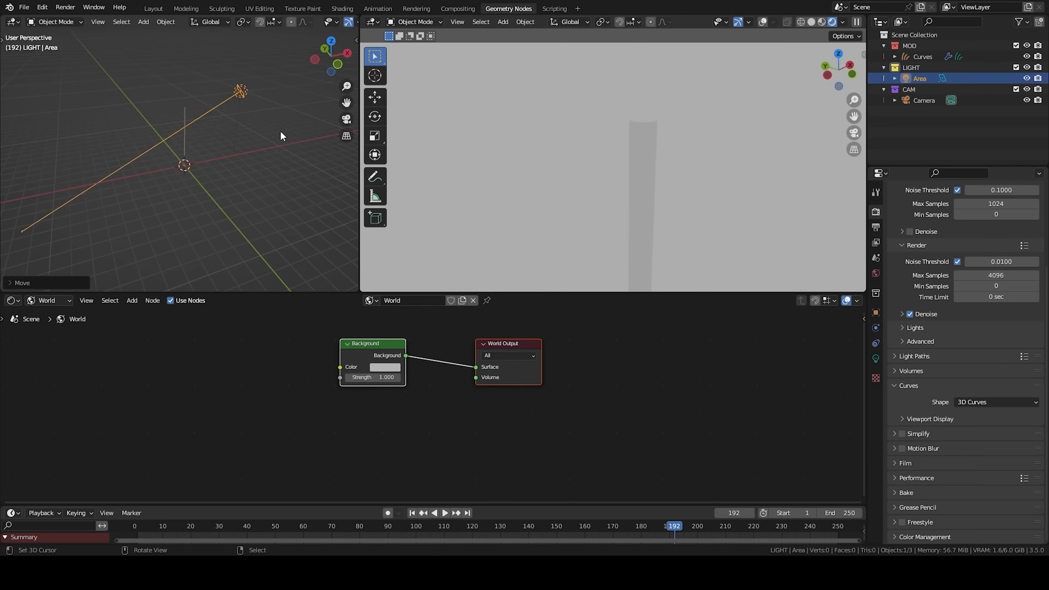
middle_drag(281, 131, 204, 139)
key(g)
click(190, 165)
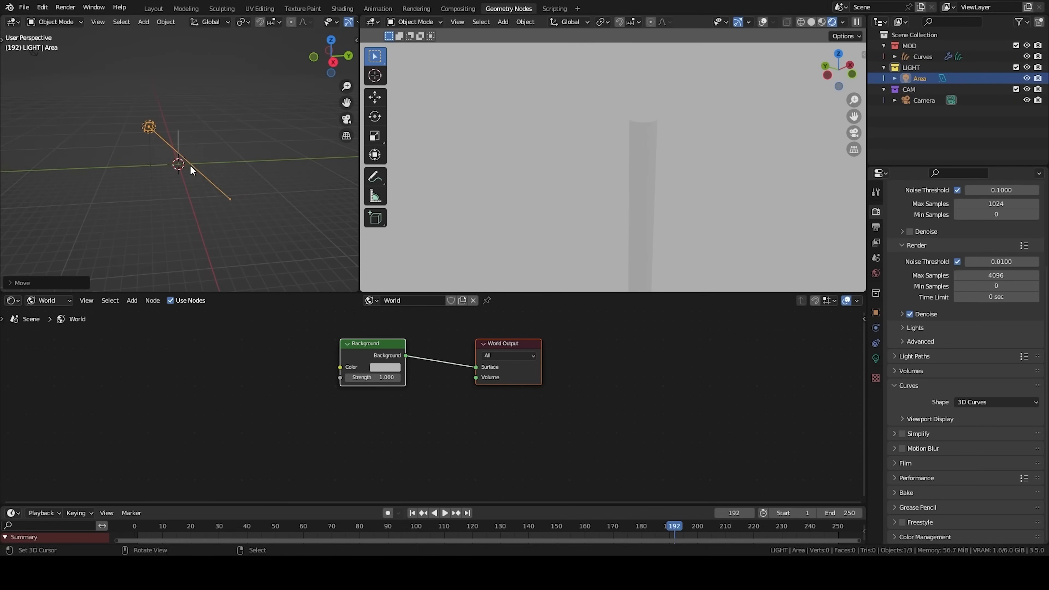
key(r)
key(r)
click(174, 166)
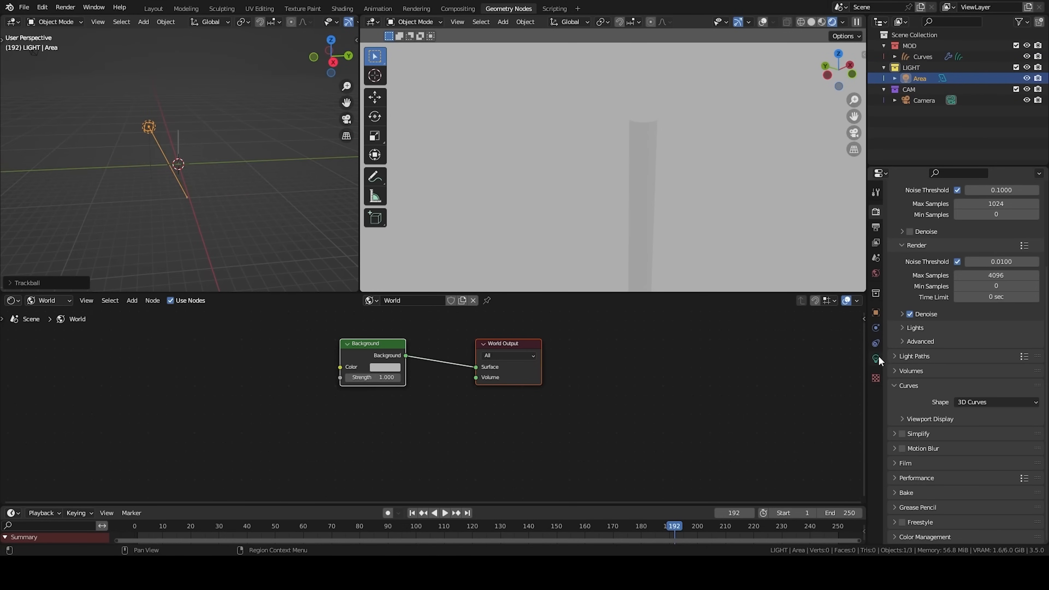
Step: Set the area light's power to 1500 W and check the lighting on the rendered curve
click(875, 358)
click(967, 283)
text(1500)
key(Return)
middle_drag(549, 186, 622, 164)
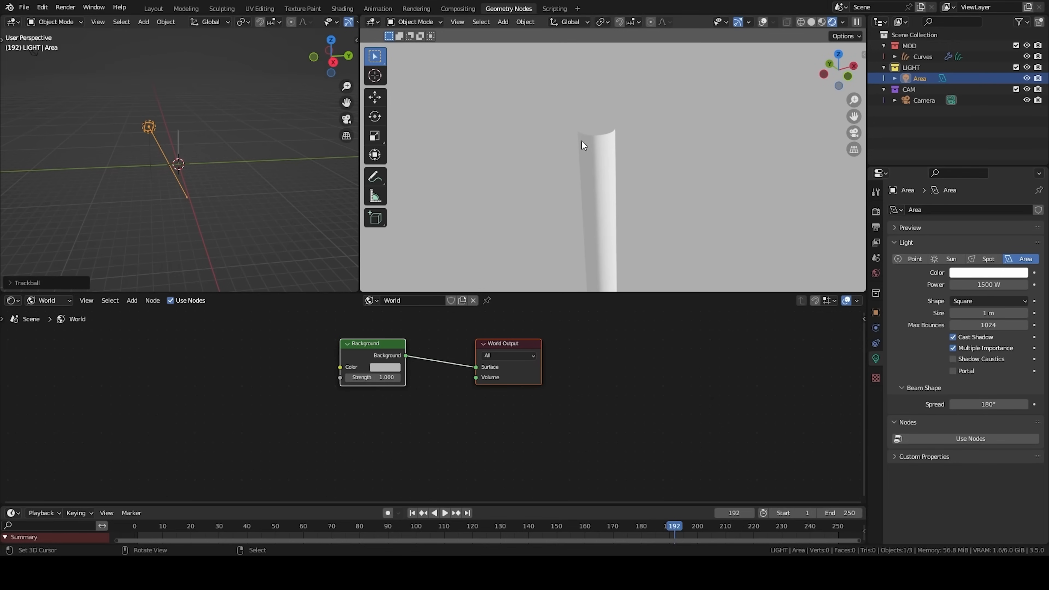
Step: Restore the spreadsheet in the extra 3D viewport's area and the Geometry Node Editor in place of the world shader editor
middle_drag(225, 155, 249, 217)
click(12, 21)
click(13, 21)
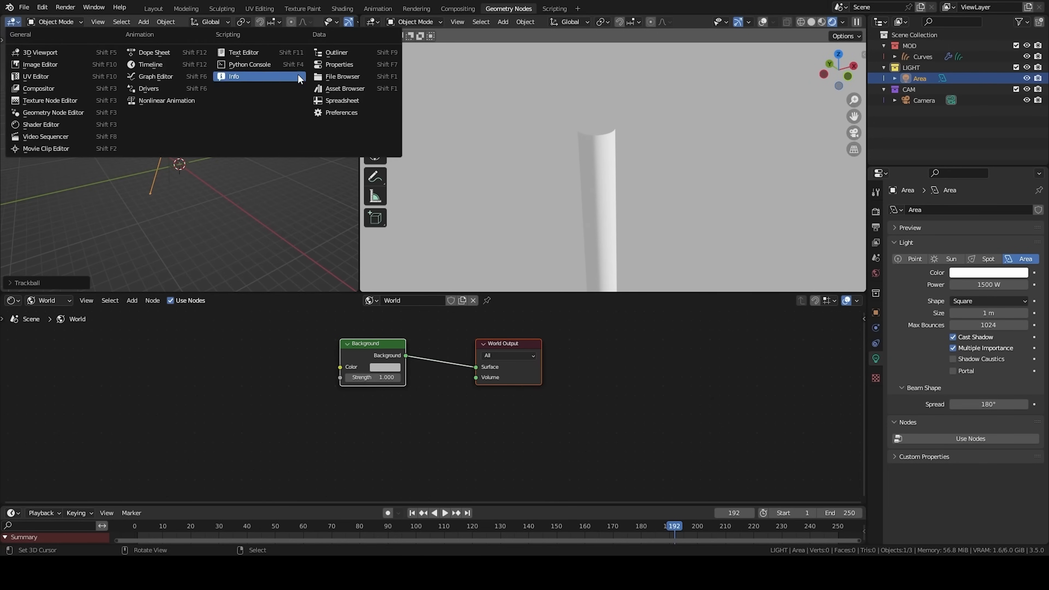
click(326, 101)
key(alt+a)
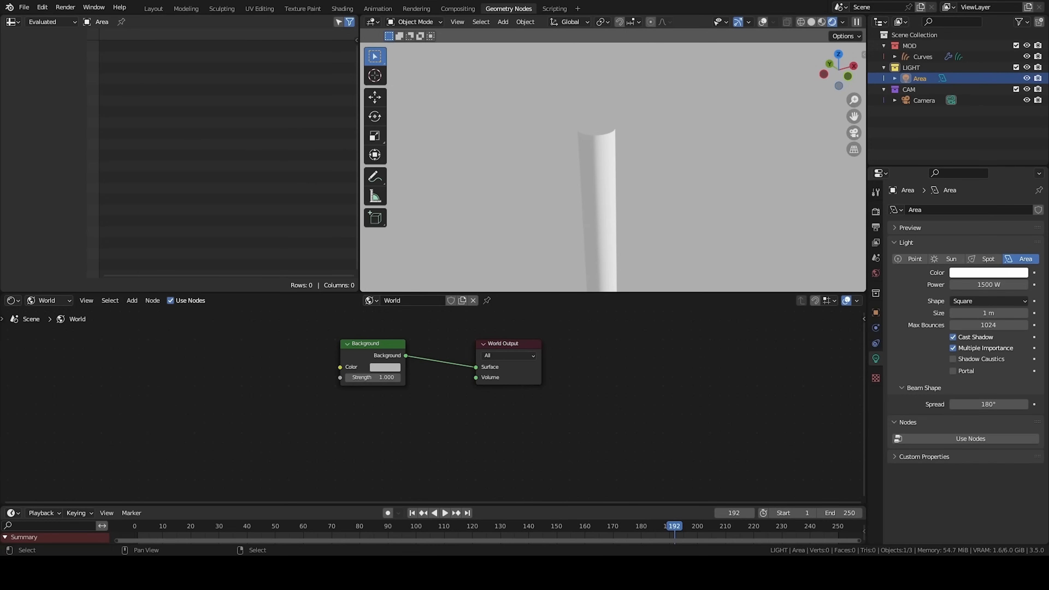
click(13, 300)
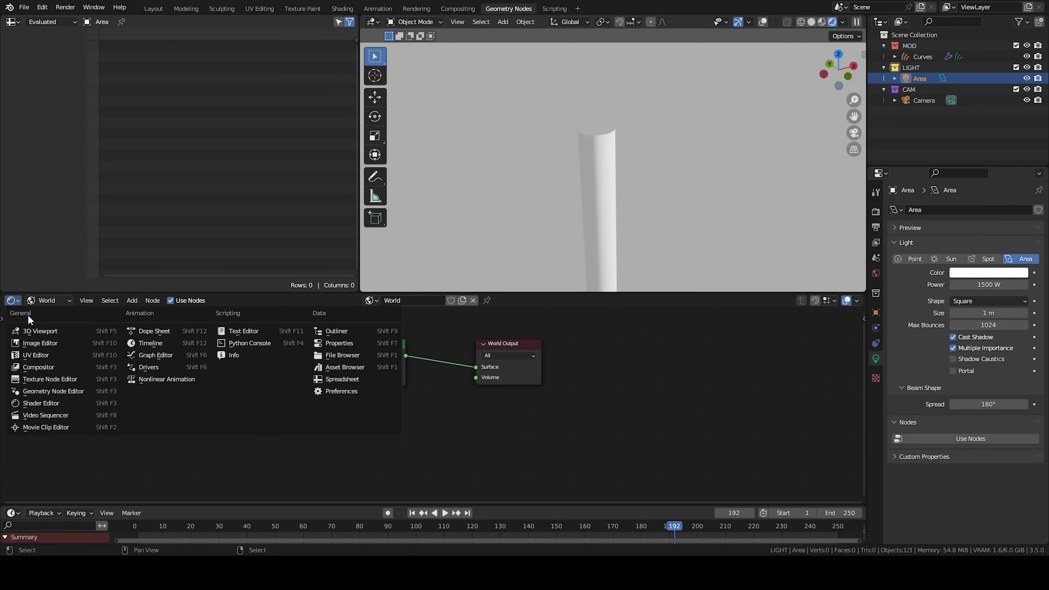
click(39, 391)
Step: Switch the main 3D viewport to Solid shading and look through the camera
click(730, 152)
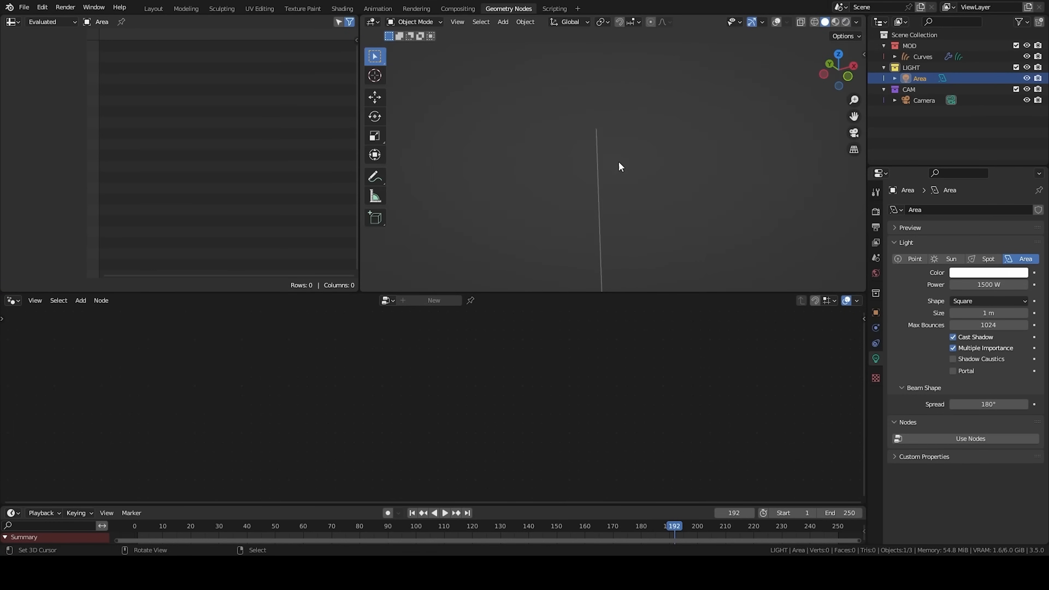
click(629, 180)
shift+middle_drag(629, 179, 627, 202)
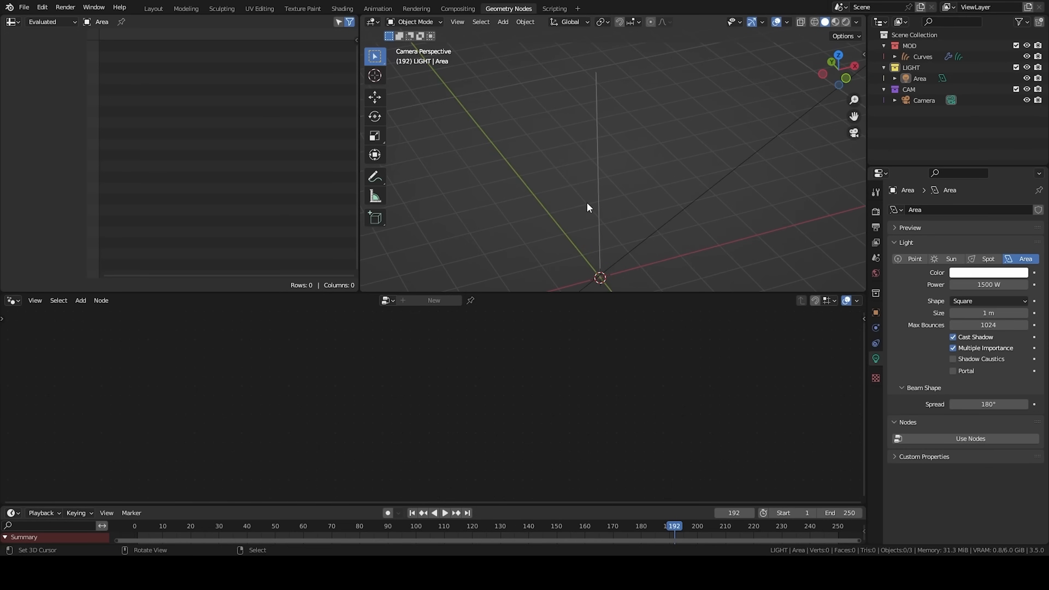
Step: Select the curve, dissolve the Set Curve Radius node while keeping its link, and move Curve Line closer to Group Input
right_click(597, 201)
key(ctrl+x)
scroll(392, 418, up, 1)
drag(397, 390, 369, 404)
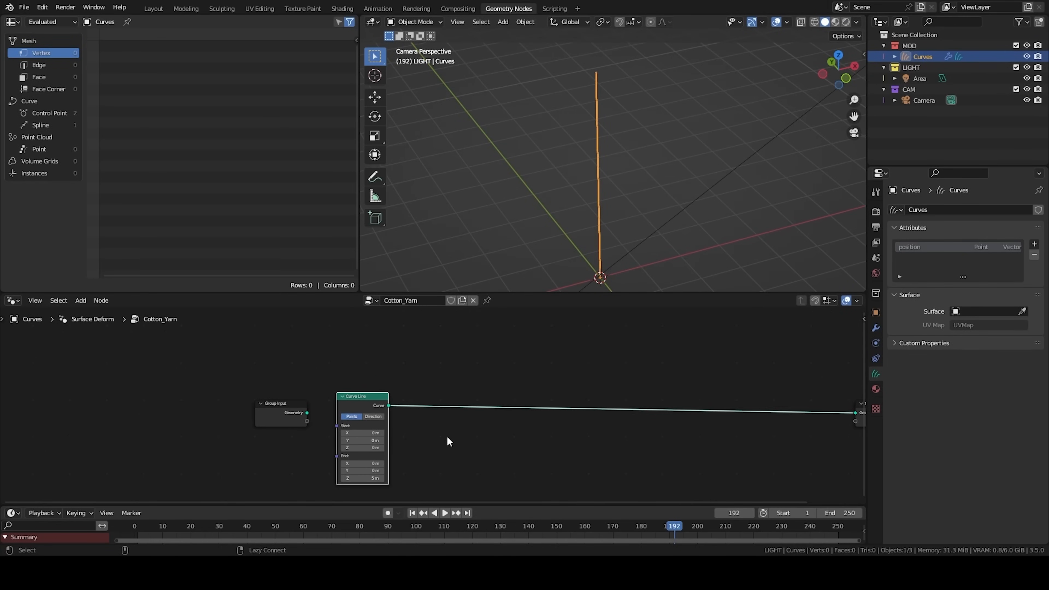
click(417, 419)
Step: Insert a Duplicate Elements node between Curve Line and Group Output
scroll(437, 426, down, 3)
middle_drag(479, 414, 259, 408)
key(shift+a)
click(402, 352)
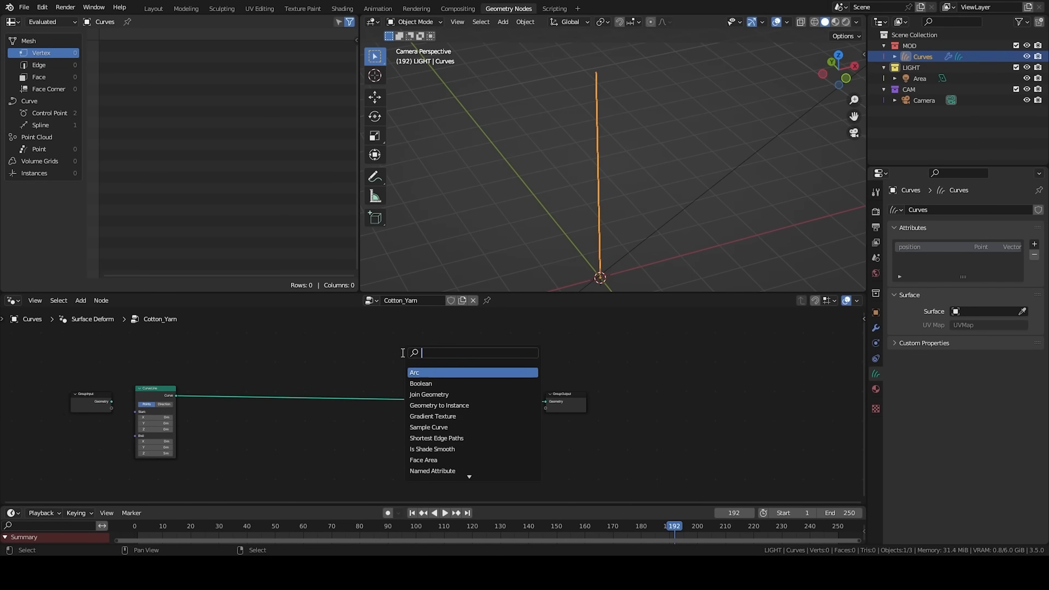
text(dupl)
key(Return)
scroll(403, 371, up, 2)
click(403, 370)
Step: Set the Duplicate Elements domain to Spline and its Amount to 32
scroll(401, 375, up, 1)
click(363, 379)
click(353, 431)
scroll(224, 423, down, 1)
middle_drag(224, 423, 406, 387)
click(521, 394)
text(32)
key(Return)
Step: Add an Is Viewport node below the link between Curve Line and Duplicate Elements
key(shift+a)
click(395, 348)
key(shift+a)
click(369, 349)
text(is vie)
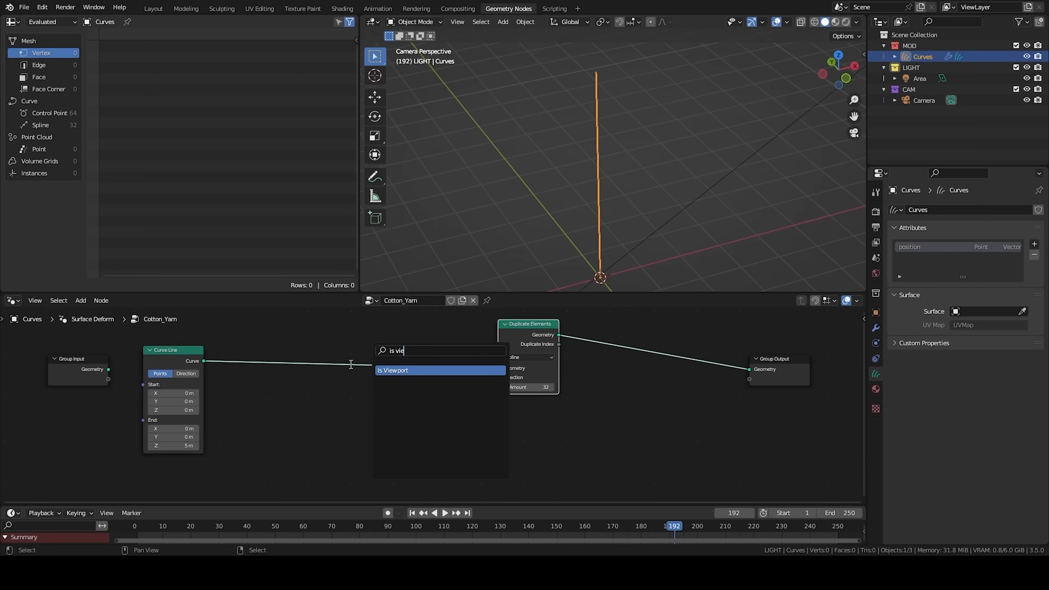
key(Return)
click(351, 397)
Step: Adjust the camera view so the whole vertical curve fits inside the square frame
scroll(460, 403, up, 2)
scroll(613, 175, down, 3)
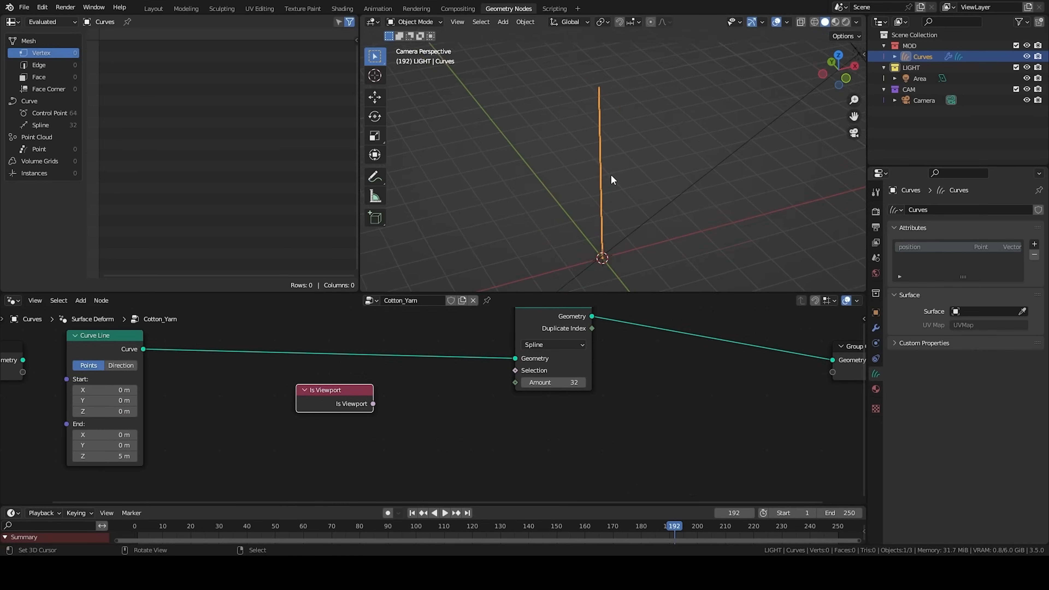
scroll(623, 179, down, 2)
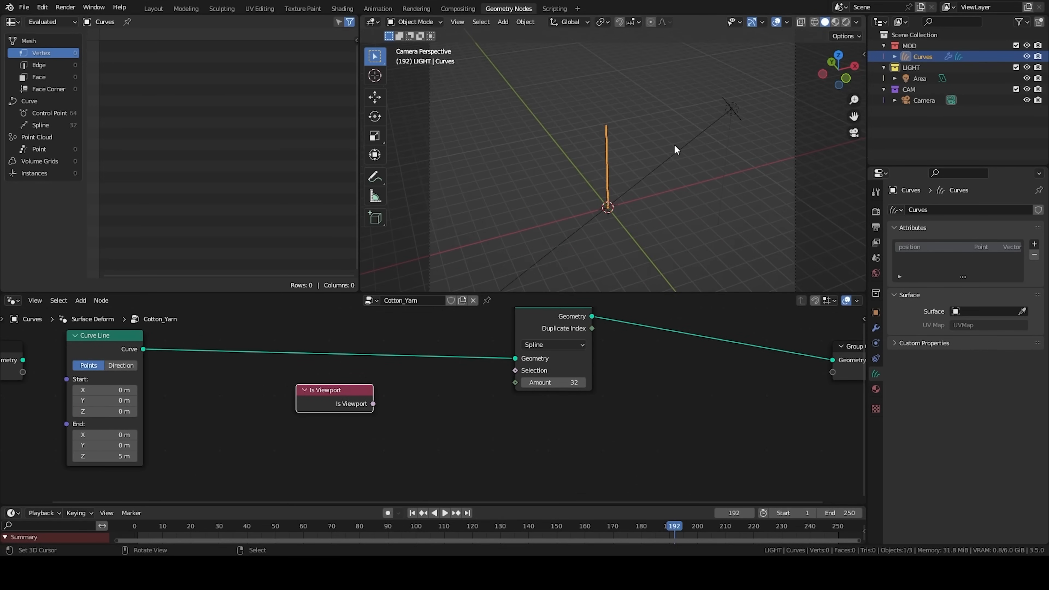
right_click(794, 134)
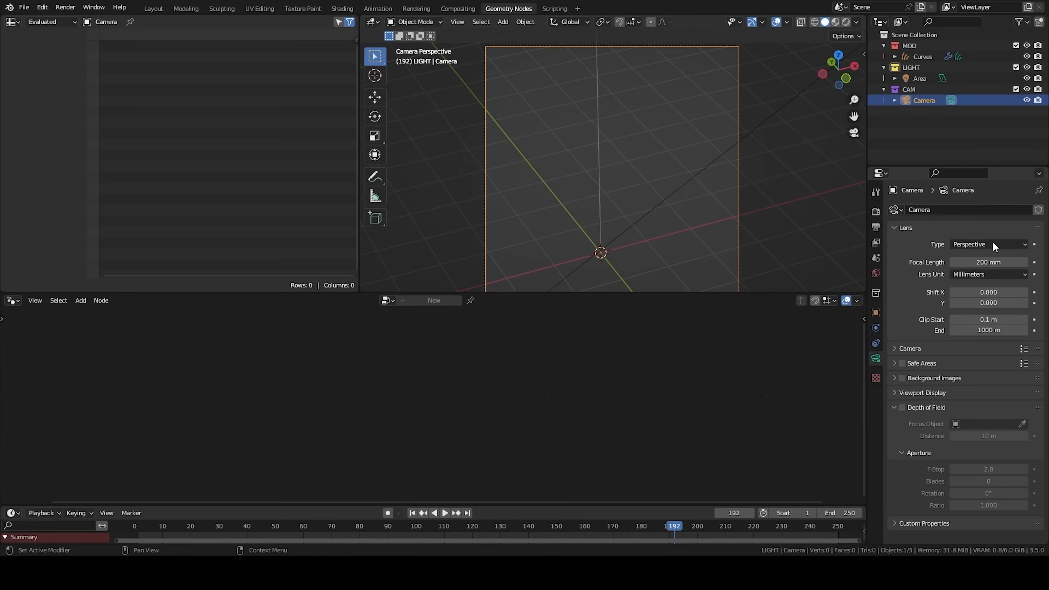
click(874, 212)
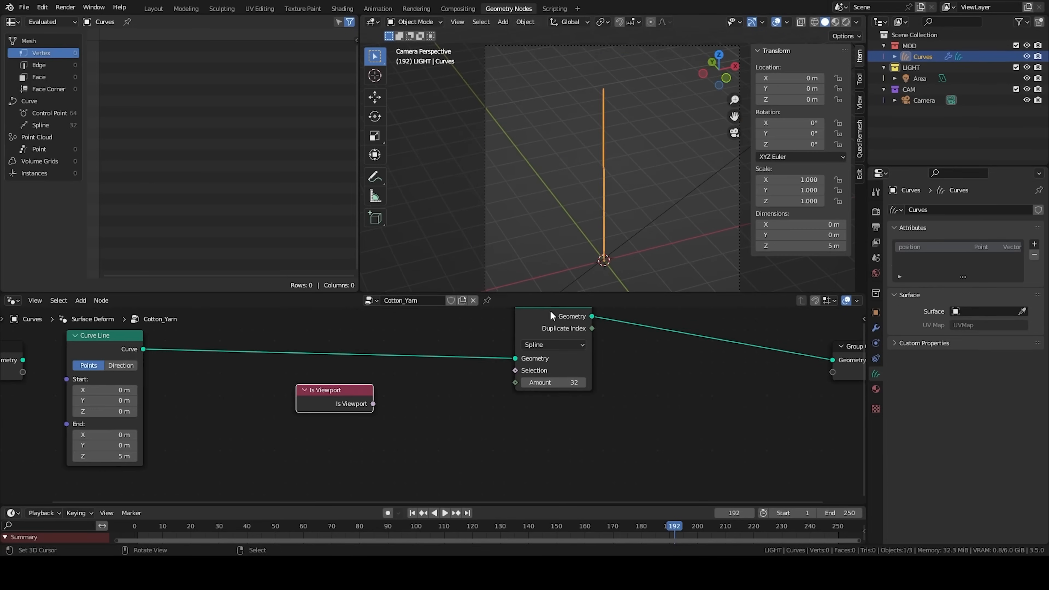
Step: Add a Switch node between Is Viewport and Duplicate Elements and set its input type to Integer
drag(335, 401, 290, 400)
scroll(330, 399, up, 2)
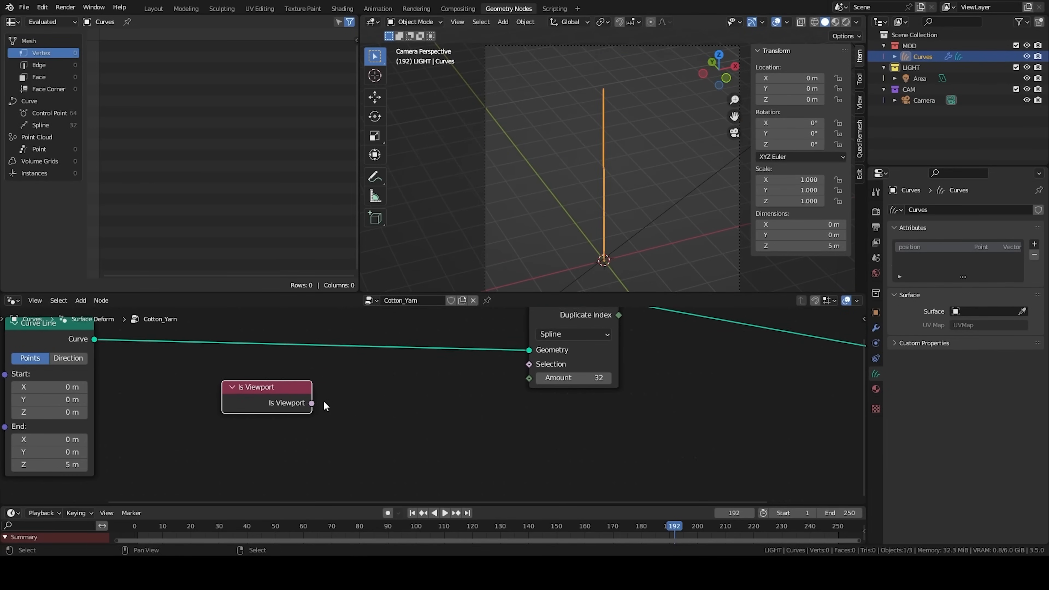
middle_drag(321, 399, 365, 401)
drag(572, 368, 546, 379)
right_click(547, 379)
drag(355, 408, 369, 409)
right_click(413, 417)
scroll(416, 397, down, 1)
key(shift+a)
text(swi)
key(Return)
click(435, 379)
click(472, 416)
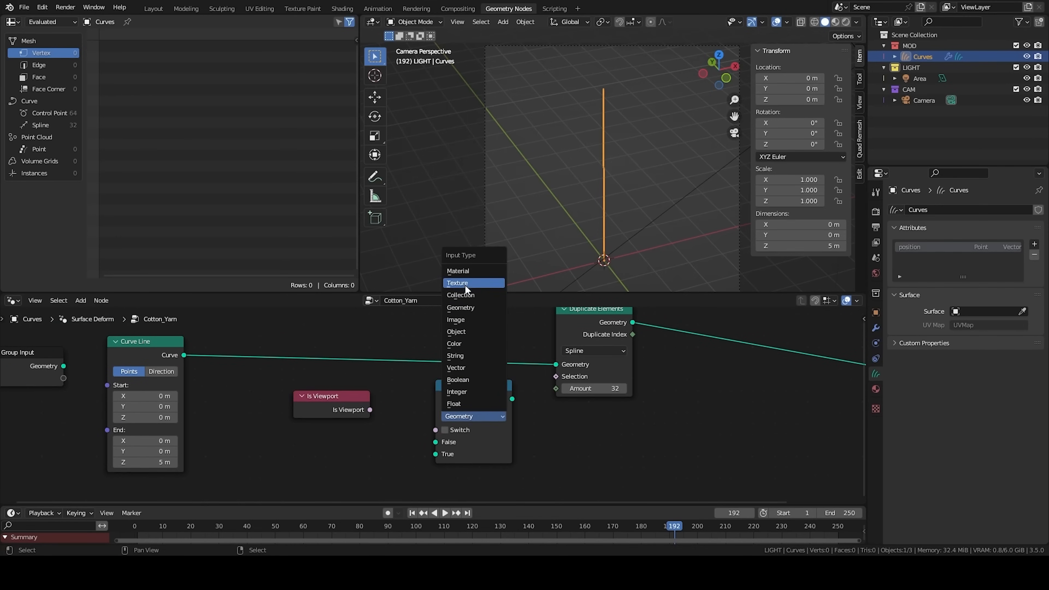
click(465, 392)
Step: Drive the Switch with Is Viewport, set False to 256 and True to 128, and connect its output to Duplicate Elements' Amount
drag(370, 409, 435, 430)
click(483, 439)
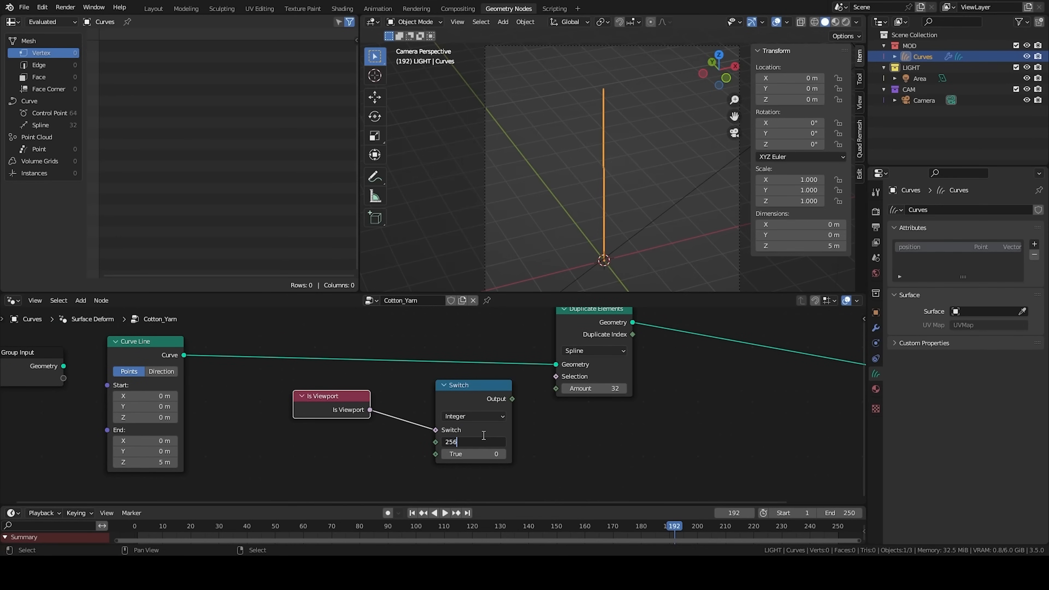
text(256)
key(Return)
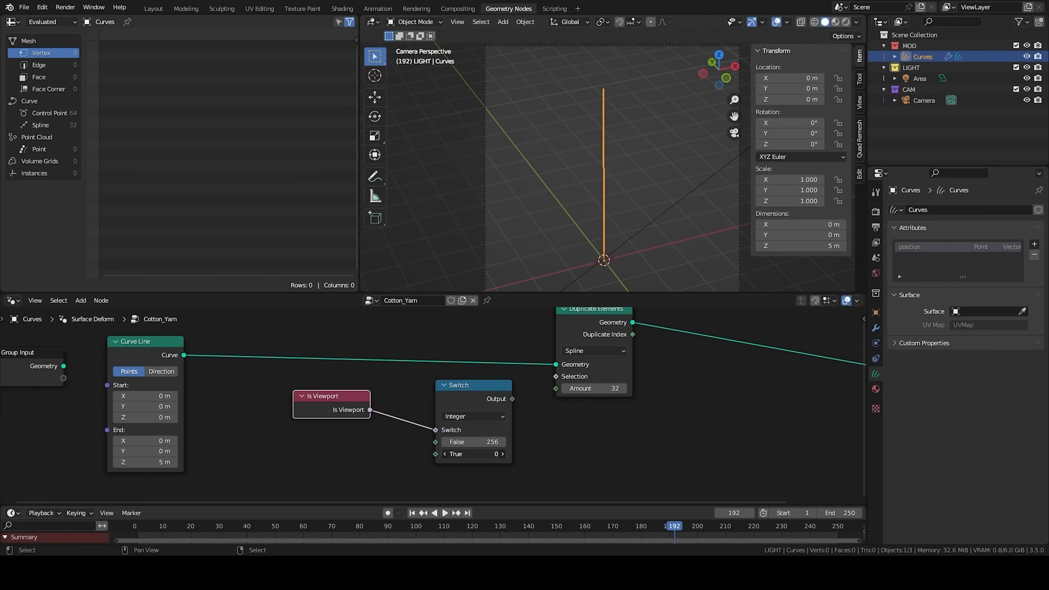
text(128)
key(Return)
drag(512, 398, 556, 388)
Step: Move Group Output farther away from the other nodes and insert a Store Named Attribute node after Duplicate Elements
scroll(556, 389, down, 2)
middle_drag(588, 411, 477, 419)
drag(438, 336, 438, 327)
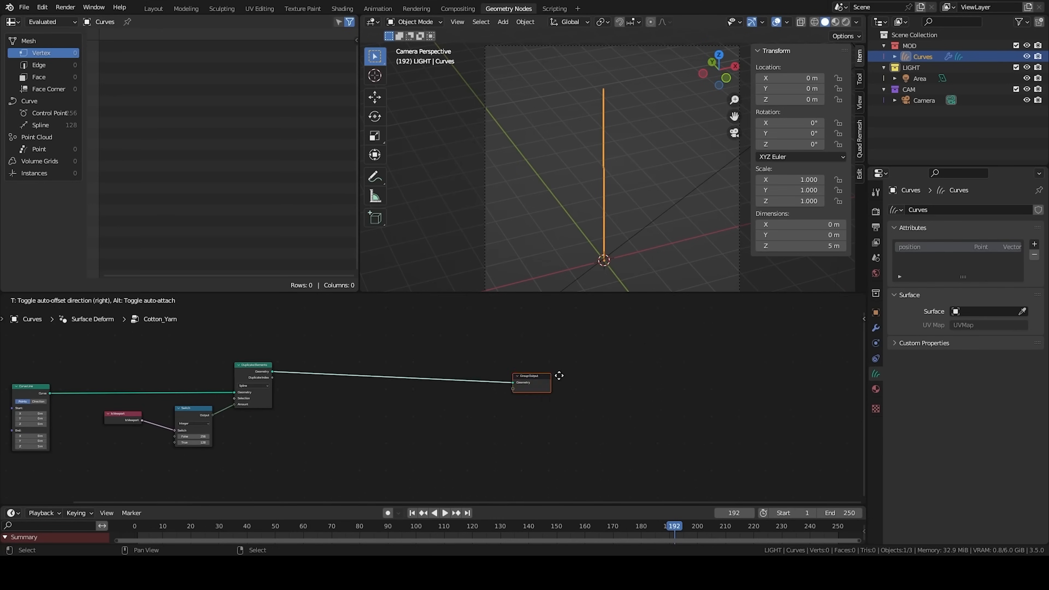
click(834, 377)
scroll(252, 415, up, 2)
key(shift+a)
text(store)
key(Return)
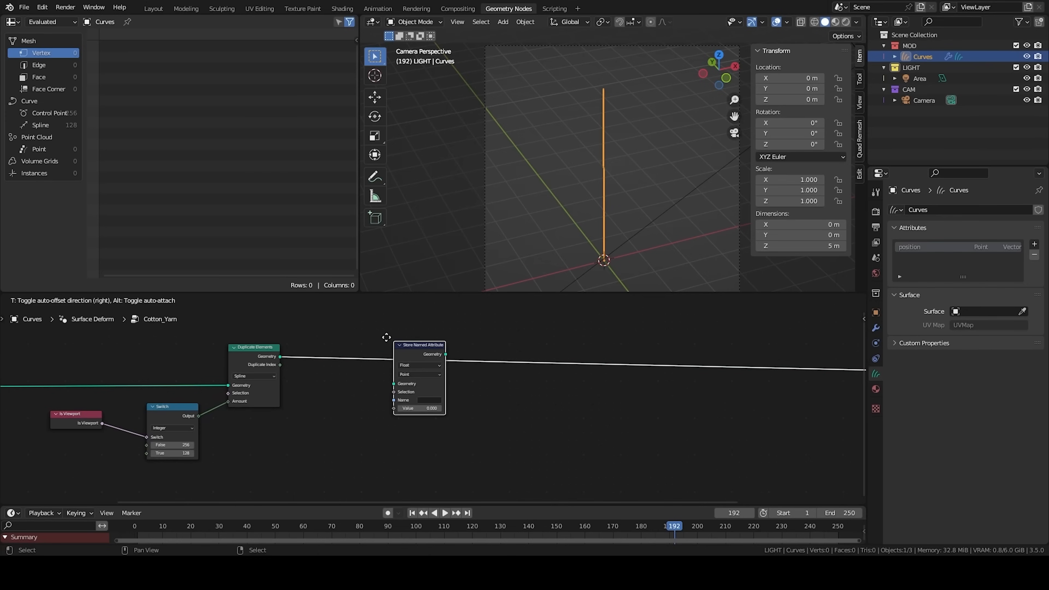
click(377, 340)
Step: Examine the Duplicate Index values per spline in the spreadsheet through a temporary Viewer node, and delete the Viewer
scroll(231, 357, up, 3)
click(240, 355)
middle_drag(240, 355, 348, 359)
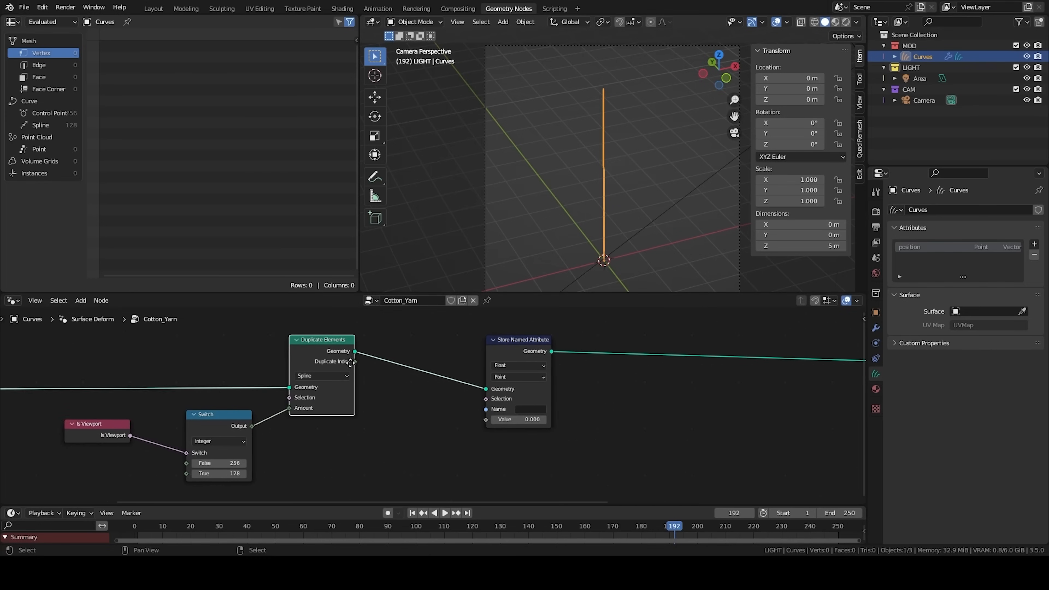
scroll(346, 361, up, 1)
drag(346, 361, 382, 366)
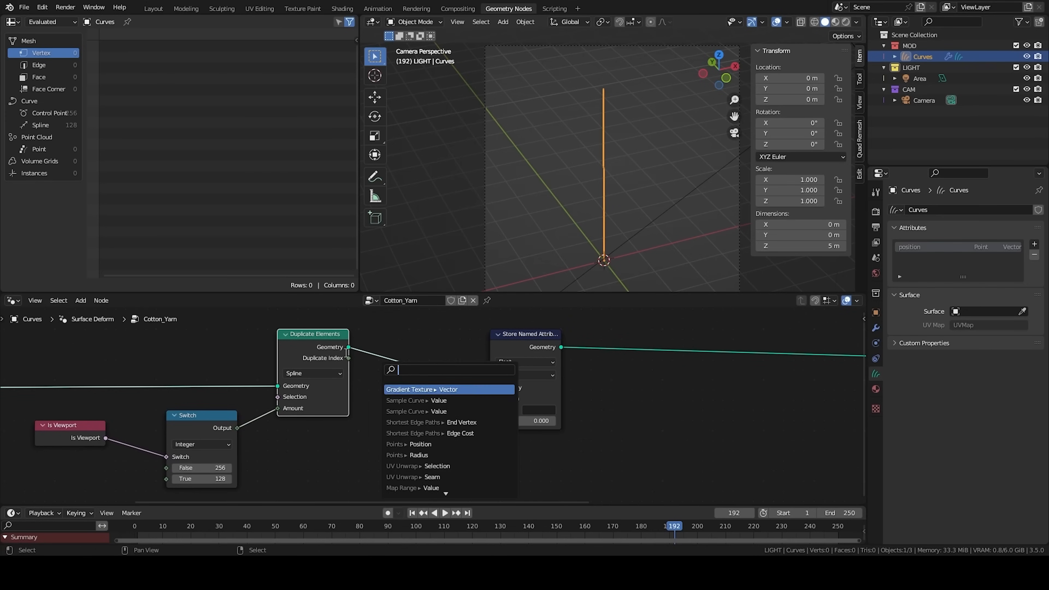
click(40, 125)
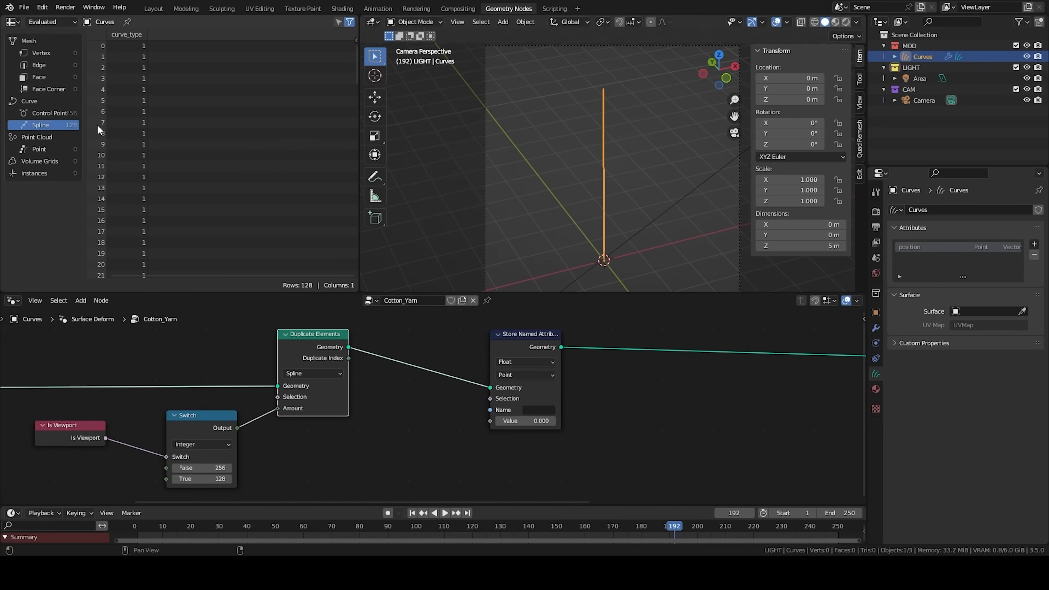
scroll(111, 190, down, 6)
drag(348, 156, 355, 260)
drag(347, 358, 356, 356)
ctrl+shift+click(325, 348)
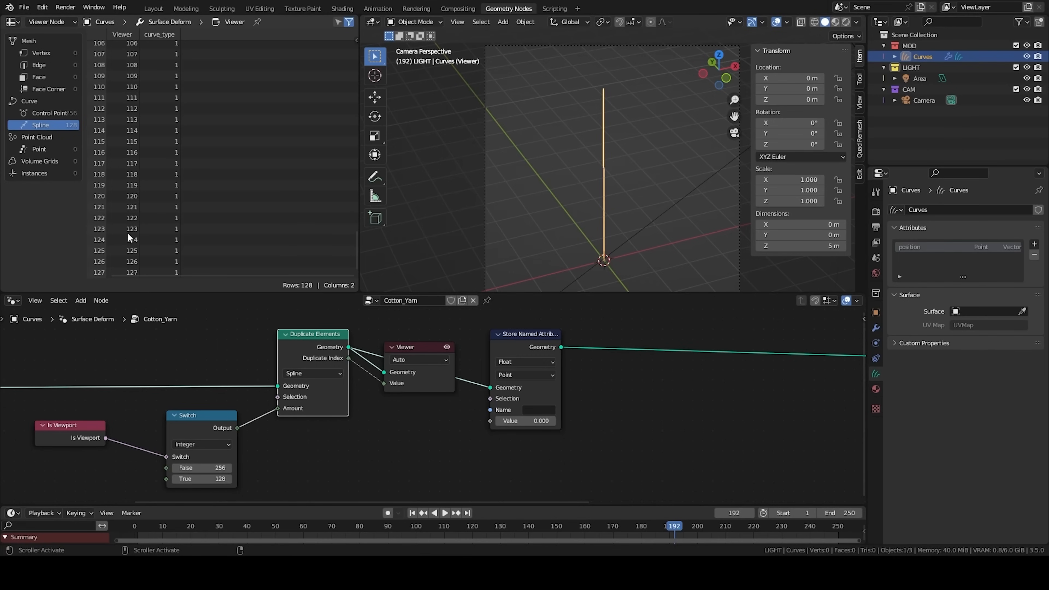
click(414, 369)
key(x)
Step: Feed Duplicate Index into the Store Named Attribute node's Value, set its data type to Integer, and name the attribute Instance_Id
drag(348, 357, 491, 420)
click(518, 361)
click(510, 384)
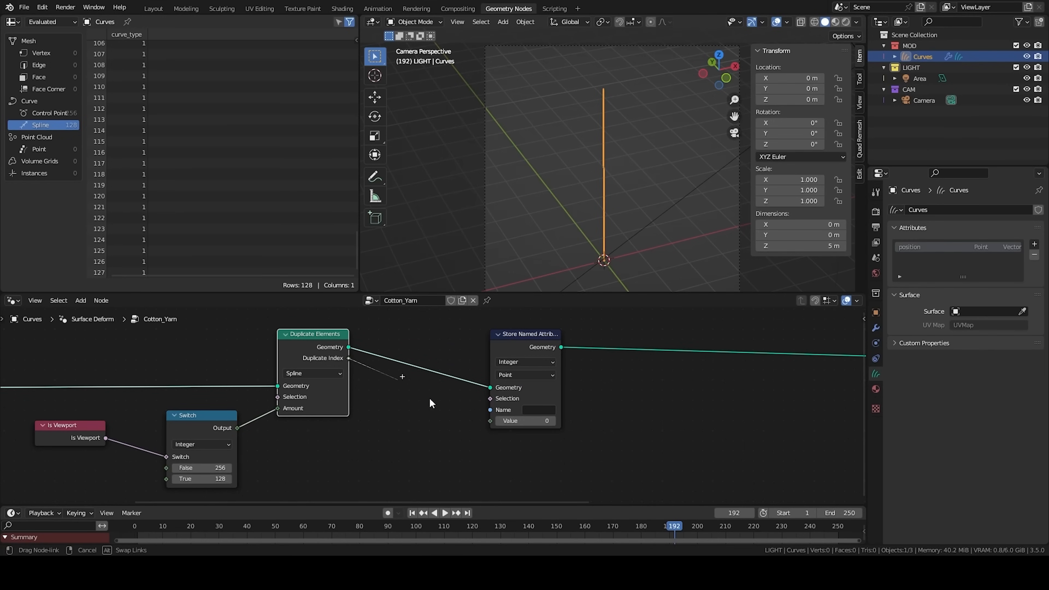
click(528, 412)
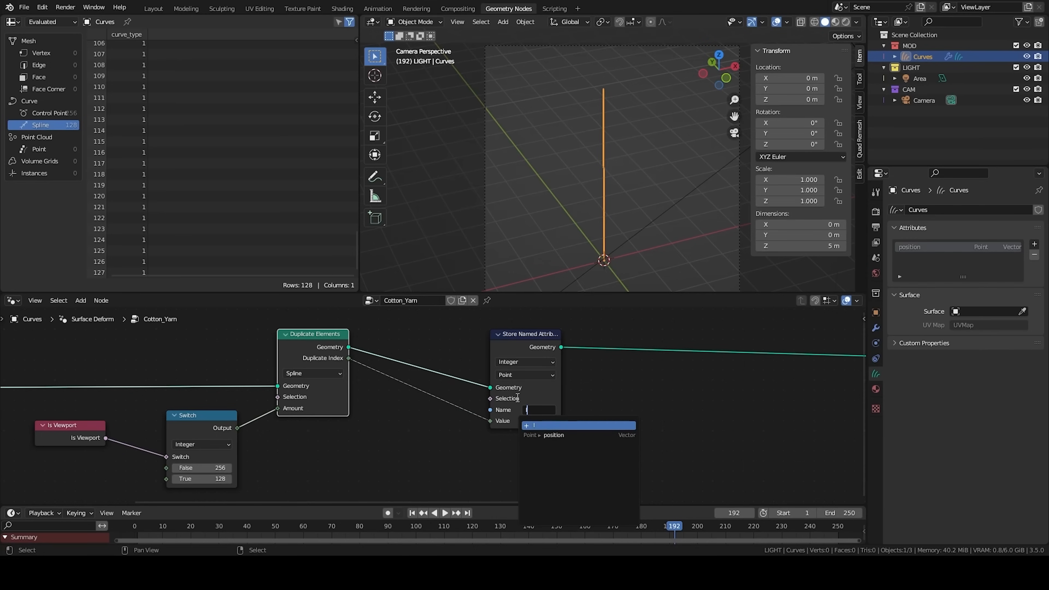
key(Return)
click(522, 375)
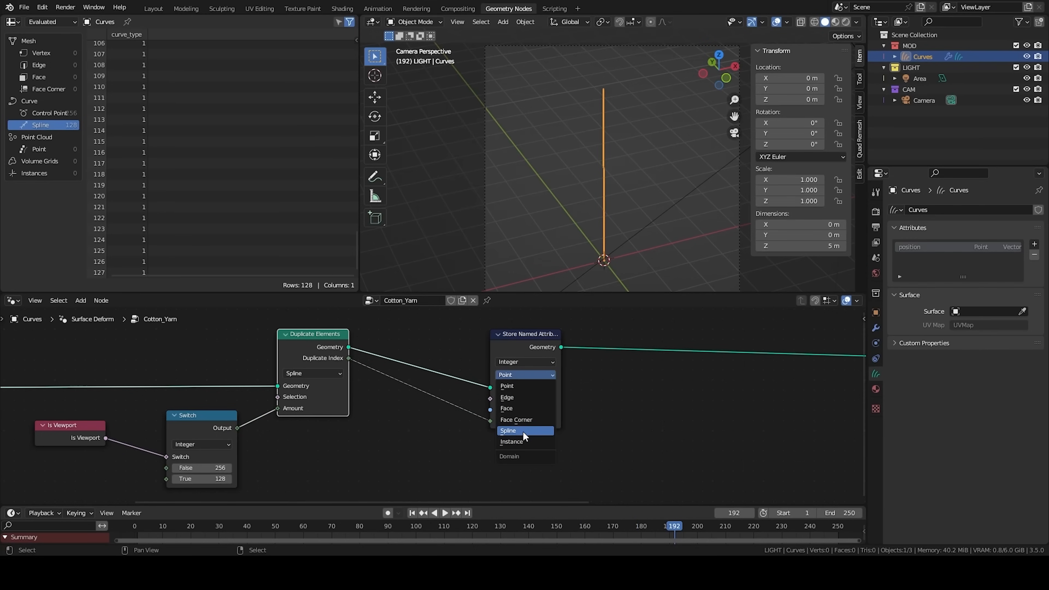
drag(561, 363, 616, 392)
Step: Insert a Resample Curve node after Store Named Attribute and set its Count to 128
scroll(504, 398, up, 3)
right_click(437, 351)
key(Escape)
key(shift+a)
text(resamp)
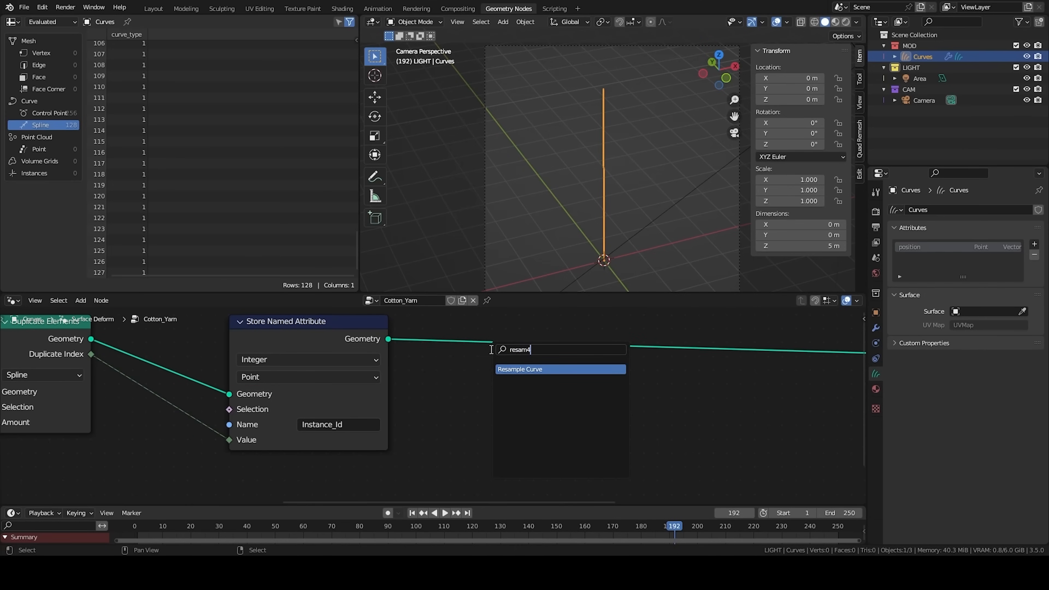
click(524, 369)
click(454, 333)
scroll(648, 153, down, 1)
middle_drag(632, 264, 614, 223)
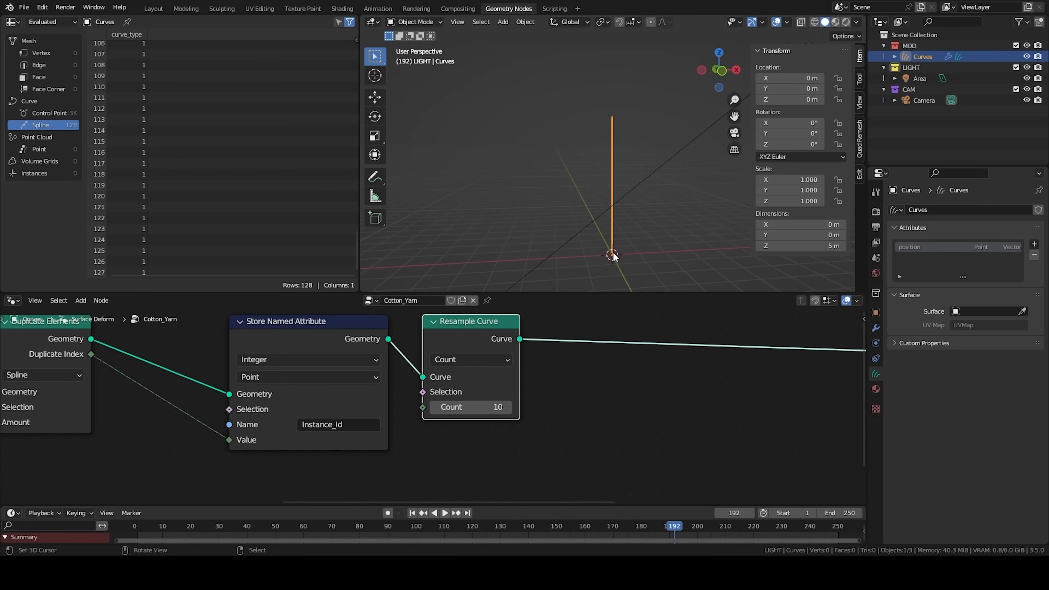
click(478, 408)
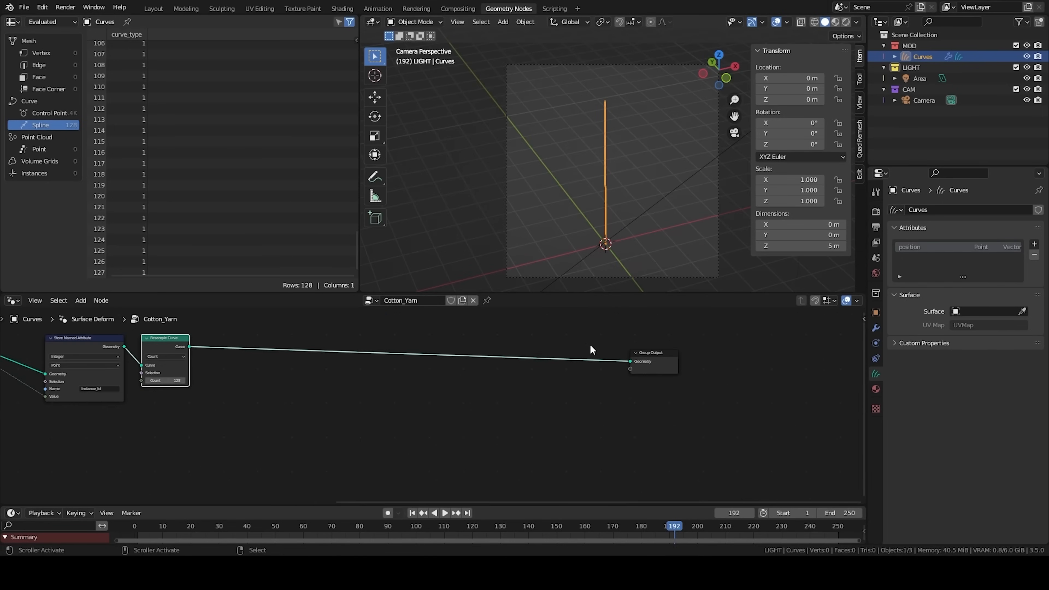
Step: Move the Group Output node farther from the other nodes to make room for more
drag(590, 349, 745, 416)
scroll(653, 413, down, 2)
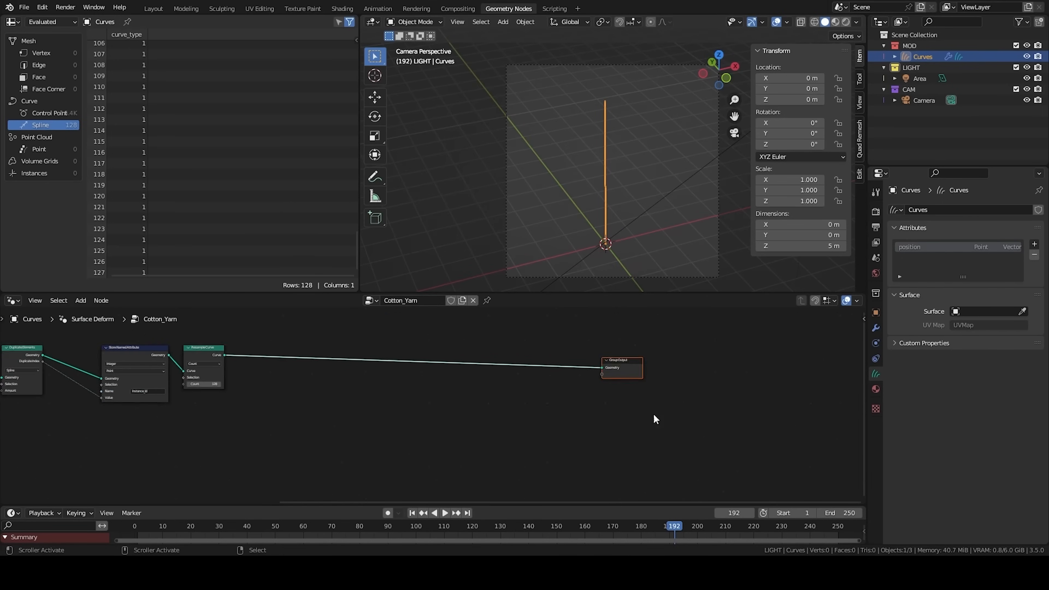
middle_drag(653, 413, 546, 432)
key(g)
click(702, 384)
Step: Insert a Set Position node on the link between Resample Curve and Group Output
middle_drag(435, 412, 463, 414)
middle_drag(566, 173, 600, 121)
middle_drag(354, 413, 430, 418)
key(shift+a)
text(set po)
key(Return)
click(415, 382)
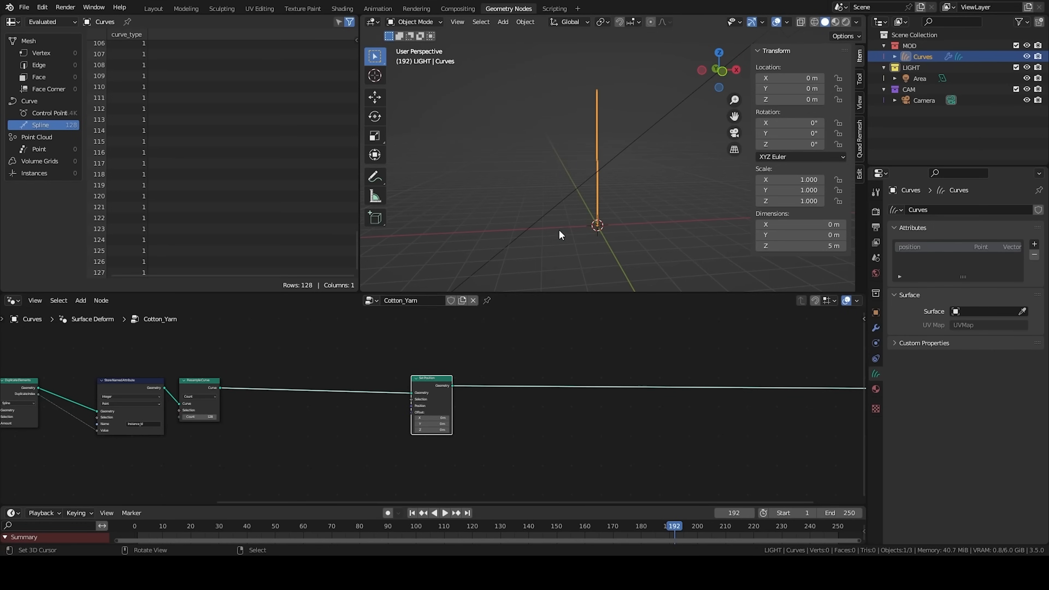
Step: Add a Named Attribute node below Resample Curve that reads the Integer attribute Instance_Id
key(shift+a)
click(303, 346)
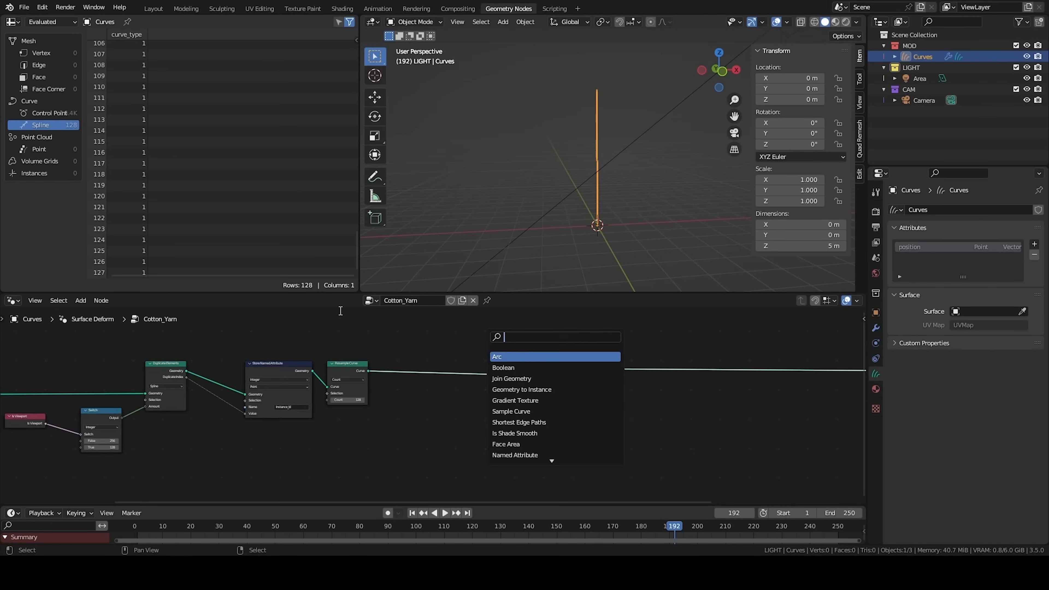
text(nam)
key(Return)
click(222, 410)
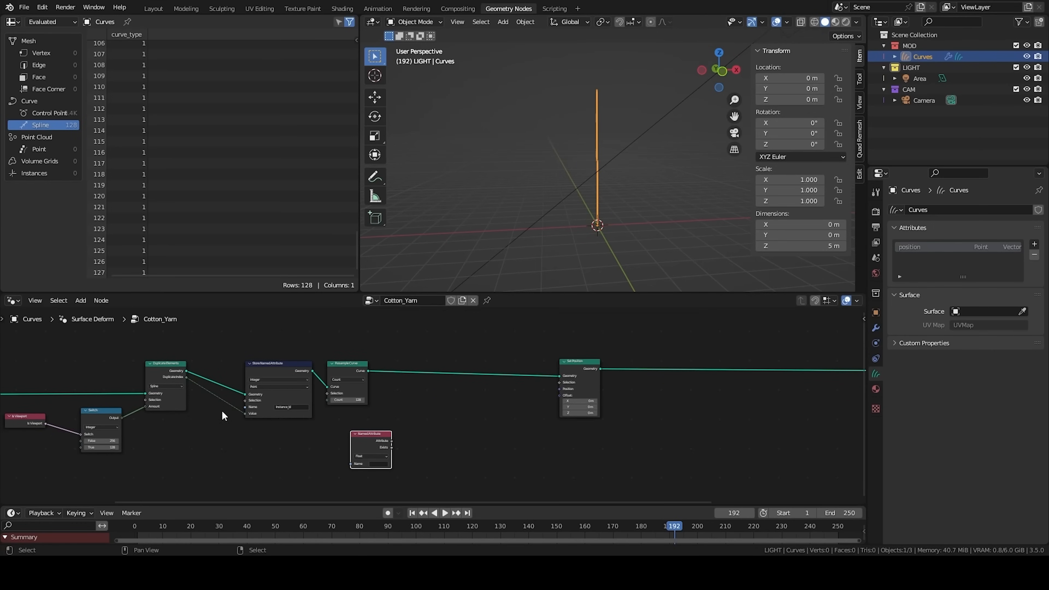
click(375, 464)
Step: Add a Combine XYZ node between the Named Attribute and Set Position nodes
key(shift+a)
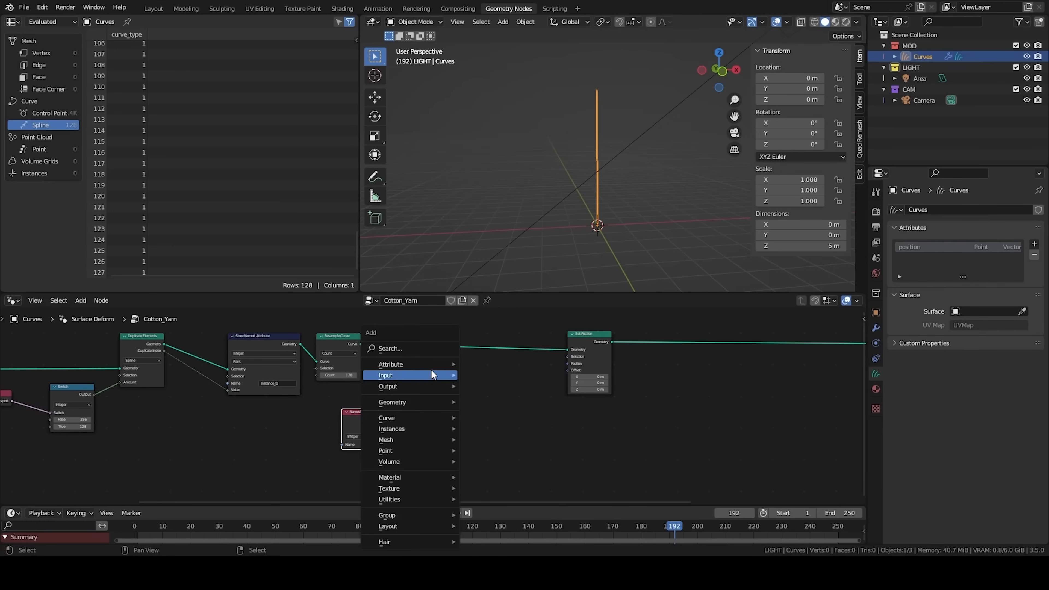
text(com)
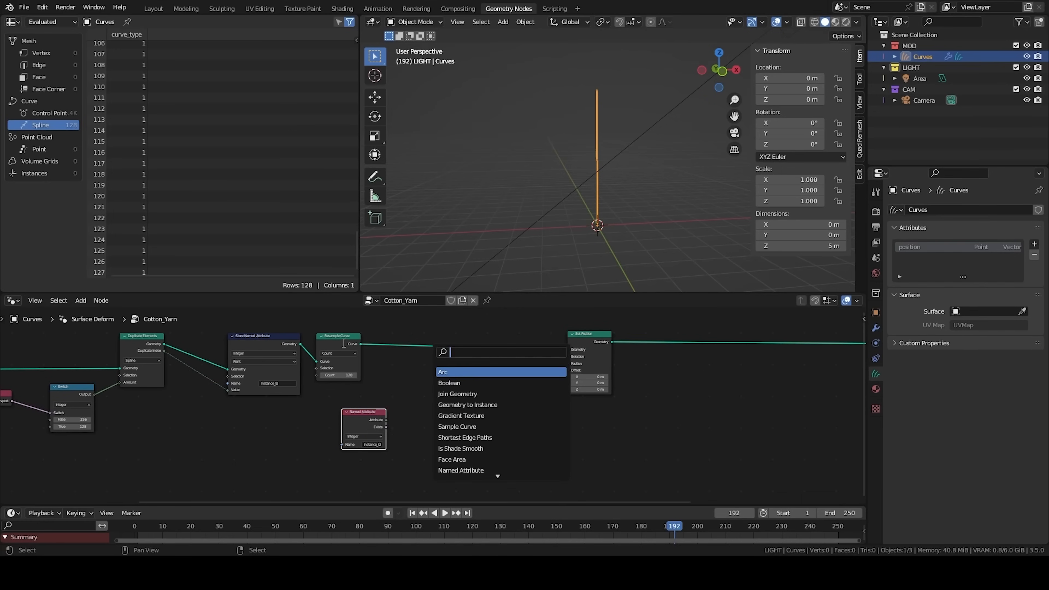
text(b)
key(Return)
click(446, 417)
Step: Add the Accumulate Field node to Quick Favorites
key(q)
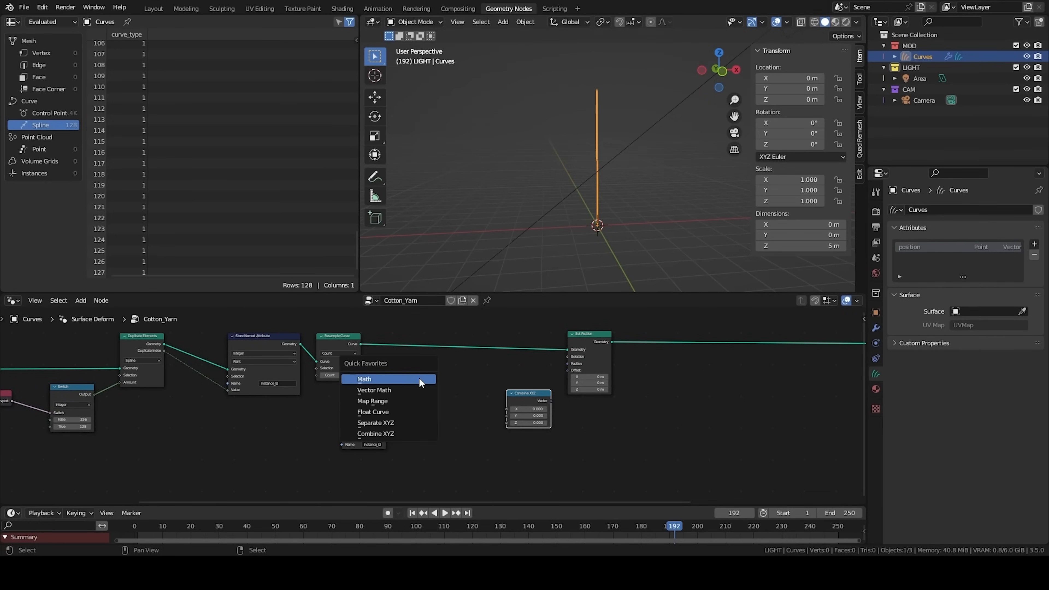
key(Escape)
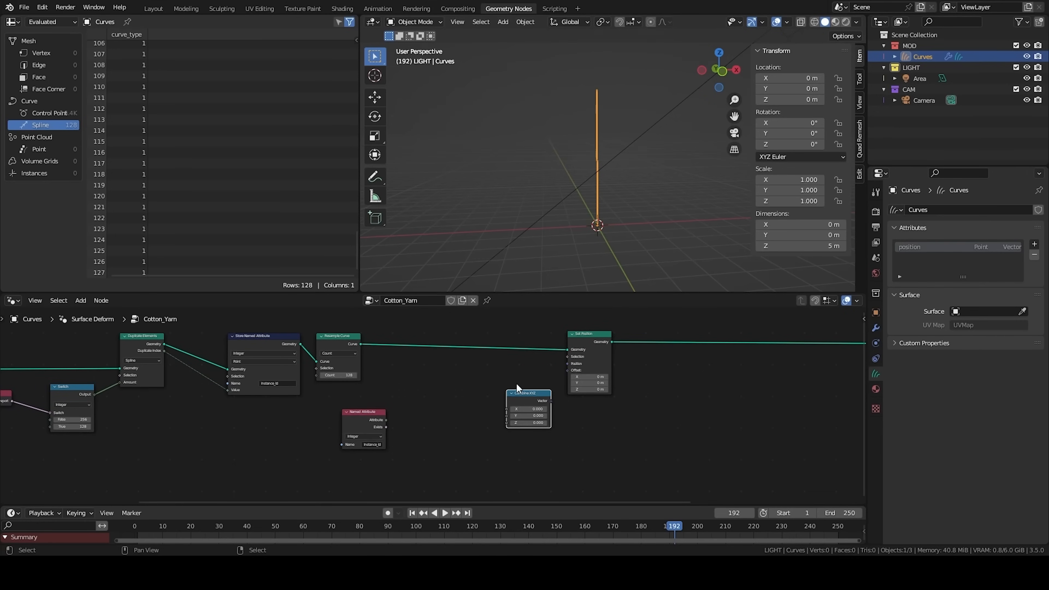
key(shift+a)
mouse_move(404, 490)
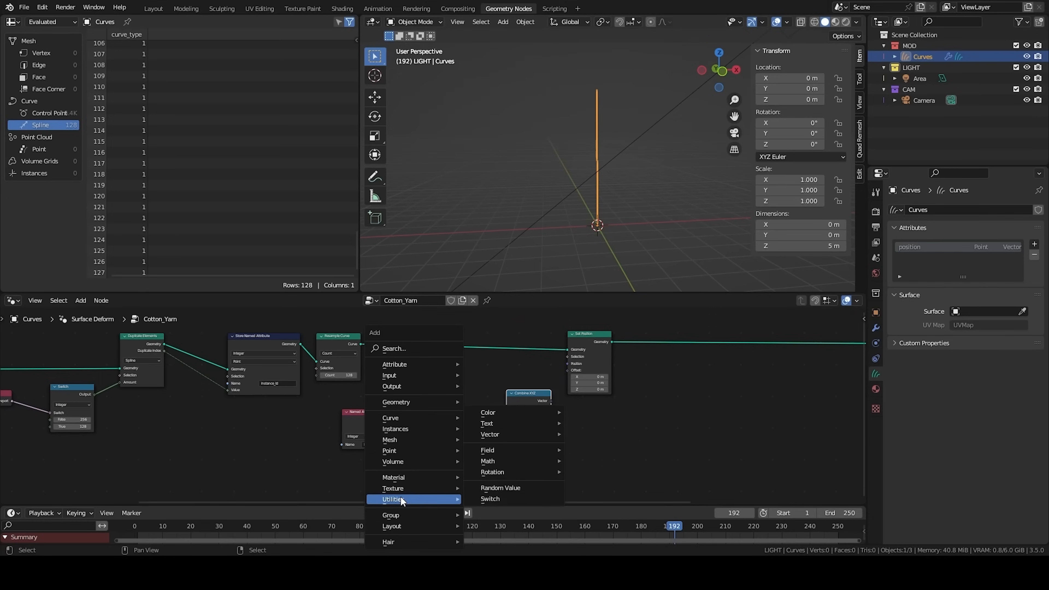
mouse_move(502, 452)
right_click(572, 450)
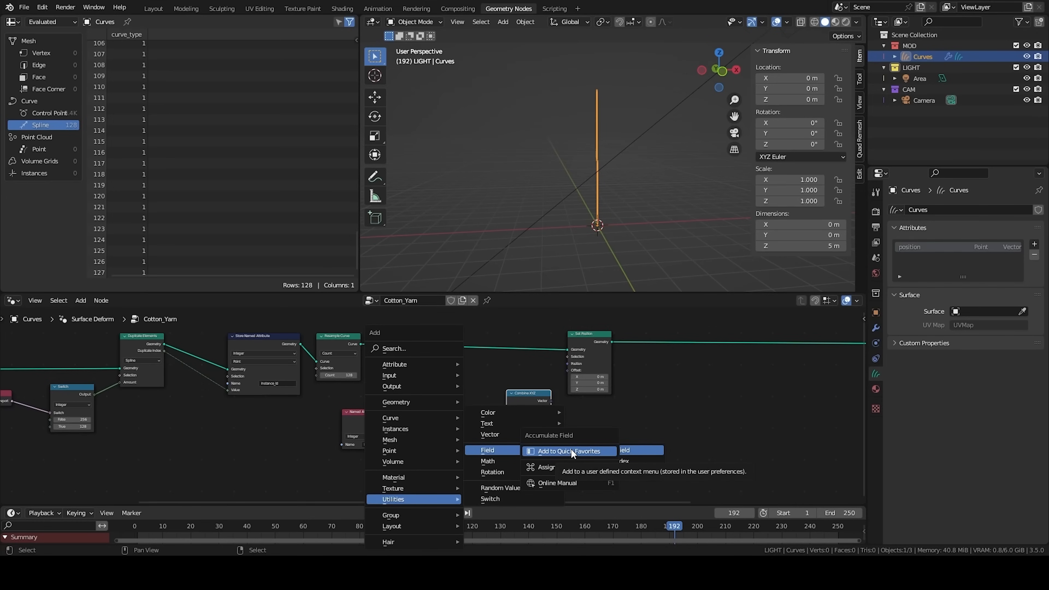
click(571, 450)
Step: Add a Math node set to Multiply, chain it between Named Attribute and Combine XYZ's X, and connect Combine XYZ to Set Position's Offset
key(q)
click(428, 391)
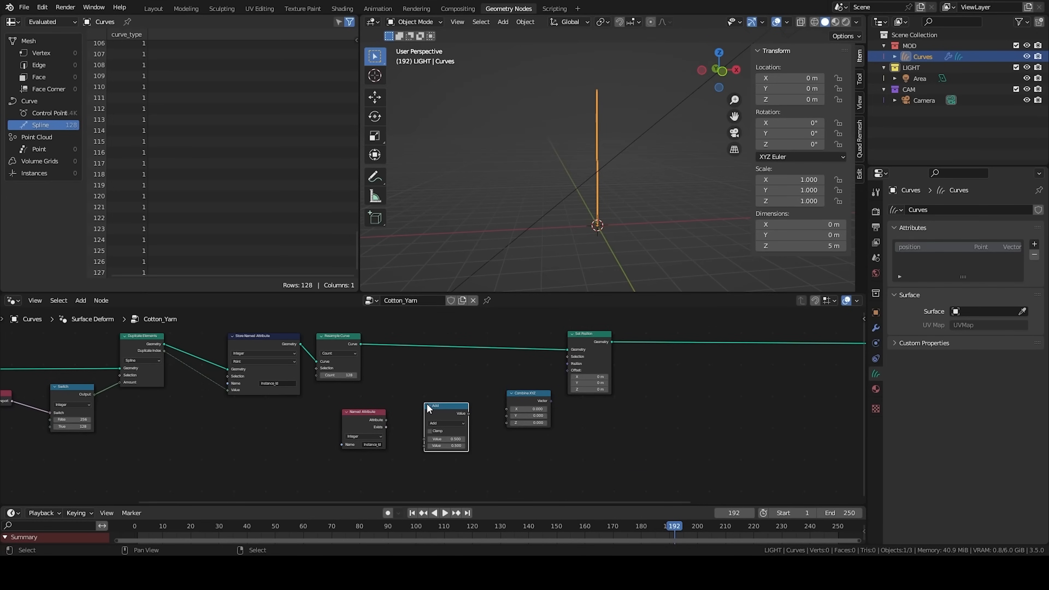
scroll(429, 407, up, 2)
click(447, 431)
click(439, 349)
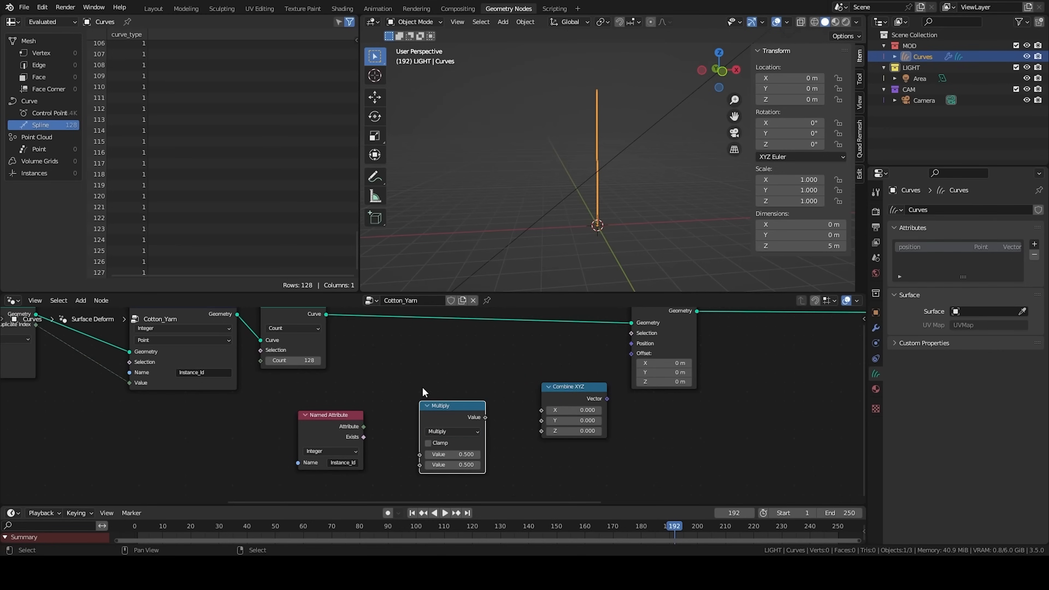
drag(363, 426, 420, 454)
drag(463, 413, 541, 410)
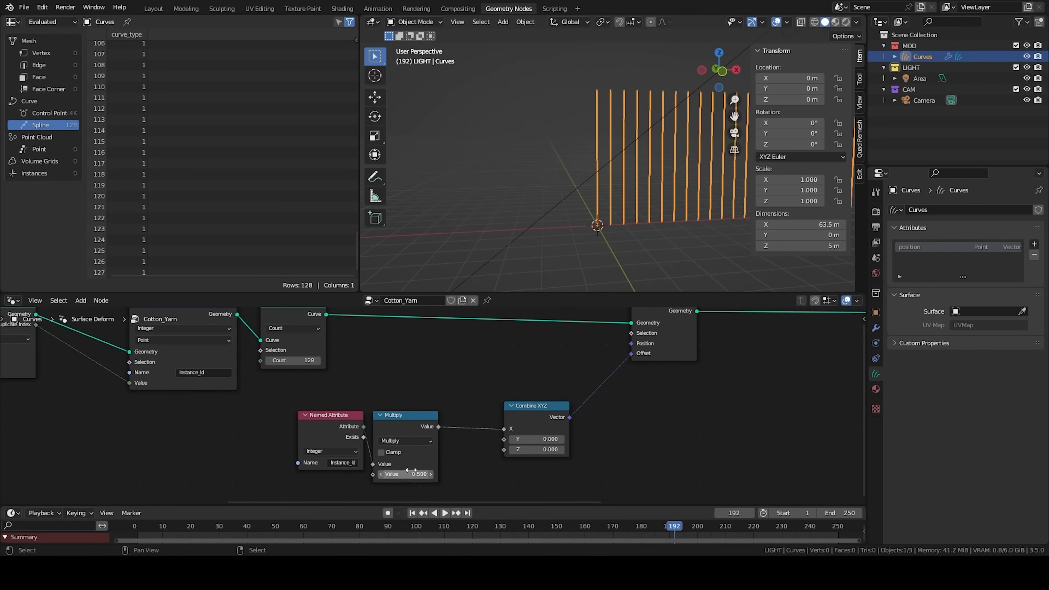
Step: Set the Multiply node's second value to 0.1, inspect the spread-out curves, and hide the viewport sidebar
click(409, 472)
text(.1)
key(Return)
middle_drag(698, 145, 533, 178)
scroll(537, 175, up, 4)
key(n)
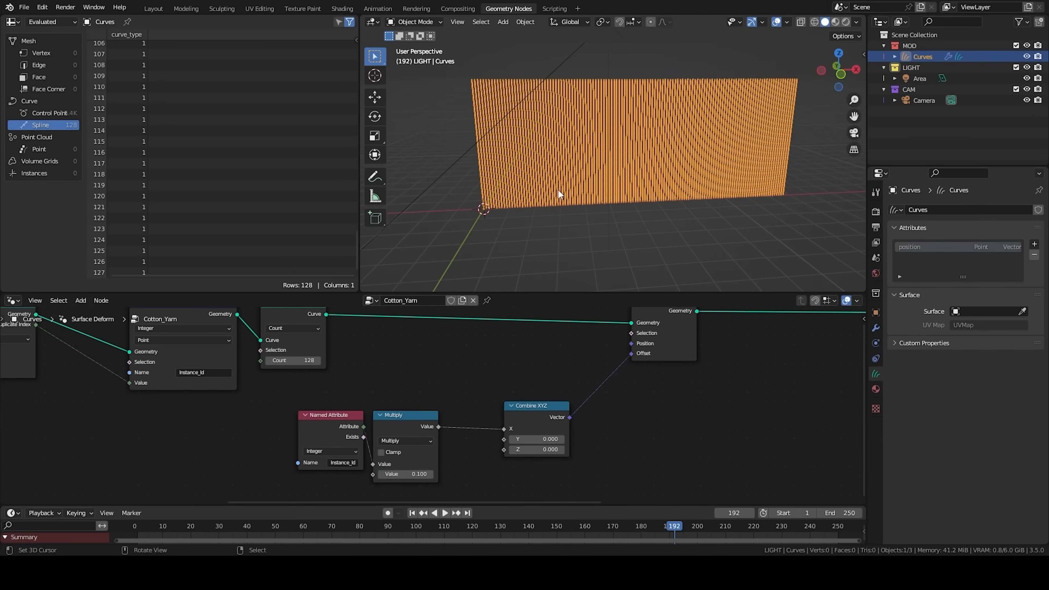
Step: Duplicate the Set Position node and insert the copy between the first one and Group Output
click(373, 375)
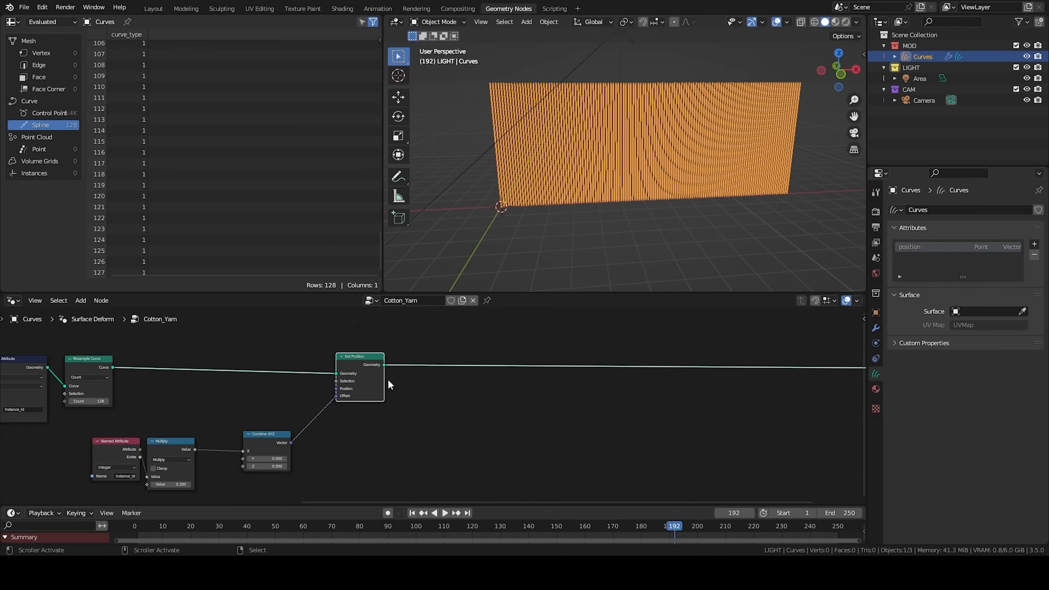
scroll(430, 412, down, 3)
middle_drag(430, 412, 386, 413)
key(shift+d)
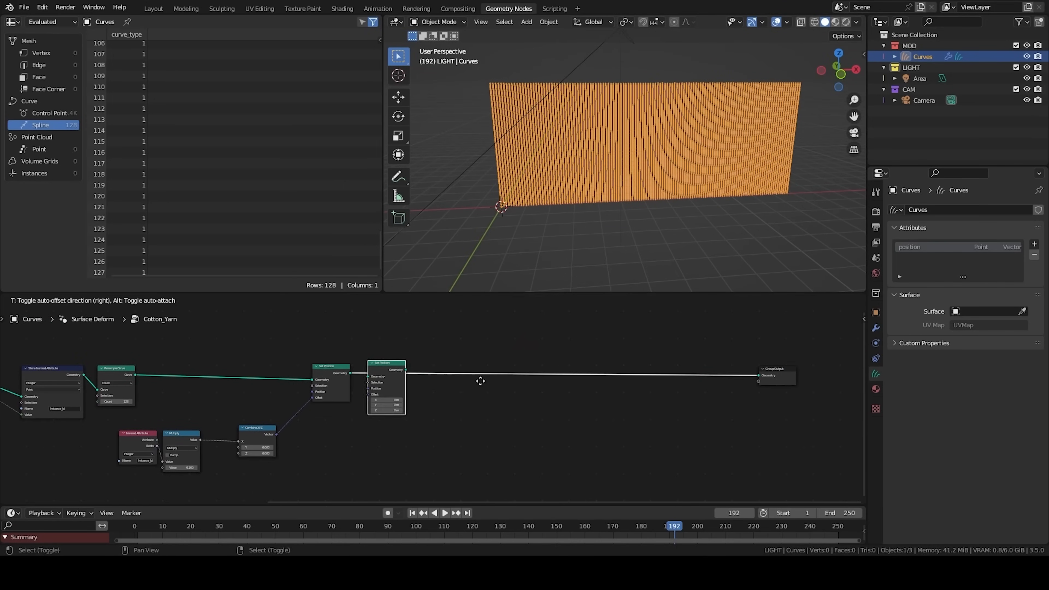
click(601, 376)
drag(515, 370, 522, 374)
Step: Add an Index node in the free space below the second Set Position node
middle_drag(471, 410, 471, 397)
key(shift+a)
click(390, 349)
text(ind)
key(Return)
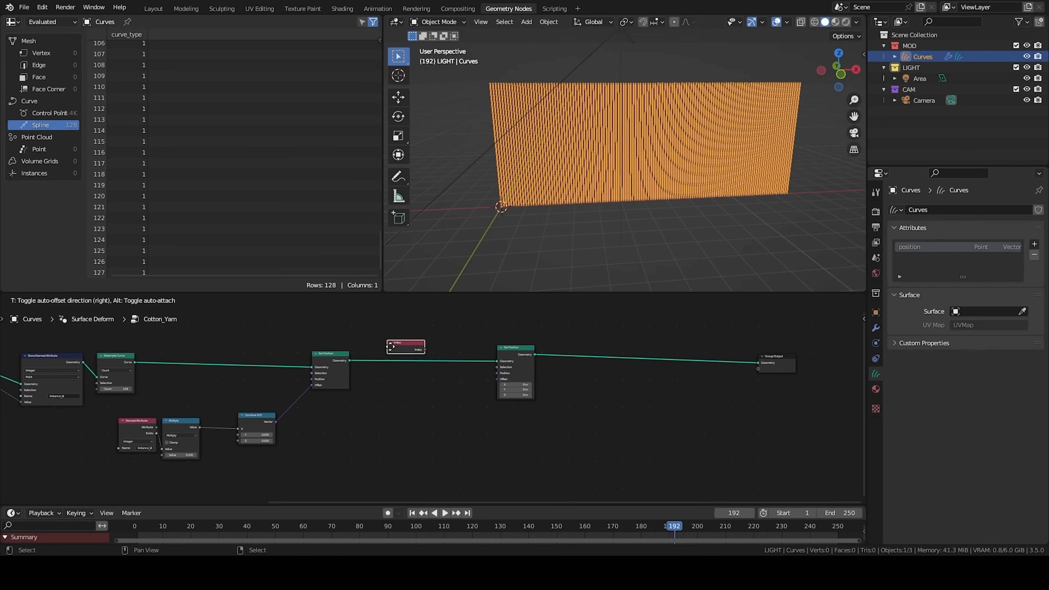
click(414, 450)
middle_drag(457, 434, 458, 380)
scroll(436, 385, up, 5)
drag(429, 388, 398, 493)
middle_drag(445, 454, 490, 400)
Step: Add an Evaluate on Domain node set to Integer and Spline, fed by Index, and arrange Index below it
key(shift+a)
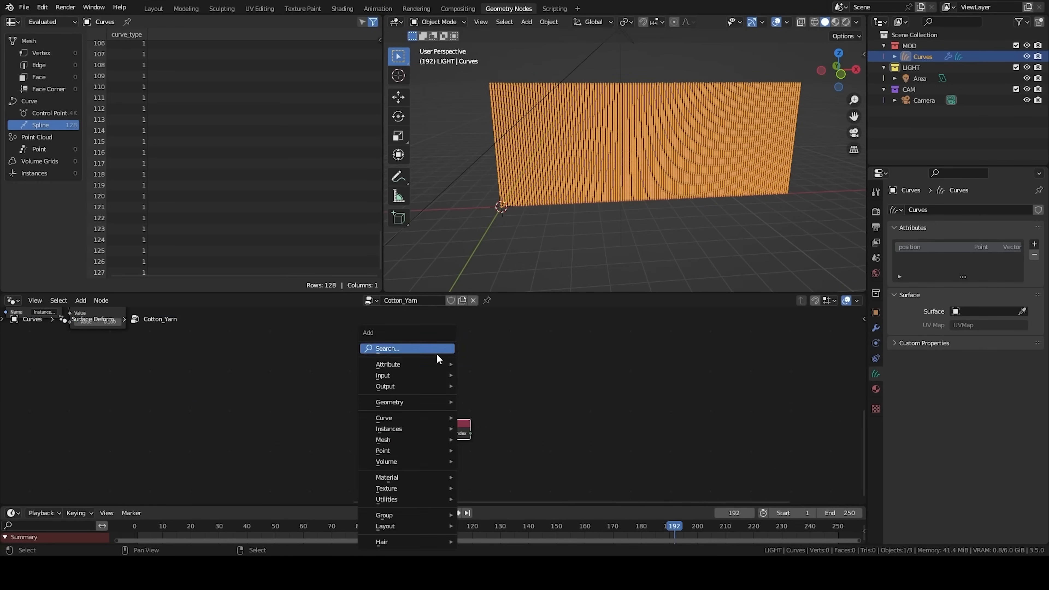
click(433, 351)
text(eva)
key(Down)
key(Return)
click(397, 354)
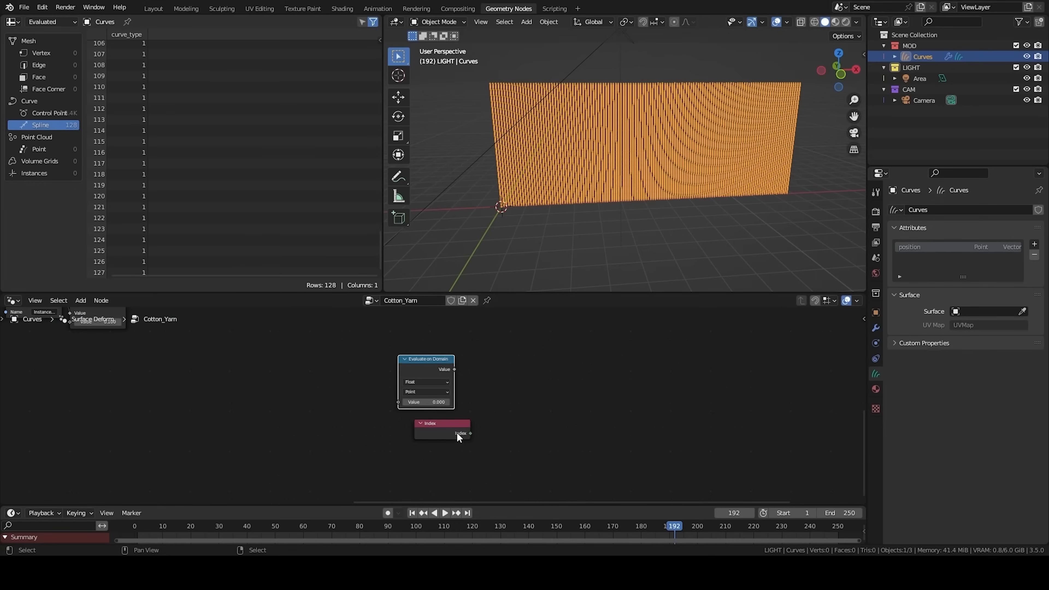
drag(398, 441, 395, 399)
drag(398, 441, 431, 409)
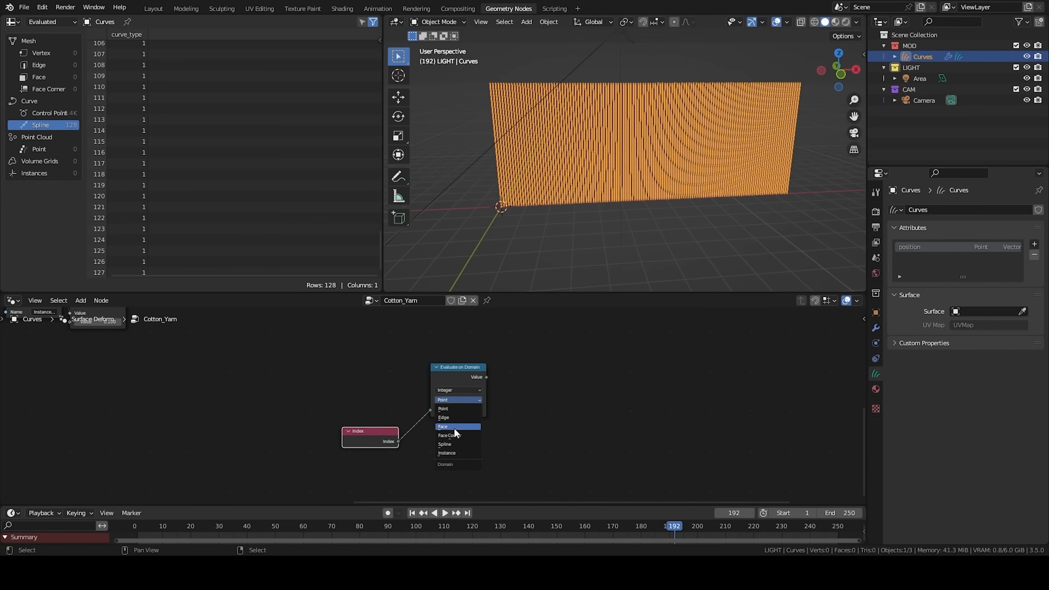
click(446, 444)
drag(375, 441, 464, 441)
Step: Add a Random Value node above Evaluate on Domain, drive its ID with the evaluated index, and set Min to 0.5
middle_drag(522, 403, 484, 444)
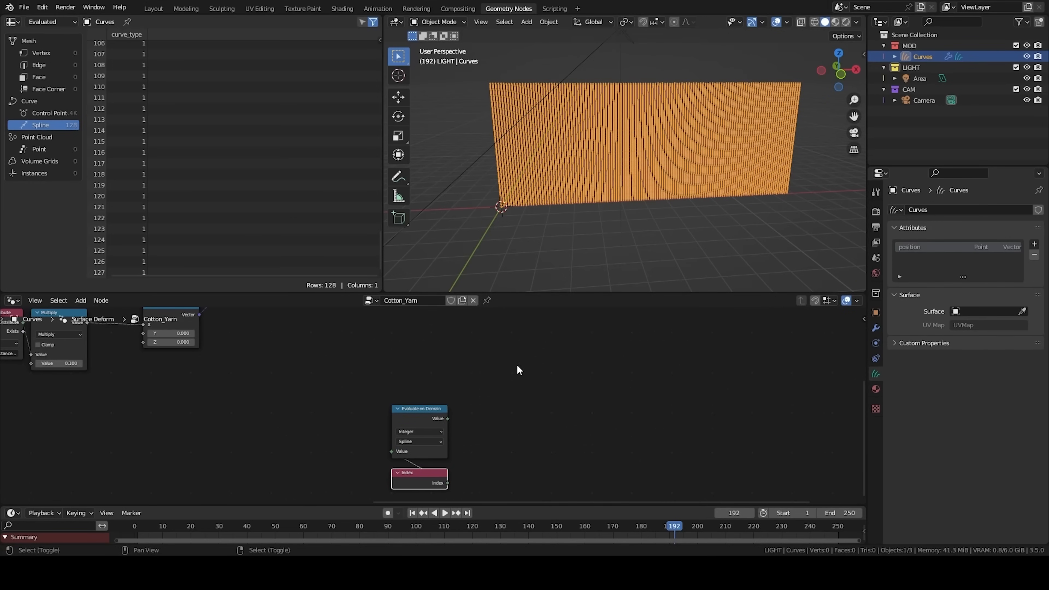
key(shift+a)
key(r)
text(srand)
key(Return)
click(427, 335)
scroll(441, 394, up, 2)
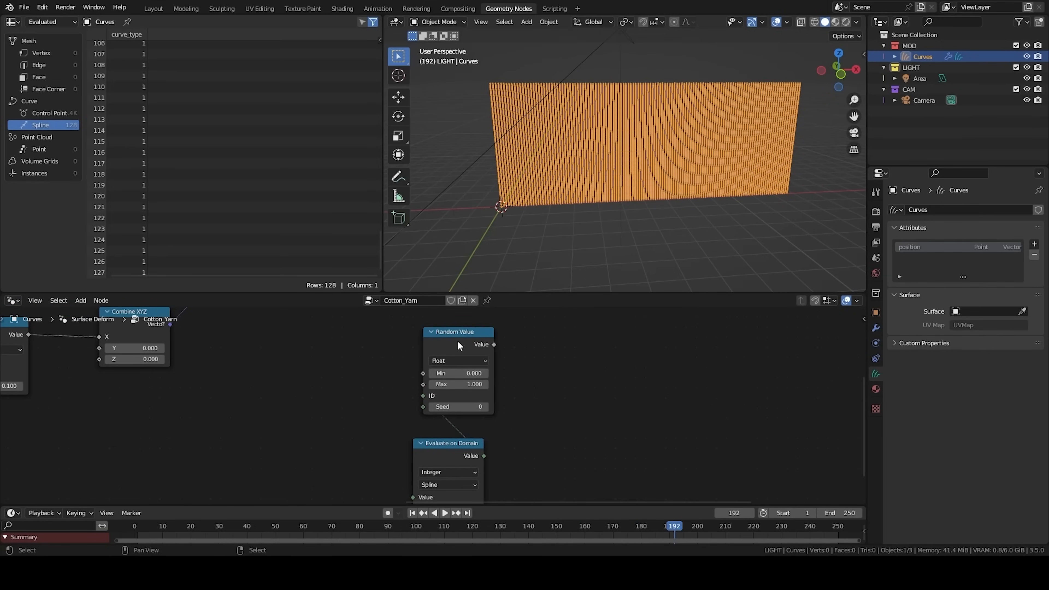
mouse_move(455, 345)
mouse_down()
mouse_move(449, 354)
mouse_move(459, 355)
mouse_move(450, 354)
mouse_up()
middle_drag(450, 354, 456, 388)
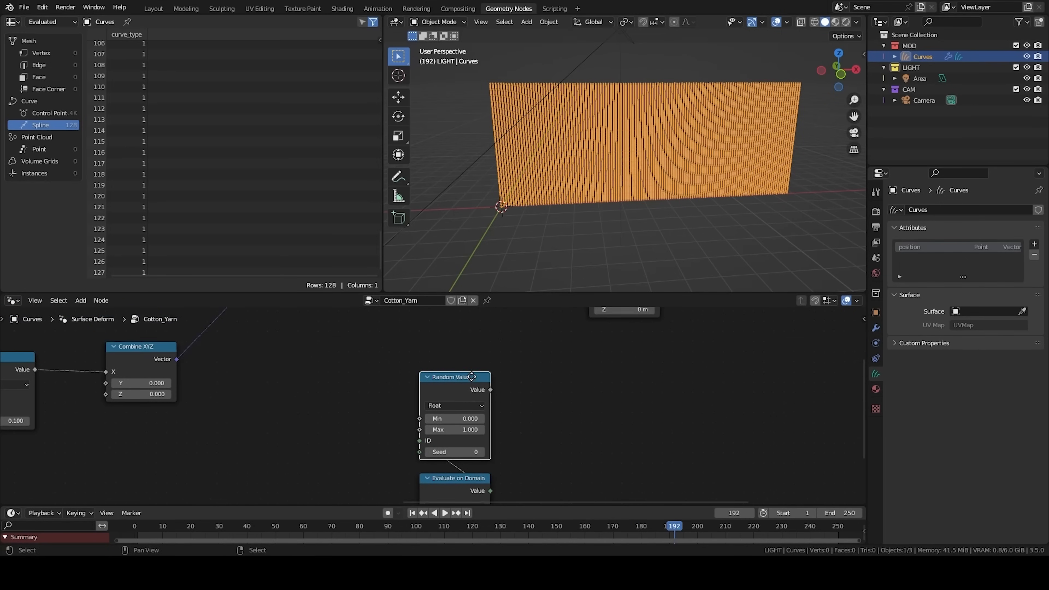
click(456, 418)
text(.5)
key(Return)
scroll(521, 425, down, 1)
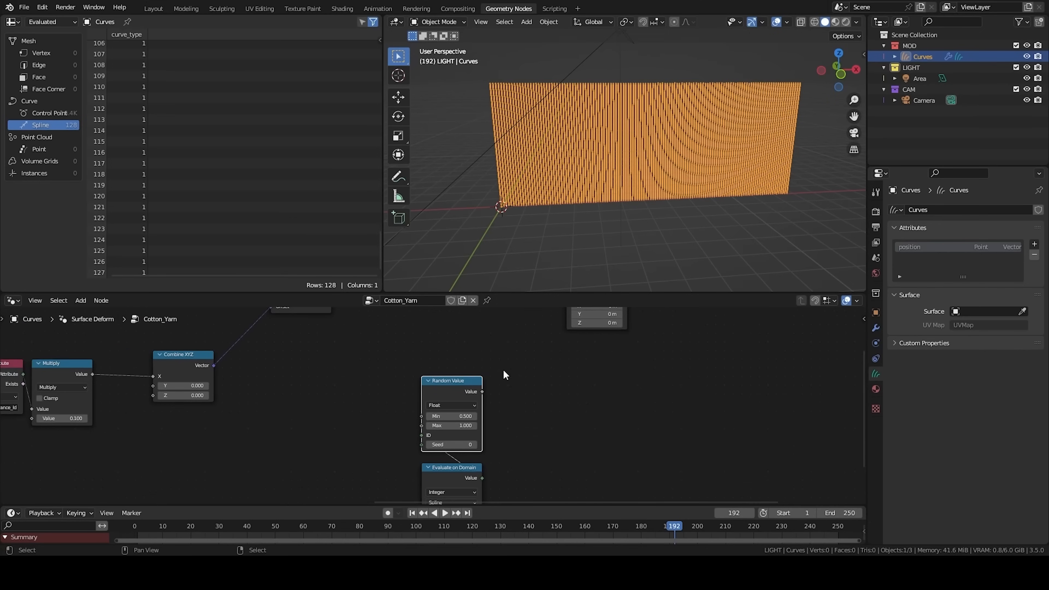
Step: Duplicate the Combine XYZ node, place the copy above Random Value, and connect the random value to its Z input
middle_drag(503, 375, 489, 395)
middle_drag(456, 336, 470, 367)
key(shift+a)
click(188, 408)
key(q)
click(466, 419)
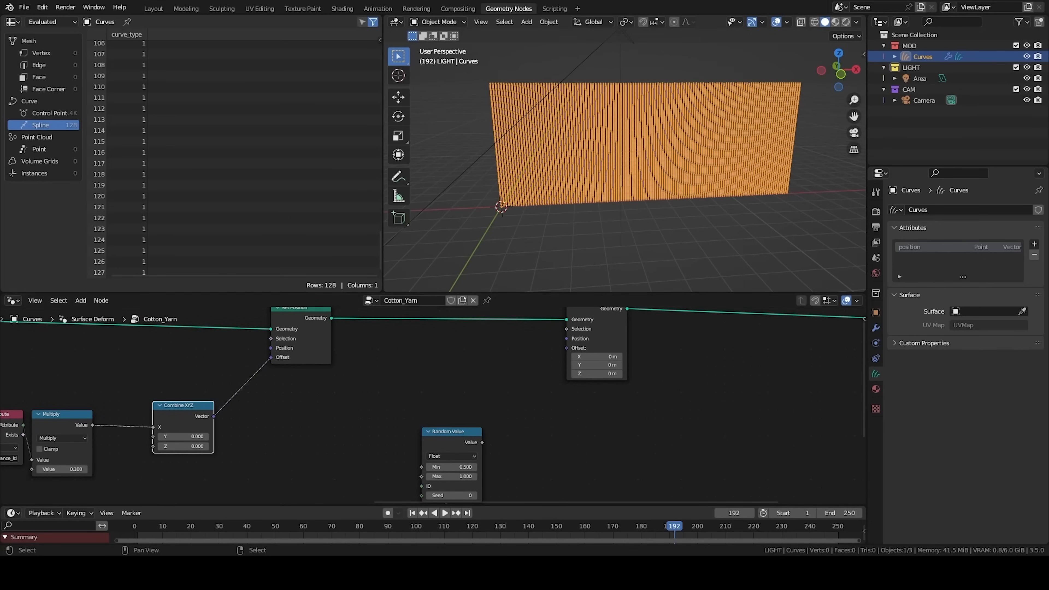
key(shift+d)
click(505, 379)
drag(482, 441, 490, 403)
drag(521, 366, 480, 465)
scroll(418, 361, down, 3)
key(g)
Step: Add a Position node above the new Combine XYZ node
key(shift+a)
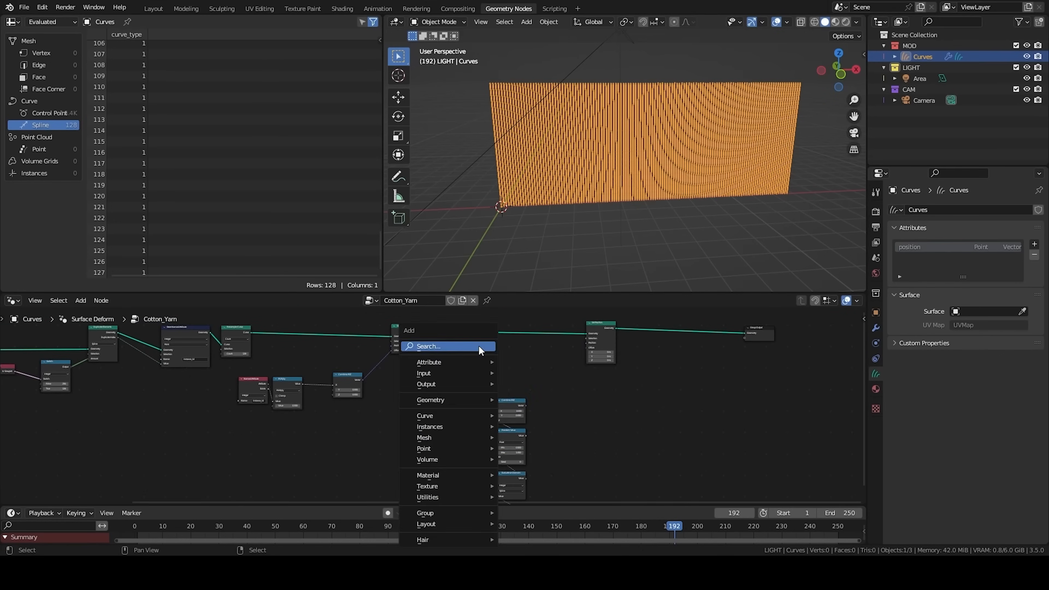
click(479, 346)
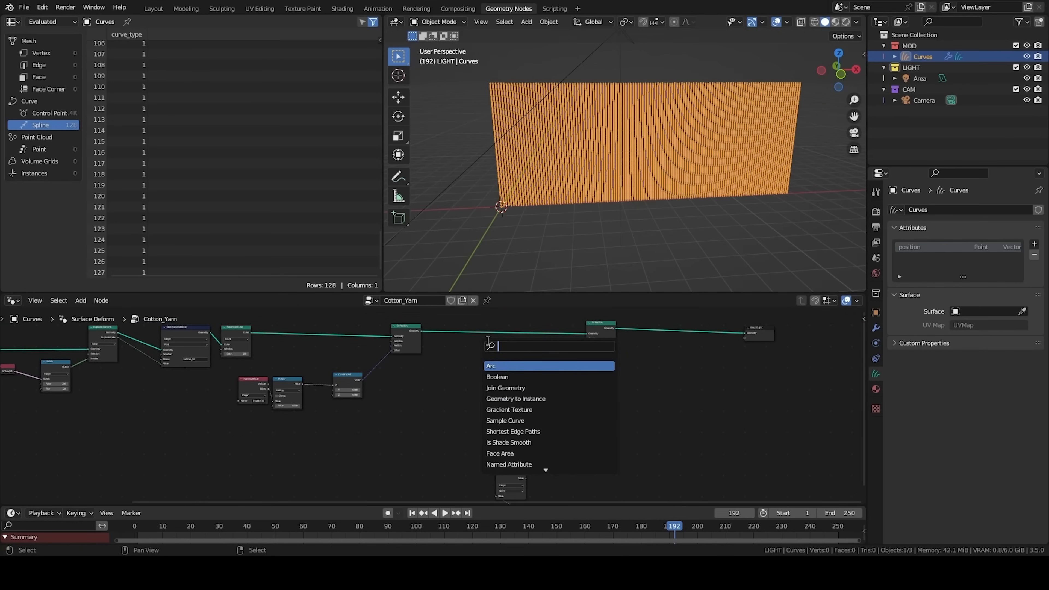
text(pos)
key(Return)
click(487, 341)
Step: Add a Vector Math node beside the Position node and connect Position to its first vector input
scroll(503, 378, up, 2)
key(q)
click(485, 357)
click(504, 344)
drag(450, 344, 462, 363)
scroll(468, 362, up, 1)
drag(482, 361, 518, 368)
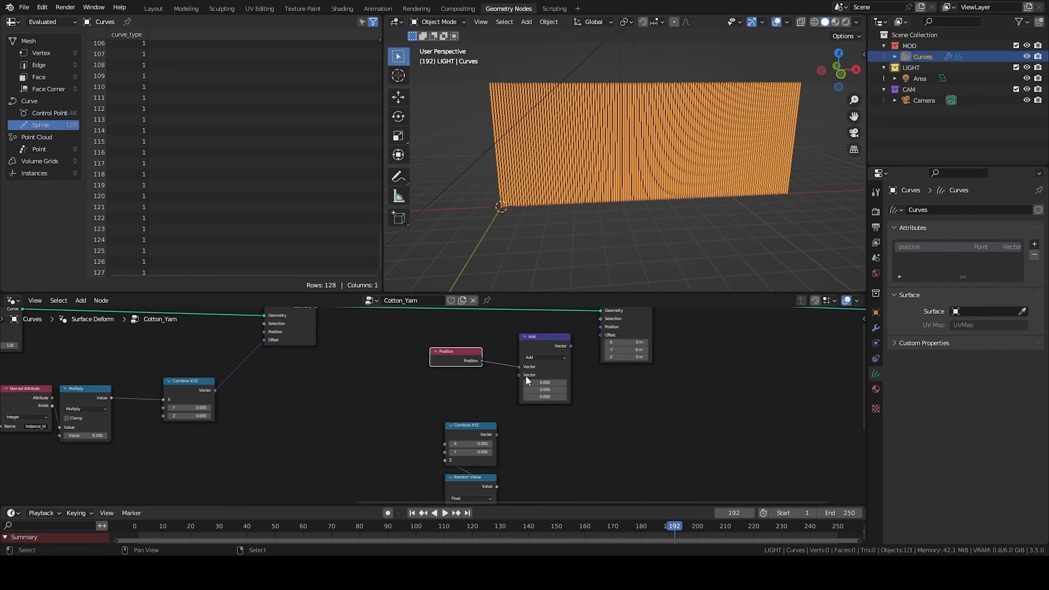
Step: Connect the new Combine XYZ to the Vector Math node's second input, set the operation to Multiply, and align the nodes
drag(497, 435, 536, 358)
click(544, 373)
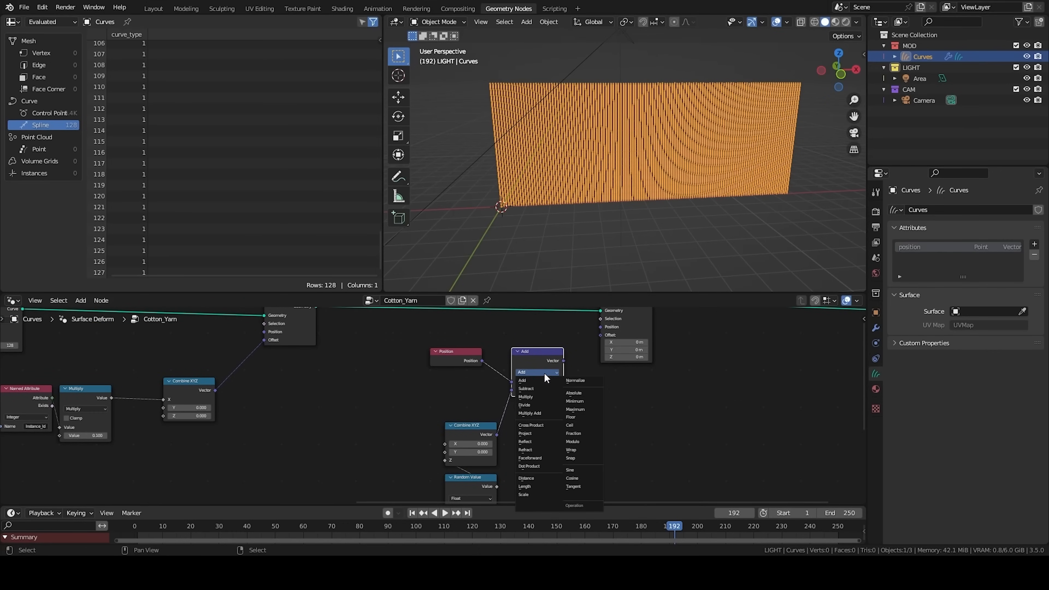
click(538, 400)
drag(440, 356, 521, 336)
drag(484, 330, 543, 380)
drag(542, 382, 477, 404)
Step: Enclose the Position, Multiply, Combine XYZ, Random Value, Evaluate on Domain and Index nodes in a frame and reposition it
scroll(430, 356, down, 10)
middle_drag(428, 371, 435, 354)
drag(431, 332, 493, 465)
click(497, 346)
scroll(460, 349, up, 3)
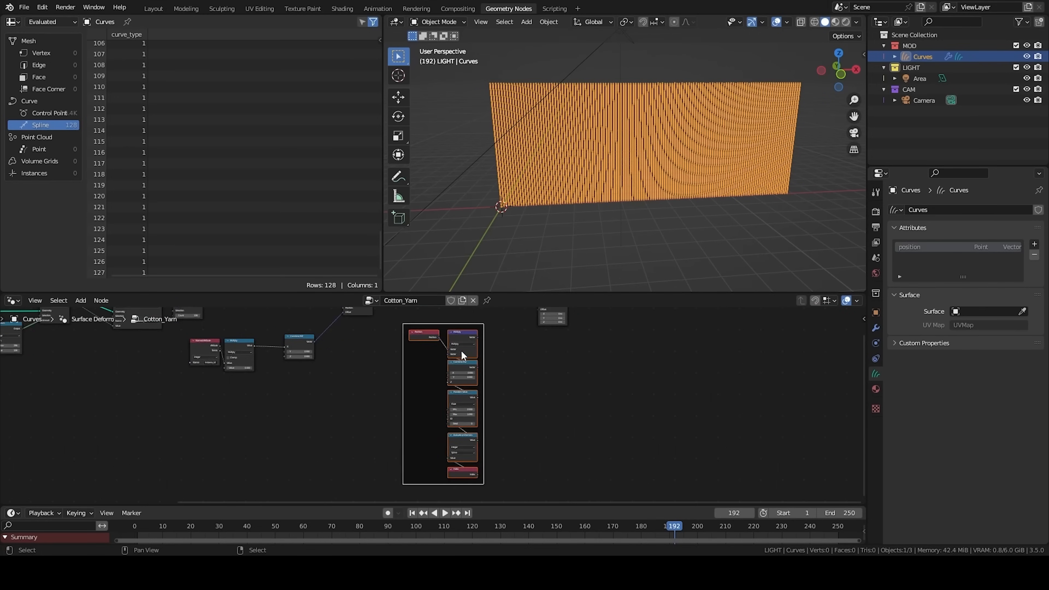
middle_drag(455, 326, 447, 342)
click(447, 338)
drag(447, 344, 484, 337)
Step: Connect the framed Multiply node's vector output to the Position input of the last Set Position node
scroll(534, 336, up, 5)
middle_drag(533, 336, 390, 439)
drag(397, 422, 434, 382)
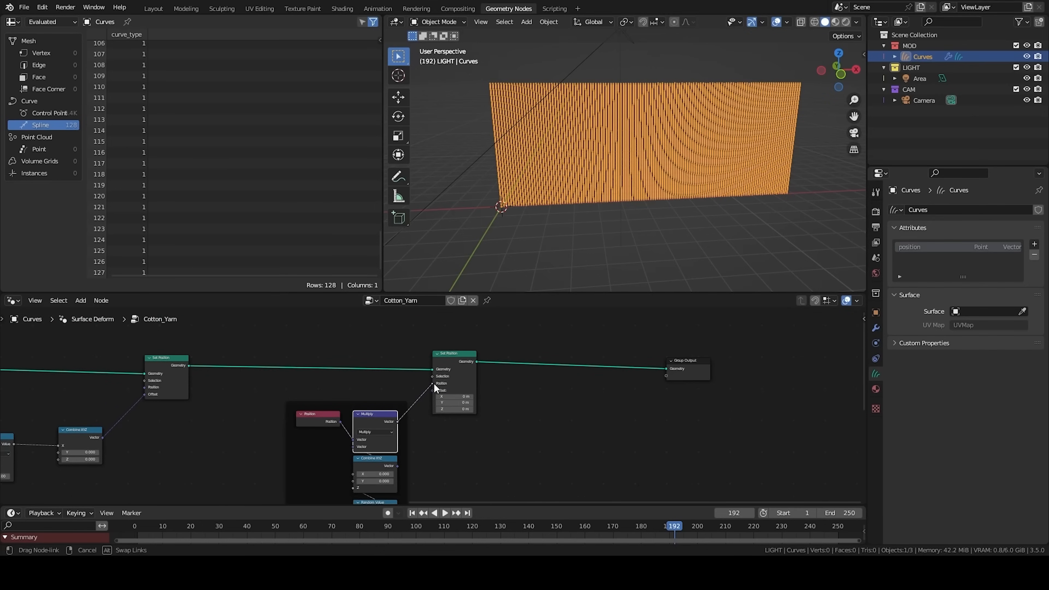
drag(433, 383, 434, 382)
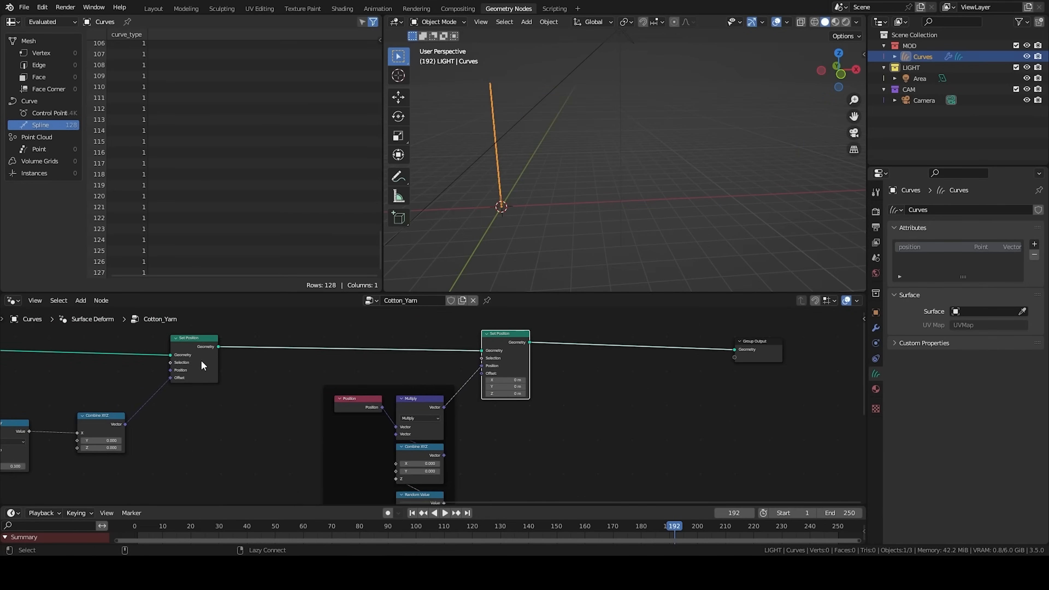
Step: Reinsert the index-offset Set Position node after the random-length Set Position node and move its input nodes along with it
alt+drag(201, 363, 622, 347)
middle_drag(135, 418, 165, 433)
scroll(154, 414, down, 6)
drag(164, 403, 301, 436)
key(g)
click(635, 440)
Step: Reposition the rest of the node chain around the reordered Set Position nodes, undoing the last change
middle_drag(635, 440, 427, 457)
drag(373, 359, 514, 398)
key(g)
click(576, 398)
scroll(399, 449, up, 4)
drag(286, 448, 449, 389)
key(ctrl+z)
Step: Remove the index-offset Set Position node together with its Named Attribute, Multiply and Combine XYZ nodes, keeping the geometry link
middle_drag(555, 228, 496, 154)
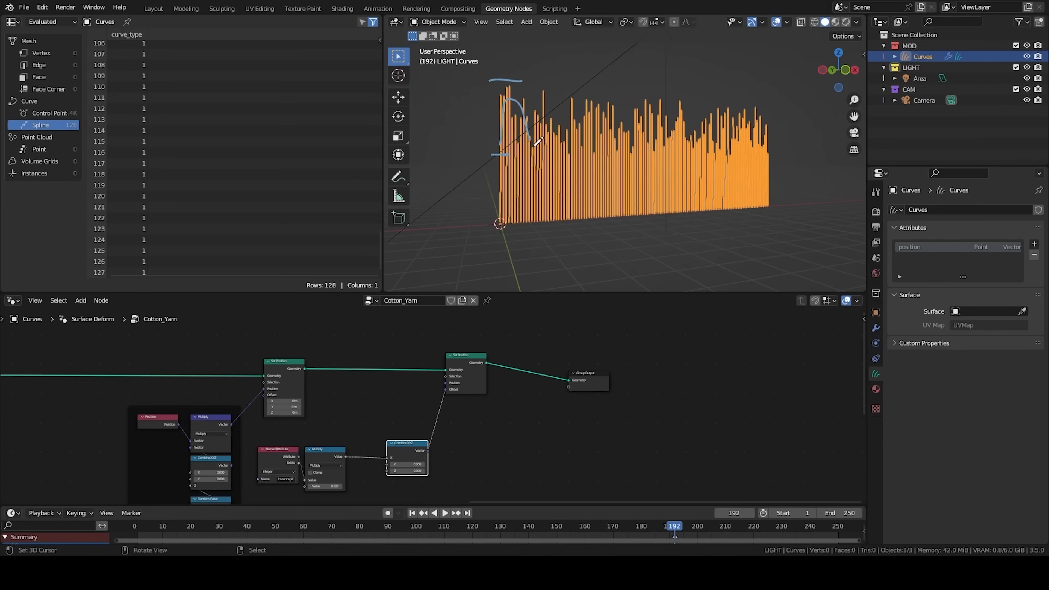
drag(725, 112, 732, 106)
scroll(384, 430, down, 5)
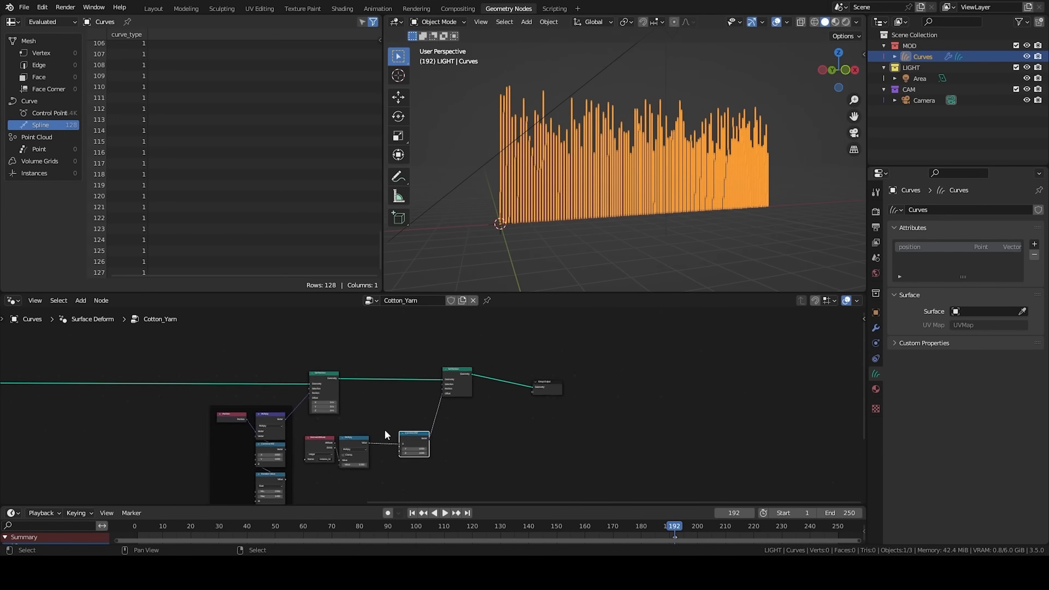
middle_drag(384, 429, 408, 414)
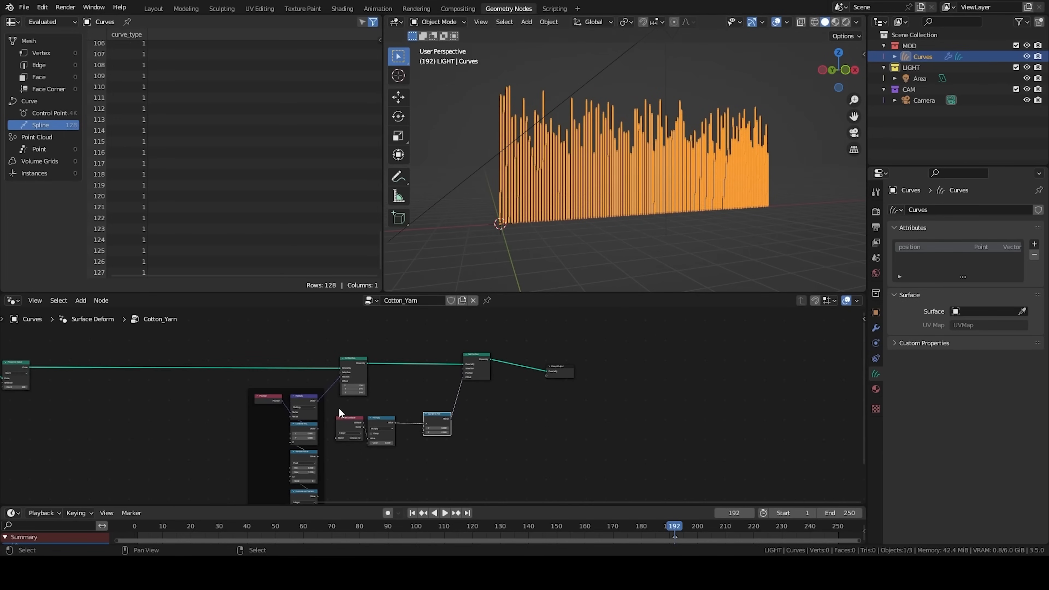
drag(339, 444, 491, 374)
key(ctrl+x)
scroll(493, 382, down, 3)
Step: Move the Group Output node farther from the remaining Set Position node to make room for more nodes
middle_drag(438, 406, 377, 402)
click(475, 376)
key(g)
click(807, 386)
click(659, 403)
scroll(489, 404, up, 4)
middle_drag(417, 393, 393, 405)
key(shift+a)
click(549, 341)
text(store)
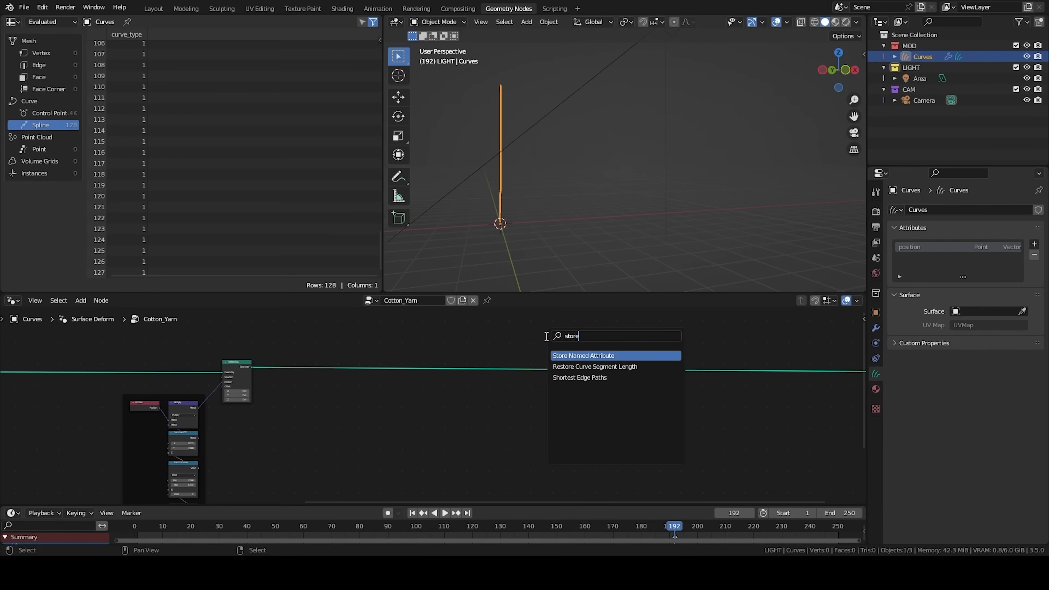
middle_drag(545, 248, 565, 206)
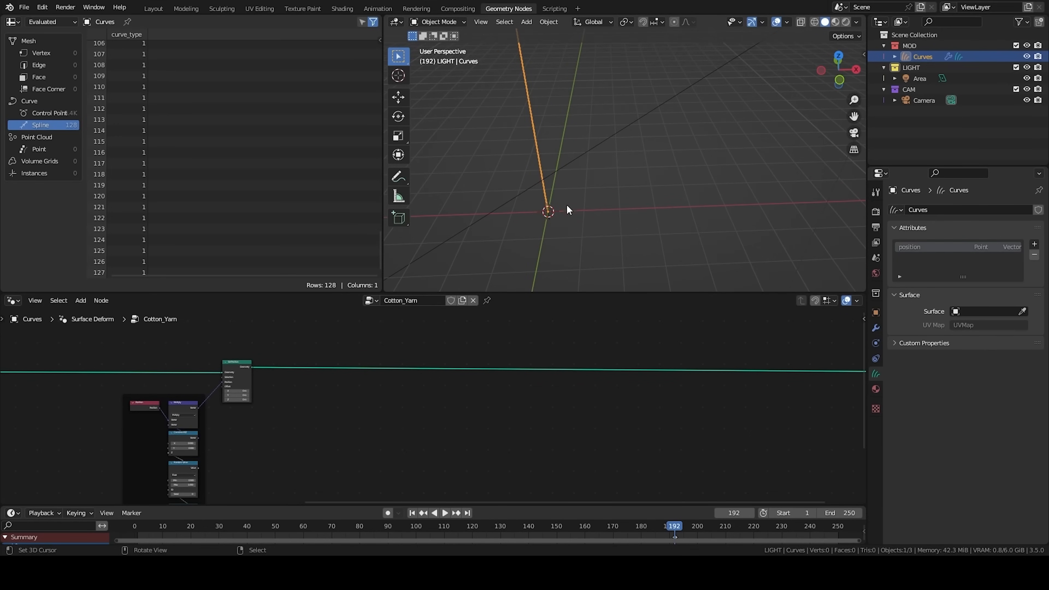
Step: Insert a Store Named Attribute node on the geometry link between Set Position and Group Output
middle_drag(452, 409, 573, 374)
scroll(554, 378, up, 1)
key(shift+a)
text(store)
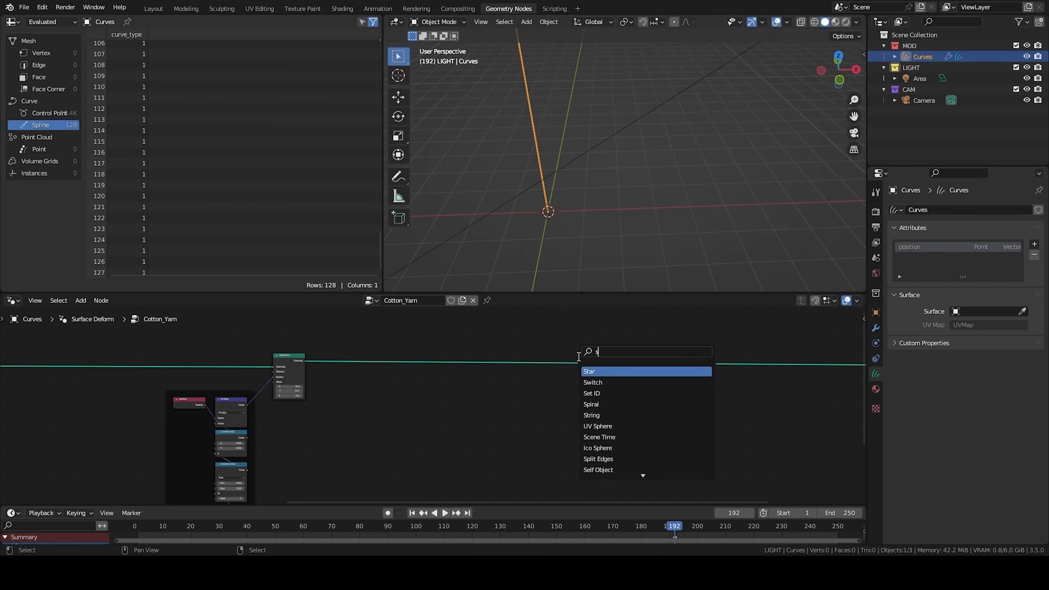
key(Return)
click(577, 357)
scroll(576, 374, up, 2)
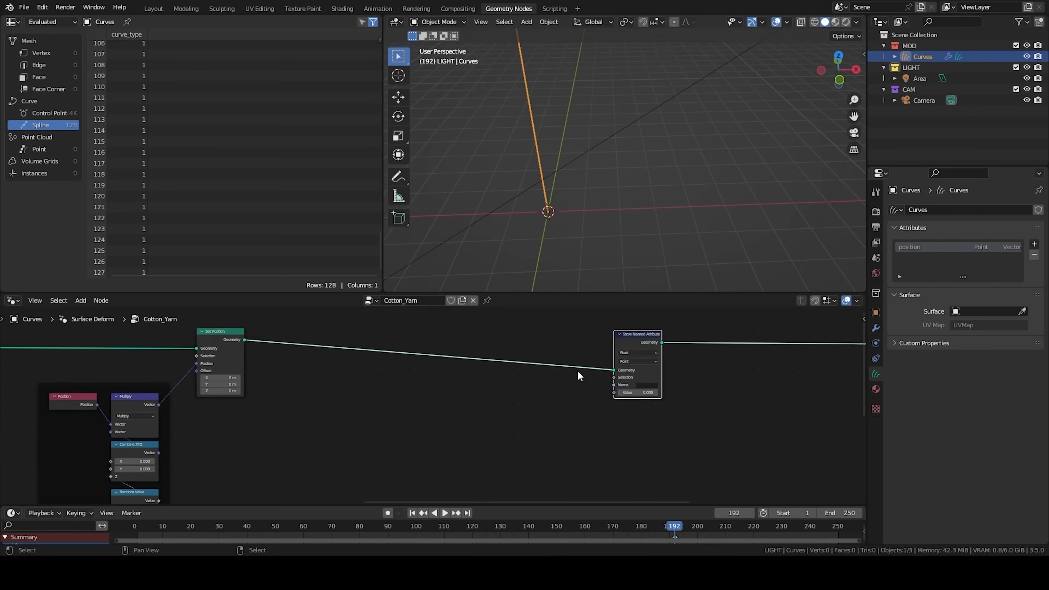
Step: Set the Store Named Attribute node's data type to Vector and its name to Instance_Pos
middle_drag(696, 367, 580, 387)
scroll(580, 387, up, 4)
click(555, 330)
click(554, 361)
middle_drag(436, 425, 494, 407)
scroll(494, 407, down, 1)
click(612, 359)
text(Instance_P)
text(os)
key(Return)
Step: Add a Position node feeding a new Vector Math Add node, and set the added vector's X to 0.210
key(shift+a)
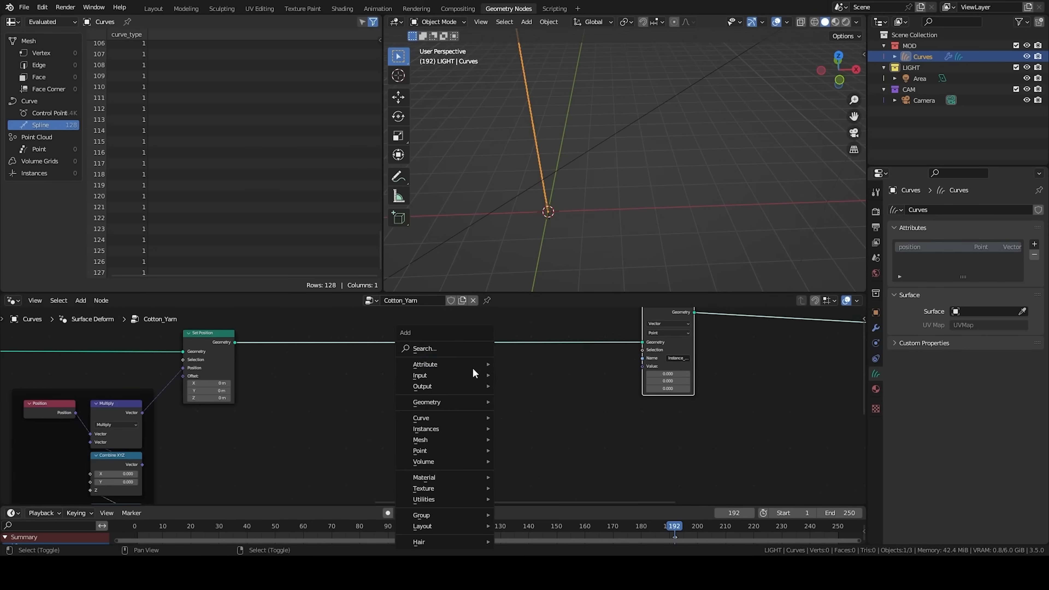
click(472, 347)
text(pos)
click(471, 368)
click(381, 395)
key(q)
click(474, 388)
click(456, 377)
drag(435, 386, 457, 408)
scroll(498, 412, up, 2)
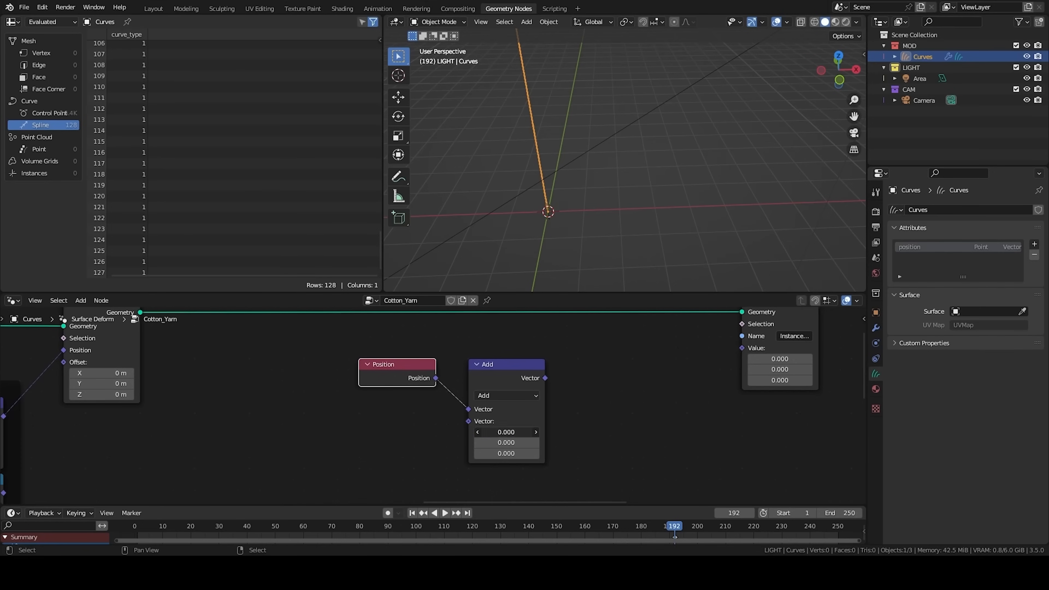
middle_drag(569, 388, 533, 403)
Step: Add the Vector Rotate node to the Quick Favorites
key(q)
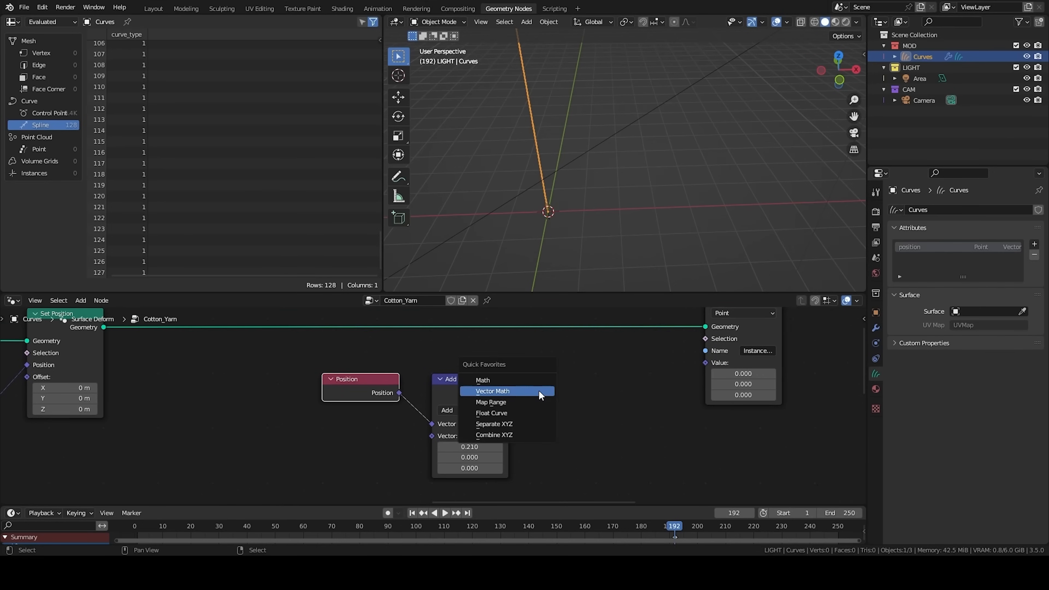
key(shift+a)
key(shift+a)
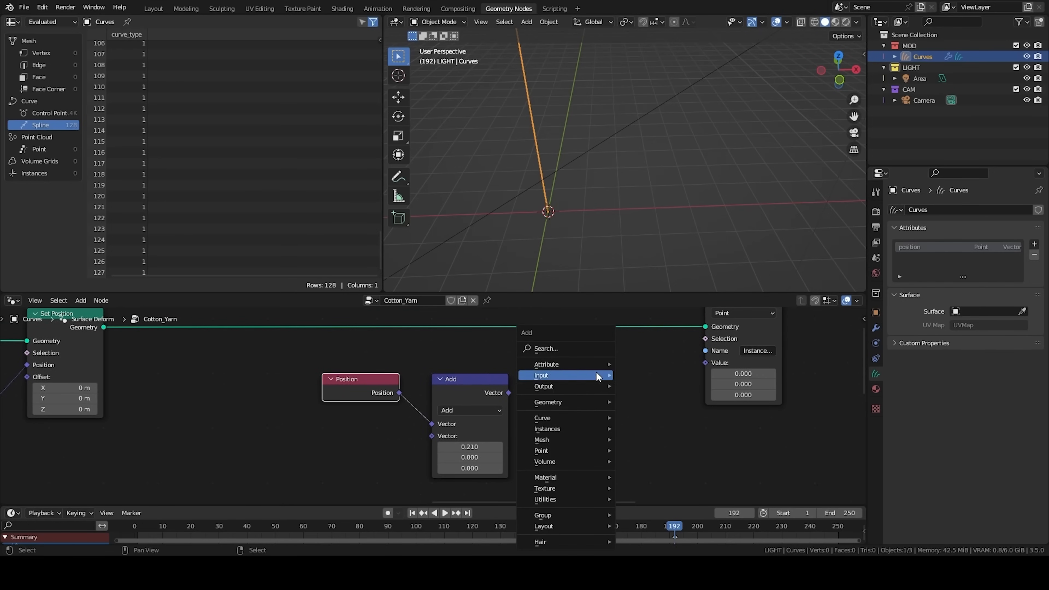
mouse_move(554, 497)
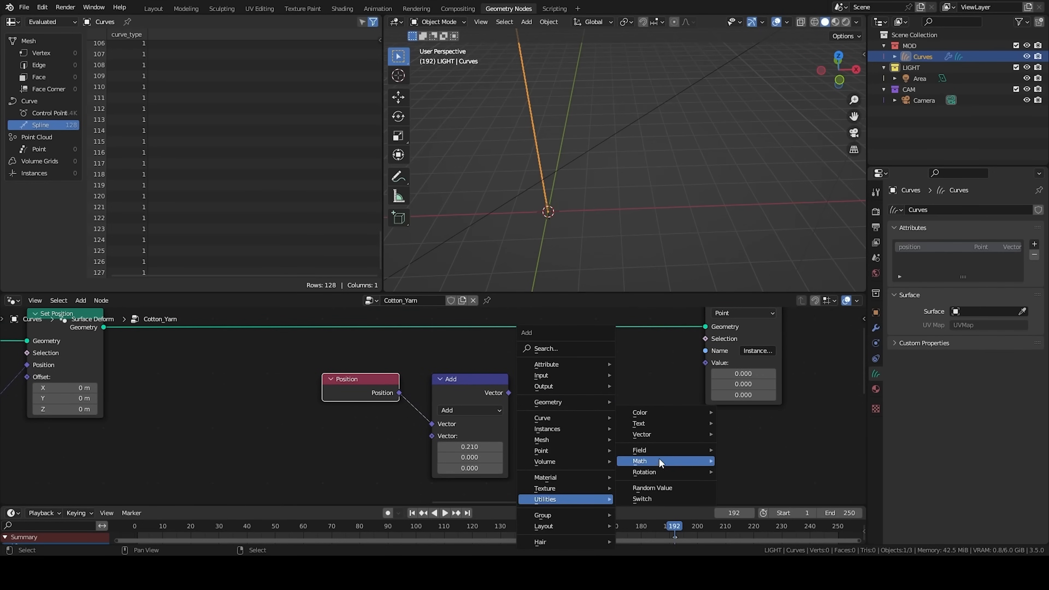
mouse_move(665, 434)
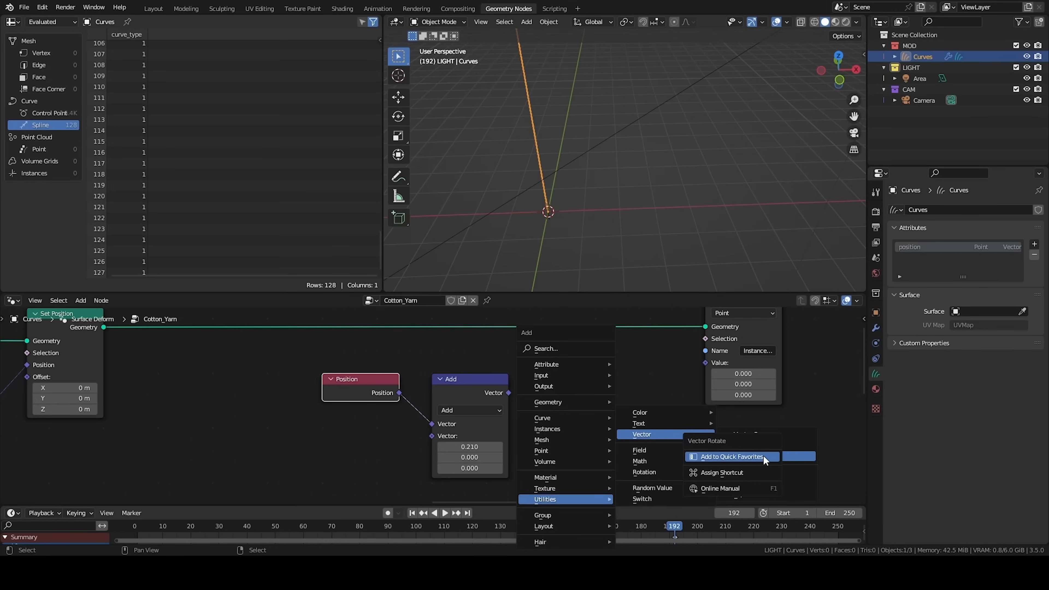
Step: Add a Vector Rotate node beside the Add node and connect the added vector to its Vector input
key(q)
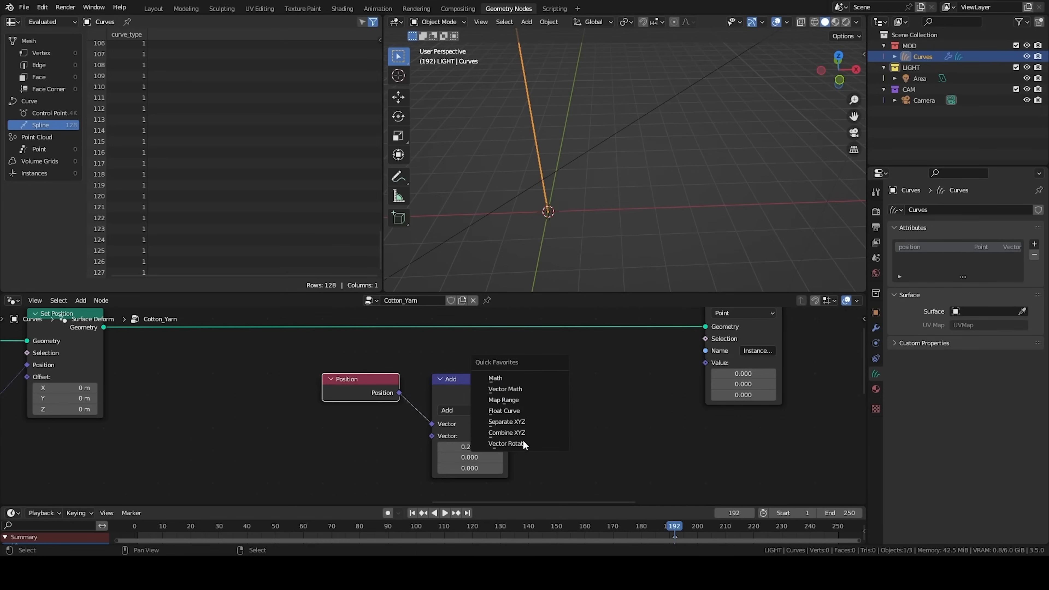
click(522, 442)
click(565, 374)
drag(508, 392, 564, 436)
drag(572, 417, 550, 416)
scroll(511, 421, down, 4)
middle_drag(332, 411, 483, 350)
Step: Add a Named Attribute node below the position nodes and set it to read the Integer attribute Instance_Id
key(shift+a)
text(s)
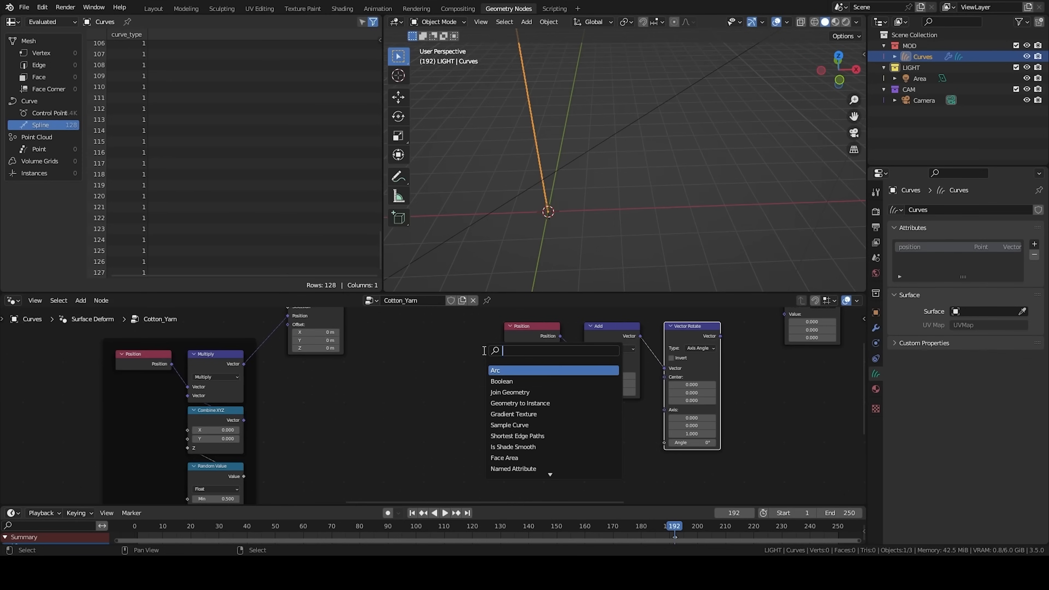
text(name)
key(Return)
click(409, 432)
click(446, 471)
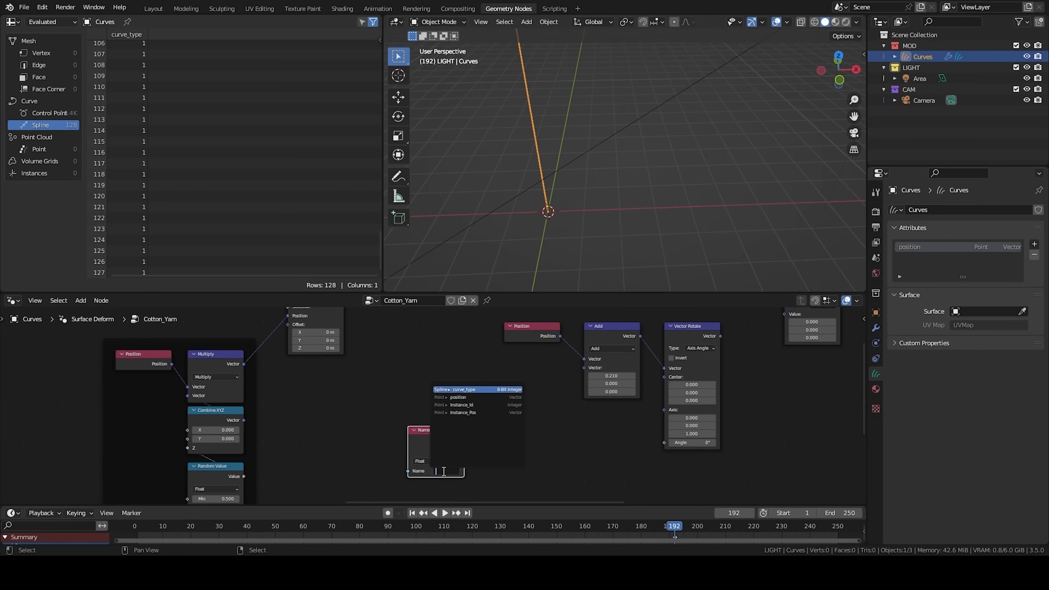
click(462, 406)
Step: Add an Evaluate on Domain node beside Named Attribute and feed it the Instance_Id attribute
middle_drag(515, 426, 513, 382)
scroll(521, 383, up, 3)
key(shift+a)
text(eval)
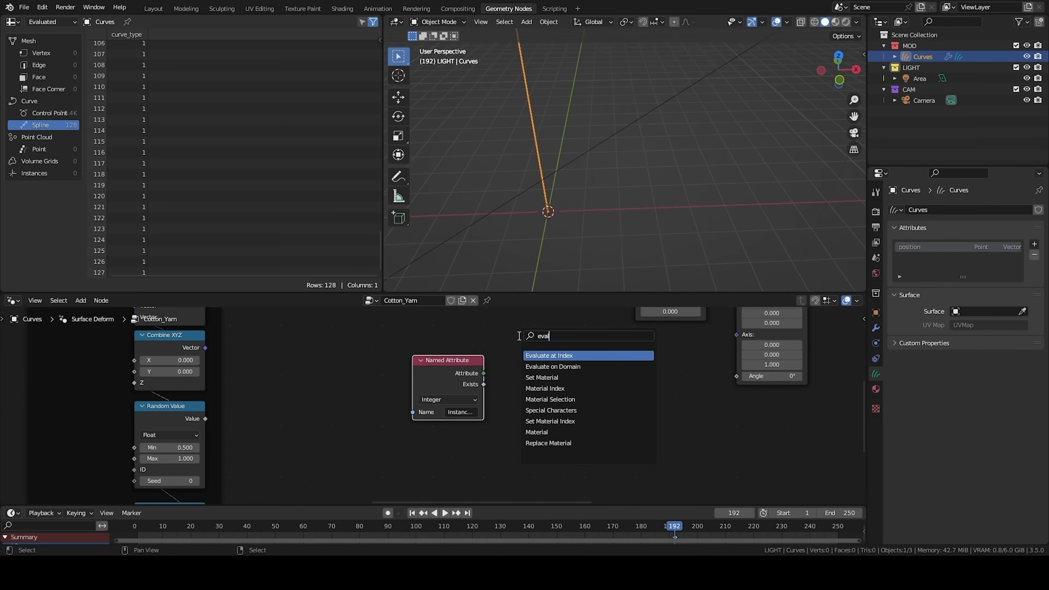
click(553, 367)
click(495, 390)
drag(483, 373, 514, 415)
drag(556, 362, 545, 361)
Step: Add a Math node after Evaluate on Domain, set it to Divide, and feed it the evaluated value
middle_drag(591, 374, 473, 383)
key(q)
click(495, 297)
click(516, 387)
click(516, 387)
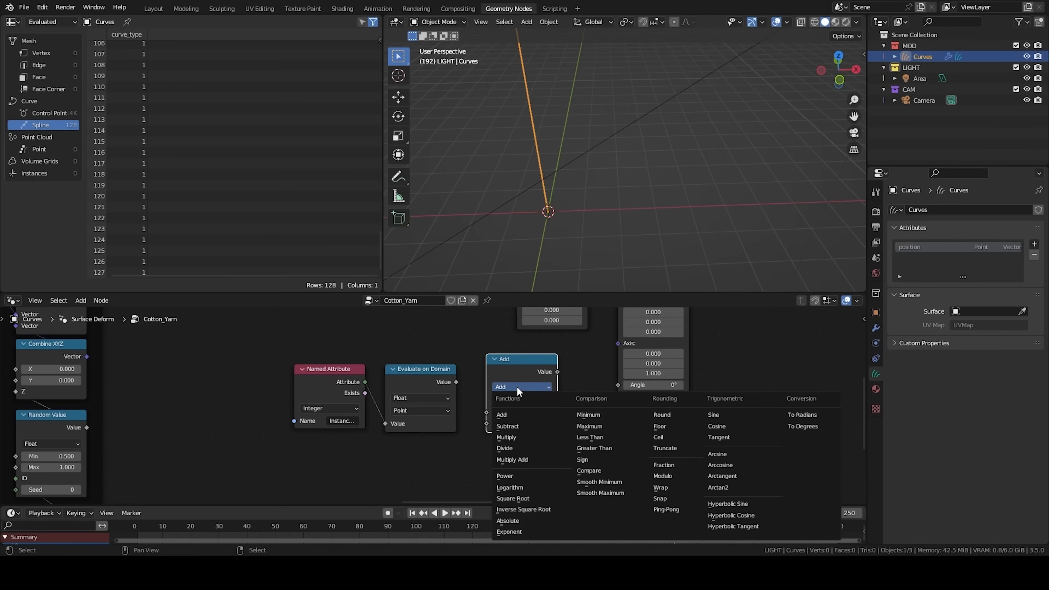
click(511, 448)
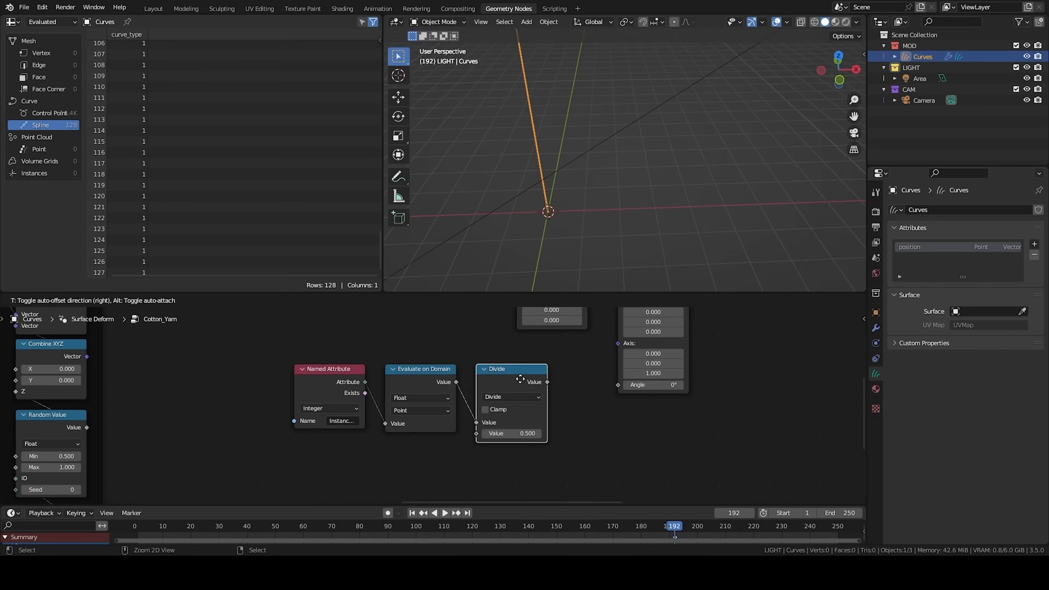
Step: Connect the output of the node supplying the duplicate amount to the Divide node's second value
scroll(377, 405, down, 4)
scroll(527, 392, up, 3)
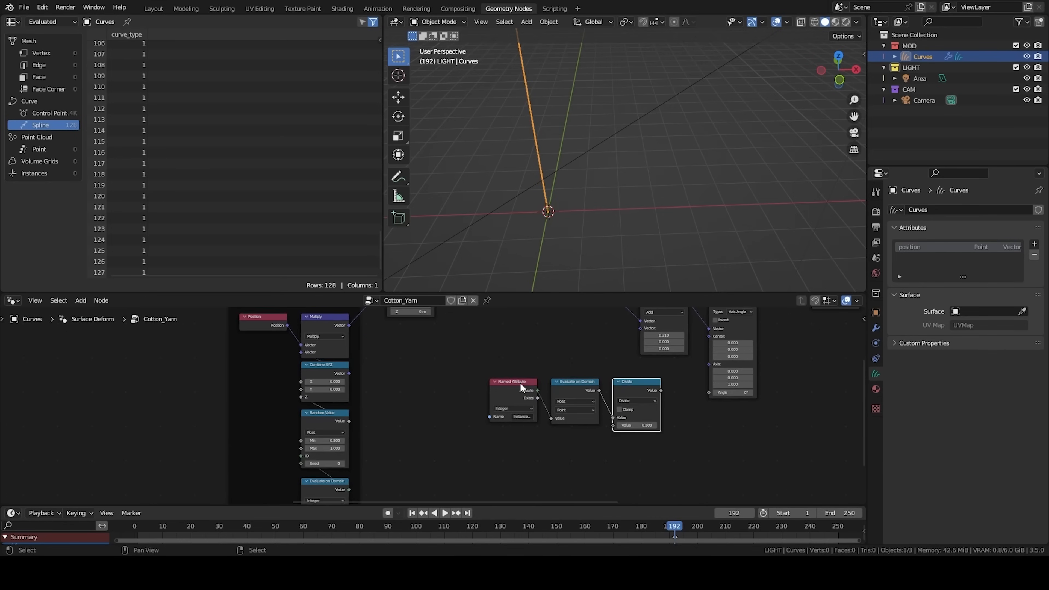
middle_drag(330, 404, 438, 426)
scroll(438, 426, down, 3)
middle_drag(223, 389, 364, 395)
scroll(365, 394, down, 3)
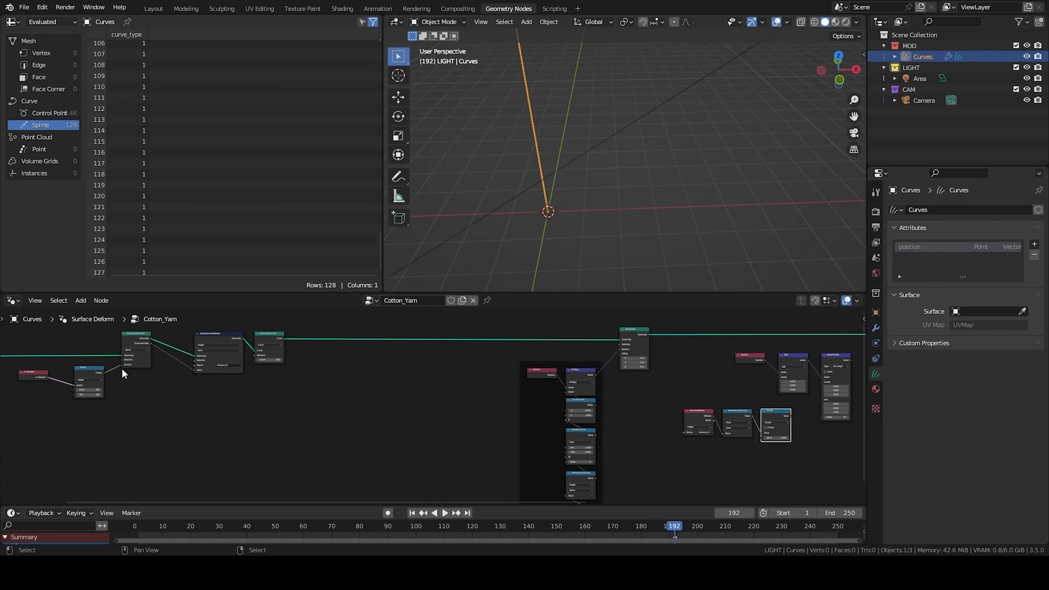
drag(101, 374, 761, 437)
middle_drag(165, 409, 215, 415)
middle_drag(470, 388, 243, 374)
scroll(575, 412, up, 6)
middle_drag(599, 413, 295, 401)
scroll(295, 401, down, 3)
Step: Add a Math node after Divide, feed it the divided value, and set its operation to Multiply
drag(182, 379, 316, 423)
drag(314, 381, 303, 381)
click(322, 382)
middle_drag(426, 399, 339, 475)
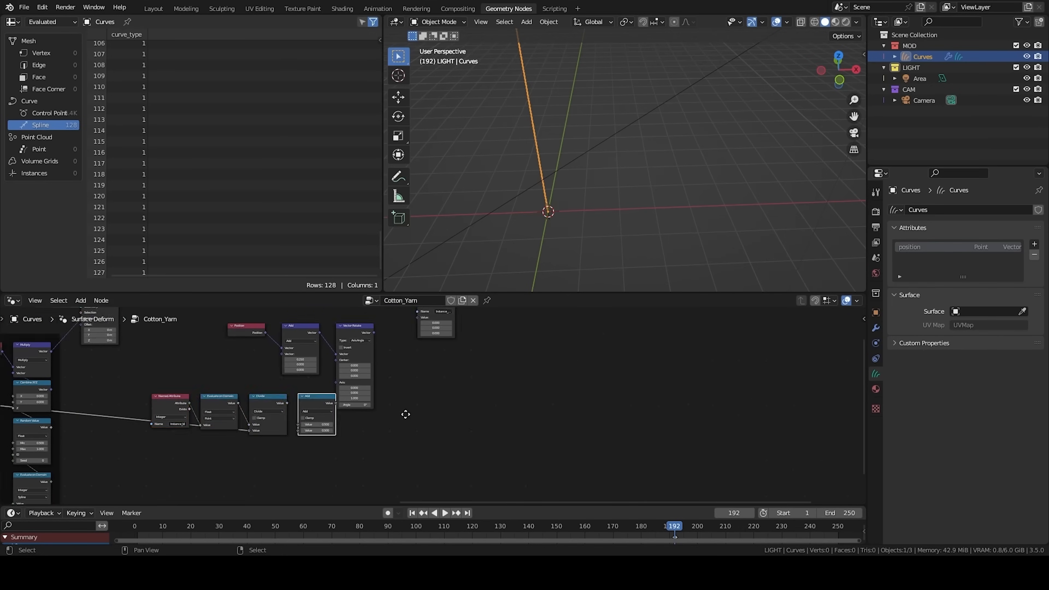
scroll(176, 345, down, 1)
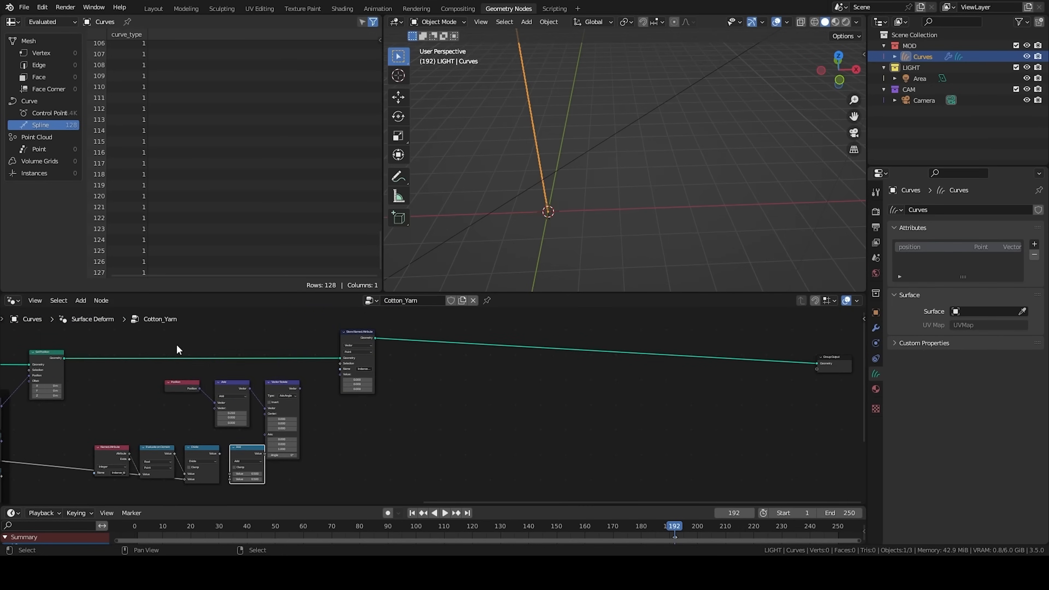
scroll(228, 403, up, 3)
click(260, 420)
click(263, 462)
Step: Connect Multiply to the Vector Rotate node's Angle, and the rotated vector to the Store Named Attribute node's Value
drag(295, 408, 364, 410)
scroll(455, 384, down, 2)
drag(446, 381, 498, 366)
Step: Insert another Set Position node after Store Named Attribute and feed it the rotated vector
key(Escape)
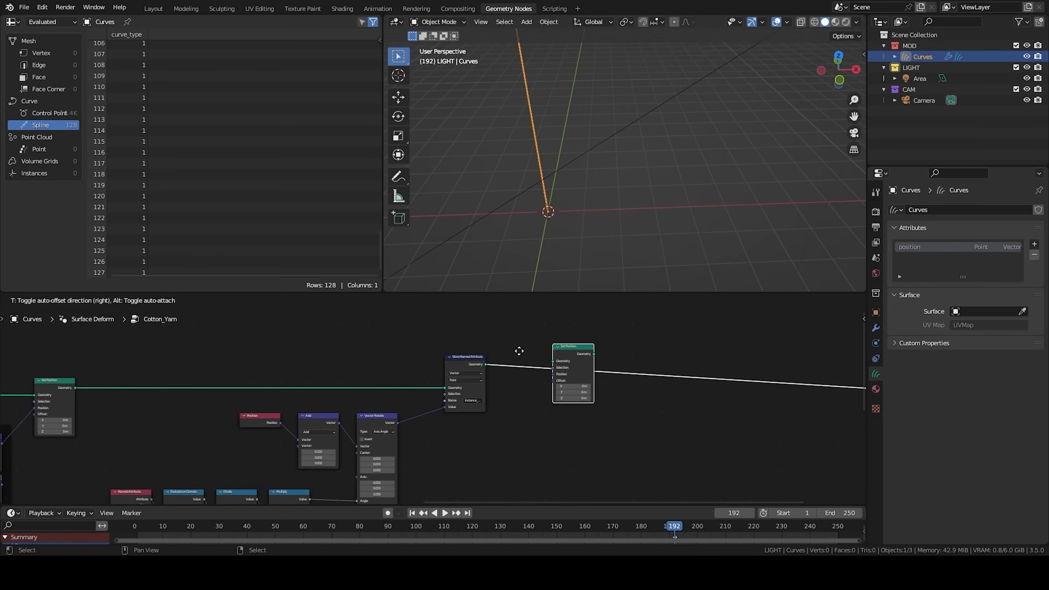
click(519, 351)
scroll(429, 405, up, 1)
drag(391, 425, 492, 424)
drag(571, 367, 570, 367)
Step: Set the Multiply node's second value to 6.170 while checking the spline arrangement in the viewport
middle_drag(633, 347, 802, 244)
scroll(433, 407, up, 3)
drag(436, 455, 537, 455)
middle_drag(615, 194, 708, 178)
key(alt+shift+z)
drag(436, 455, 472, 455)
middle_drag(513, 431, 490, 430)
Step: Disconnect Multiply from the Vector Rotate node's Angle and try changing the Angle manually, cancelling that value change
drag(513, 413, 551, 414)
key(alt+shift+z)
drag(542, 412, 557, 412)
right_click(555, 415)
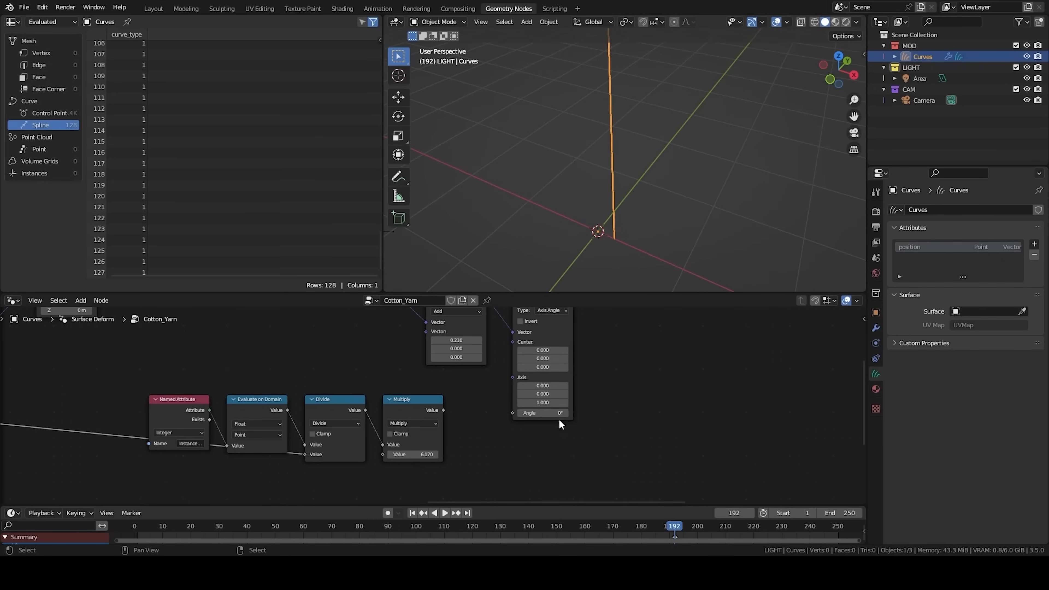
Step: Set the Multiply node's second value to 6.283 and reconnect its output to the Vector Rotate node's Angle
middle_drag(470, 436, 475, 450)
mouse_move(516, 426)
mouse_down()
mouse_move(480, 408)
mouse_move(515, 426)
mouse_up()
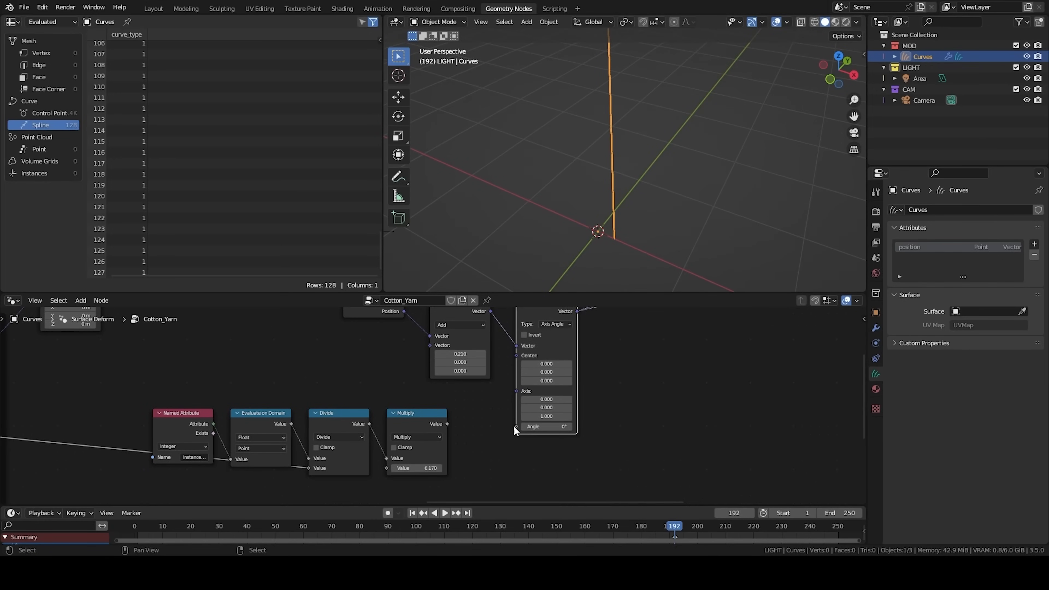
click(418, 426)
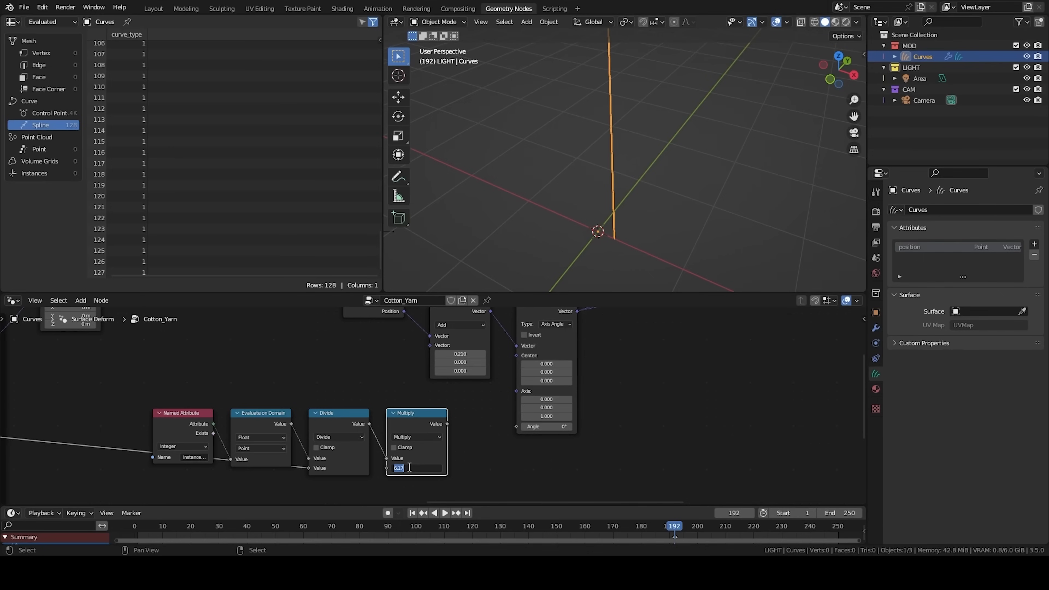
scroll(408, 466, up, 2)
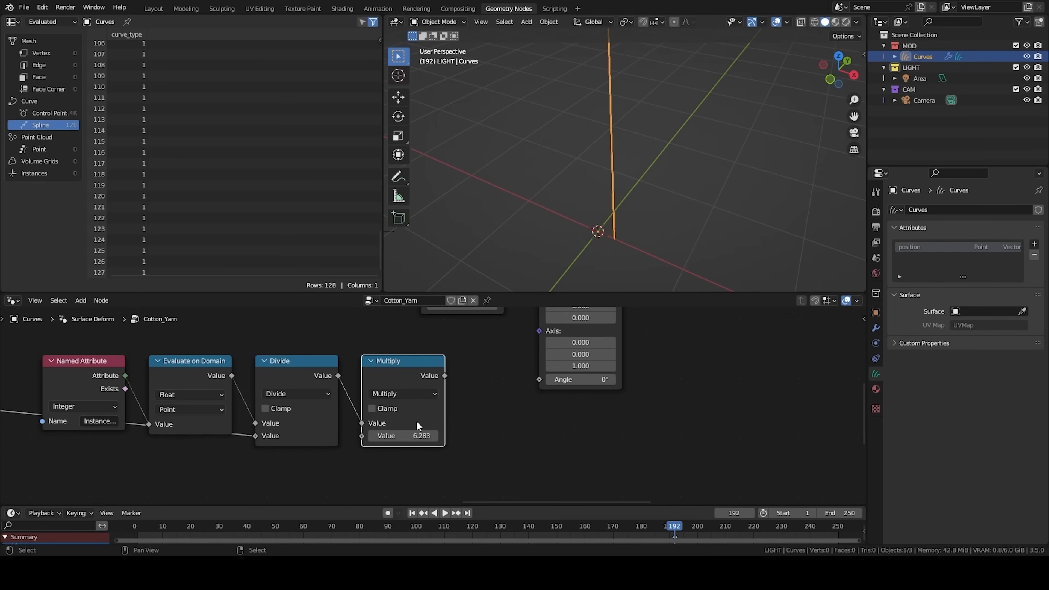
drag(444, 376, 539, 379)
middle_drag(694, 223, 583, 218)
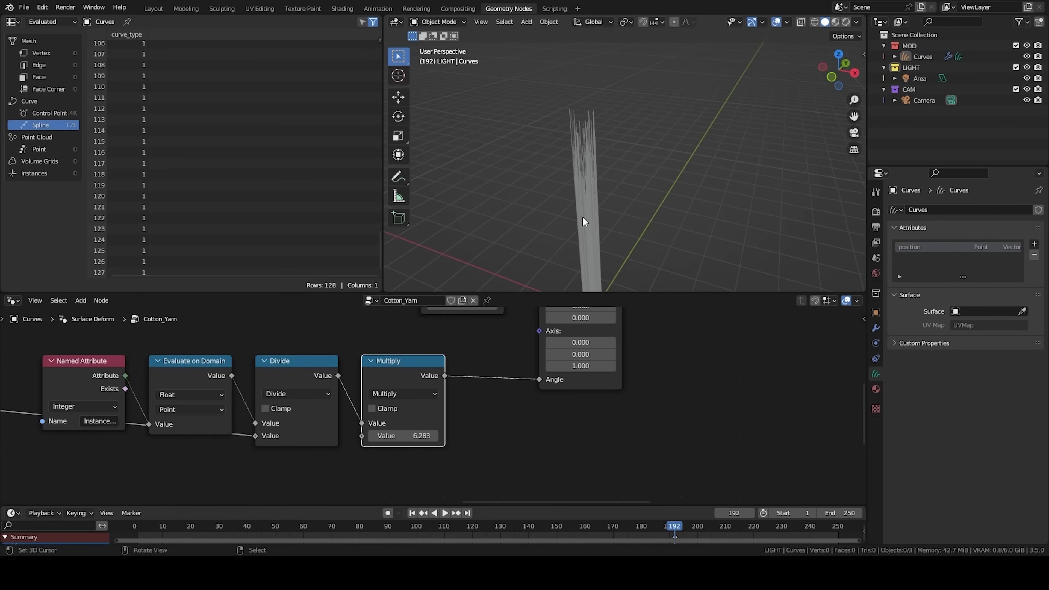
Step: Rearrange the downstream nodes, and disconnect and delete the Set Position node after Store Named Attribute while keeping the geometry link
scroll(646, 388, down, 6)
drag(471, 395, 616, 452)
key(g)
click(800, 382)
scroll(678, 440, up, 4)
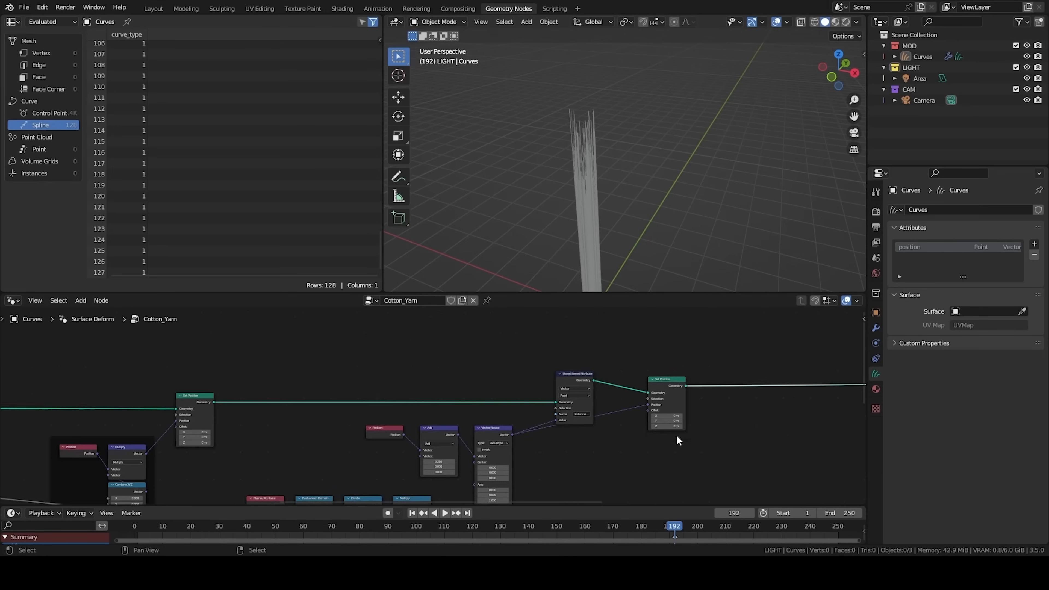
middle_drag(679, 440, 494, 360)
middle_drag(623, 186, 618, 194)
drag(473, 362, 414, 403)
click(500, 355)
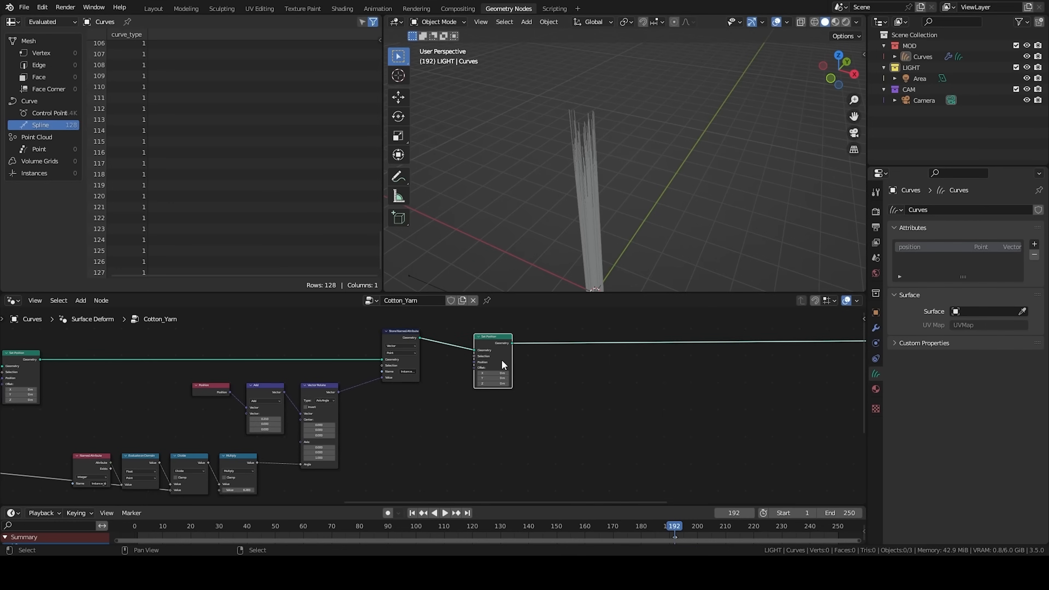
scroll(499, 359, down, 1)
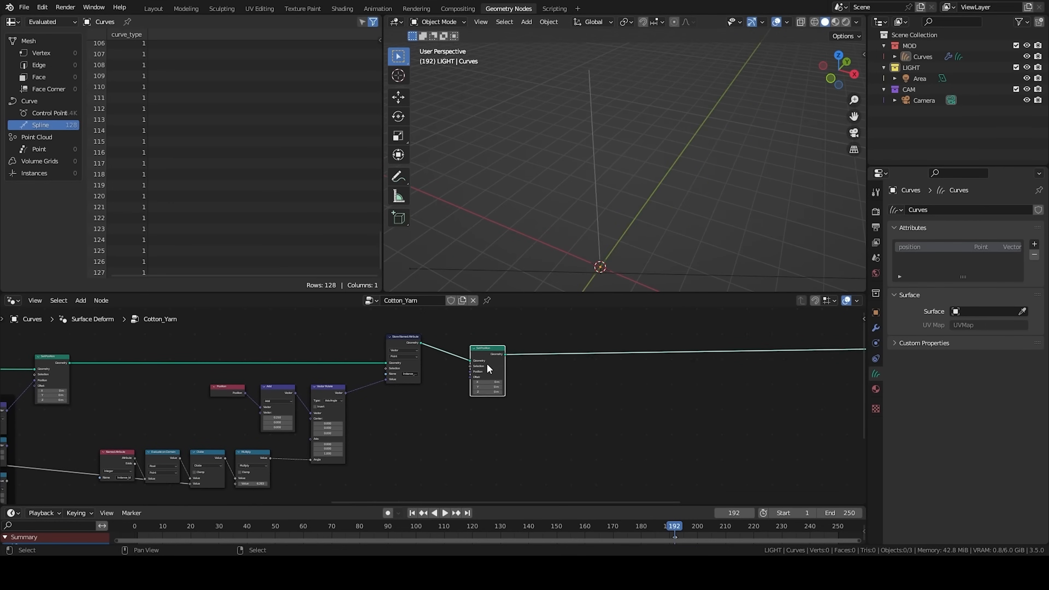
scroll(466, 368, down, 1)
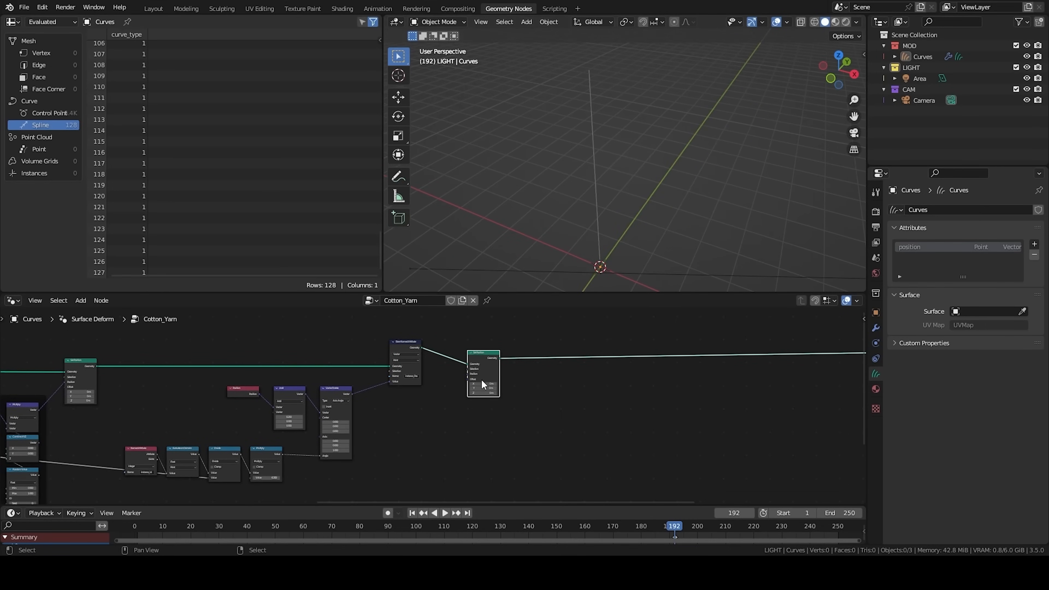
key(ctrl+x)
Step: Add a Vector Math node set to Multiply in the free space beyond the Vector Rotate node
scroll(368, 403, down, 1)
scroll(491, 375, down, 1)
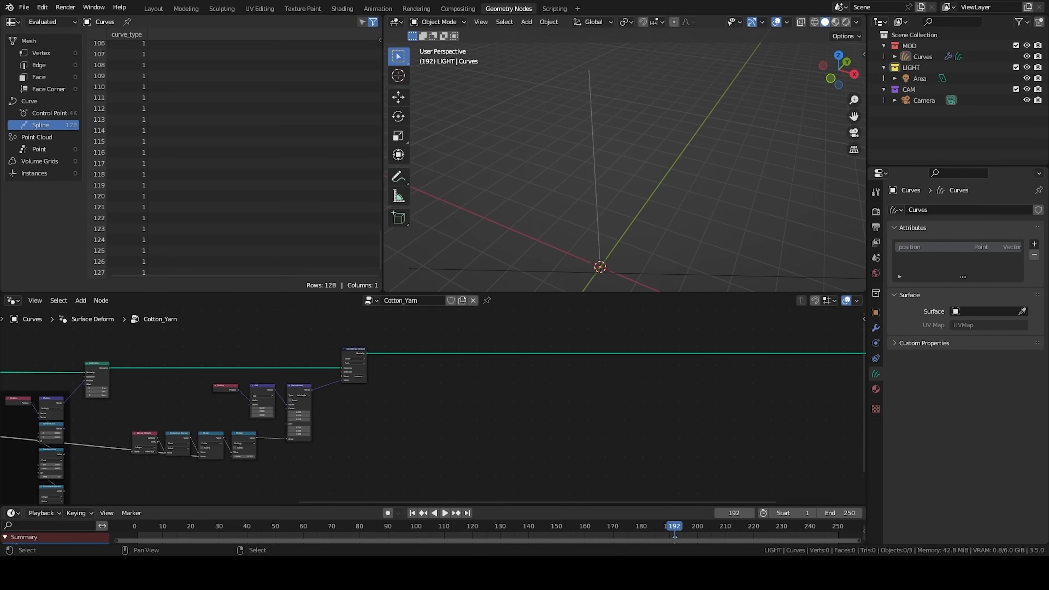
scroll(537, 415, down, 1)
middle_drag(539, 423, 404, 353)
middle_drag(544, 367, 495, 423)
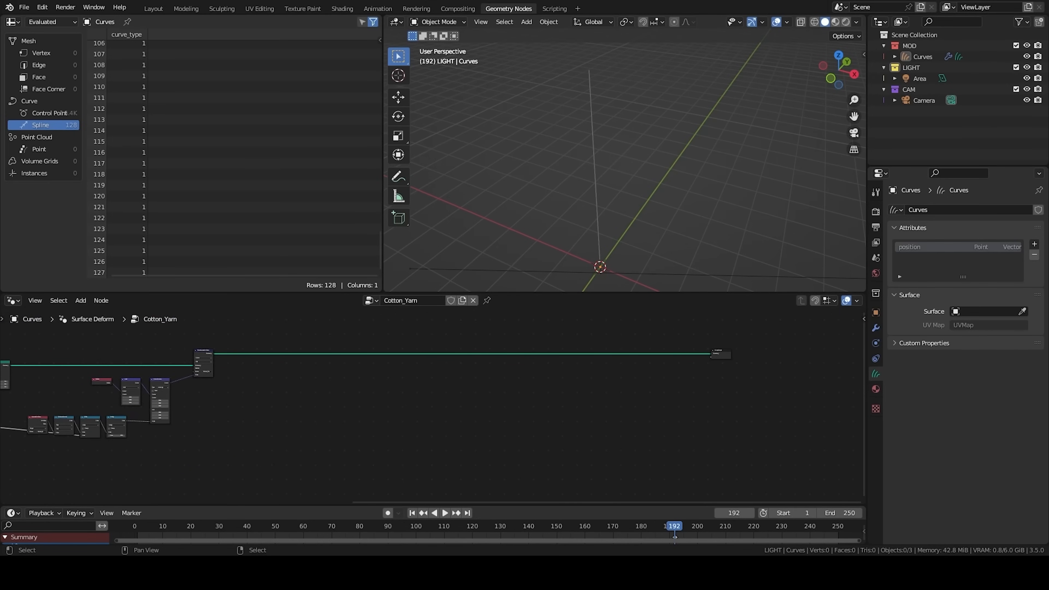
middle_drag(401, 424, 572, 430)
scroll(543, 390, up, 5)
middle_drag(508, 387, 495, 376)
scroll(495, 376, up, 4)
middle_drag(393, 431, 435, 432)
scroll(579, 363, up, 1)
key(q)
click(548, 367)
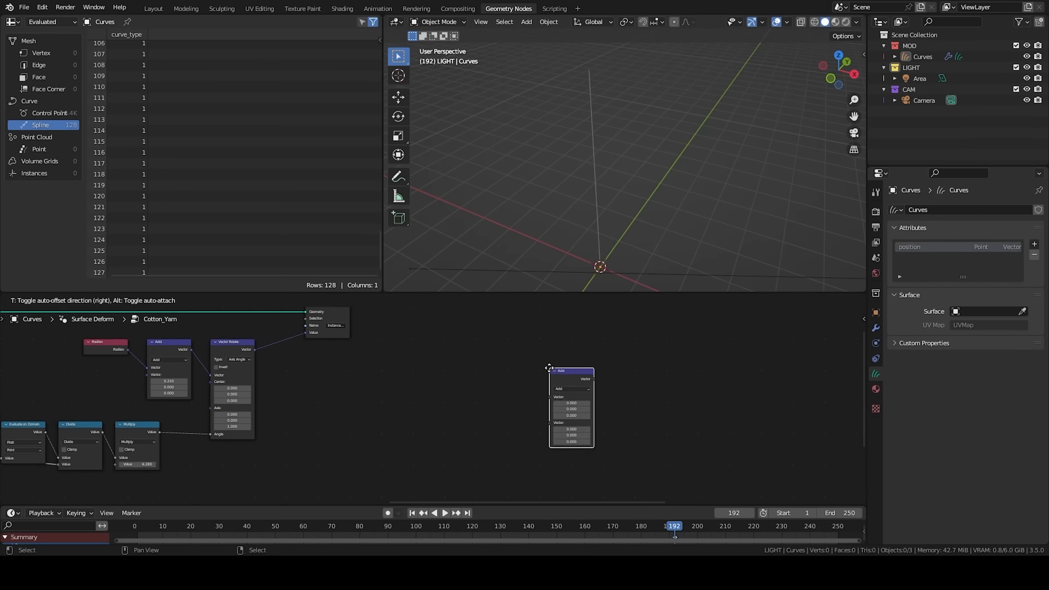
click(546, 345)
click(563, 366)
click(573, 387)
scroll(392, 383, down, 2)
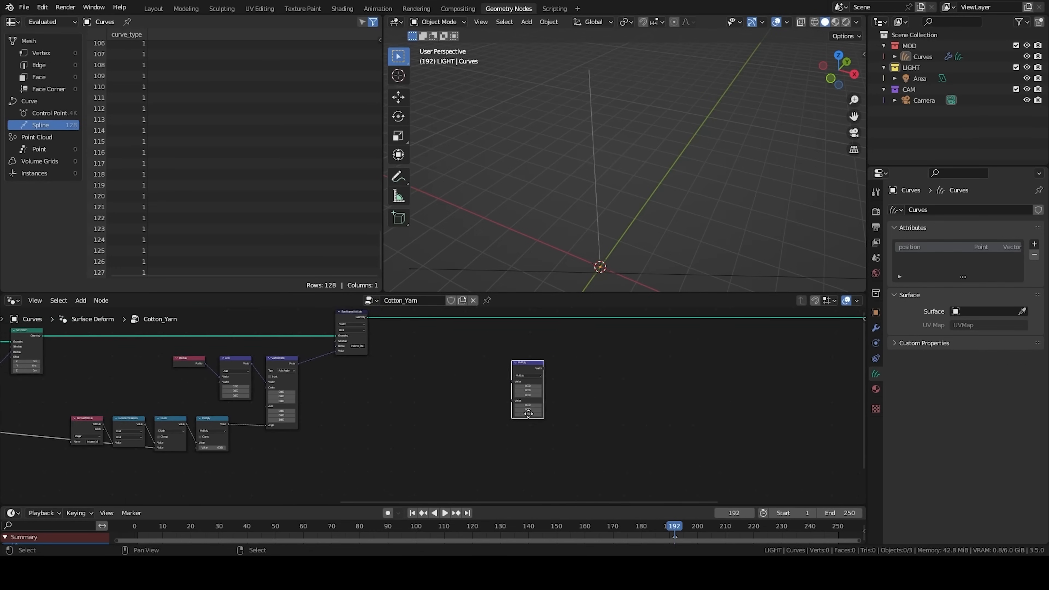
Step: Enclose the circle rotation nodes, from Named Attribute through Vector Rotate, in a frame
key(ctrl+j)
drag(215, 345, 227, 347)
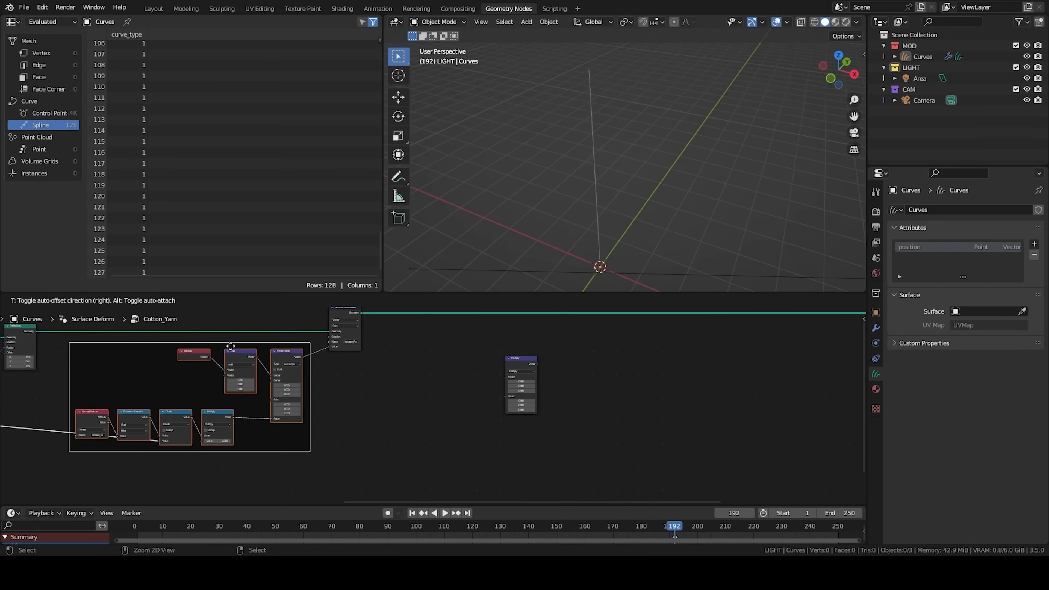
click(372, 359)
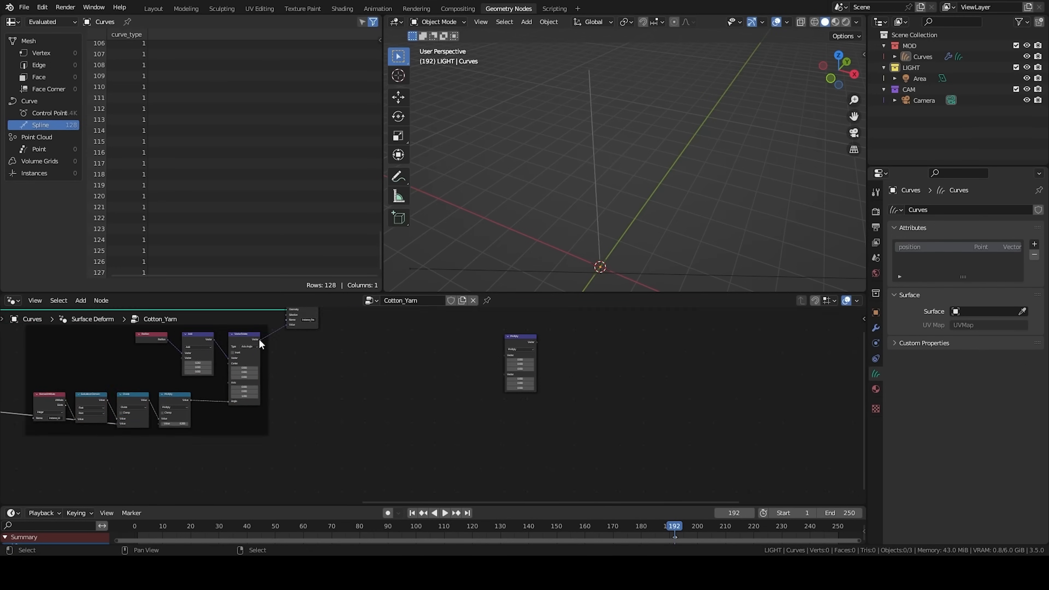
Step: Connect the Vector Rotate output to the first input of the vector Multiply node, and save the file
drag(259, 340, 505, 349)
click(387, 384)
middle_drag(336, 383, 443, 412)
key(ctrl+s)
Step: Add a Spline Parameter node in the empty area below the framed rotation nodes
middle_drag(543, 437, 539, 397)
scroll(539, 397, up, 2)
middle_drag(454, 463, 471, 424)
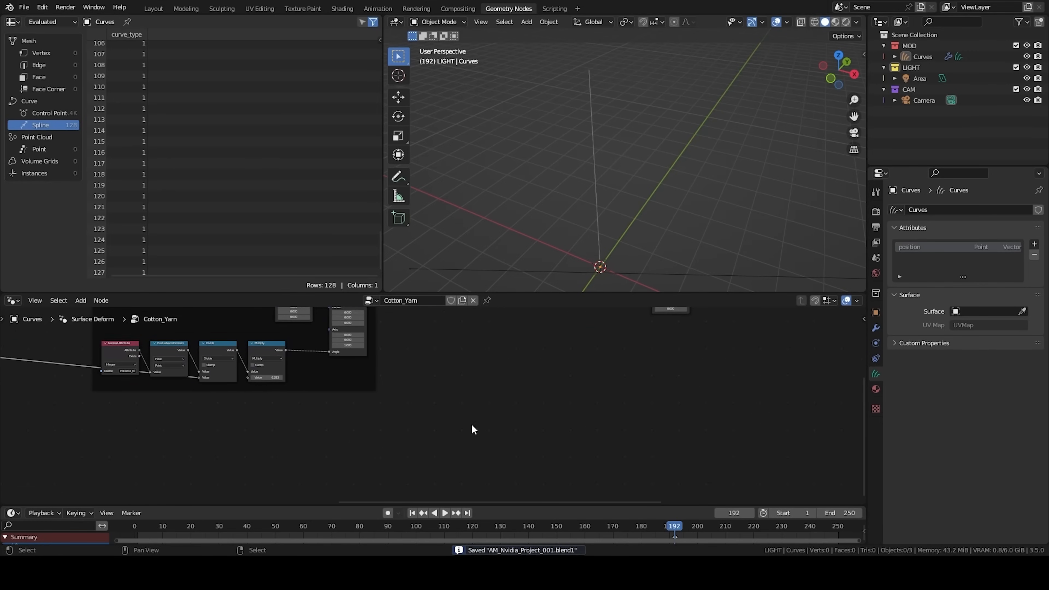
middle_drag(402, 441, 421, 412)
scroll(422, 411, up, 2)
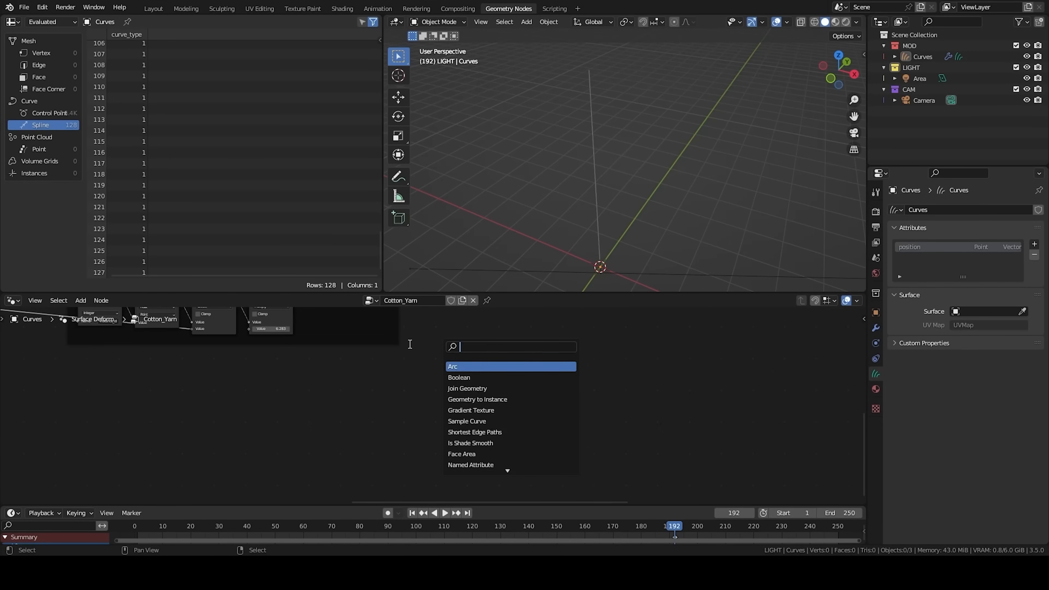
text(spl p)
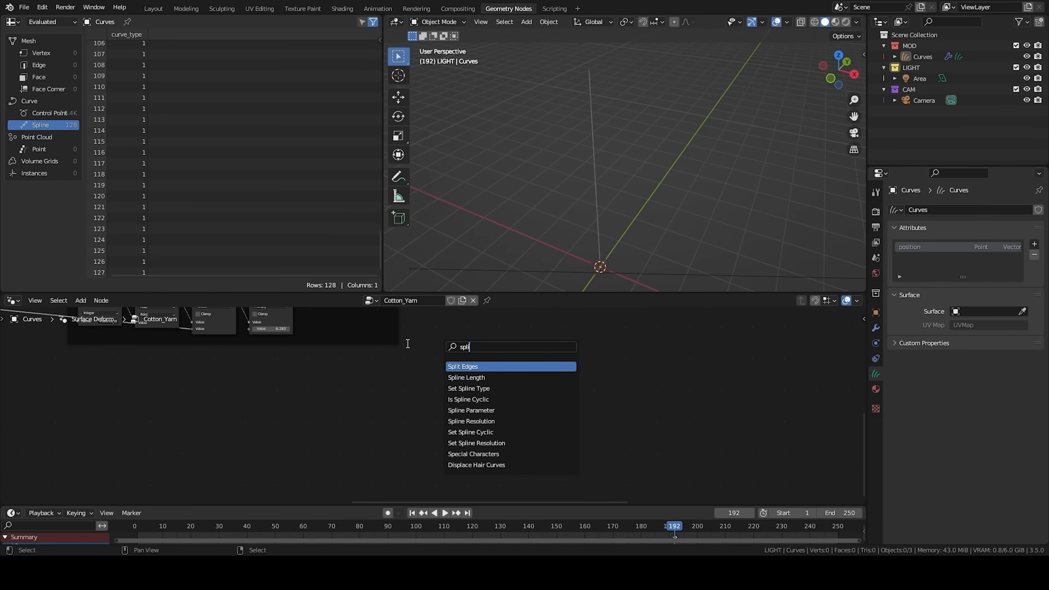
key(Return)
click(311, 415)
scroll(306, 459, up, 5)
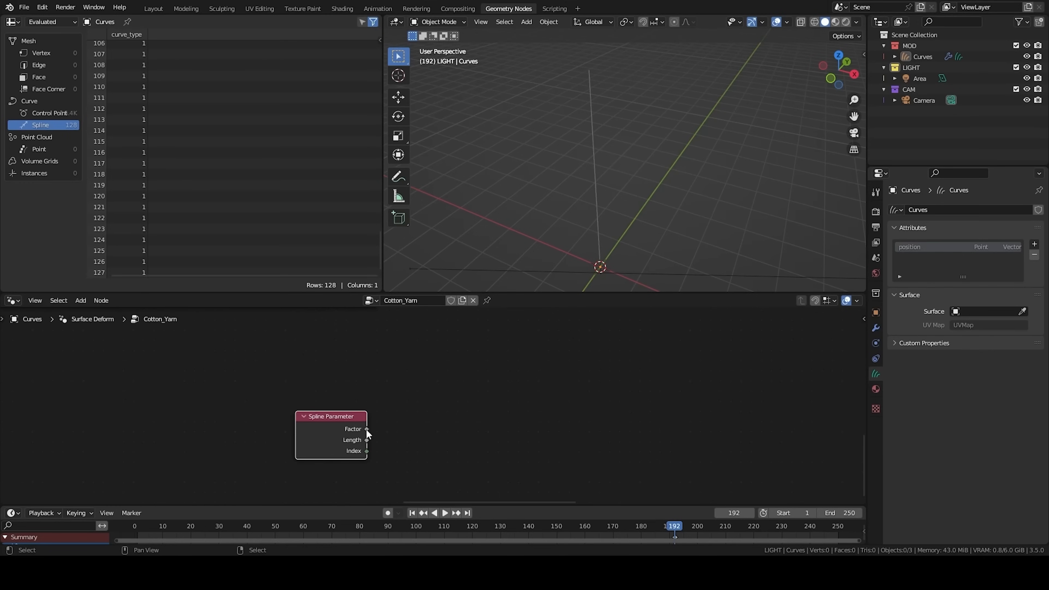
Step: Preview the Spline Parameter output on the Store Named Attribute geometry with a Viewer node, and undo the preview
drag(365, 429, 392, 426)
scroll(350, 476, down, 9)
middle_drag(380, 337, 368, 395)
scroll(413, 351, down, 4)
ctrl+shift+click(438, 317)
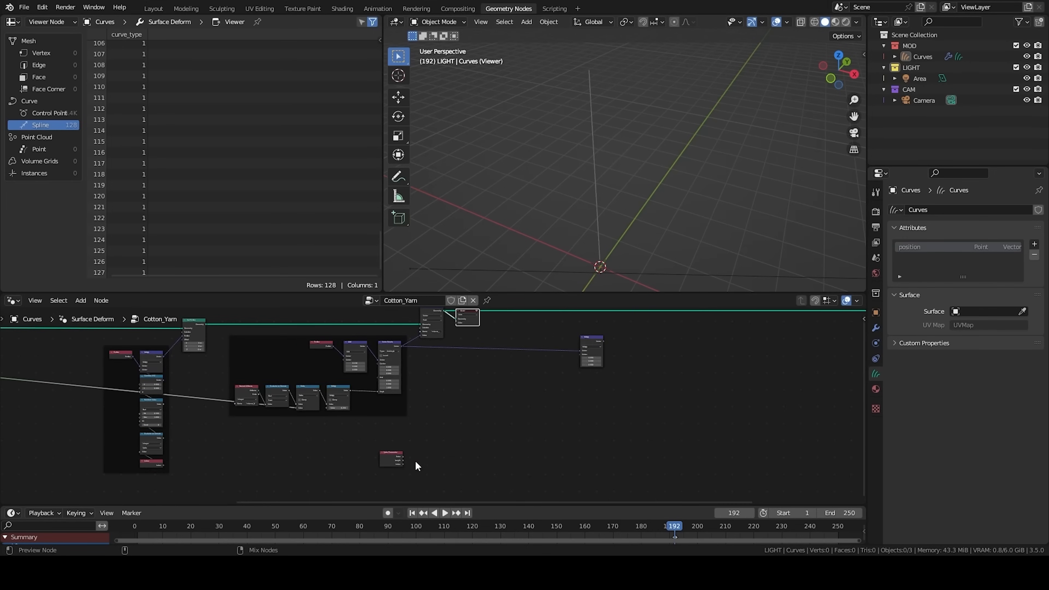
ctrl+shift+click(396, 459)
middle_drag(578, 182, 621, 181)
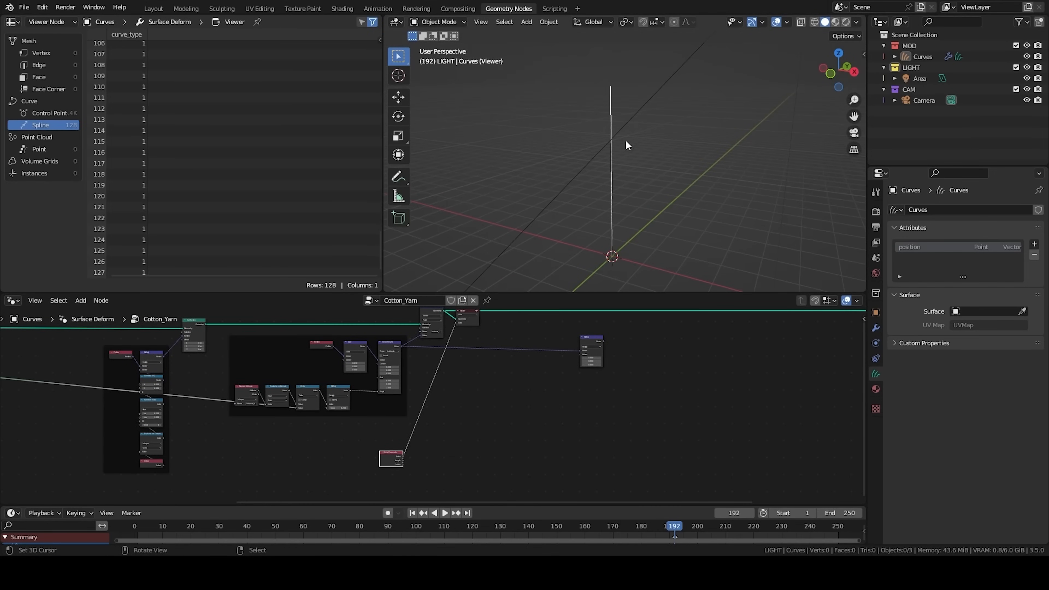
click(50, 115)
key(ctrl+z)
Step: Add a Float Curve node fed by Spline Parameter and shape its curve with a point at 0.22727, 0.50000
middle_drag(456, 457, 354, 359)
scroll(433, 409, up, 4)
key(q)
click(409, 420)
click(374, 411)
scroll(353, 359, up, 3)
drag(330, 350, 367, 373)
drag(418, 347, 371, 369)
Step: Add a Math node set to Add after the Float Curve and connect the curve's value to it
key(q)
middle_drag(462, 330, 414, 319)
click(457, 303)
click(455, 314)
click(416, 310)
drag(420, 321, 456, 356)
drag(484, 327, 469, 347)
Step: Add a Combine XYZ node and feed the Add result into its X and Y inputs
middle_drag(439, 382, 412, 391)
key(q)
click(487, 353)
click(469, 348)
drag(457, 359, 475, 373)
Step: Add a Named Attribute node below Spline Parameter and set it to the integer attribute Instance_Id
middle_drag(424, 425, 501, 396)
key(shift+a)
click(269, 349)
text(nam)
key(Return)
click(263, 447)
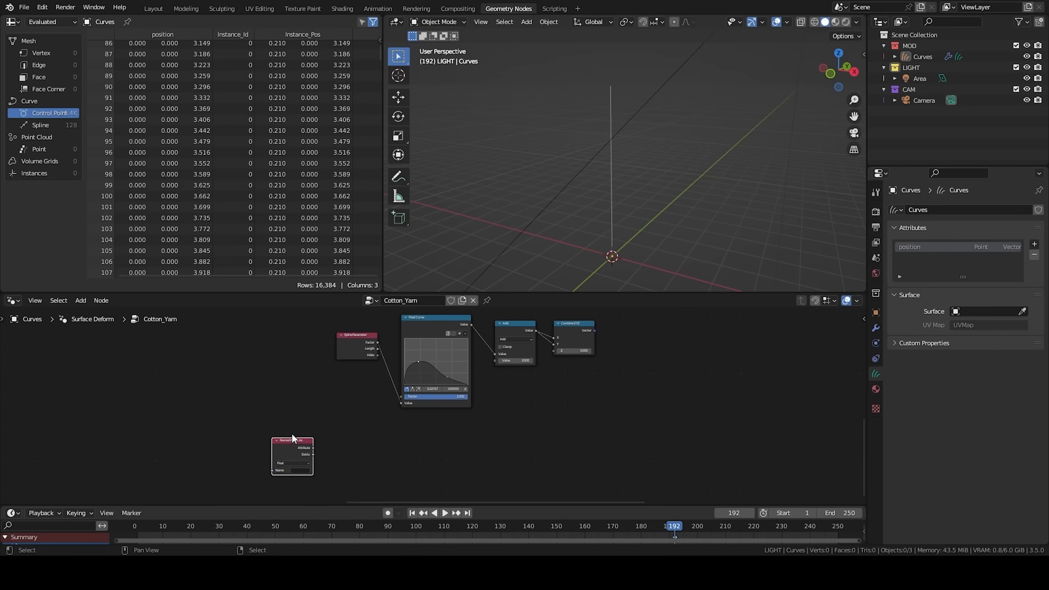
click(302, 470)
click(311, 491)
Step: Add a Noise Texture node beside the new Instance_Id Named Attribute node
middle_drag(334, 430, 342, 392)
scroll(341, 391, up, 5)
key(shift+a)
click(335, 345)
text(noise)
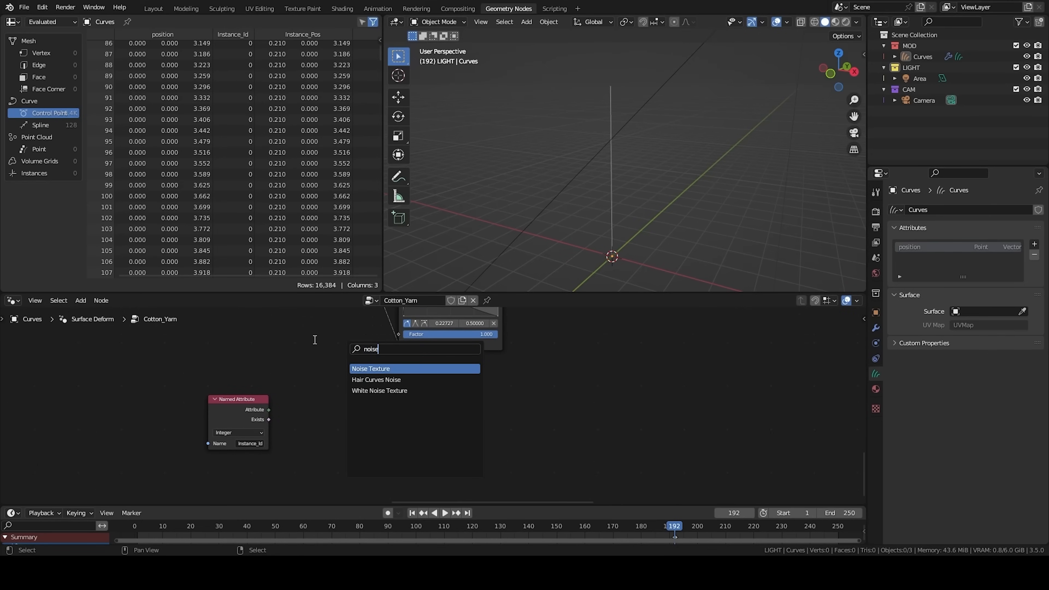
key(Return)
click(274, 394)
Step: Switch the Noise Texture to 4D, feed Instance_Id into its W input, and set its Scale to 0.25
click(337, 431)
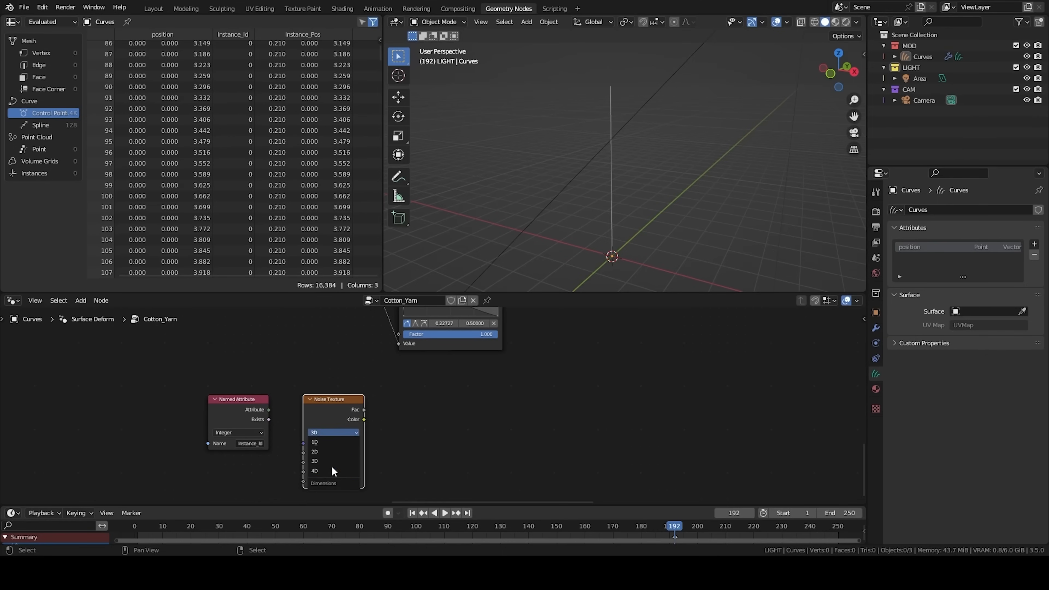
drag(269, 410, 304, 452)
scroll(306, 449, up, 3)
click(251, 429)
text(.25)
key(Return)
Step: Add a Math node set to Subtract with value 0.500 and connect the Noise Texture's Fac to it
scroll(291, 399, down, 2)
key(q)
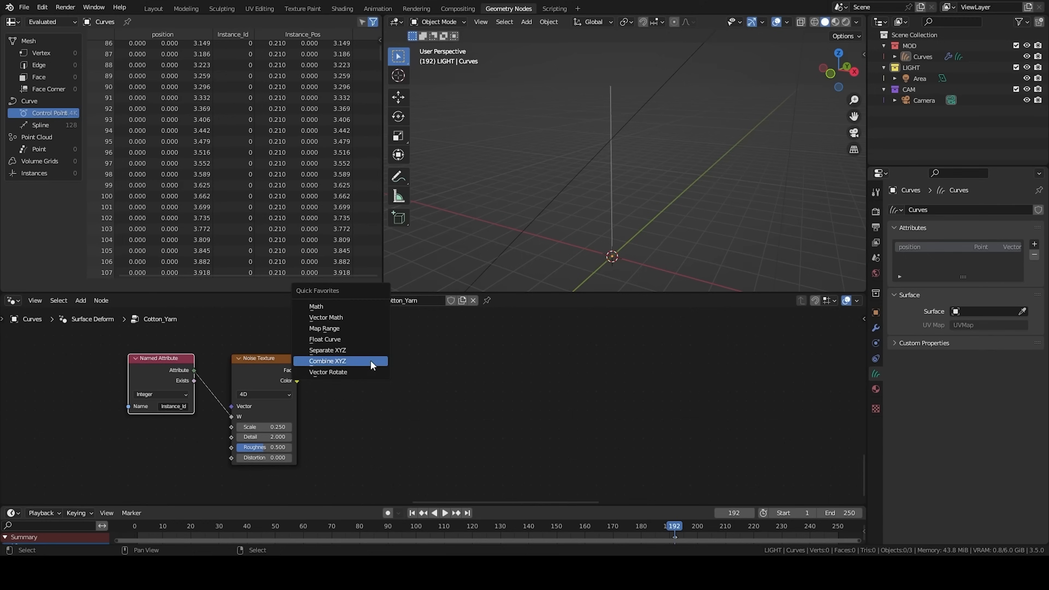
click(316, 306)
click(359, 387)
click(357, 384)
click(355, 422)
drag(297, 370, 325, 407)
middle_drag(536, 227, 583, 195)
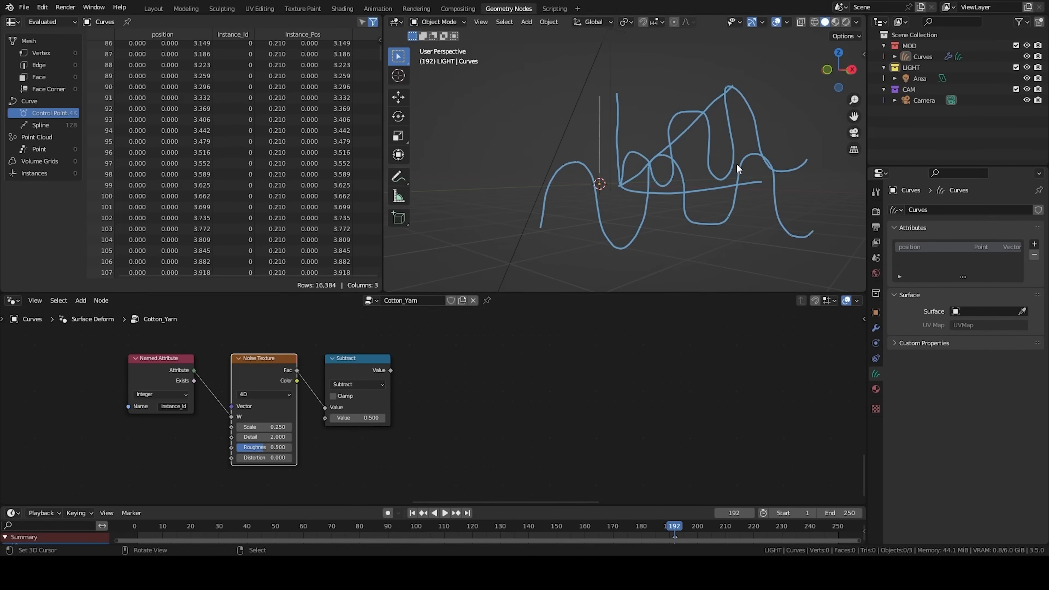
Step: Duplicate the Subtract node, change the copy to Multiply, and connect the Subtract result to it
click(357, 358)
key(shift+d)
click(477, 386)
click(473, 383)
click(454, 432)
drag(390, 370, 428, 407)
drag(449, 368, 430, 367)
click(478, 358)
Step: Connect the noise Multiply result to the Add node's second value, and reposition the noise nodes below the Float Curve
middle_drag(476, 358, 355, 408)
scroll(354, 395, down, 3)
drag(363, 445, 370, 338)
middle_drag(83, 420, 111, 393)
drag(112, 394, 399, 462)
key(g)
click(371, 436)
Step: Connect the Combine XYZ vector to the second input of the vector Multiply node and adjust that node's placement
click(422, 333)
middle_drag(422, 334, 409, 436)
scroll(480, 399, down, 1)
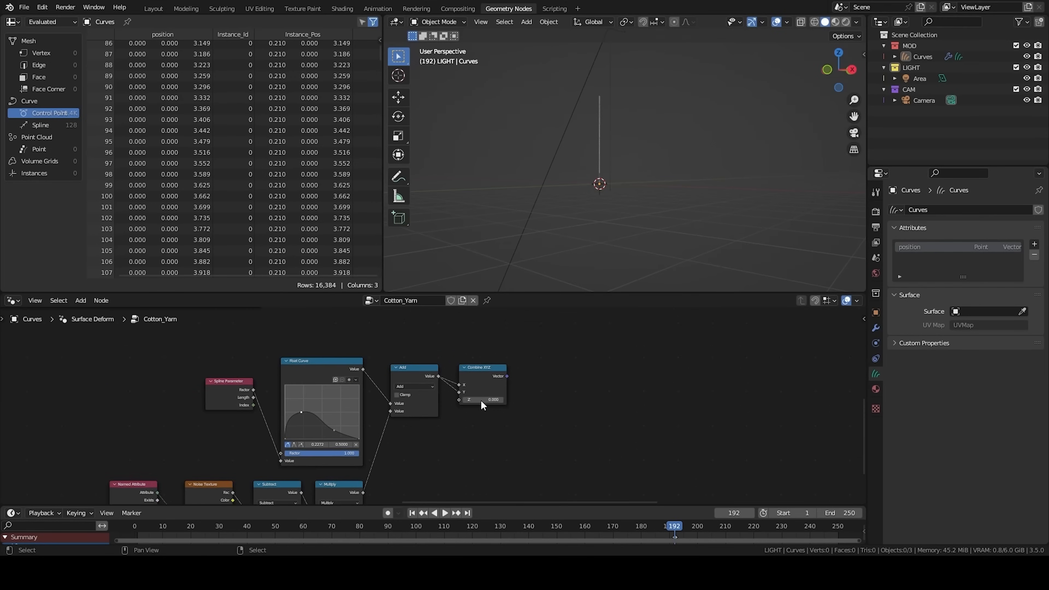
scroll(528, 364, down, 1)
middle_drag(532, 364, 352, 443)
scroll(352, 443, down, 3)
drag(327, 452, 401, 361)
drag(406, 354, 405, 356)
drag(416, 331, 420, 325)
Step: Add a Vector Rotate node after the vector Multiply node and connect the multiplied vector to its Vector input
middle_drag(420, 326, 254, 341)
scroll(236, 377, down, 2)
scroll(254, 342, up, 3)
scroll(458, 370, down, 1)
middle_drag(466, 376, 494, 368)
key(shift+a)
key(Escape)
key(q)
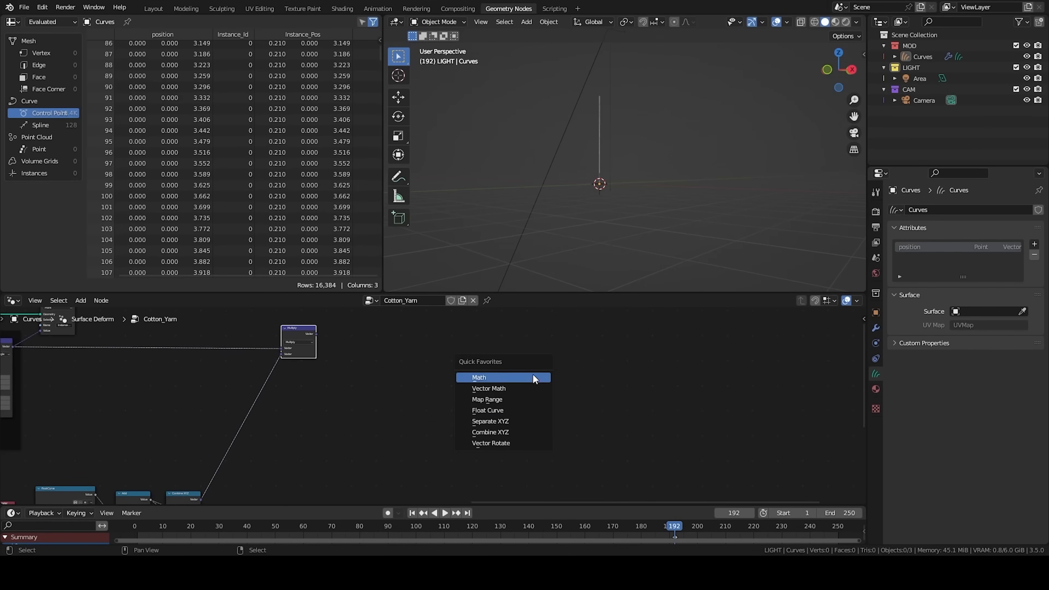
click(515, 443)
click(608, 376)
drag(316, 334, 609, 405)
Step: Enclose the Spline Parameter, Float Curve, noise and Combine XYZ nodes in a frame and adjust the layout
middle_drag(237, 351, 447, 349)
scroll(448, 350, down, 3)
middle_drag(166, 462, 214, 366)
drag(214, 367, 509, 476)
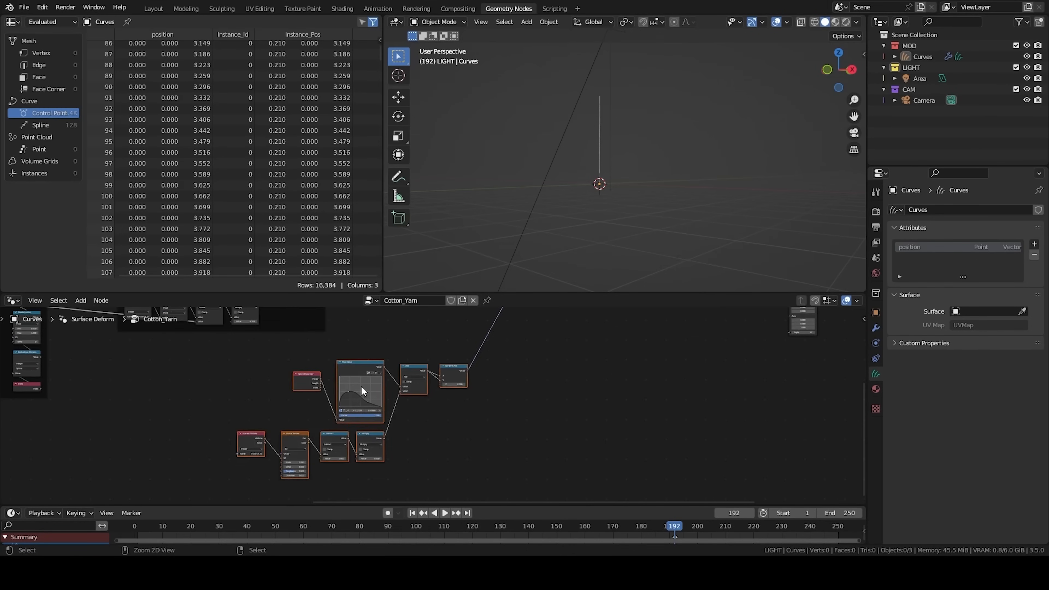
key(ctrl+j)
drag(422, 358, 415, 368)
Step: Add a Position node in the free area before the Vector Rotate node
middle_drag(463, 402, 405, 429)
scroll(405, 428, down, 1)
click(385, 383)
middle_drag(521, 312, 409, 366)
scroll(388, 386, up, 2)
key(shift+a)
text(spos)
key(Return)
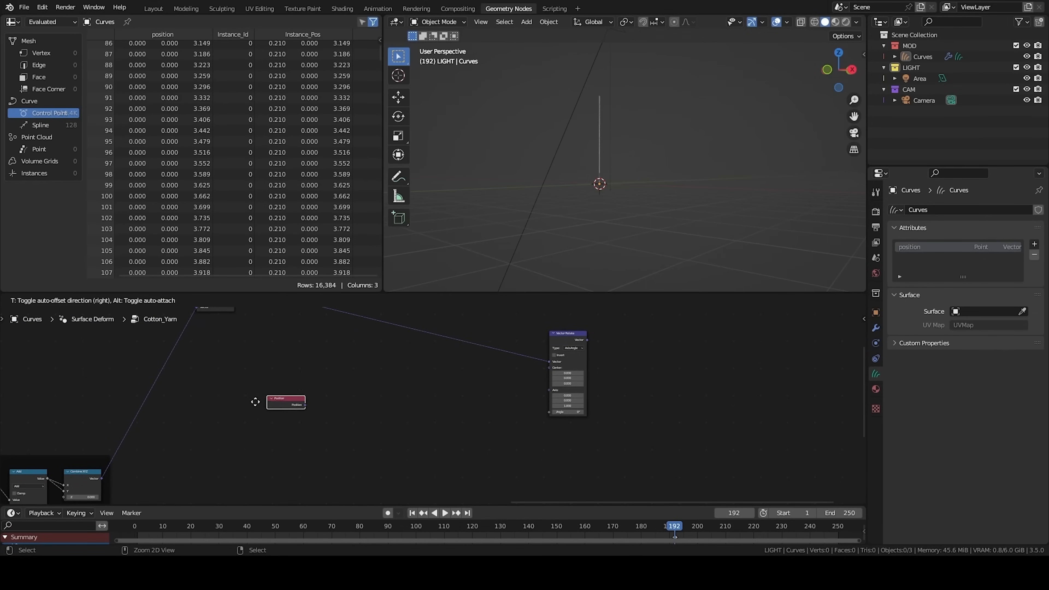
click(227, 414)
Step: Add a Separate XYZ node and connect the Position output to its Vector input
key(q)
click(284, 406)
click(291, 404)
click(277, 417)
mouse_move(279, 419)
mouse_down()
mouse_move(295, 435)
mouse_move(277, 415)
mouse_up()
scroll(386, 433, up, 5)
middle_drag(386, 433, 336, 490)
click(181, 380)
Step: Annotate straight strands and their spiral twist around the vertical axis in the viewport, and erase the annotations
middle_drag(552, 283, 611, 192)
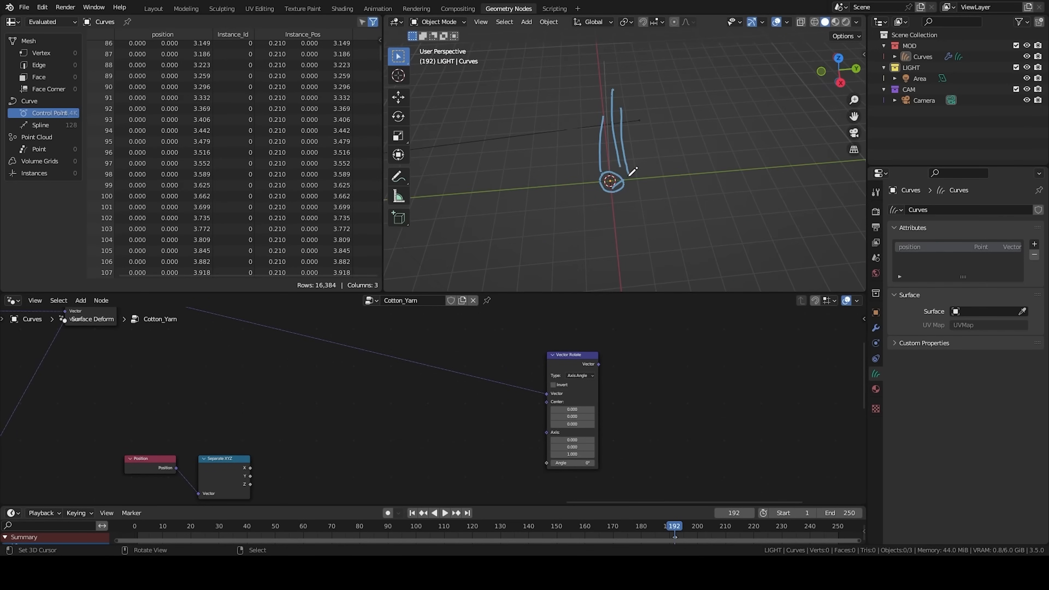
drag(611, 182, 591, 129)
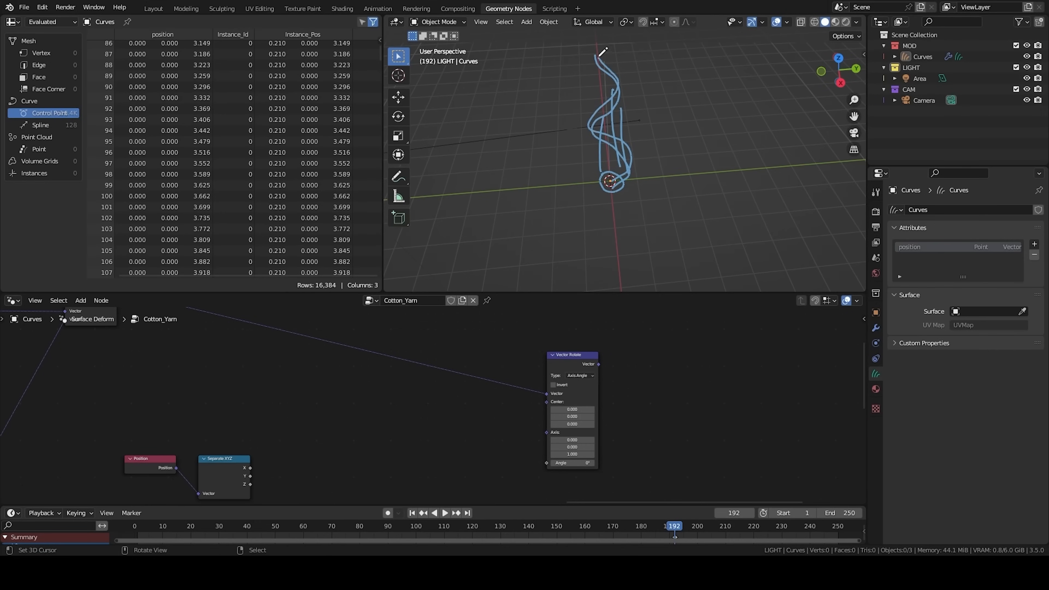
drag(575, 368, 564, 361)
middle_drag(390, 443, 451, 407)
scroll(525, 351, down, 1)
click(295, 424)
middle_drag(596, 162, 611, 145)
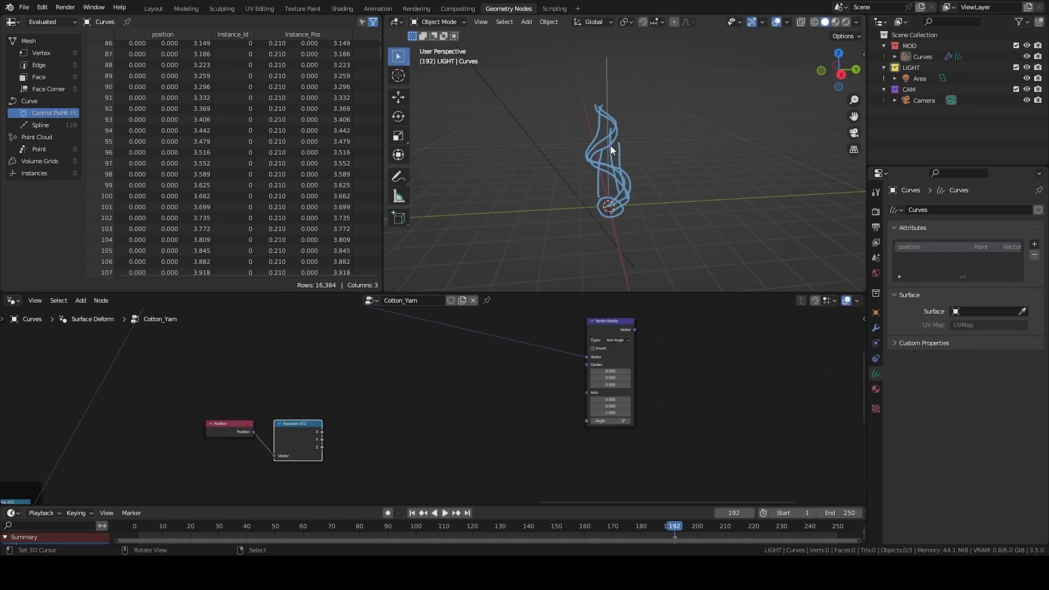
middle_drag(607, 219, 613, 205)
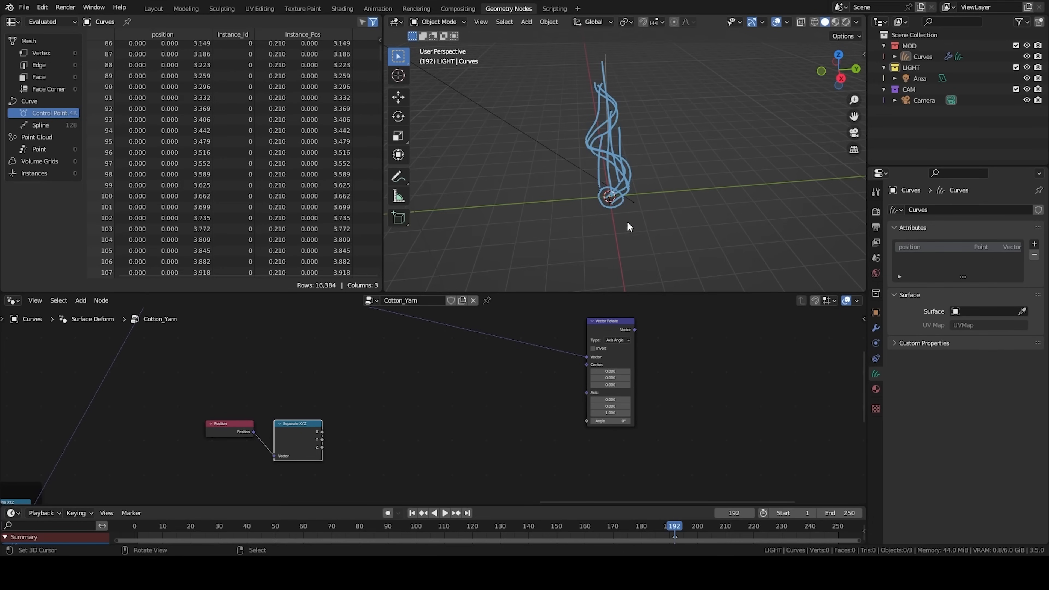
drag(606, 321, 602, 323)
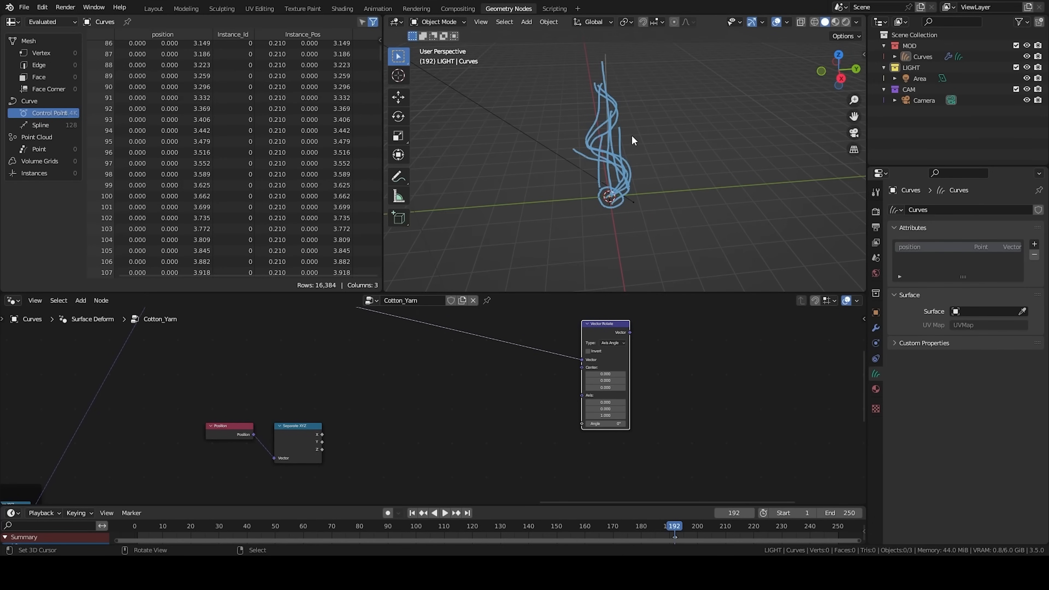
right_drag(620, 129, 605, 196)
Step: Add a Math node set to Multiply after Separate XYZ and connect the Z output to its first value
click(405, 466)
middle_drag(405, 466, 447, 443)
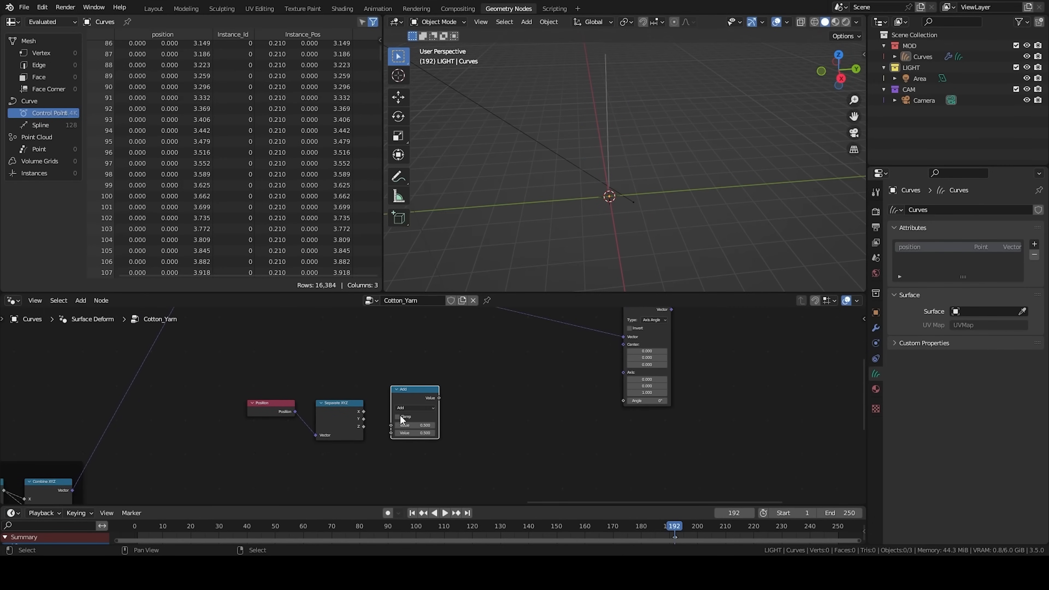
click(403, 412)
click(411, 428)
ctrl+right_drag(367, 432, 381, 437)
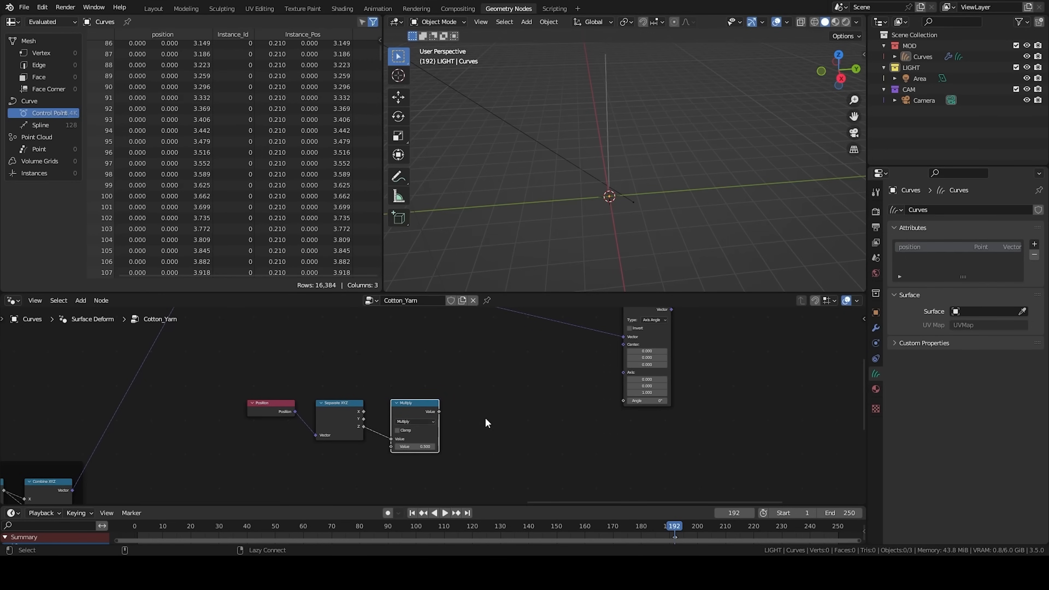
Step: Set the second value of the Multiply node fed by Z to 6.283
click(485, 418)
scroll(482, 428, up, 5)
middle_drag(483, 428, 484, 405)
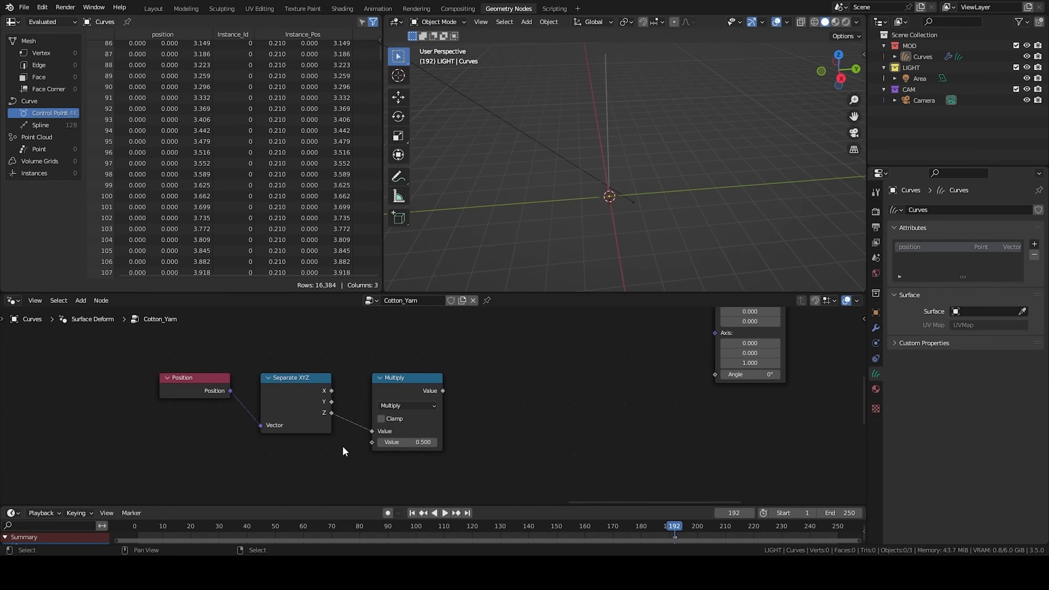
click(412, 441)
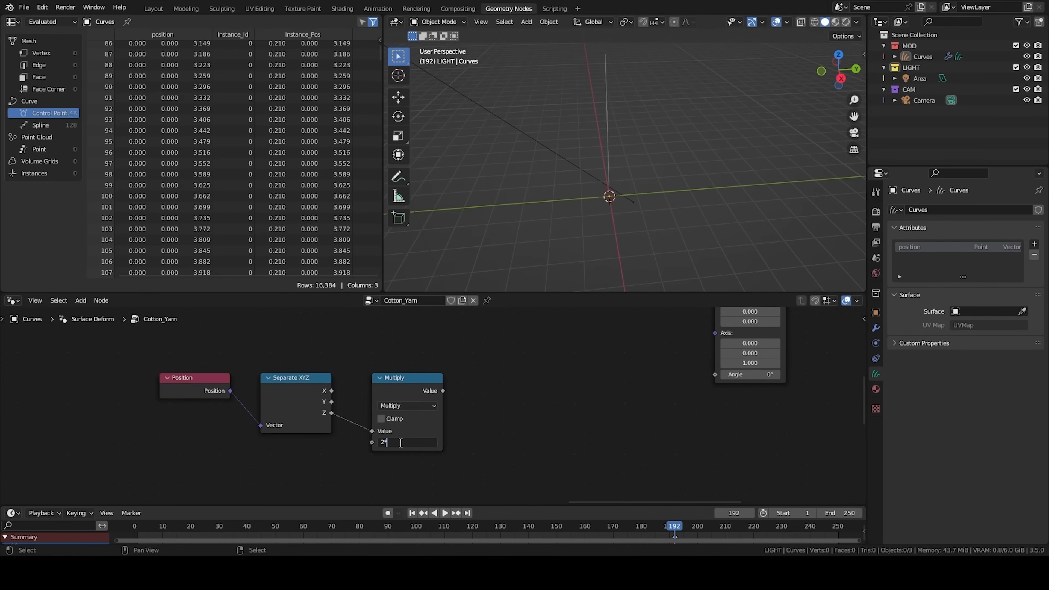
key(Return)
Step: Duplicate the Multiply node, set the copy to Add, and connect the multiplied Z value to its first value
middle_drag(533, 399, 455, 396)
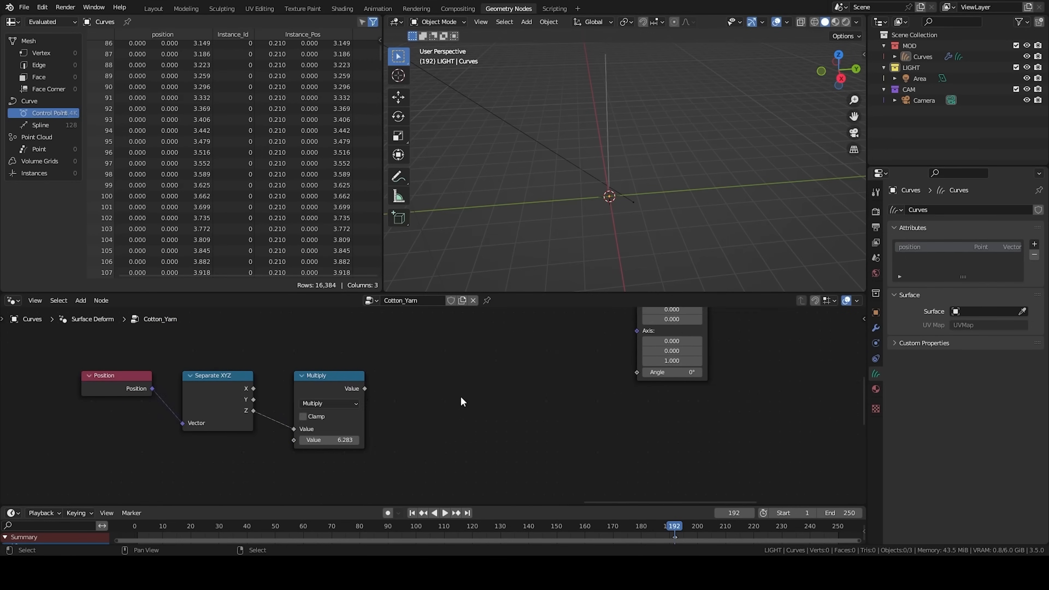
click(479, 404)
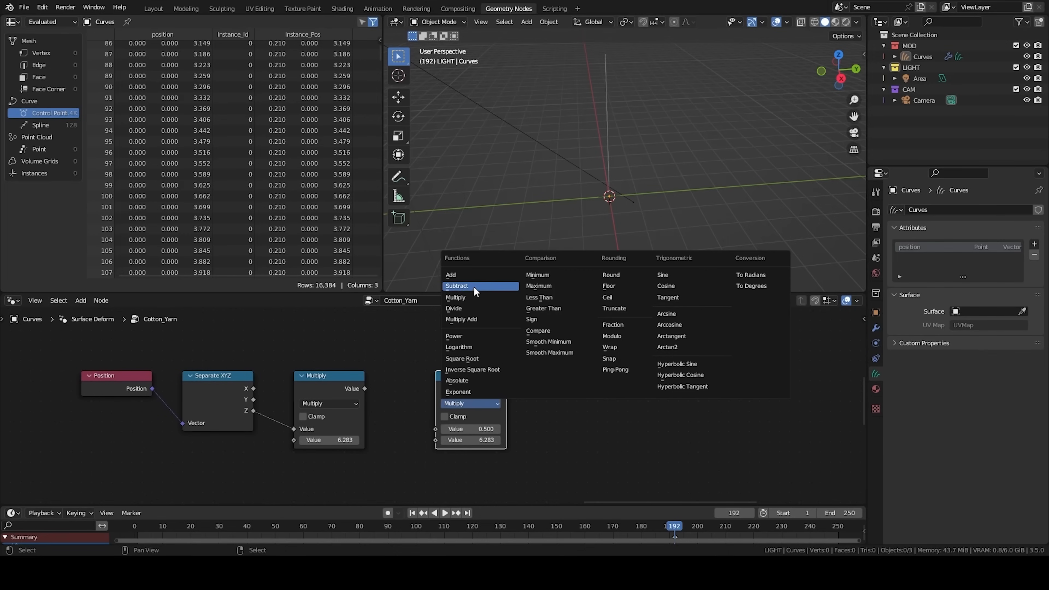
click(462, 275)
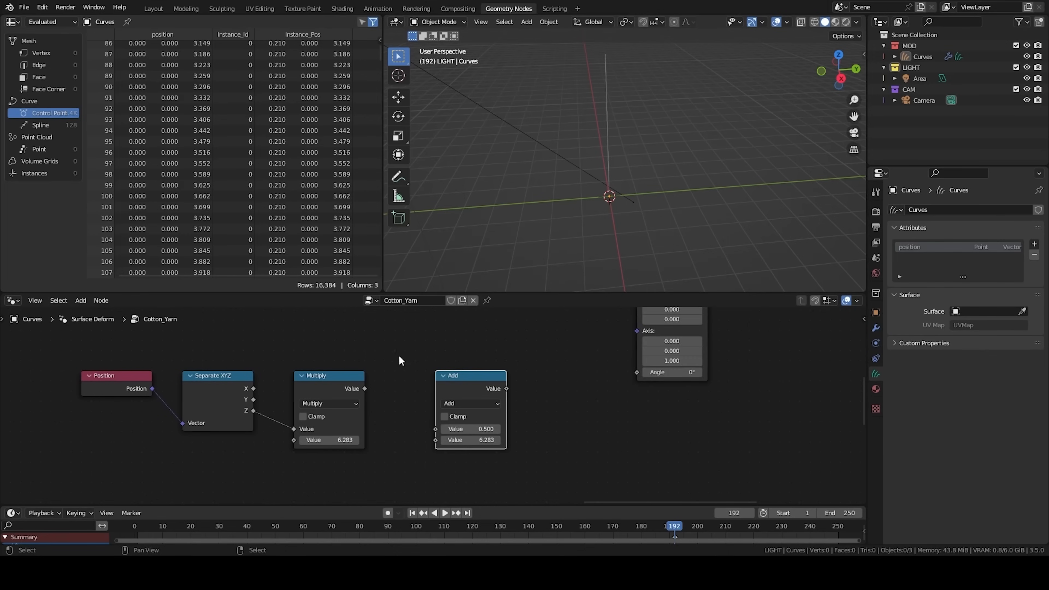
drag(462, 382, 472, 382)
drag(365, 388, 445, 429)
Step: Duplicate the Named Attribute, Noise Texture, Subtract and Multiply nodes from the radius frame
middle_drag(347, 440, 555, 365)
scroll(423, 448, down, 4)
scroll(425, 449, down, 4)
middle_drag(375, 461, 631, 371)
middle_drag(239, 446, 272, 408)
drag(211, 376, 400, 440)
middle_drag(486, 418, 321, 470)
key(shift+d)
click(448, 463)
Step: Place the duplicated noise nodes below the Position nodes and connect their Multiply result to the Add node's second value
middle_drag(348, 394, 362, 378)
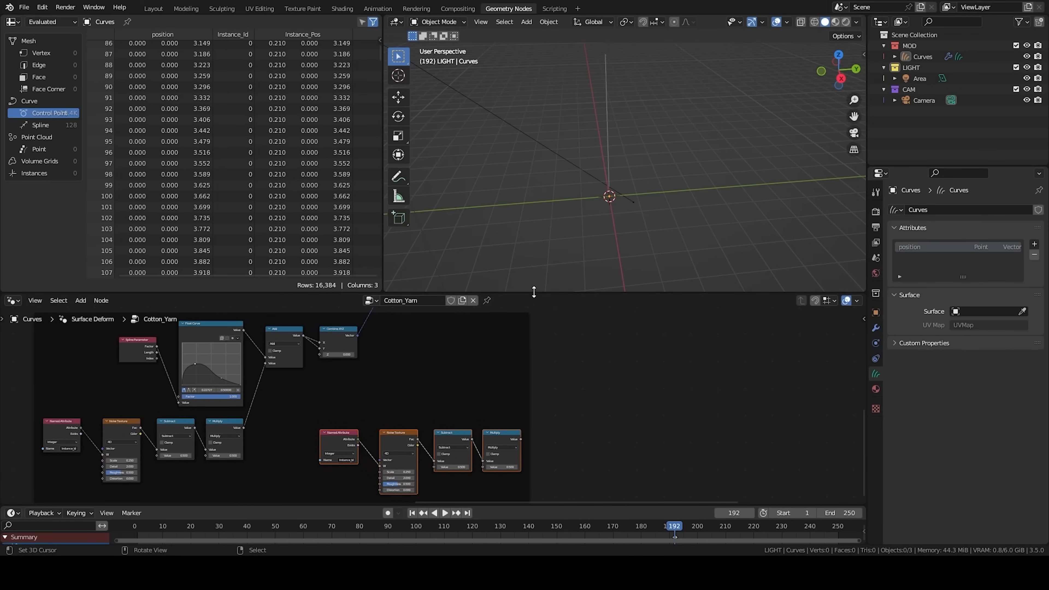
drag(521, 291, 521, 183)
drag(332, 379, 491, 292)
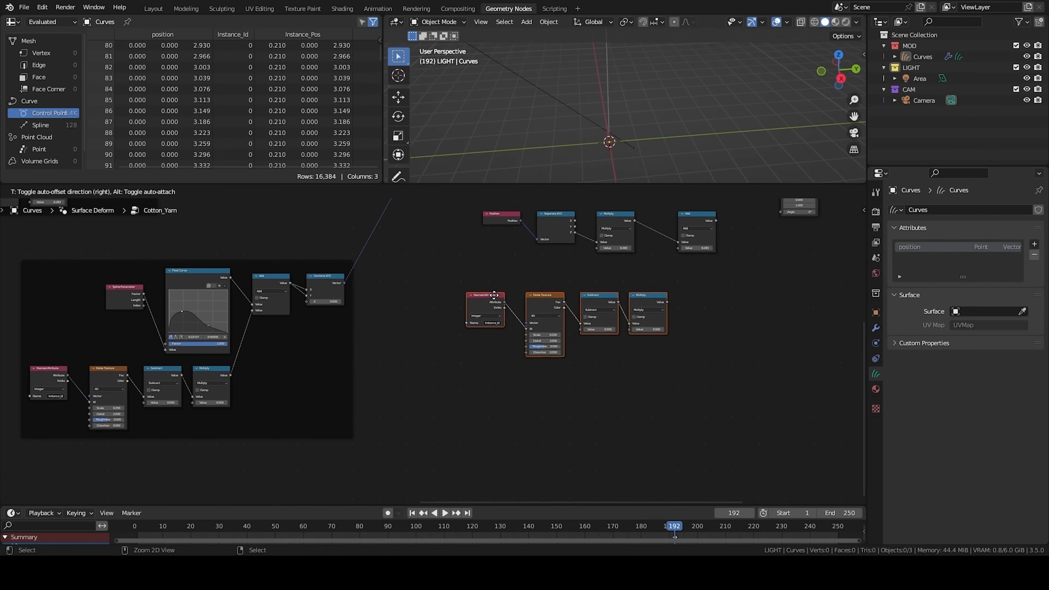
middle_drag(658, 308, 468, 385)
drag(468, 385, 486, 324)
Step: Set the duplicated Noise Texture's Scale to 1
scroll(411, 327, up, 6)
middle_drag(411, 327, 438, 304)
click(348, 388)
text(1)
key(Return)
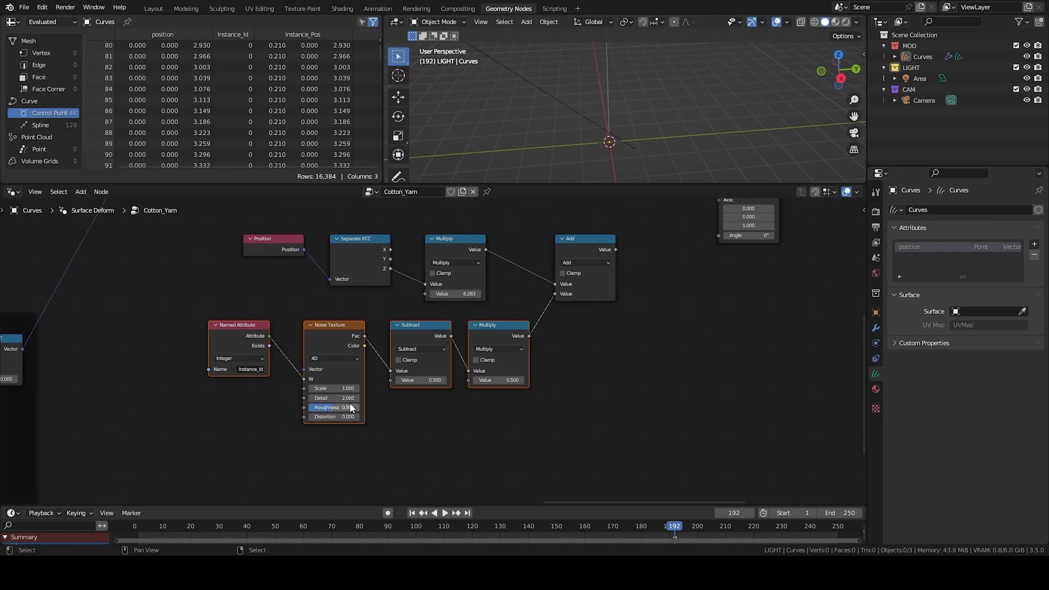
Step: Set the duplicated Multiply node's value to 2.5 and connect the Add result to the Vector Rotate node's Angle
scroll(475, 360, down, 1)
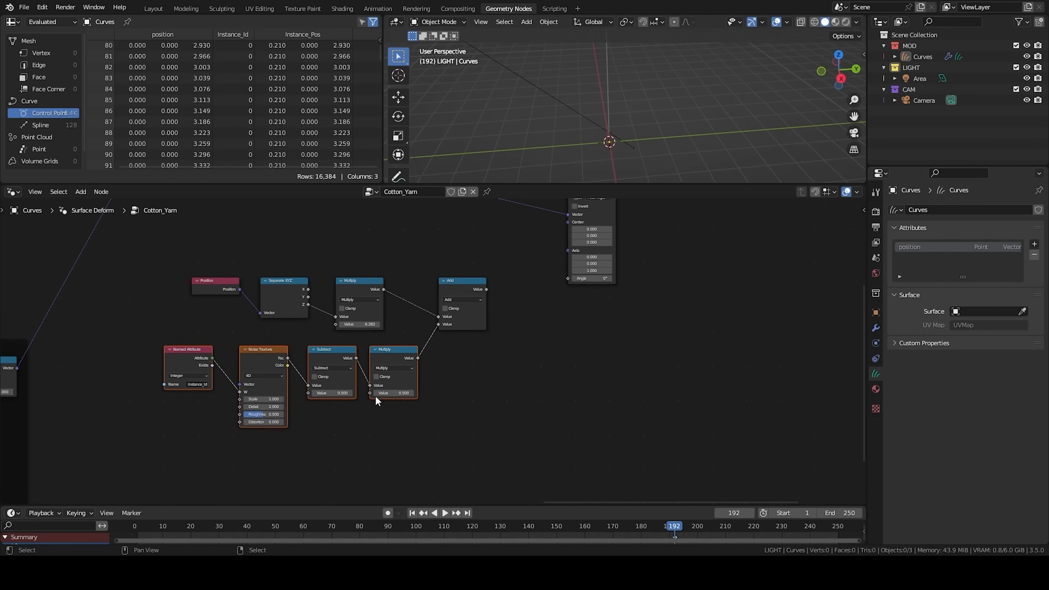
click(390, 393)
text(2.5)
key(Return)
middle_drag(499, 265, 472, 329)
drag(458, 355, 538, 344)
Step: Insert a Set Position node on the geometry link before the Group Output
middle_drag(605, 294, 527, 377)
scroll(496, 385, down, 3)
key(shift+a)
click(568, 243)
text(set po)
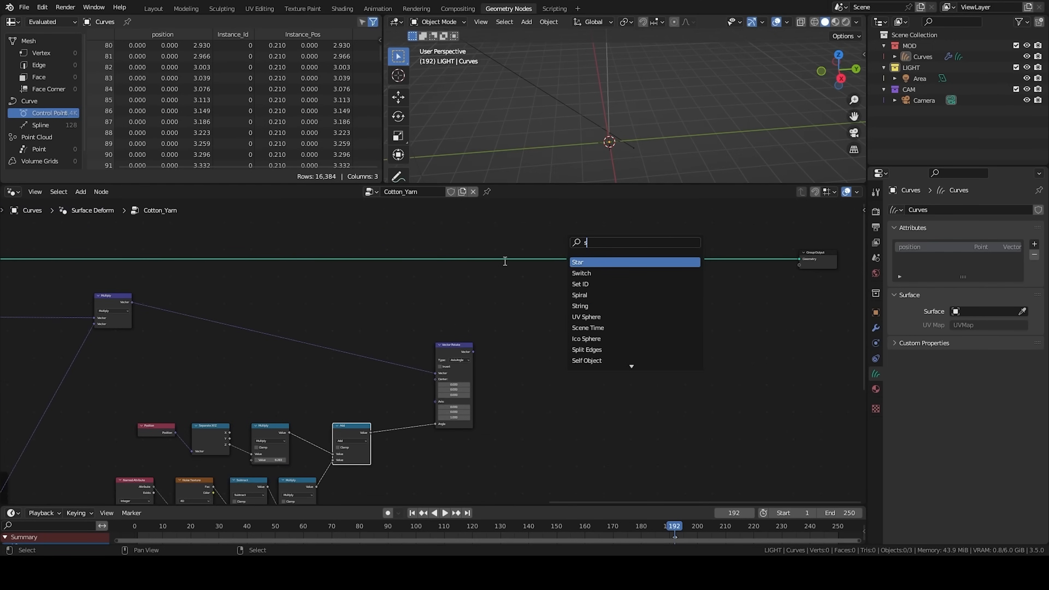
key(Return)
click(470, 275)
Step: Connect the Vector Rotate output to the Set Position node's Position input
click(464, 352)
middle_drag(202, 337, 663, 306)
middle_drag(543, 333, 519, 267)
scroll(294, 447, down, 2)
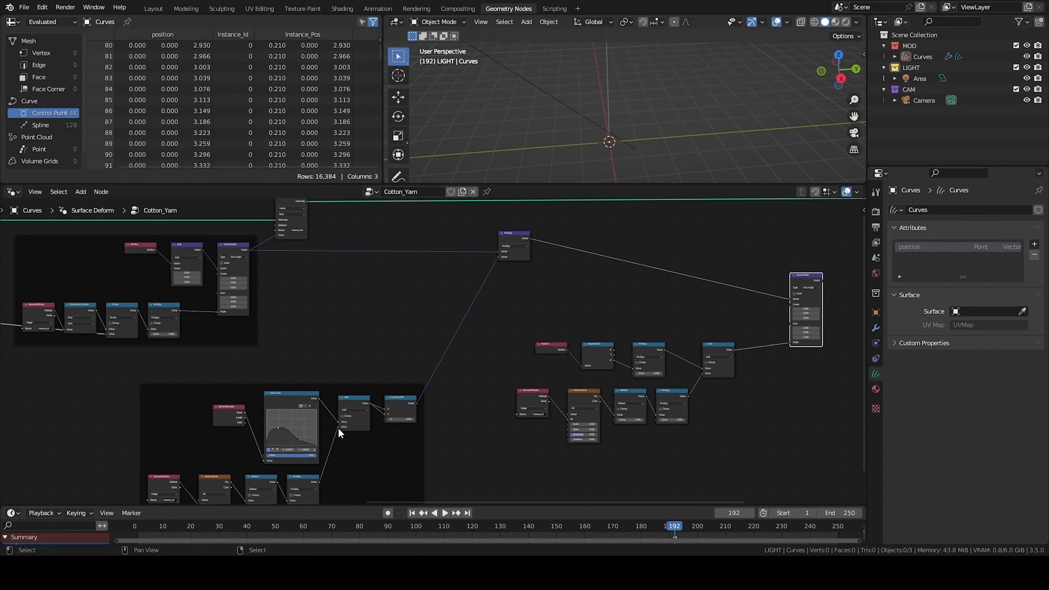
middle_drag(314, 460, 322, 430)
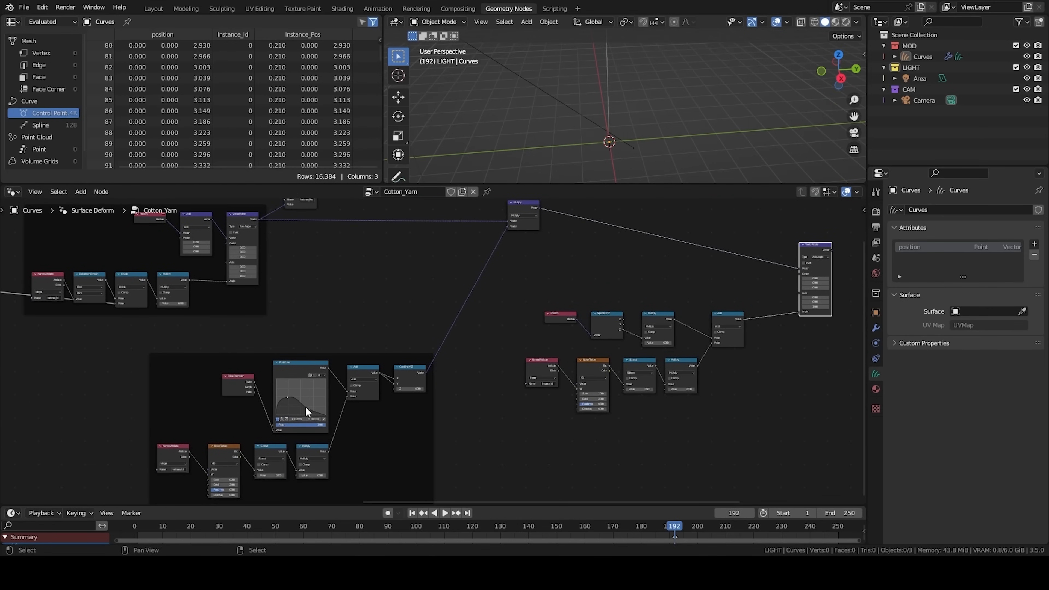
middle_drag(756, 276, 577, 356)
middle_drag(660, 324, 511, 393)
scroll(511, 393, up, 4)
drag(503, 408, 612, 310)
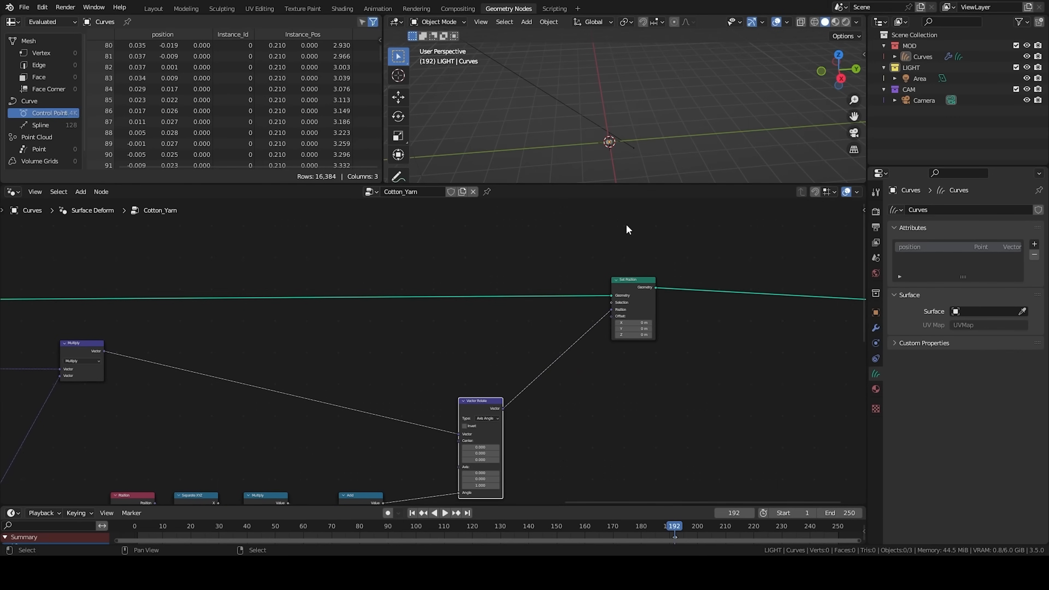
Step: Set the Combine XYZ node's Z value to 1
middle_drag(458, 433, 513, 364)
drag(533, 341, 534, 334)
middle_drag(220, 456, 578, 319)
scroll(313, 410, up, 4)
click(300, 404)
text(1)
key(Return)
Step: Examine the shape and twist of the yarn strands in the viewport
middle_drag(619, 102, 634, 93)
scroll(623, 116, up, 3)
key(ctrl+space)
shift+middle_drag(677, 124, 499, 370)
key(ctrl+space)
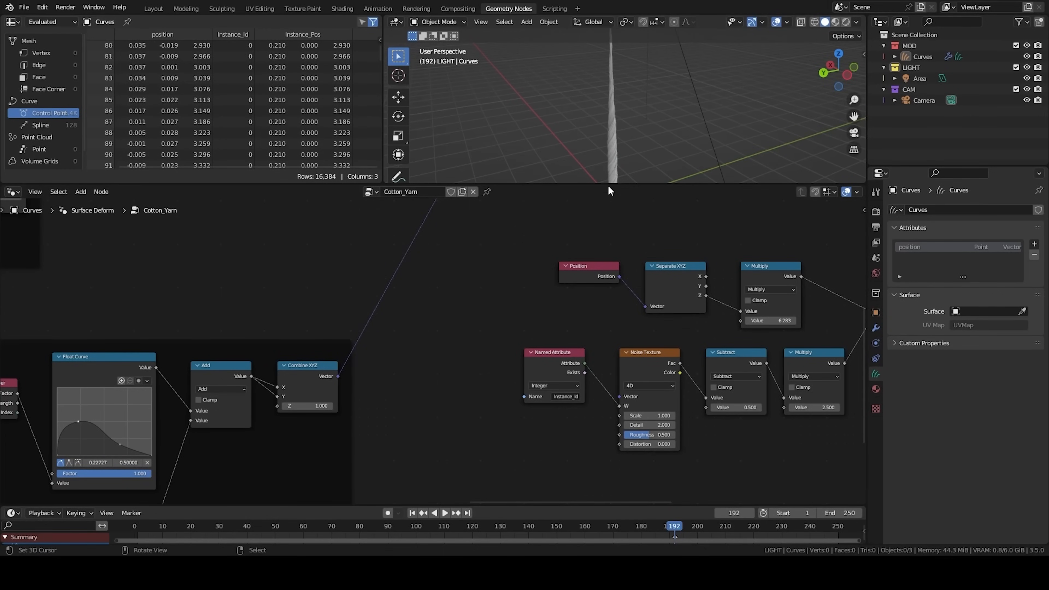
drag(609, 184, 608, 209)
middle_drag(702, 305, 396, 353)
scroll(396, 353, down, 2)
drag(455, 371, 384, 370)
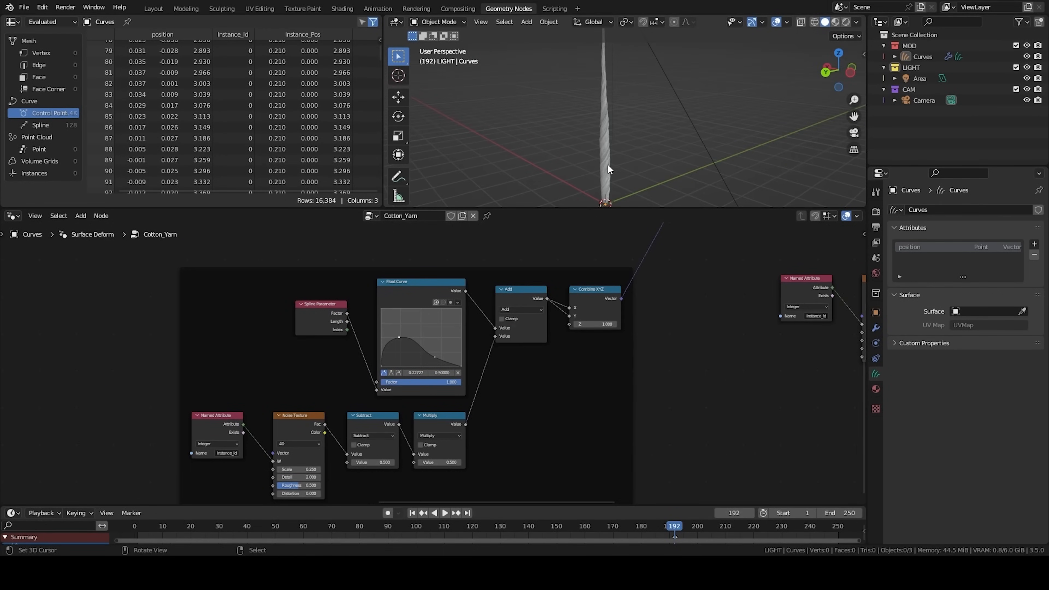
middle_drag(607, 165, 616, 193)
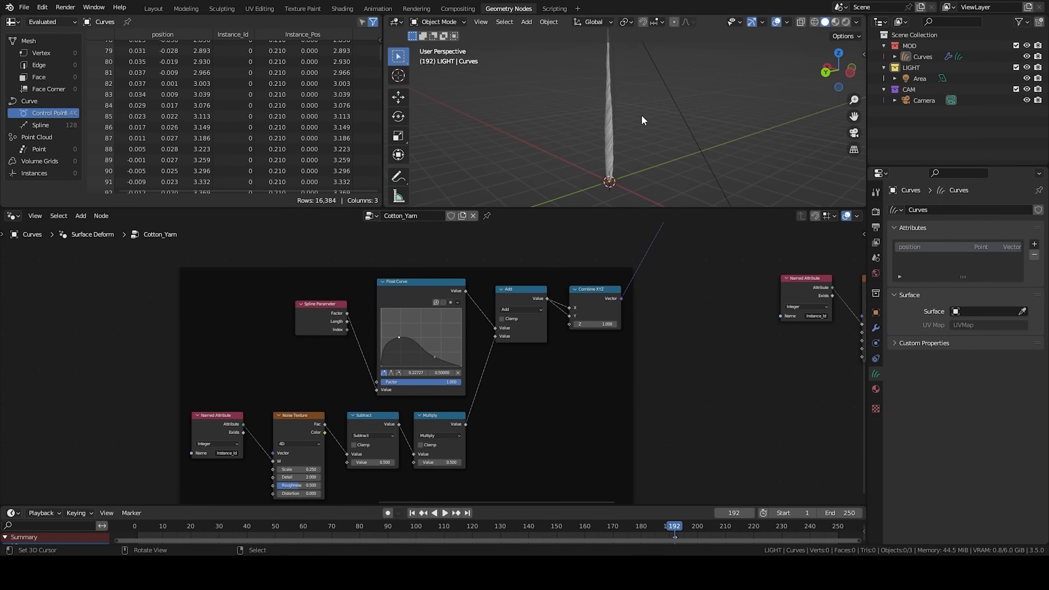
Step: Reshape the Float Curve to slope downward along the strand, with its start point at about 0.54
click(404, 282)
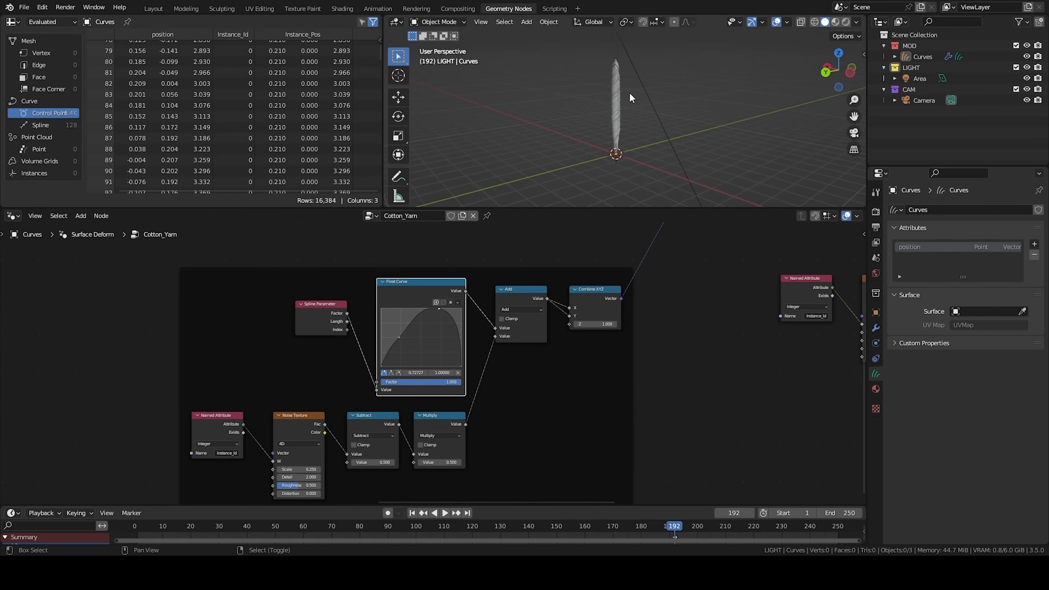
drag(438, 310, 403, 310)
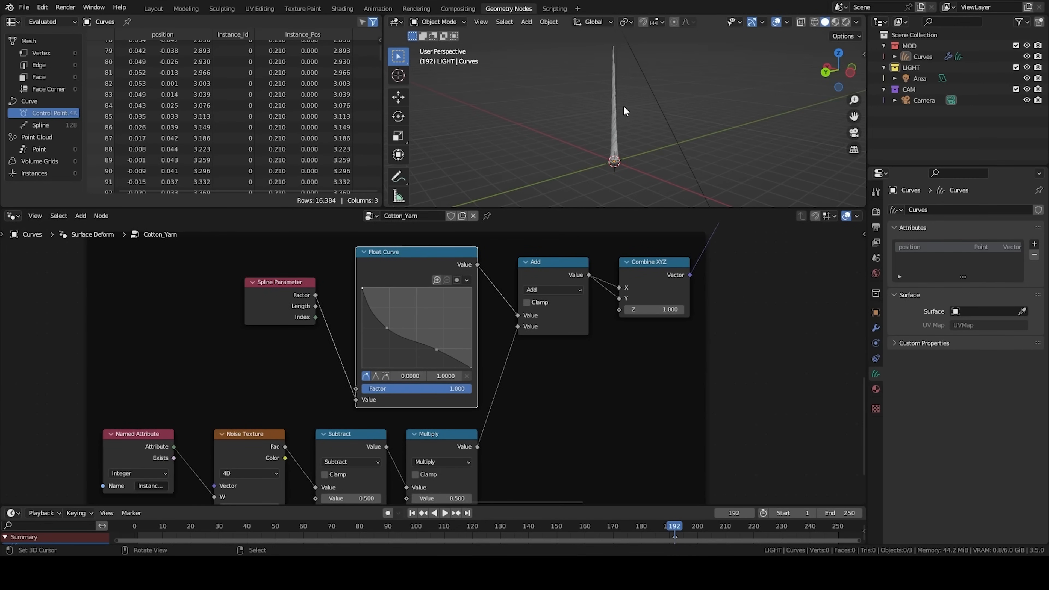
drag(362, 289, 362, 321)
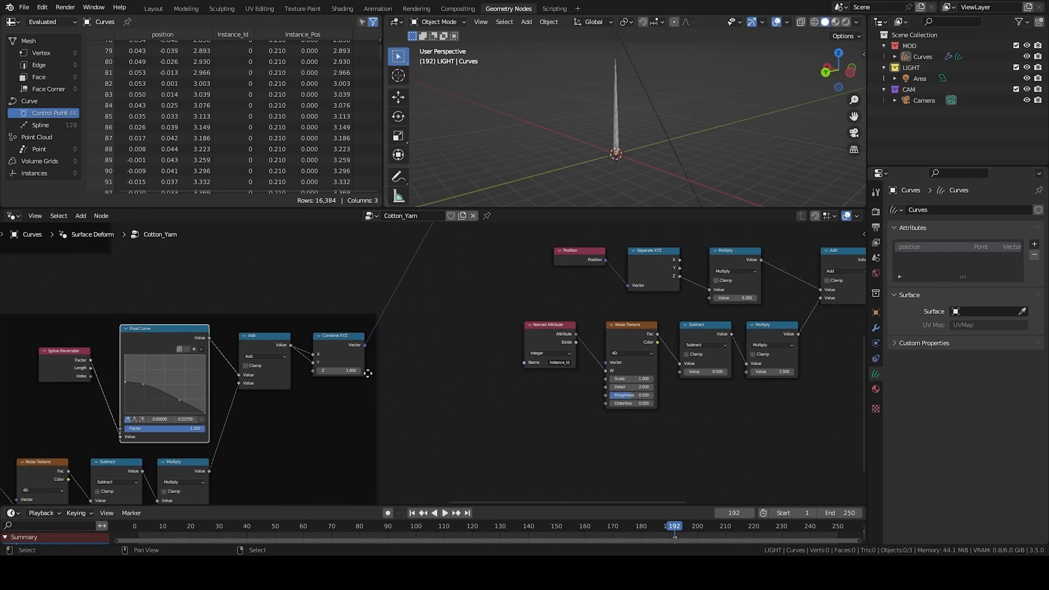
Step: Move the Set Position and Group Output nodes farther along to make room after the Vector Rotate node
scroll(363, 377, down, 2)
middle_drag(600, 385, 273, 435)
scroll(273, 435, down, 4)
drag(412, 252, 759, 334)
key(g)
click(549, 281)
click(565, 258)
click(607, 273)
scroll(628, 258, up, 4)
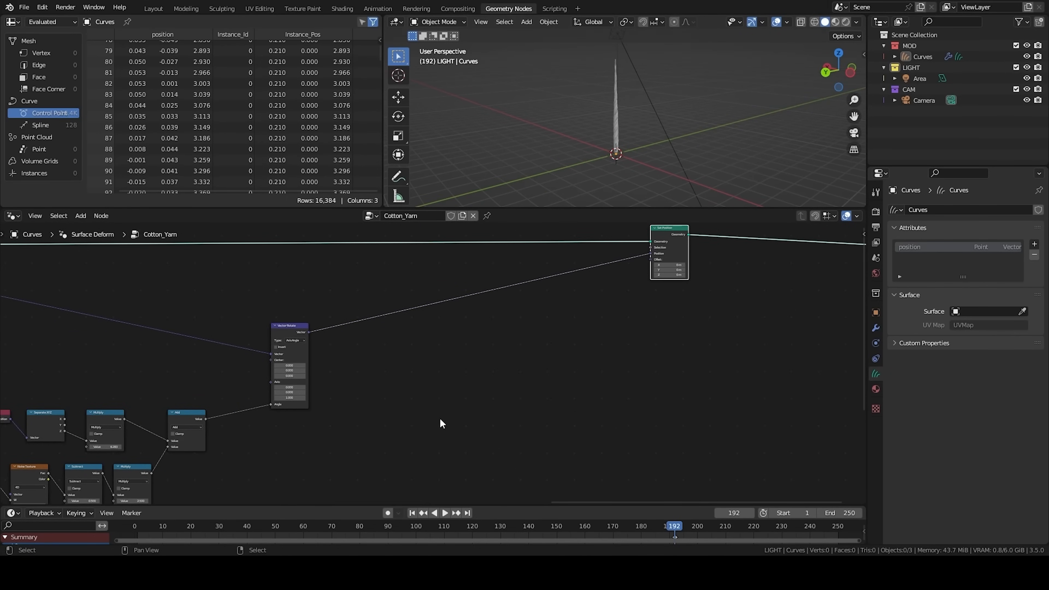
middle_drag(625, 319, 458, 365)
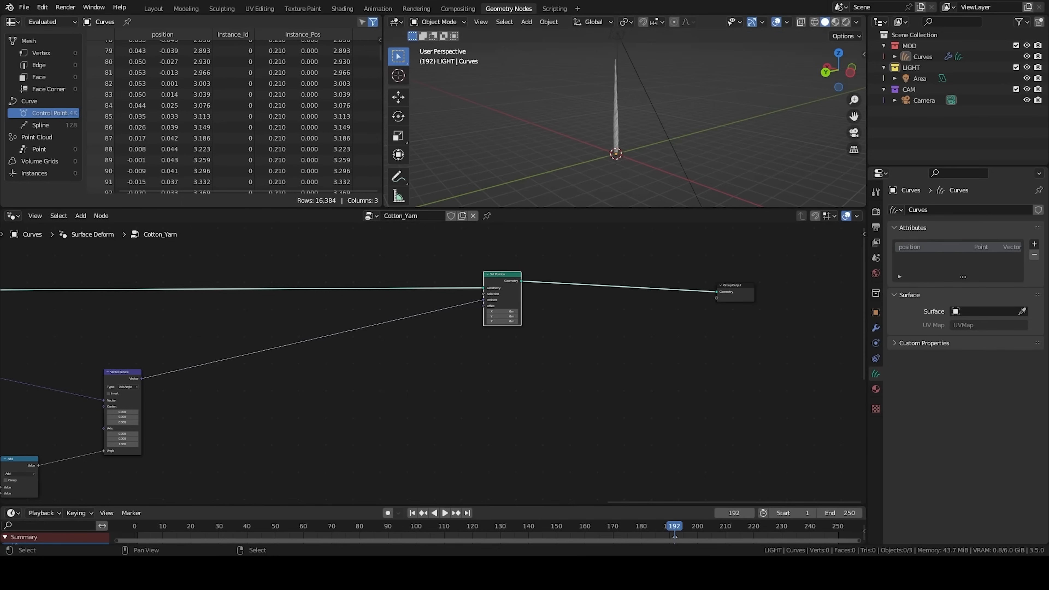
Step: Remove the Set Position node while keeping the geometry link, and feed the Vector Rotate output into a new vector Add node
scroll(626, 70, up, 8)
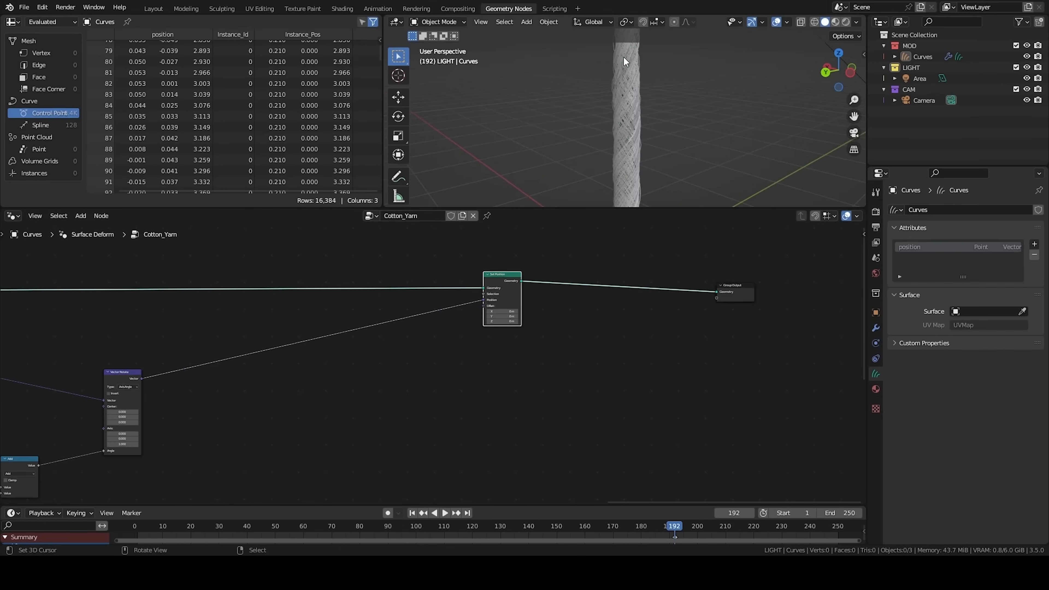
key(ctrl+x)
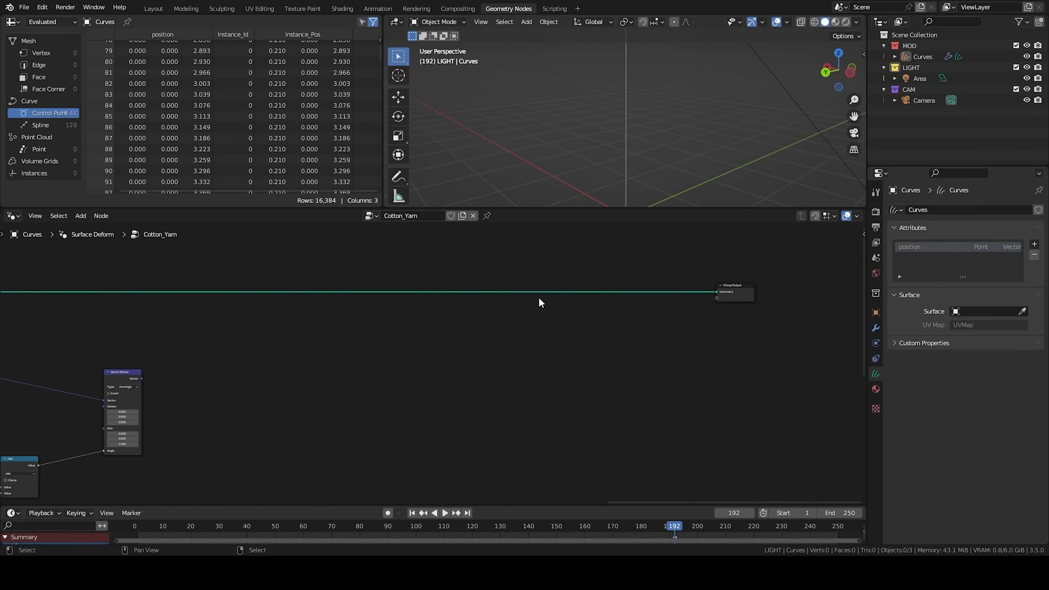
middle_drag(312, 368, 385, 372)
scroll(613, 193, down, 1)
middle_drag(331, 422, 382, 394)
key(q)
scroll(685, 412, down, 3)
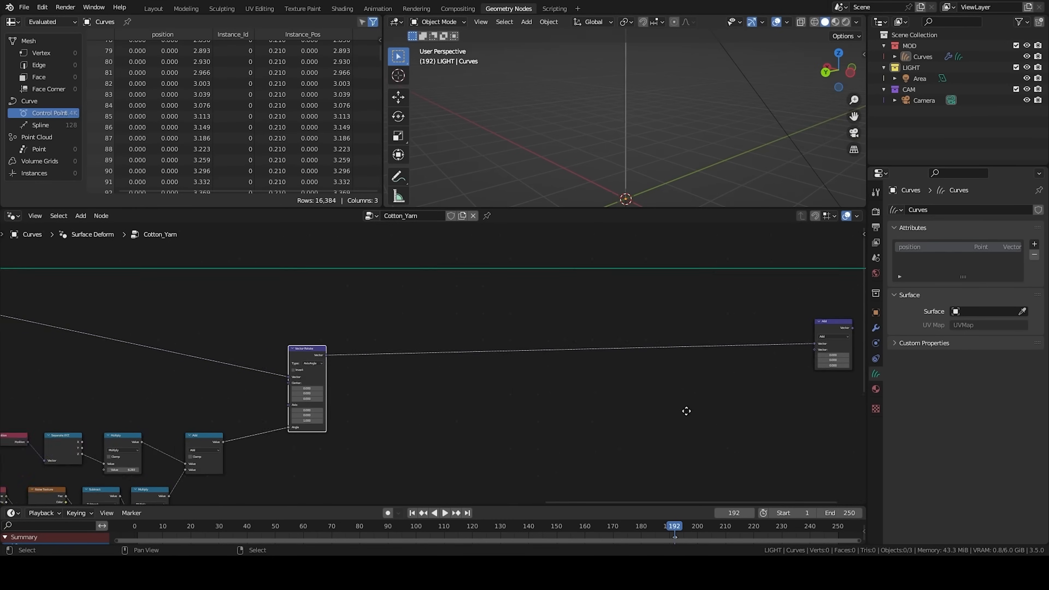
Step: Enclose the Position, Separate XYZ, math and noise nodes that drive the rotation angle in a frame
drag(257, 326, 459, 454)
key(ctrl+j)
middle_drag(593, 346, 278, 385)
Step: Add a Spline Parameter node below the link between the Vector Rotate and vector Add nodes
key(shift+a)
click(392, 301)
text(spl)
key(BackSpace)
key(BackSpace)
text(pline)
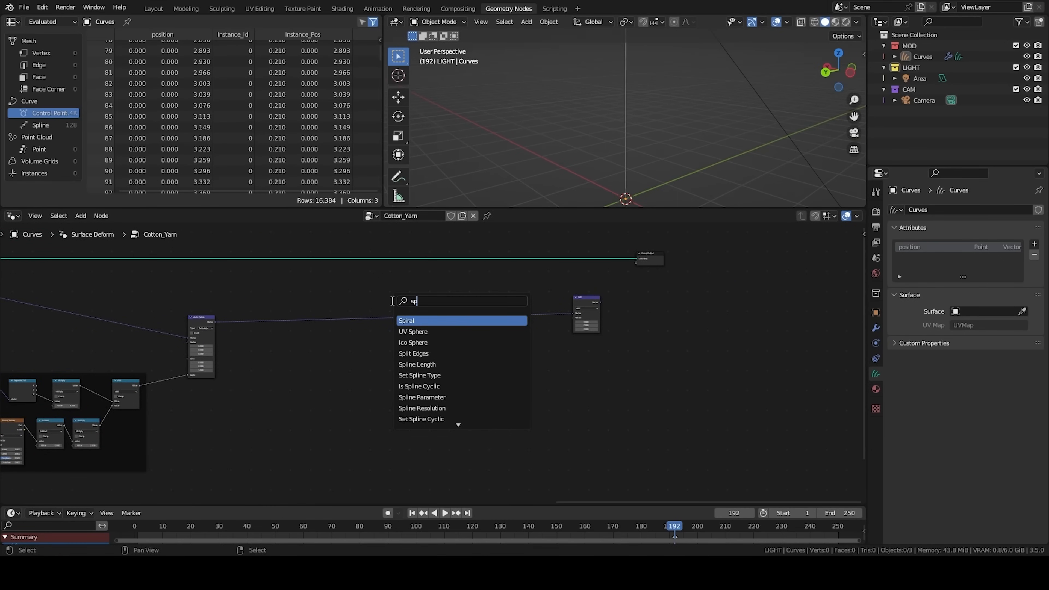
key(Down)
key(Down)
key(Down)
key(Return)
click(312, 390)
Step: Add a Math node set to Multiply and connect the Spline Parameter's Factor to its first value
scroll(323, 417, up, 6)
scroll(395, 399, up, 2)
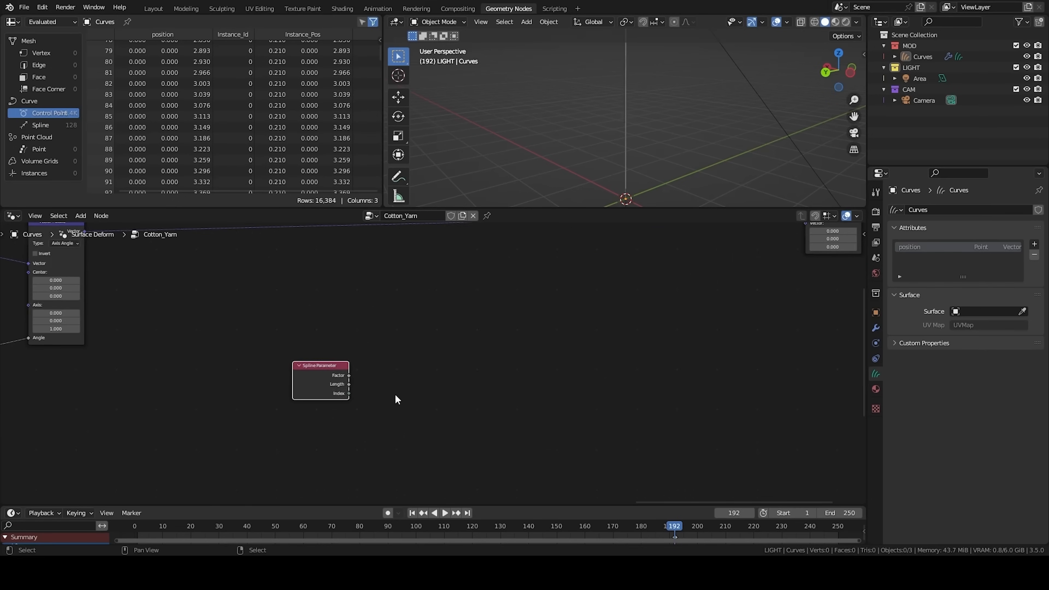
key(q)
click(368, 351)
click(372, 355)
drag(323, 382, 403, 447)
drag(428, 439, 373, 400)
click(400, 379)
click(408, 419)
Step: Set the second value of the Multiply node fed by the Spline Parameter to 3
middle_drag(169, 415, 9, 444)
scroll(248, 433, up, 3)
click(247, 437)
text(2)
key(Return)
click(248, 437)
text(3)
key(Return)
Step: Add a Math node set to Add and connect the Multiply node's output to its first value
scroll(347, 386, down, 2)
key(q)
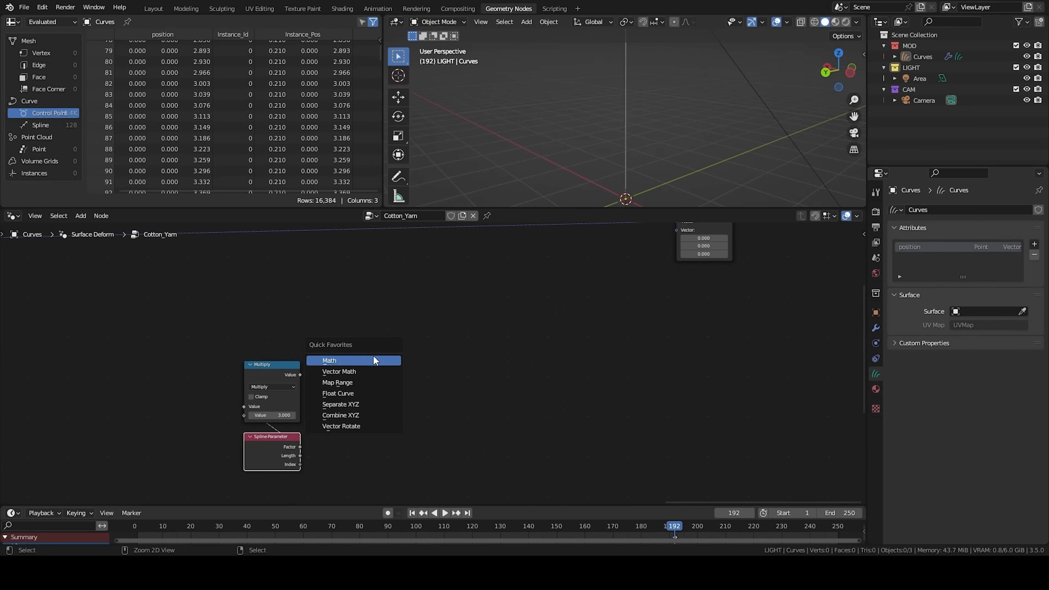
click(358, 362)
click(335, 357)
drag(300, 375, 332, 406)
Step: Add a Scene Time node below the math Add node
middle_drag(351, 474, 388, 360)
key(shift+a)
text(scen)
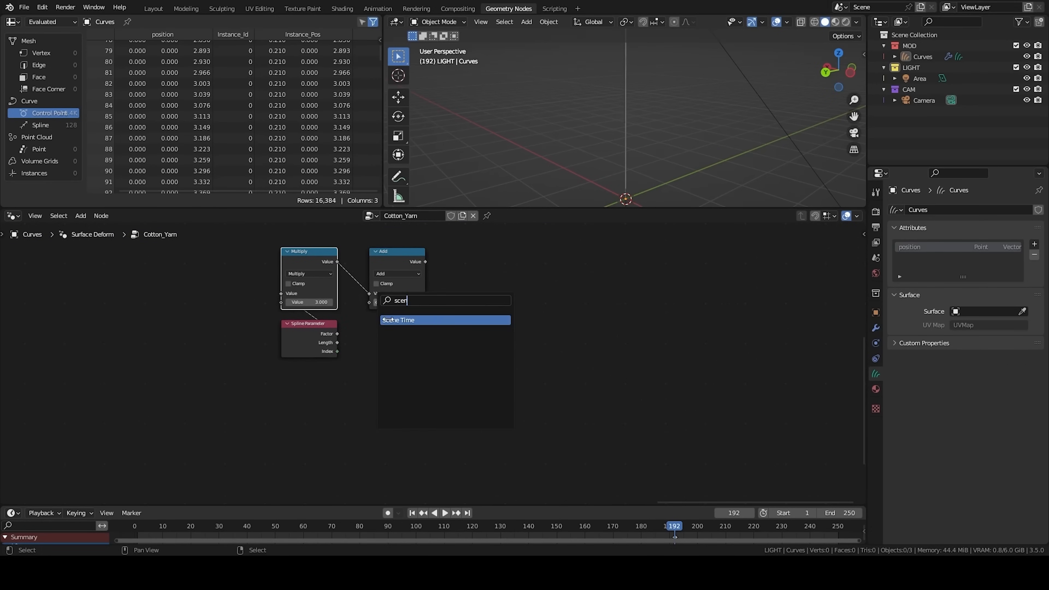
click(407, 321)
click(400, 420)
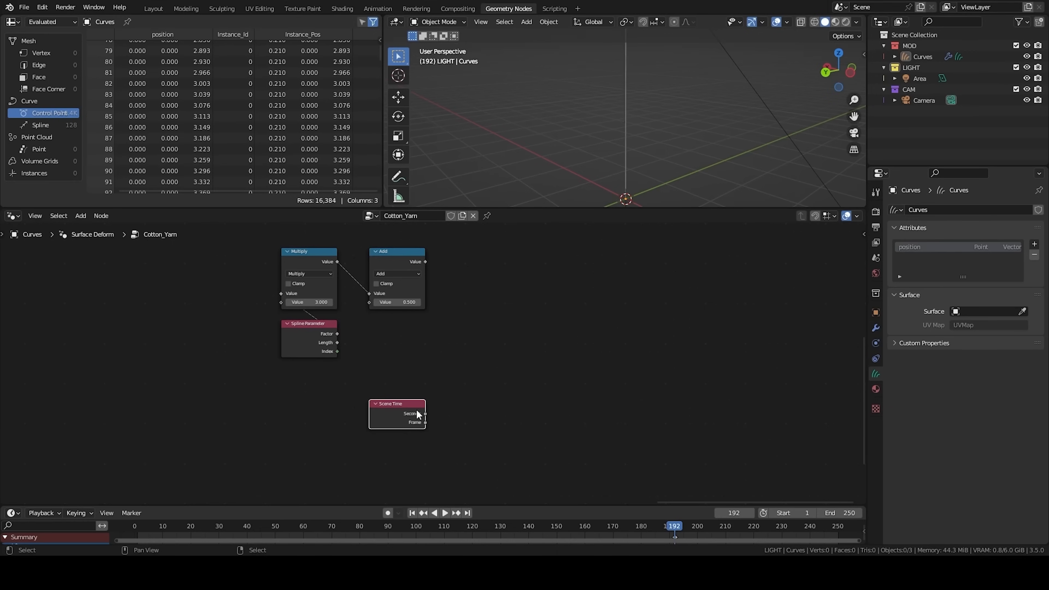
Step: Check the scene's frame rate in the output settings and play the animation from its start
drag(332, 505, 332, 492)
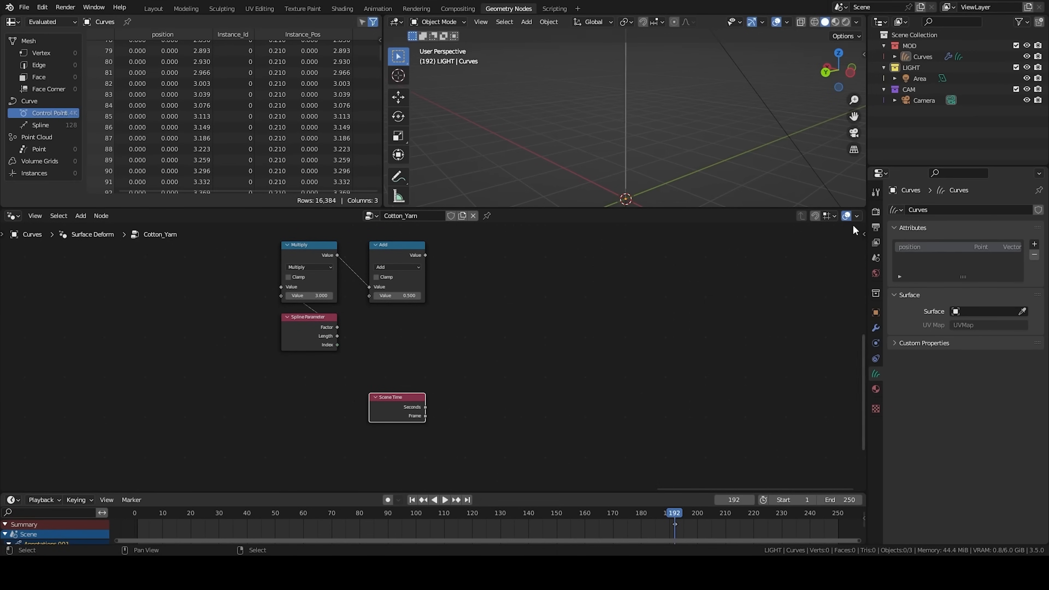
click(876, 227)
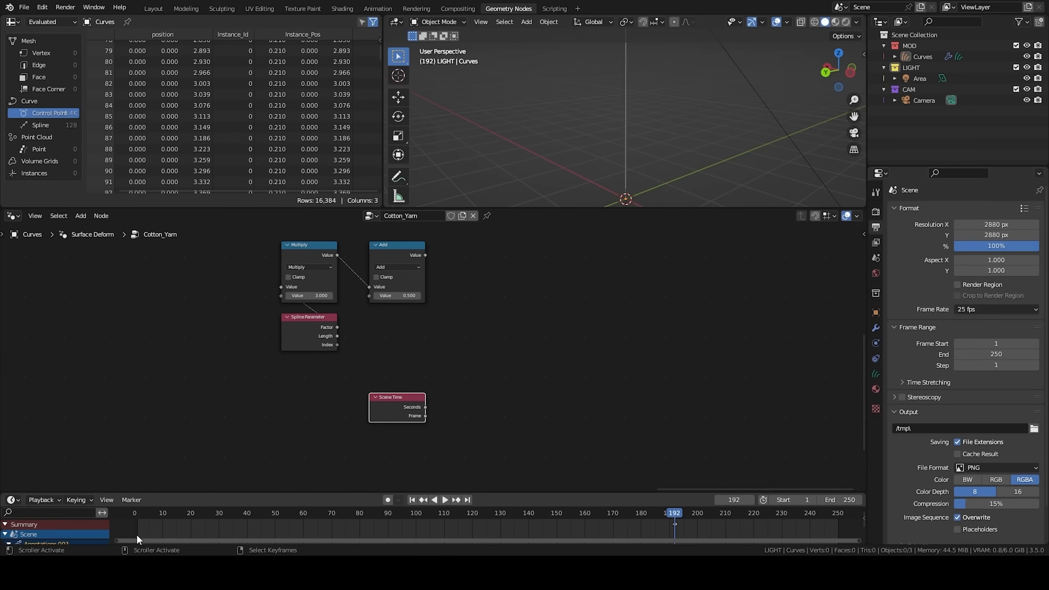
click(132, 515)
key(space)
key(space)
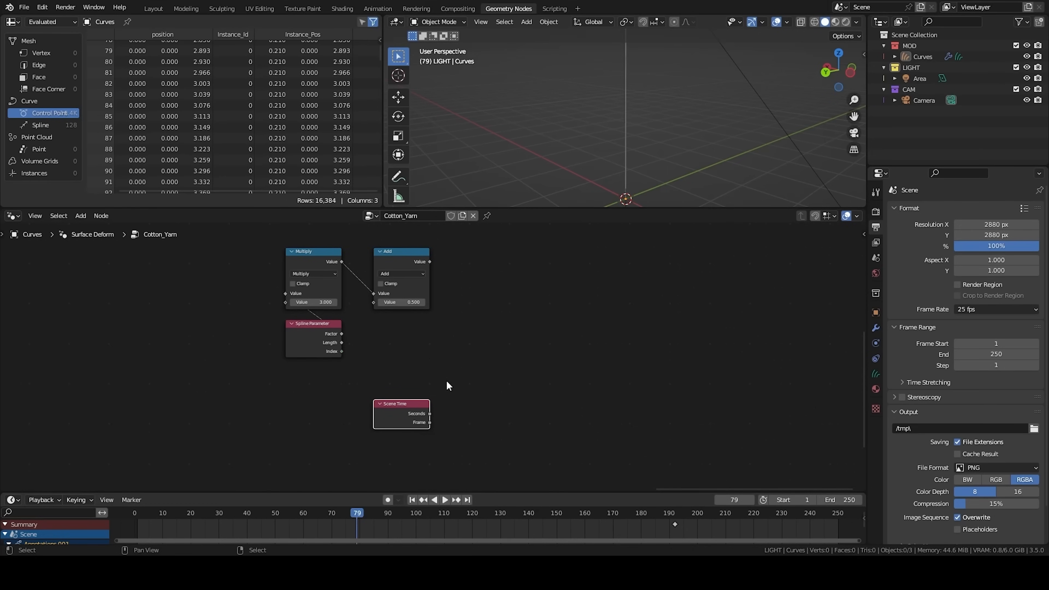
Step: Place a Math node set to Multiply above Scene Time and connect its output to the Add node's second value
key(shift+a)
click(388, 359)
click(373, 317)
drag(429, 334, 372, 302)
click(401, 346)
click(402, 364)
Step: Connect Scene Time's Seconds to the new Multiply node and set its second value to -0.5
drag(429, 413, 373, 366)
click(378, 374)
text(-0.500)
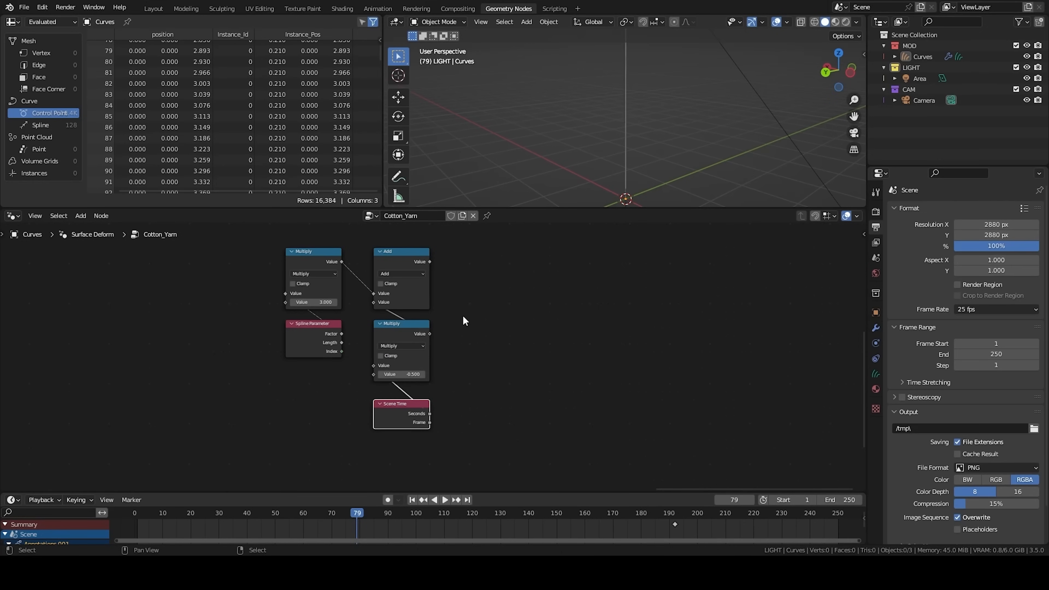
Step: Add a Noise Texture node beyond the math Add node
scroll(462, 315, down, 4)
middle_drag(462, 315, 419, 364)
shift+middle_drag(640, 135, 623, 172)
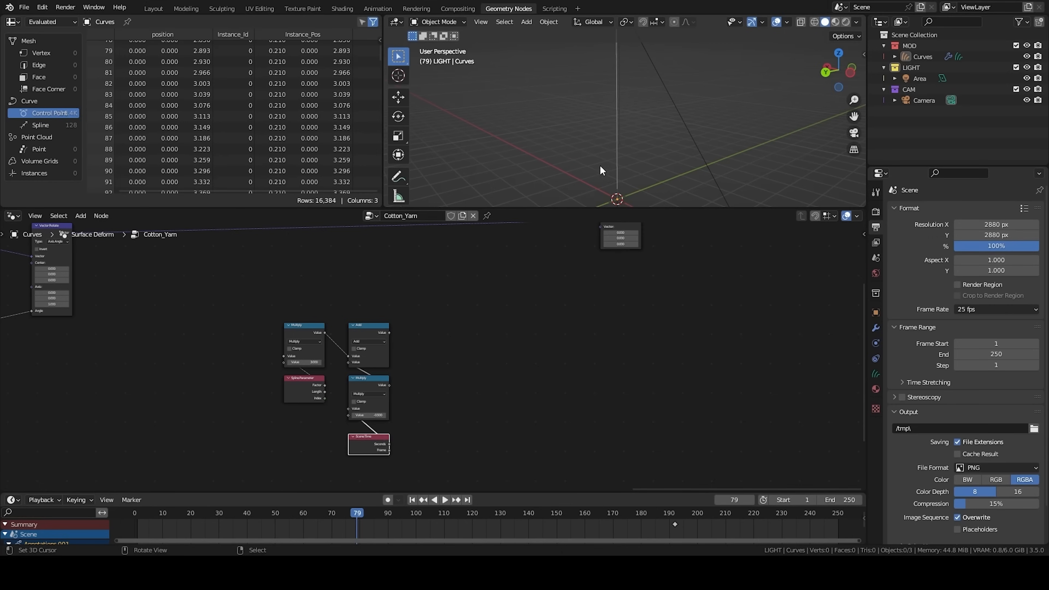
scroll(464, 344, up, 3)
key(shift+a)
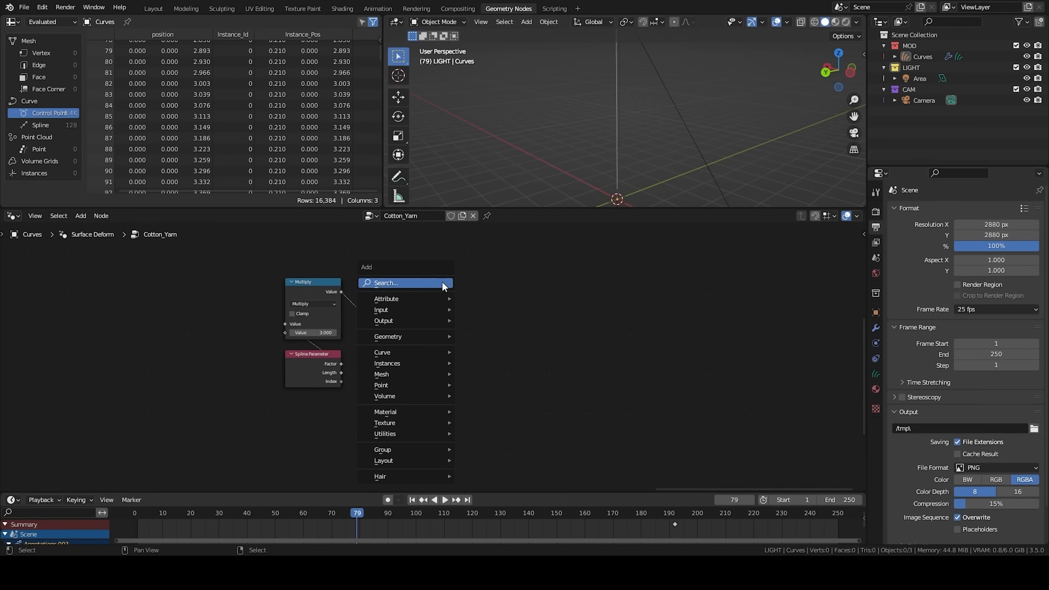
text(no)
key(Return)
click(469, 286)
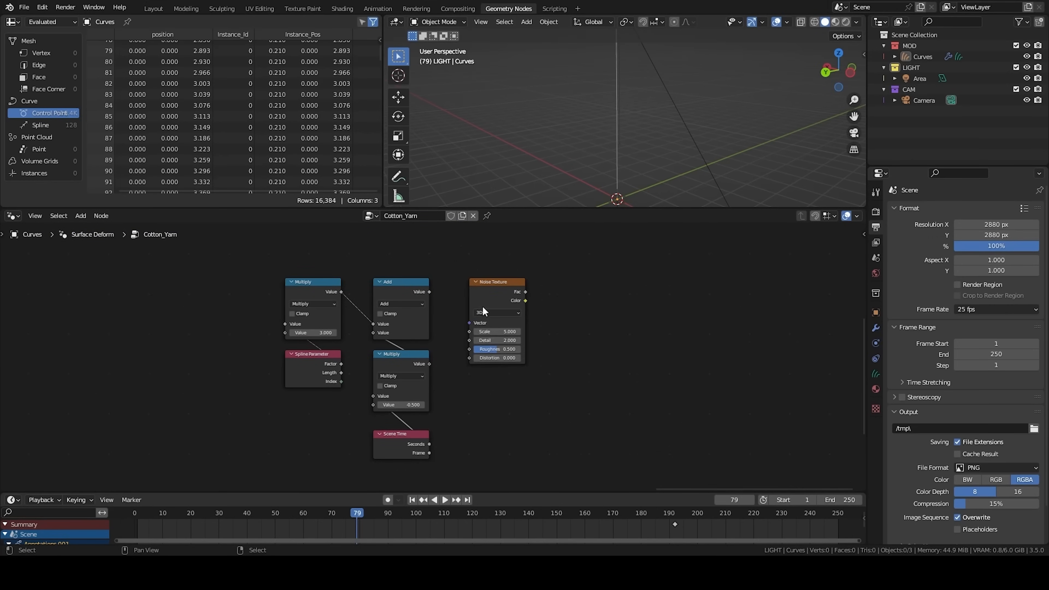
Step: Set the Noise Texture to 4D and connect the Add node's value to its W input
click(508, 312)
click(499, 349)
drag(428, 291, 470, 331)
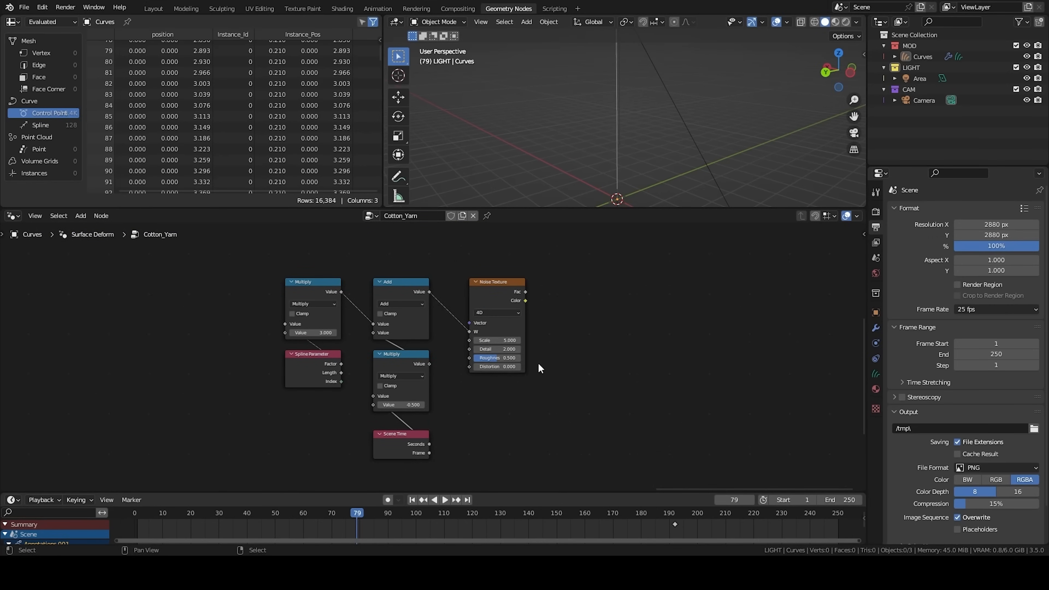
Step: Set the Noise Texture's Scale to 0.3
middle_drag(465, 426, 375, 395)
scroll(399, 351, up, 1)
click(404, 305)
text(0.3)
key(Return)
Step: Add a Vector Math node set to Subtract after the Noise Texture
scroll(435, 270, down, 1)
middle_drag(474, 266, 418, 292)
scroll(451, 330, down, 2)
key(q)
click(459, 293)
click(402, 283)
click(422, 299)
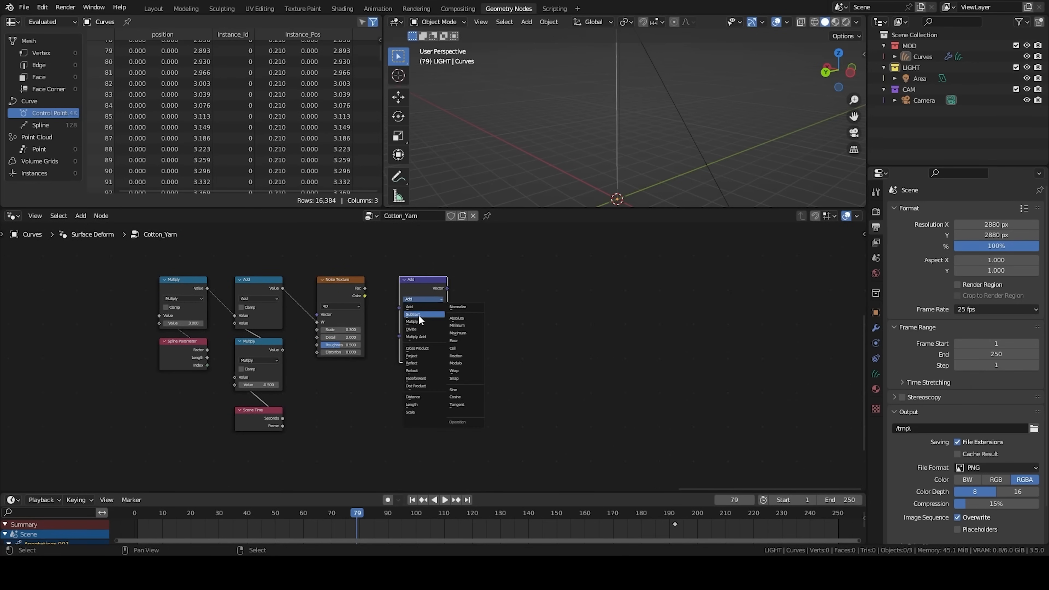
click(418, 316)
Step: Examine the noise, Subtract and Multiply settings in the existing rotation angle frame for reference
middle_drag(202, 308, 521, 339)
scroll(521, 340, down, 4)
middle_drag(257, 366, 633, 324)
scroll(633, 325, up, 6)
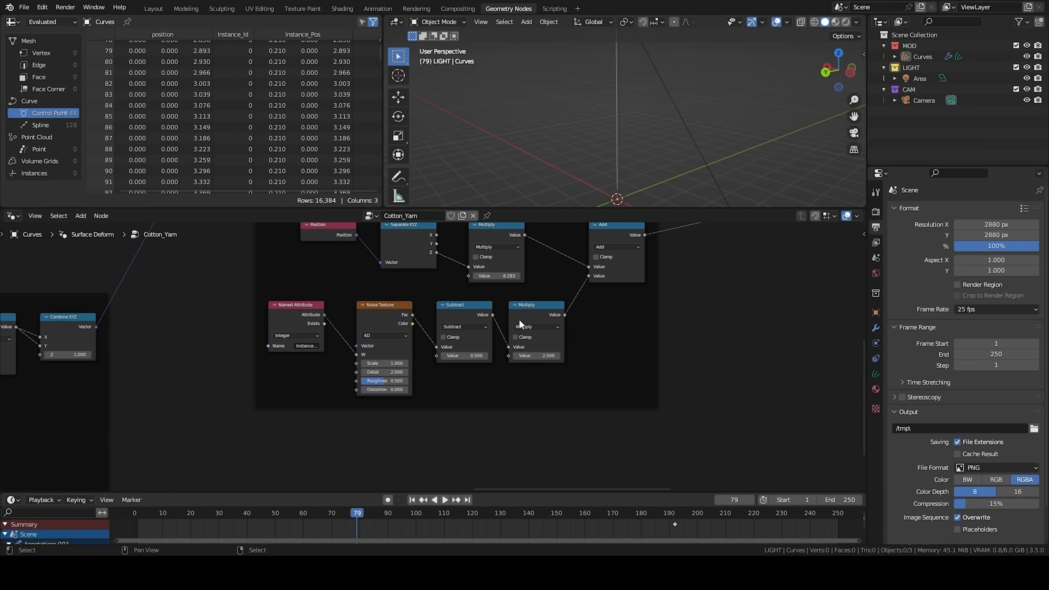
drag(466, 321, 458, 321)
click(529, 315)
scroll(611, 343, down, 2)
middle_drag(859, 298, 204, 311)
Step: Set the vector Subtract's second vector to 0.5 on all axes and connect the noise Color to its first vector
click(589, 268)
scroll(590, 269, up, 2)
drag(616, 325, 616, 341)
text(.5)
key(Return)
drag(543, 270, 585, 260)
Step: Duplicate the vector Subtract node, set the copy to Scale, and feed it the Subtract result
middle_drag(595, 285, 381, 316)
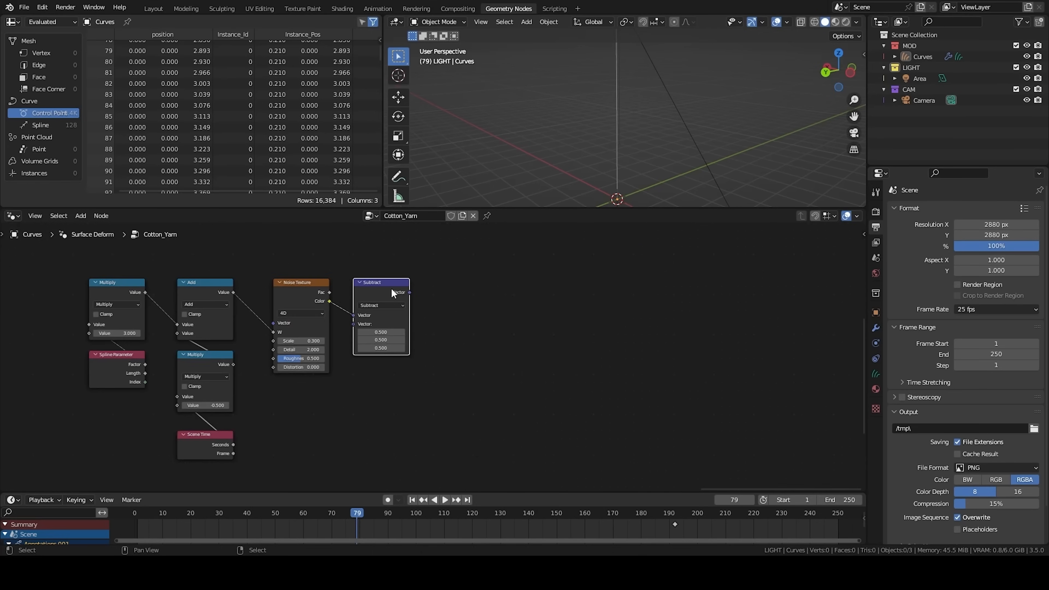
key(shift+d)
click(475, 295)
click(474, 305)
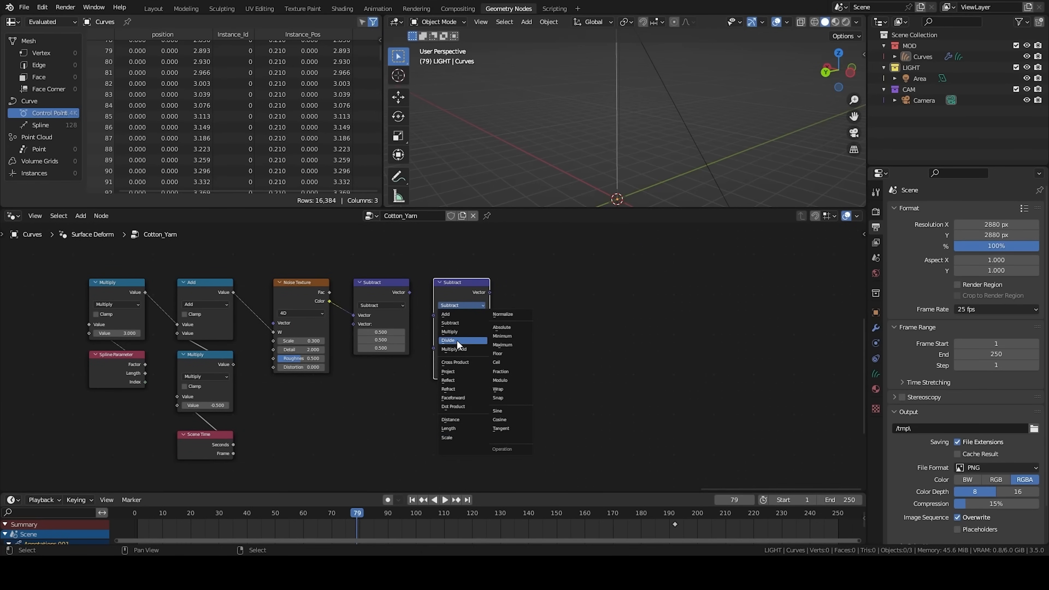
click(455, 332)
click(461, 306)
click(446, 438)
drag(409, 292, 433, 315)
Step: Set the vector Scale node's factor to 0.87
scroll(457, 303, up, 2)
click(472, 284)
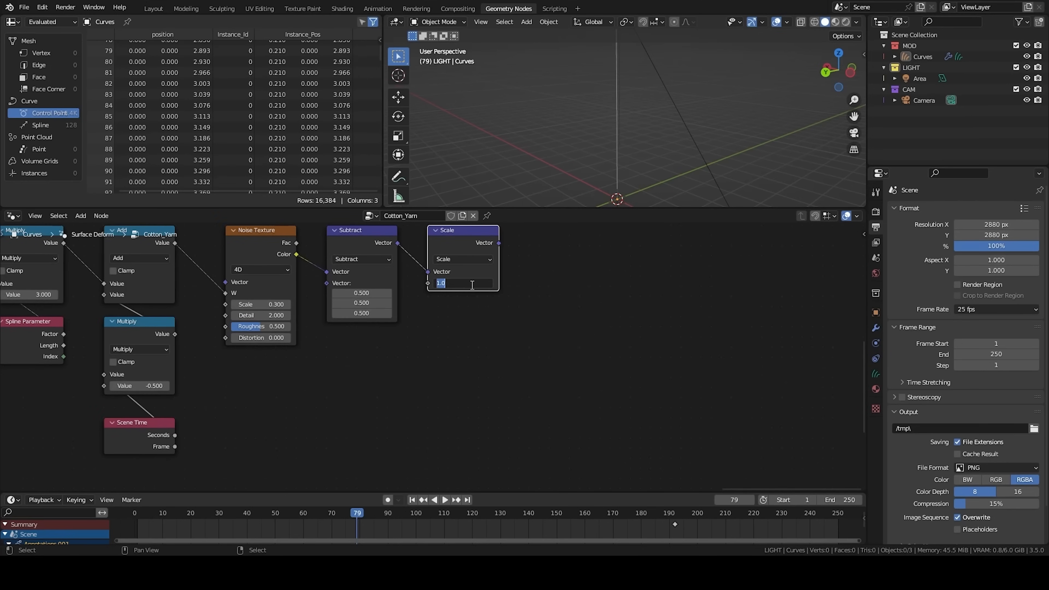
text(.87+)
key(BackSpace)
key(Return)
Step: Duplicate the vector Scale node and connect the first Scale's output to the copy's vector input
middle_drag(508, 232, 408, 308)
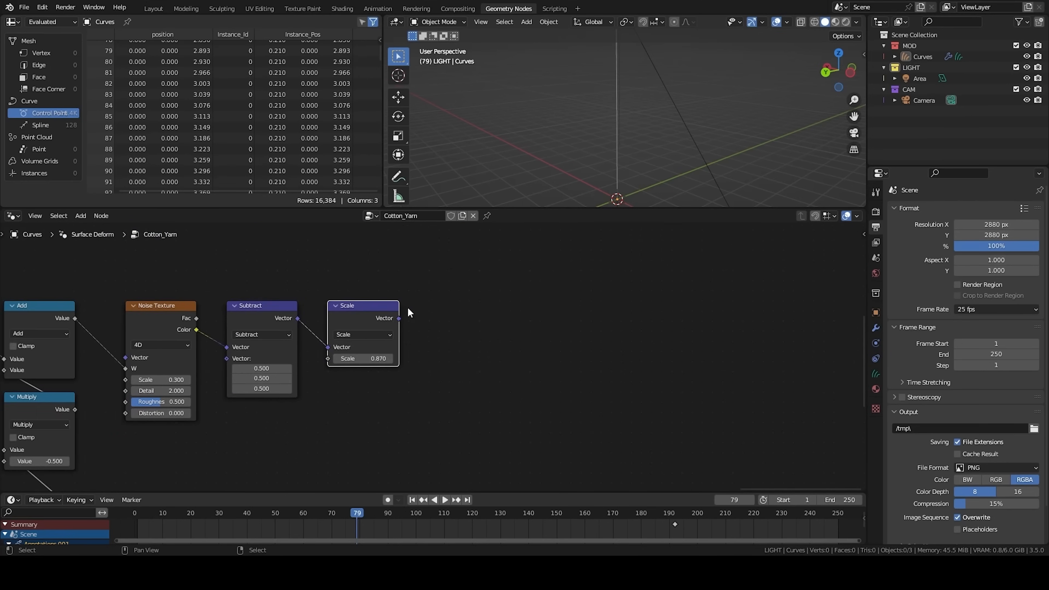
key(shift+d)
click(517, 322)
drag(398, 318, 450, 346)
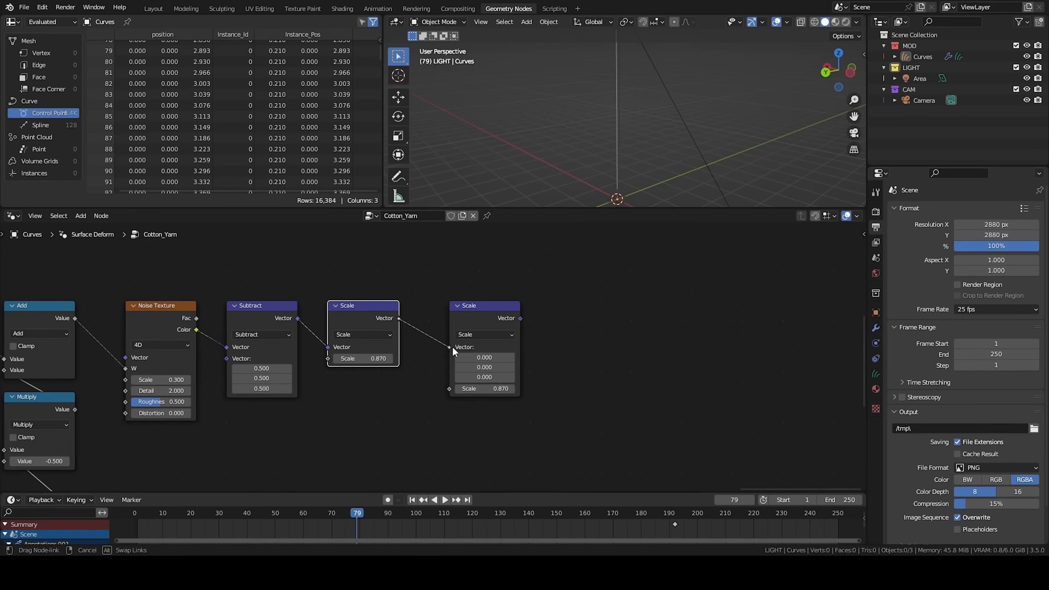
Step: Duplicate the Spline Parameter node and connect its Factor to the second Scale node's Scale input
scroll(646, 99, down, 1)
middle_drag(54, 490, 238, 408)
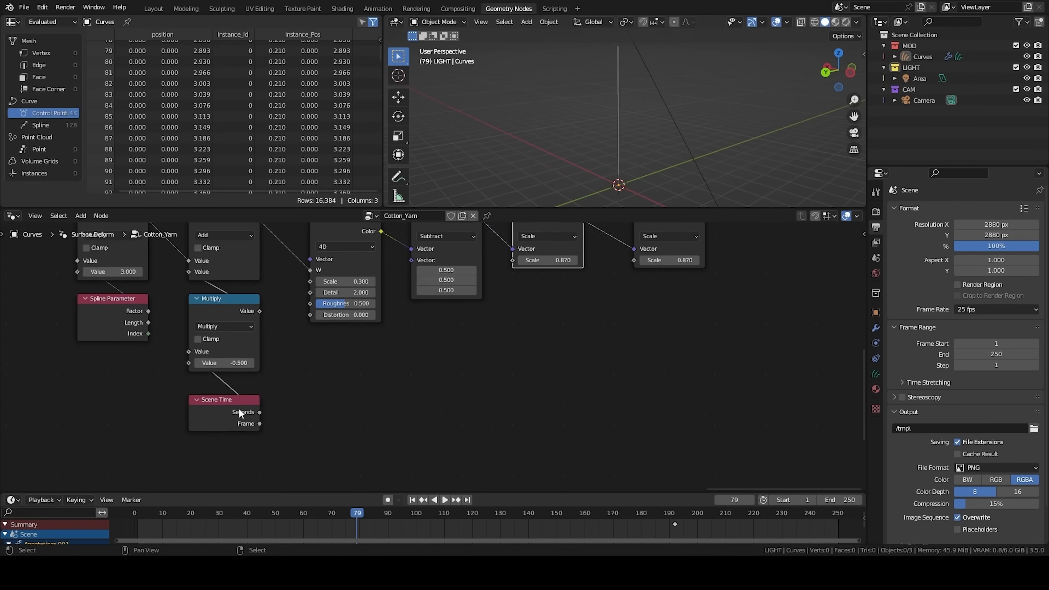
click(101, 305)
key(shift+d)
click(531, 340)
middle_drag(612, 330, 381, 420)
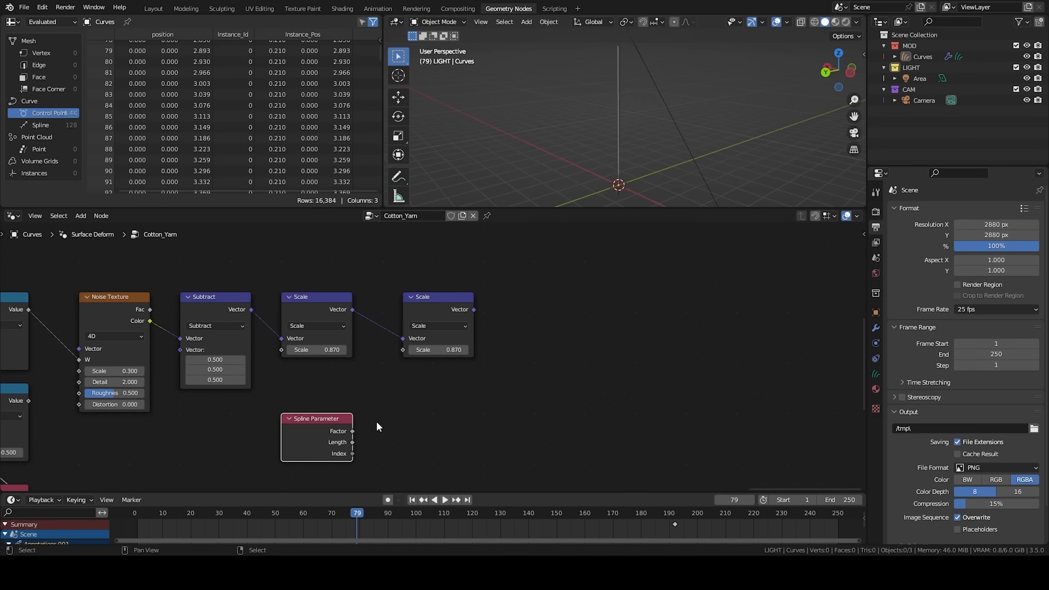
middle_drag(658, 115, 567, 145)
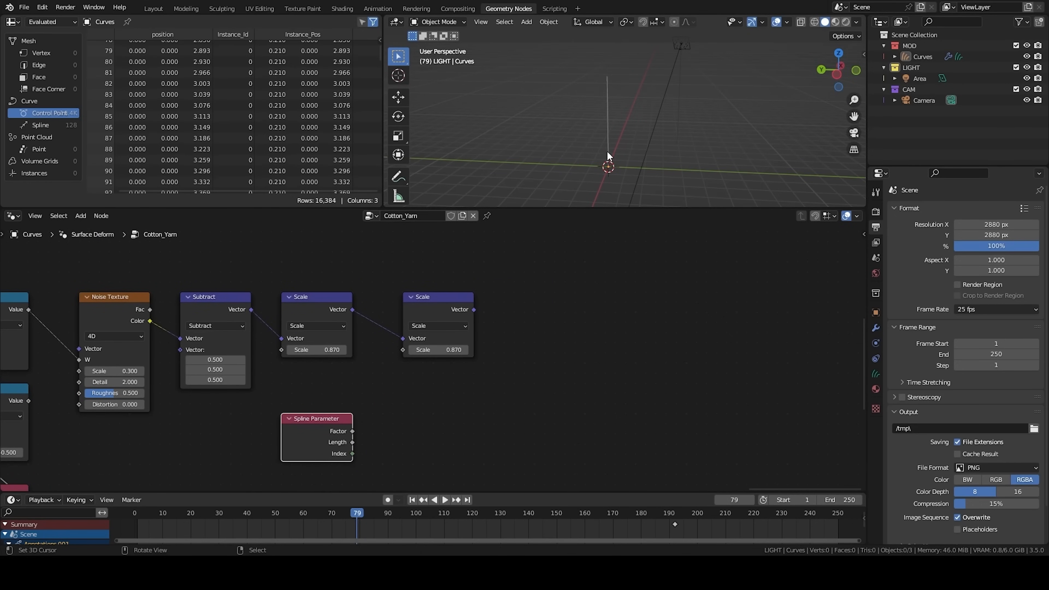
drag(352, 431, 402, 350)
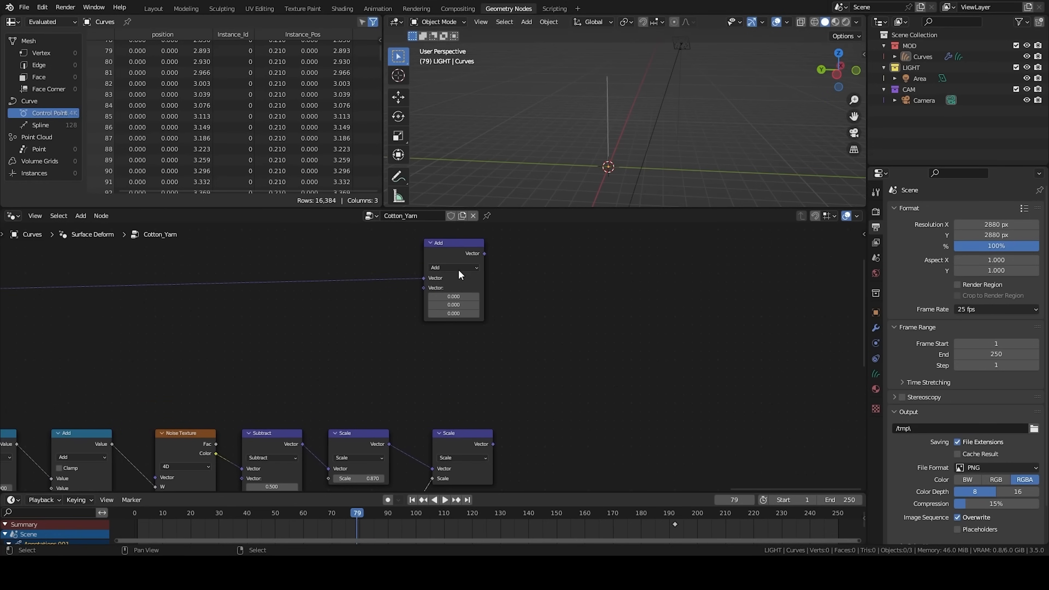
Step: Move the vector Add node farther along and connect the second Scale node's vector to its second input
drag(459, 270, 564, 278)
drag(493, 444, 529, 295)
drag(565, 259, 614, 269)
Step: Enclose the animated noise offset nodes in a frame and save the file
middle_drag(289, 444, 294, 443)
drag(165, 293, 693, 491)
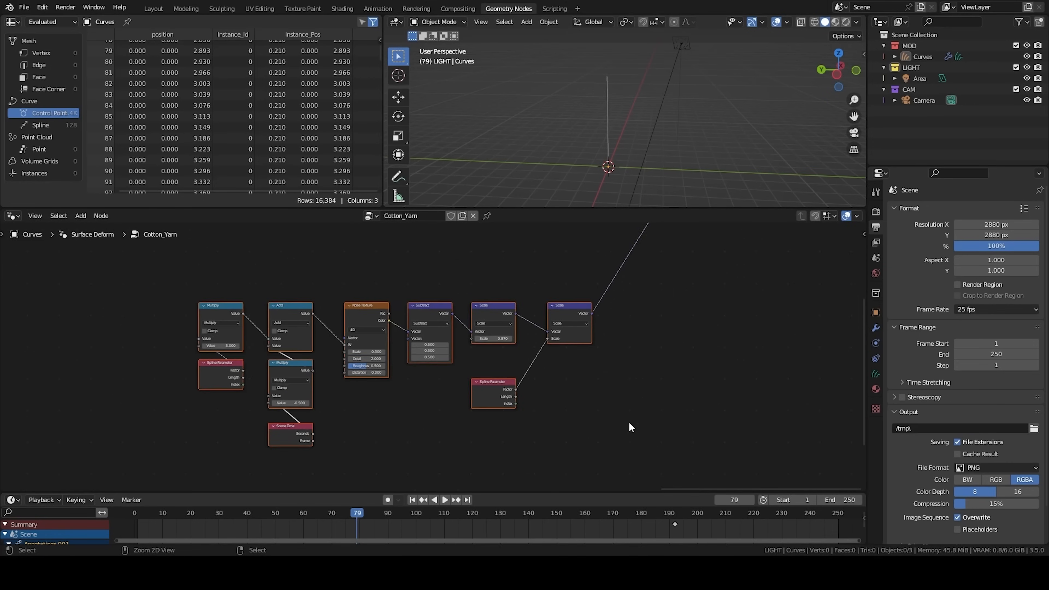
key(ctrl+j)
click(563, 355)
click(371, 312)
middle_drag(371, 312, 229, 429)
key(ctrl+s)
Step: Move the Group Output farther along, insert a Set Position node on the geometry link, and connect the vector Add result to Position
middle_drag(544, 228, 370, 296)
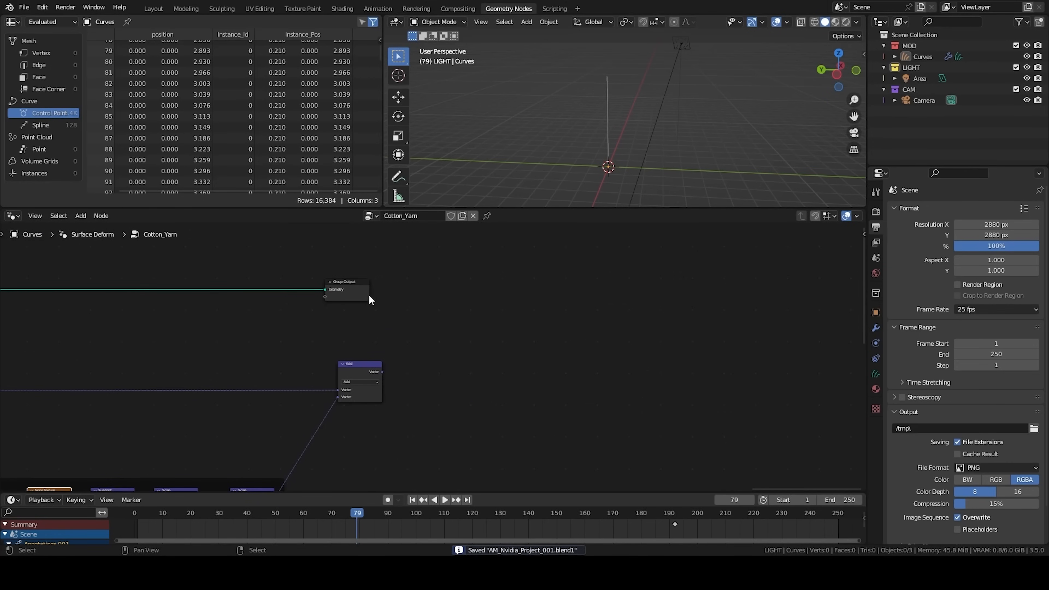
drag(363, 293, 762, 281)
scroll(762, 280, down, 1)
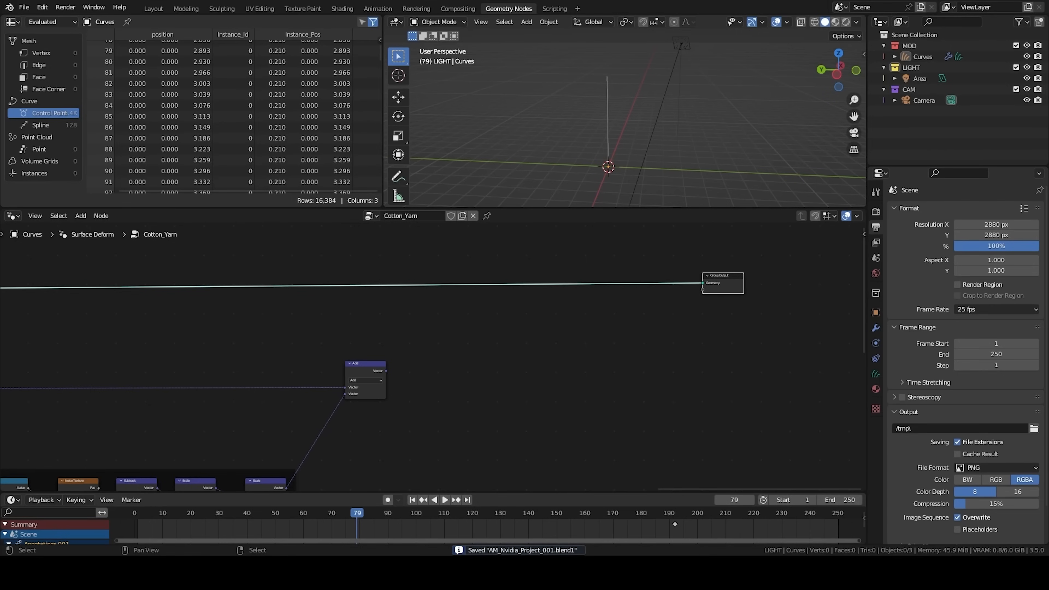
key(shift+a)
click(481, 284)
text(set)
click(508, 324)
click(501, 289)
scroll(425, 259, up, 4)
drag(371, 412, 496, 291)
Step: Play the animation in a maximized viewport and examine the yarn's twist and movement from different angles
key(ctrl+space)
key(space)
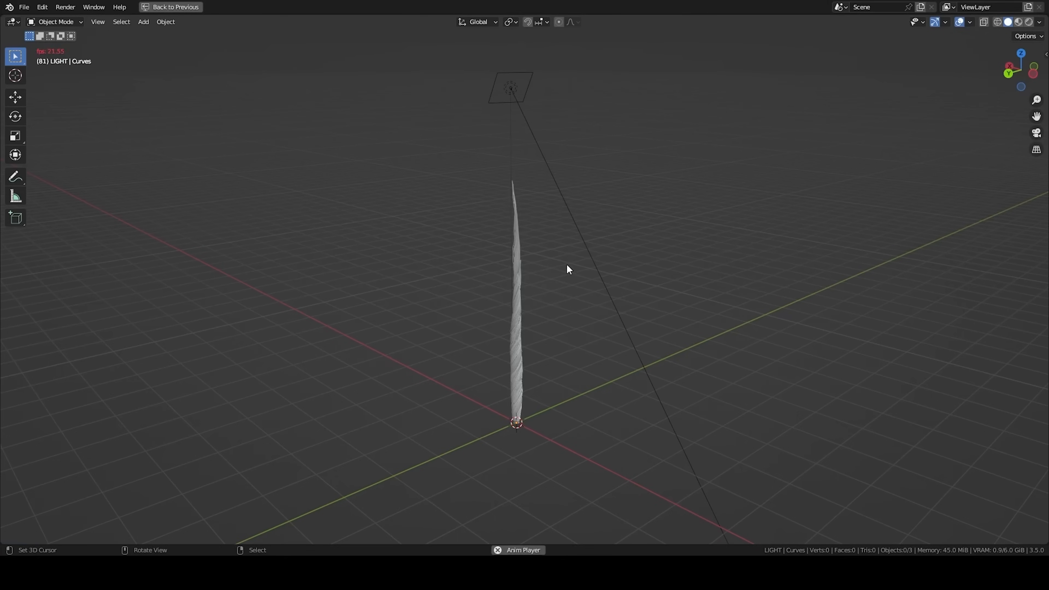
scroll(522, 318, up, 3)
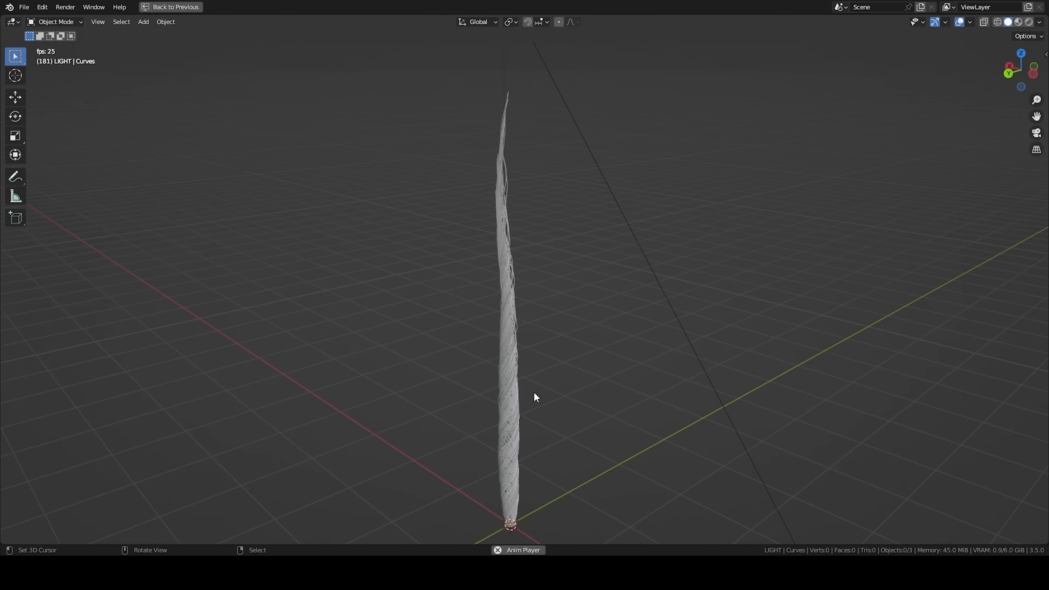
middle_drag(496, 192, 425, 392)
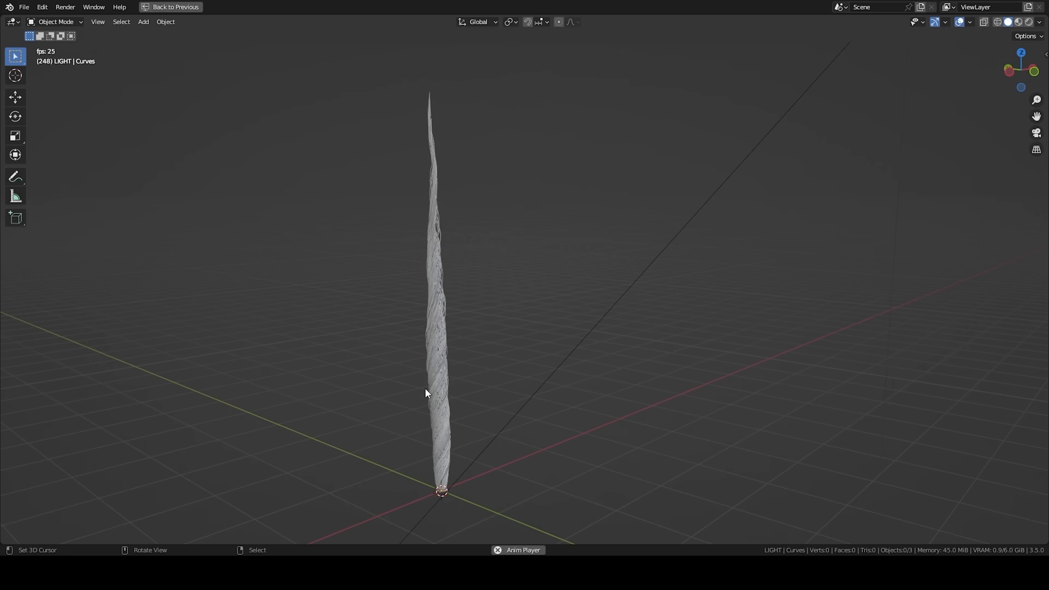
key(ctrl+space)
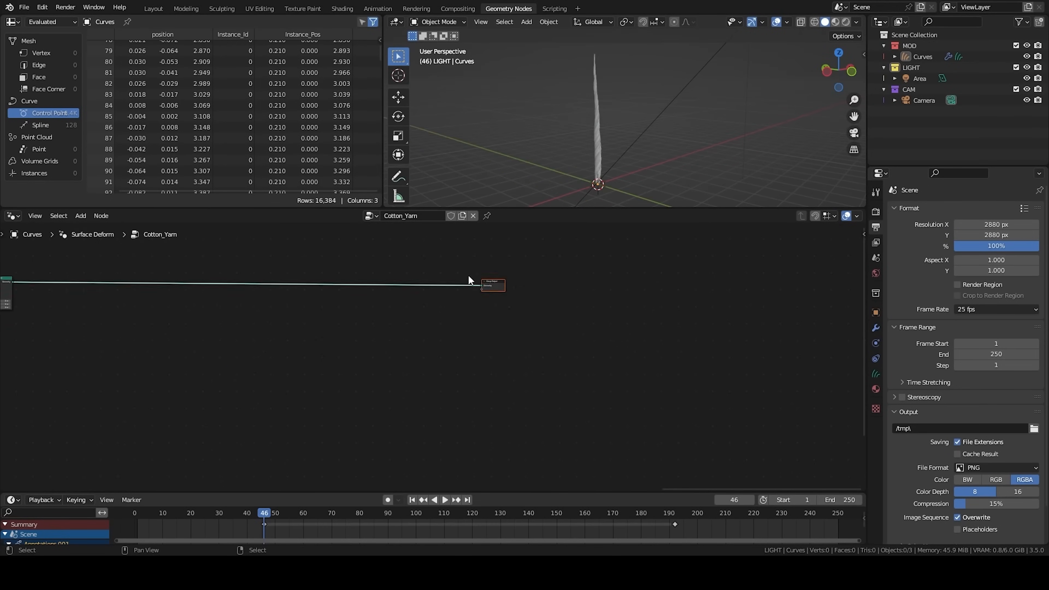
Step: Move the Group Output farther from Set Position and select the yarn curves in the viewport
key(g)
click(701, 306)
right_click(596, 165)
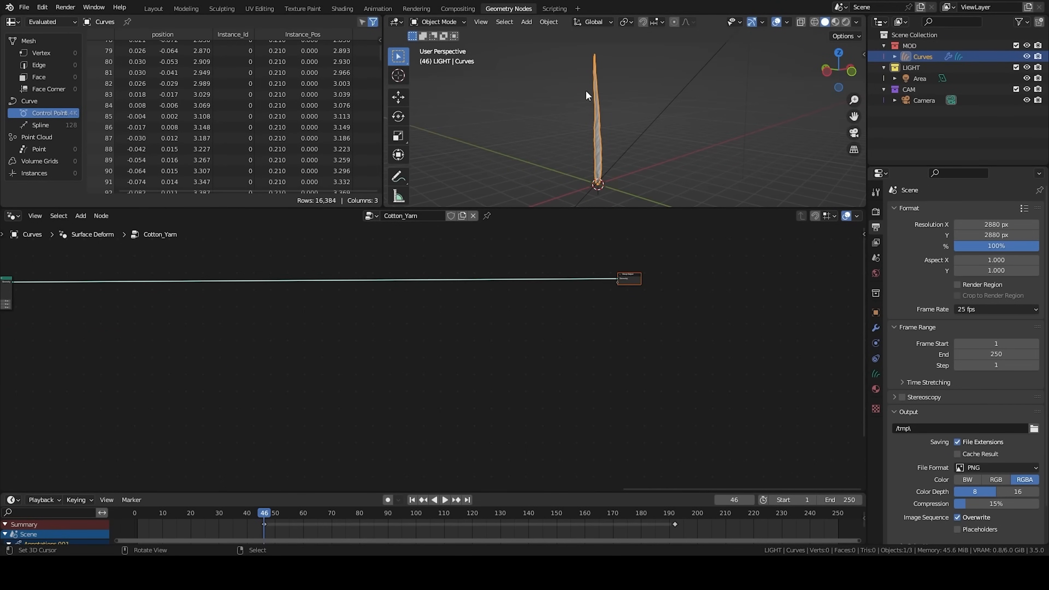
Step: Add an Index node below the geometry link after the Set Position node
middle_drag(315, 352, 363, 346)
key(shift+a)
click(256, 349)
text(ind)
key(Return)
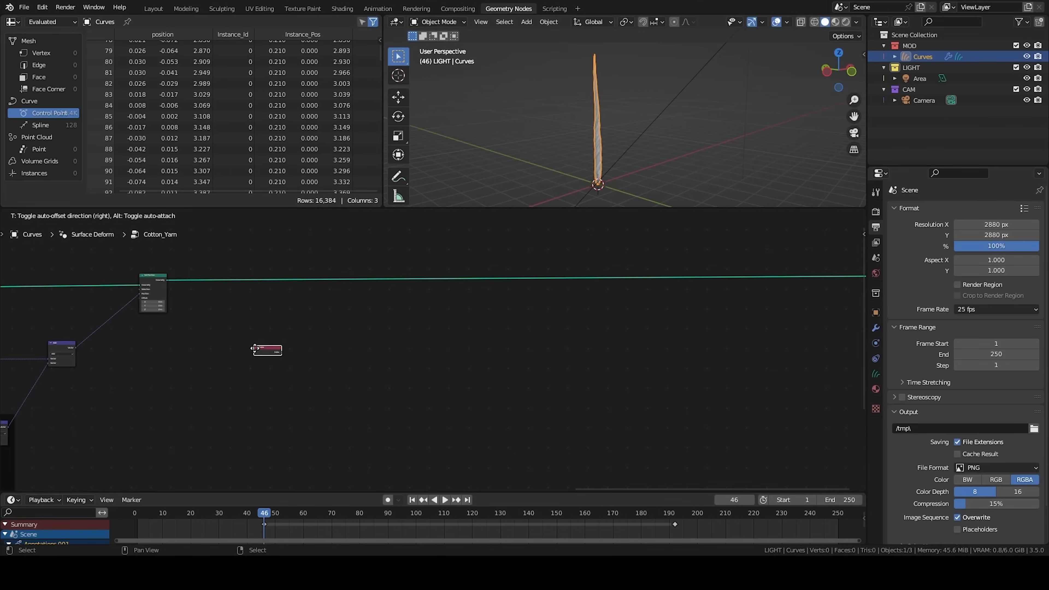
click(246, 398)
Step: Add an Evaluate on Domain node above the Index node and set its domain to Spline
key(shift+a)
click(366, 286)
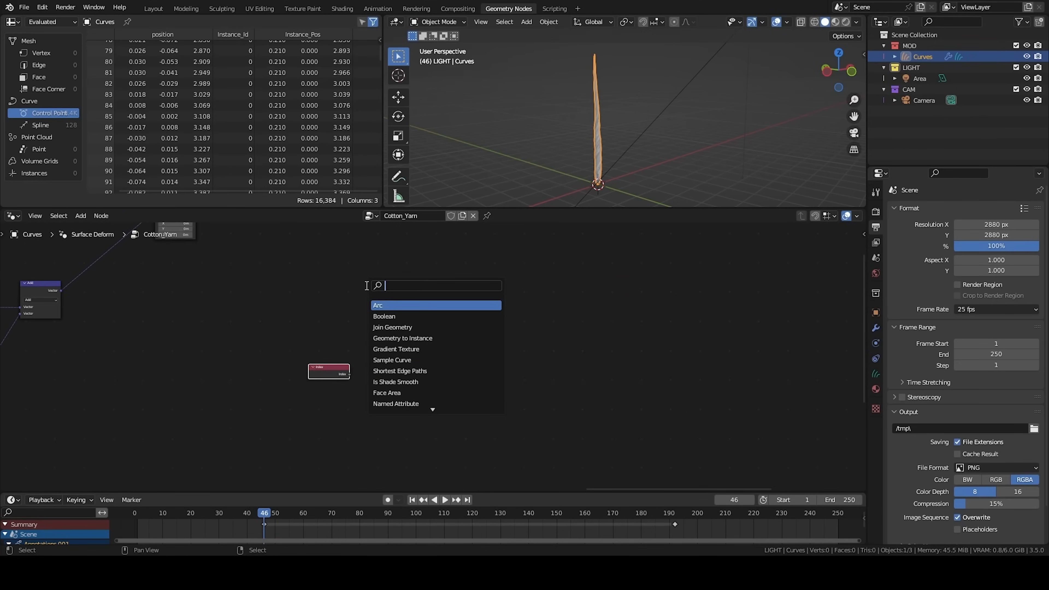
text(evaluate on)
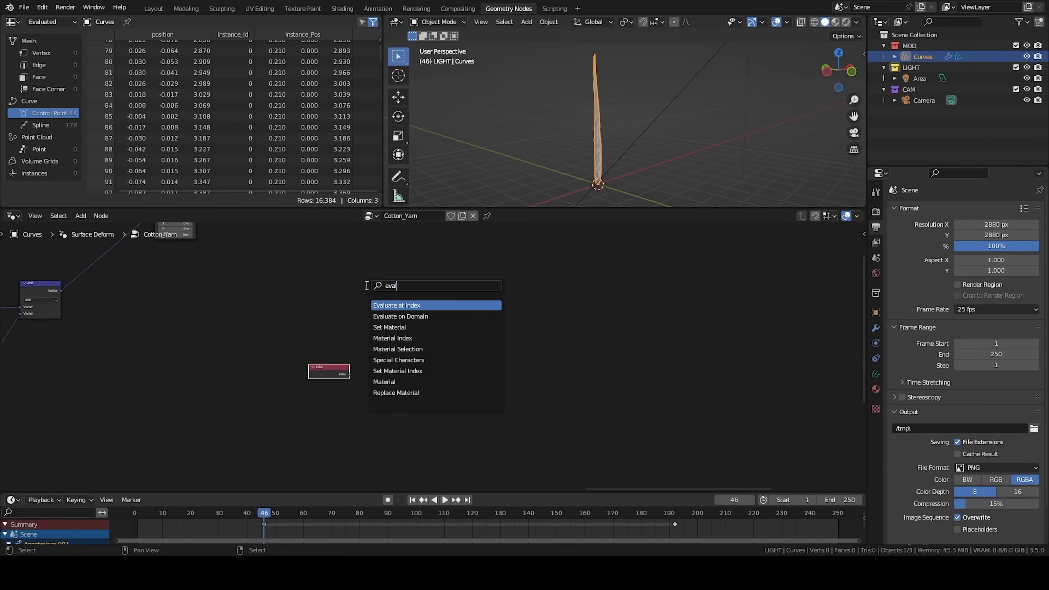
key(Return)
click(305, 322)
scroll(326, 338, up, 3)
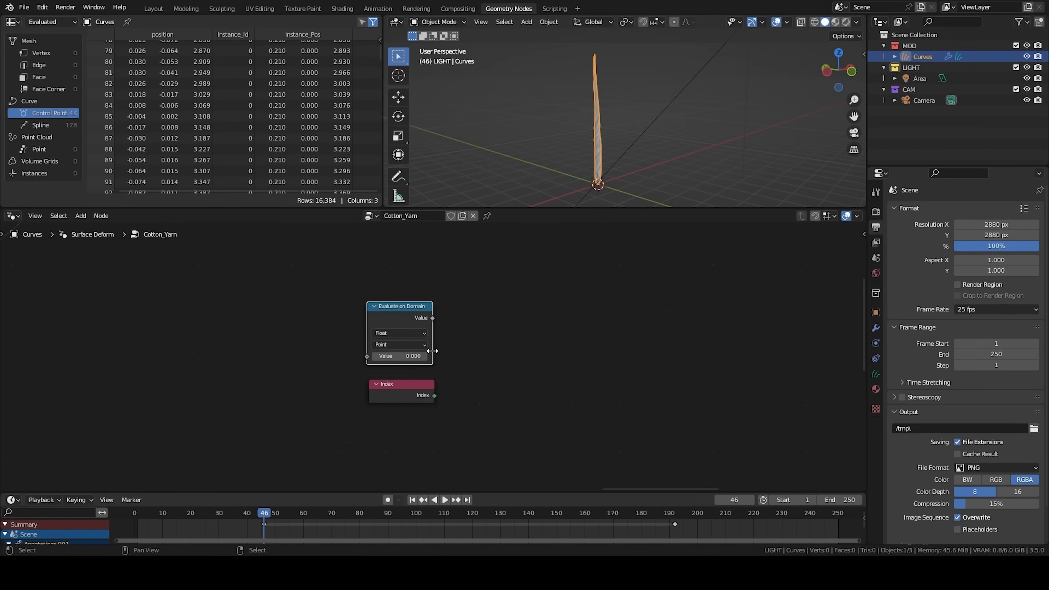
click(396, 344)
click(396, 399)
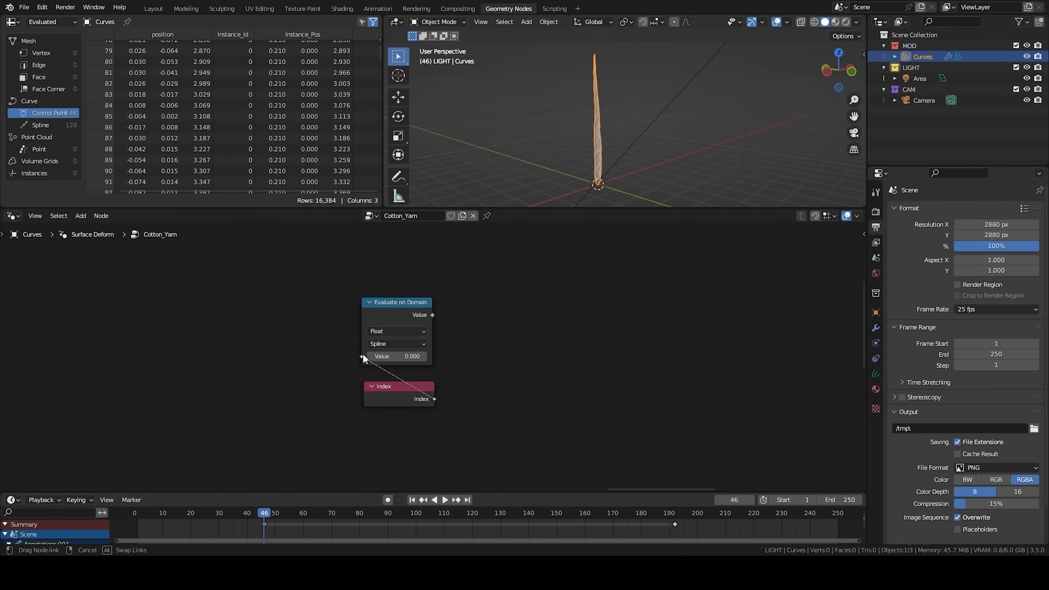
Step: Add a White Noise Texture node beside Evaluate on Domain and feed the domain Value into its Vector input
scroll(362, 353, down, 1)
key(shift+a)
click(503, 295)
text(wh)
key(Return)
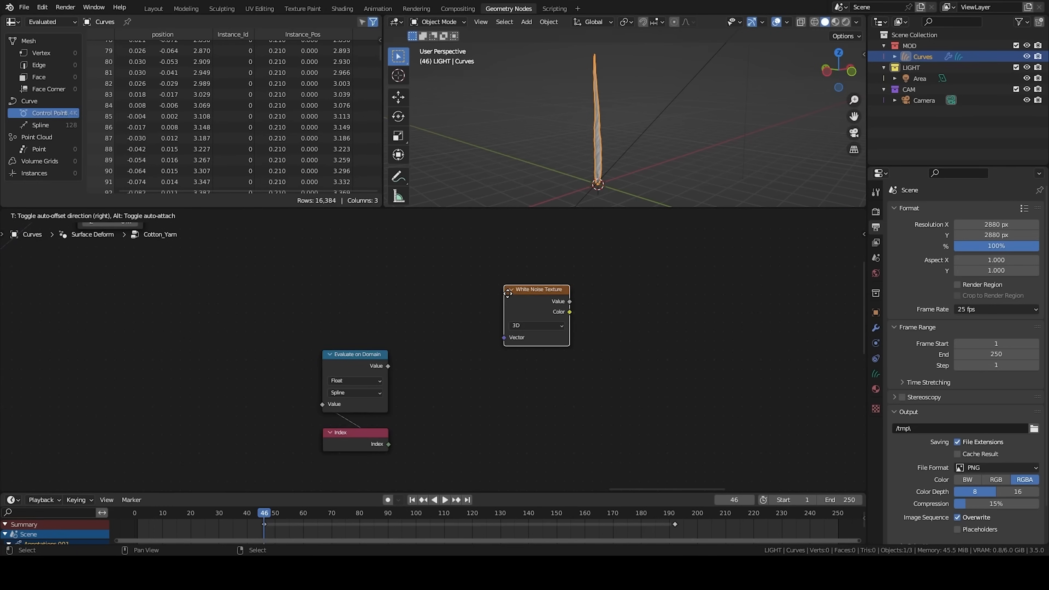
click(401, 376)
drag(388, 365, 415, 403)
Step: Preview the White Noise Value on the Set Position geometry through a Viewer node and inspect the yarn strands
middle_drag(291, 315, 336, 358)
scroll(337, 358, down, 2)
ctrl+shift+click(243, 249)
ctrl+shift+click(486, 398)
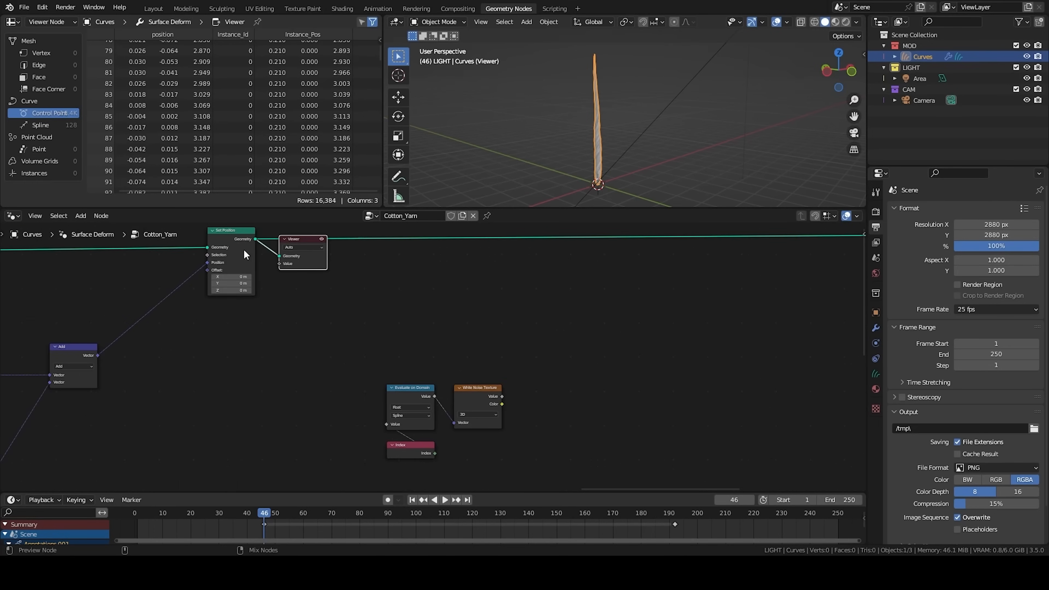
drag(302, 258, 627, 311)
scroll(585, 123, up, 5)
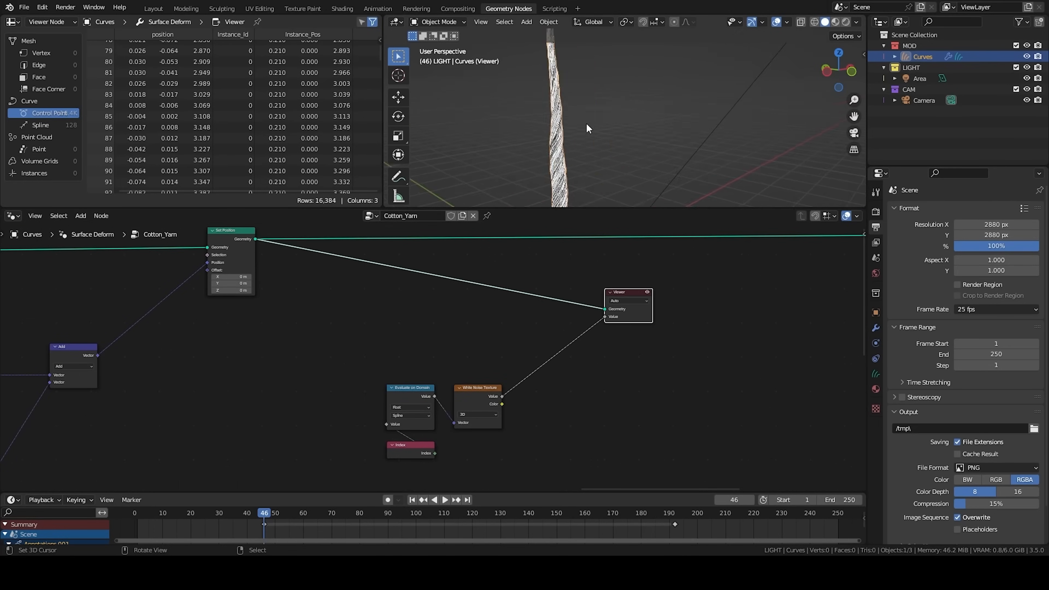
scroll(525, 148, down, 3)
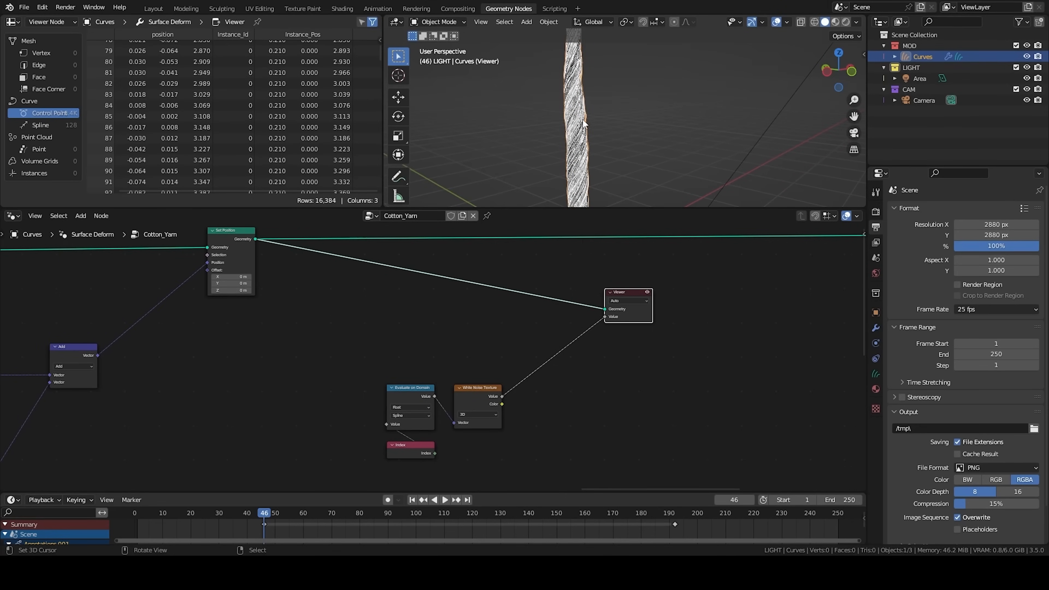
Step: Deselect the yarn curves and preview the White Noise Color output on the strands
click(562, 187)
ctrl+shift+click(481, 397)
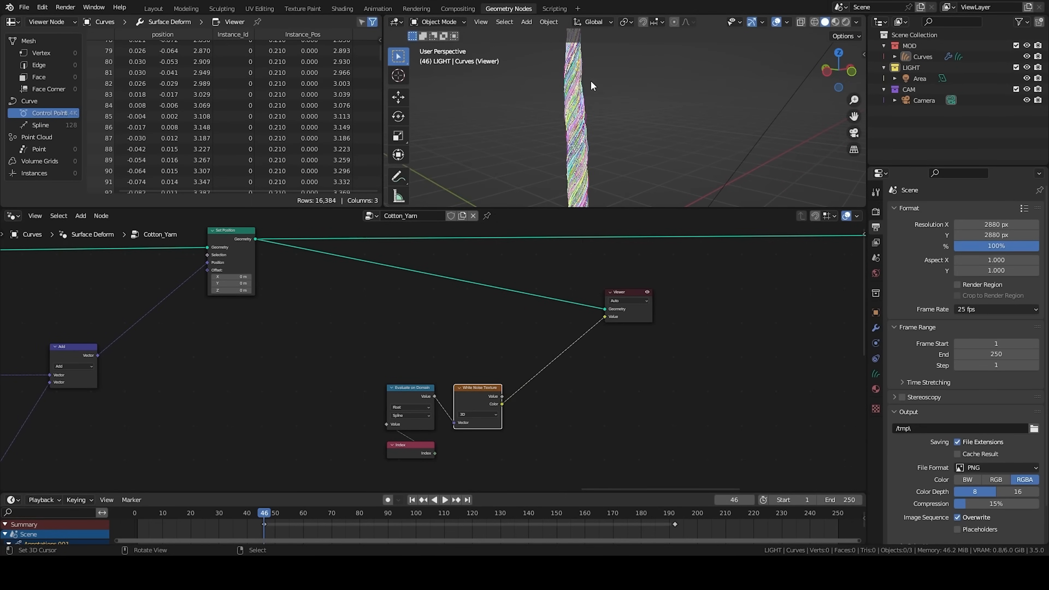
middle_drag(508, 363, 340, 427)
scroll(439, 354, up, 3)
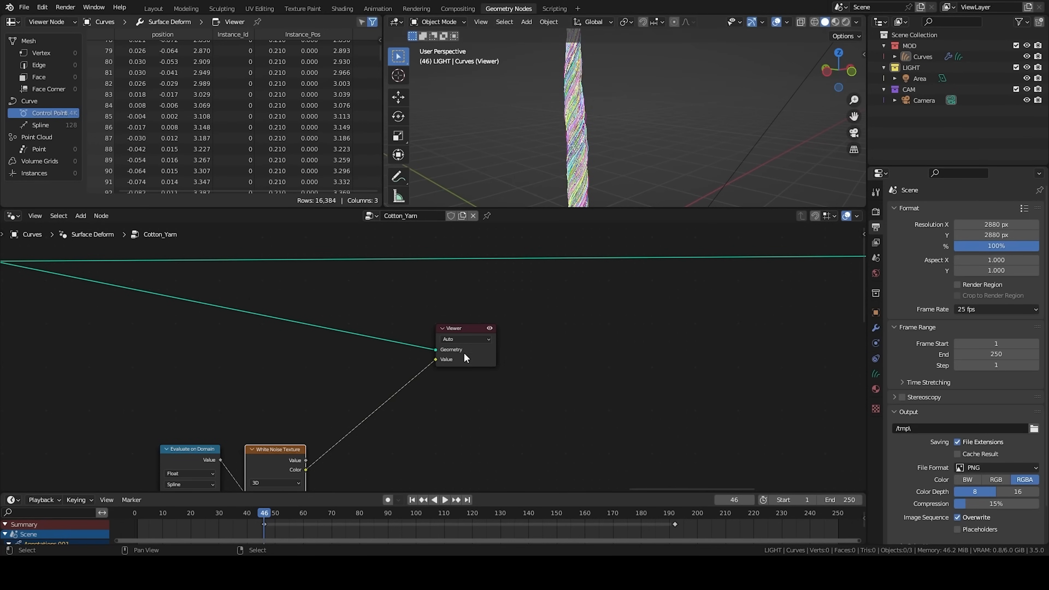
Step: Remove the Viewer and place an Add math node after White Noise Texture, fed by its Color output
middle_drag(461, 397, 483, 392)
scroll(418, 408, up, 3)
middle_drag(418, 408, 545, 358)
key(q)
click(427, 286)
click(461, 312)
key(g)
click(443, 335)
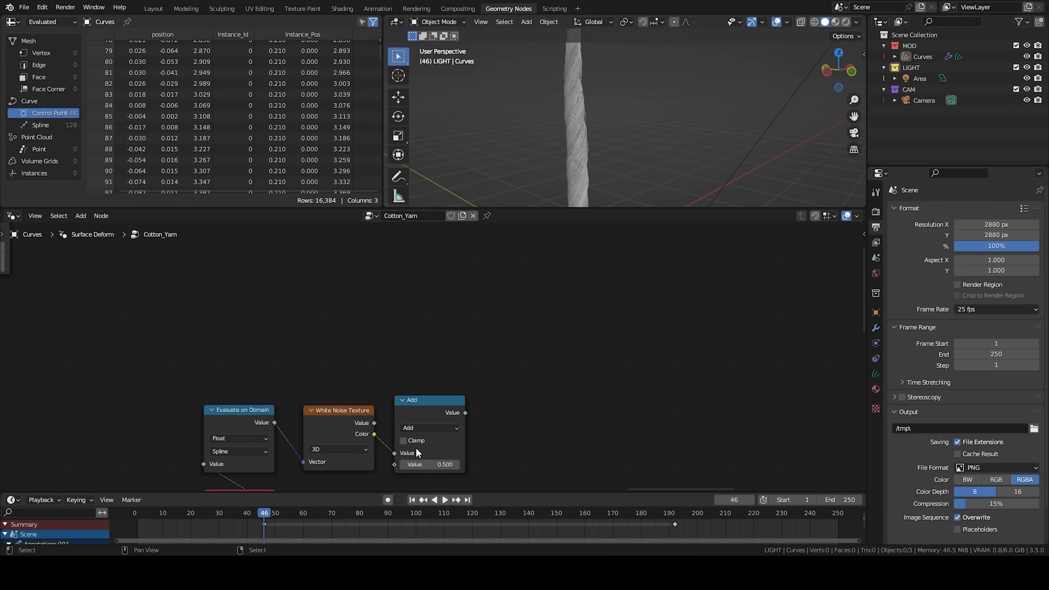
click(431, 418)
drag(432, 418, 432, 429)
key(alt+a)
scroll(420, 417, up, 4)
middle_drag(420, 416, 499, 318)
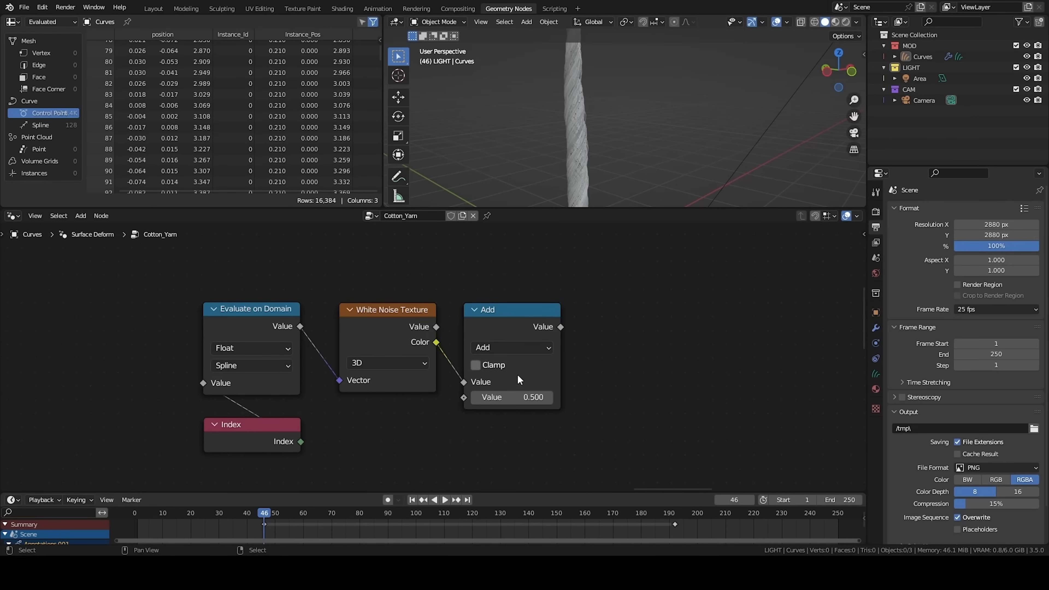
Step: Change the Add math node to Subtract, then follow it with a linked duplicate set to Multiply by 1.5
click(531, 348)
click(530, 204)
click(530, 319)
key(shift+d)
click(634, 302)
click(635, 347)
click(234, 201)
drag(561, 326, 592, 386)
click(644, 401)
text(1.5)
key(Return)
Step: Add a Spline Parameter node and an Add math node that sums the spline Length and the Multiply result
key(shift+a)
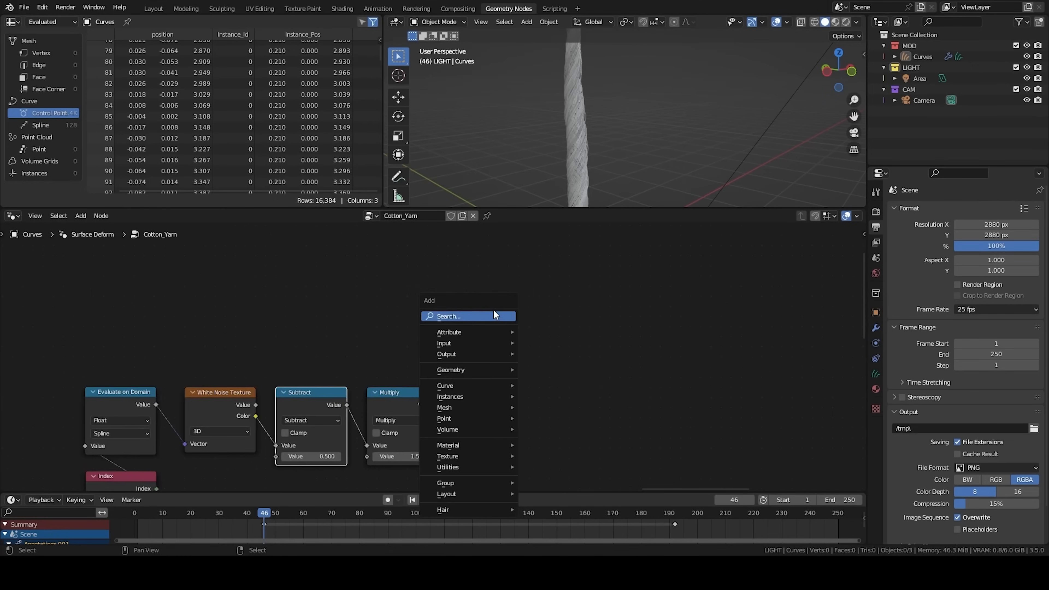
click(492, 317)
text(spline par)
key(Return)
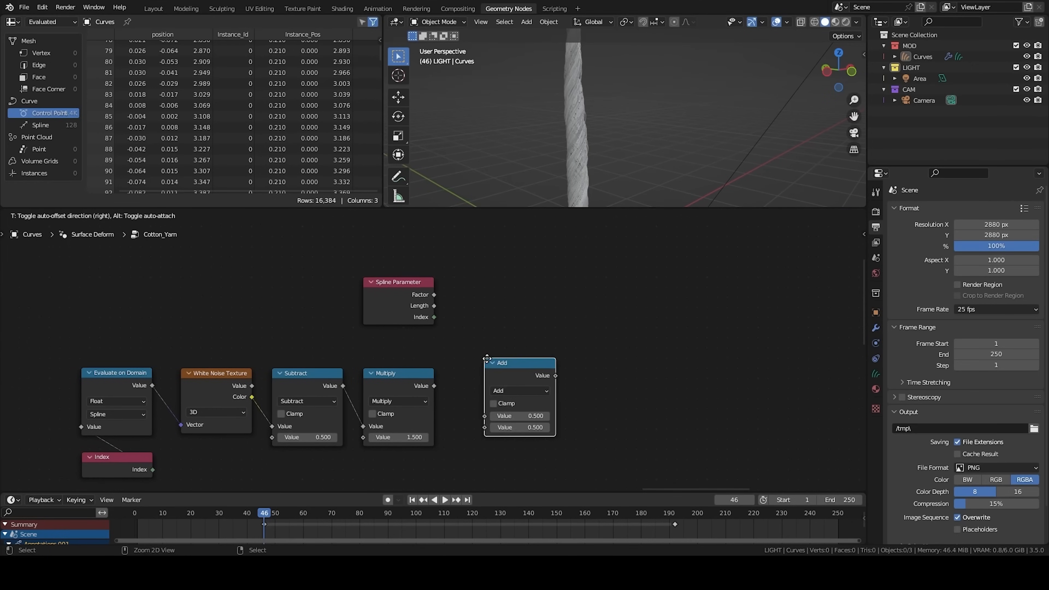
click(489, 363)
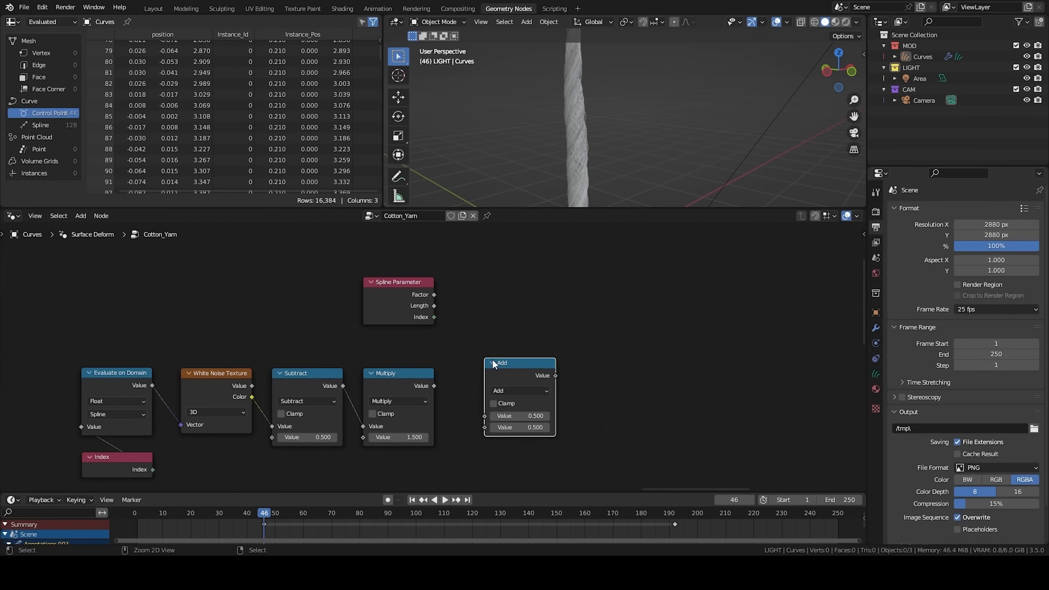
drag(433, 385, 433, 317)
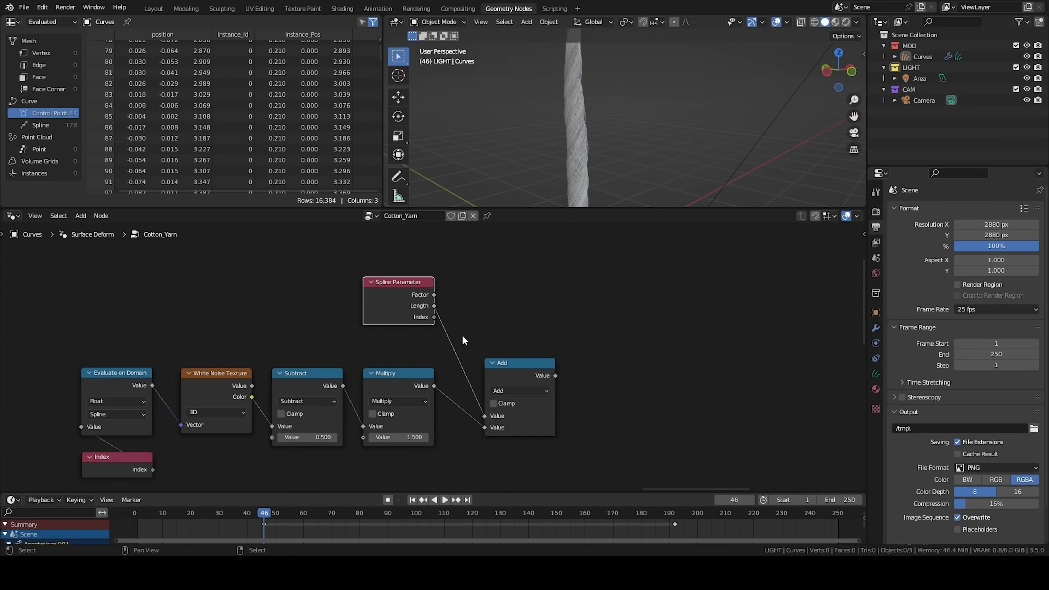
drag(518, 369, 498, 298)
key(ctrl+s)
Step: Stack the Multiply, Subtract, White Noise Texture, Evaluate on Domain and Index nodes vertically beneath Spline Parameter
scroll(359, 372, down, 3)
middle_drag(360, 378, 370, 311)
click(269, 304)
drag(133, 295, 215, 387)
key(g)
click(292, 449)
drag(206, 289, 291, 432)
drag(296, 298, 368, 369)
scroll(369, 370, down, 3)
middle_drag(369, 370, 407, 307)
drag(317, 248, 414, 428)
key(g)
click(475, 459)
Step: Duplicate the Add math node and feed the first Add's result into the copy's first value
scroll(470, 446, down, 4)
click(392, 300)
middle_drag(491, 337, 408, 370)
key(shift+d)
click(463, 297)
scroll(433, 347, up, 5)
scroll(408, 370, up, 5)
drag(421, 326, 519, 355)
drag(541, 326, 518, 325)
Step: Add a Group Input node below the first Add and expose the second Add's remaining value as a group input
middle_drag(467, 301, 502, 305)
key(shift+a)
click(508, 252)
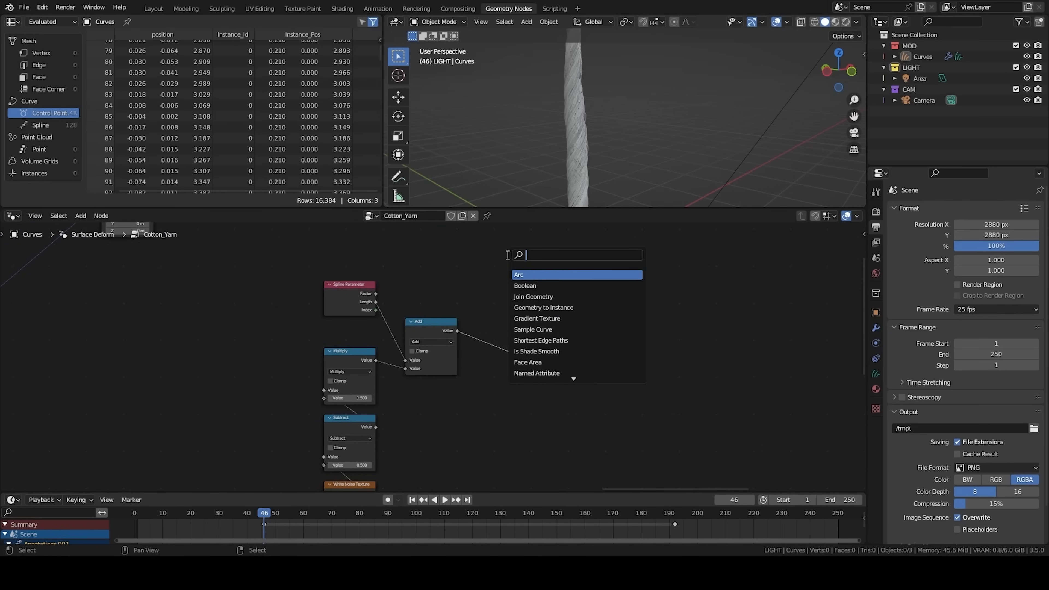
text(group)
key(Return)
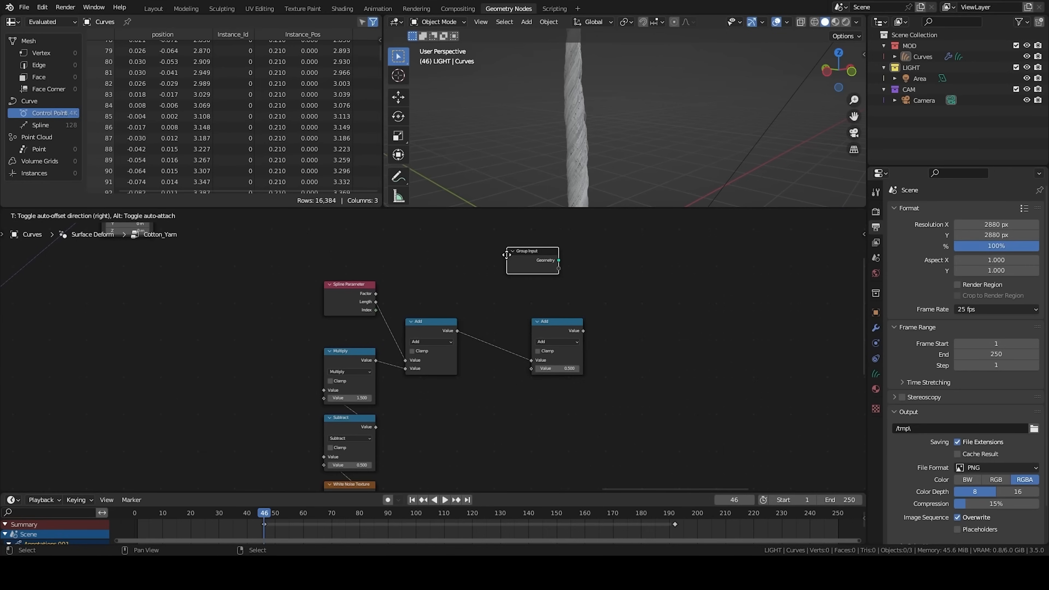
click(419, 393)
drag(531, 368, 457, 420)
click(439, 420)
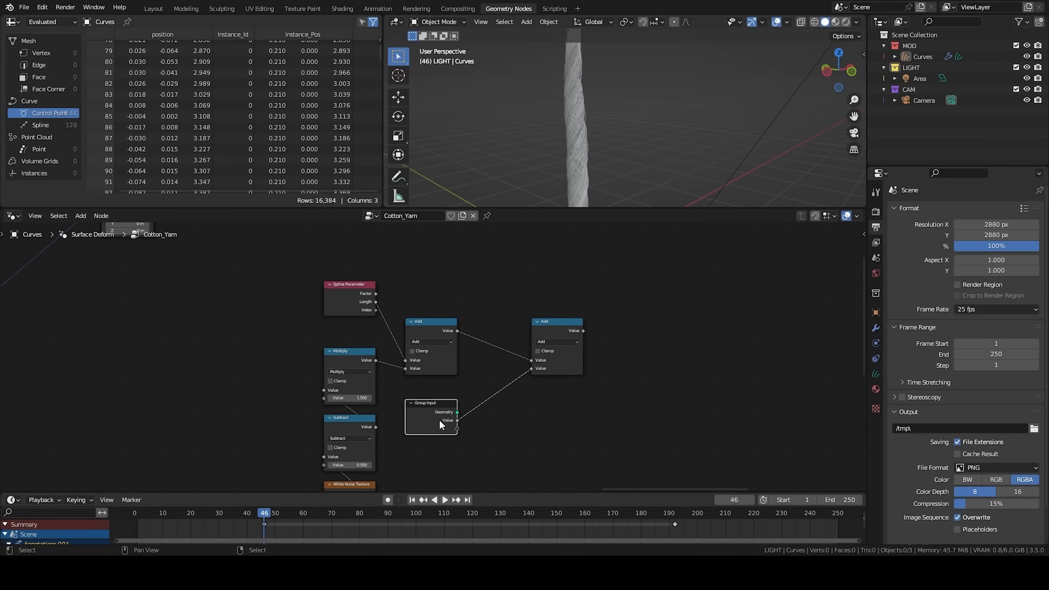
Step: Show the yarn's modifier properties and preview the second Add's result on the Set Position geometry in a Viewer
click(875, 328)
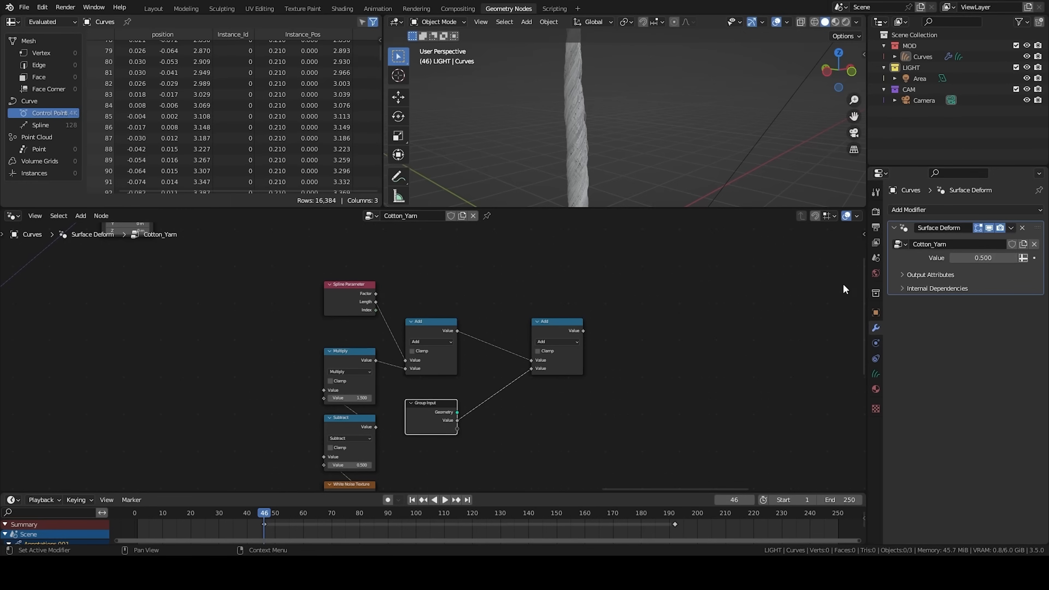
key(n)
middle_drag(616, 346, 604, 356)
middle_drag(447, 336, 470, 392)
scroll(471, 392, down, 3)
ctrl+shift+click(165, 277)
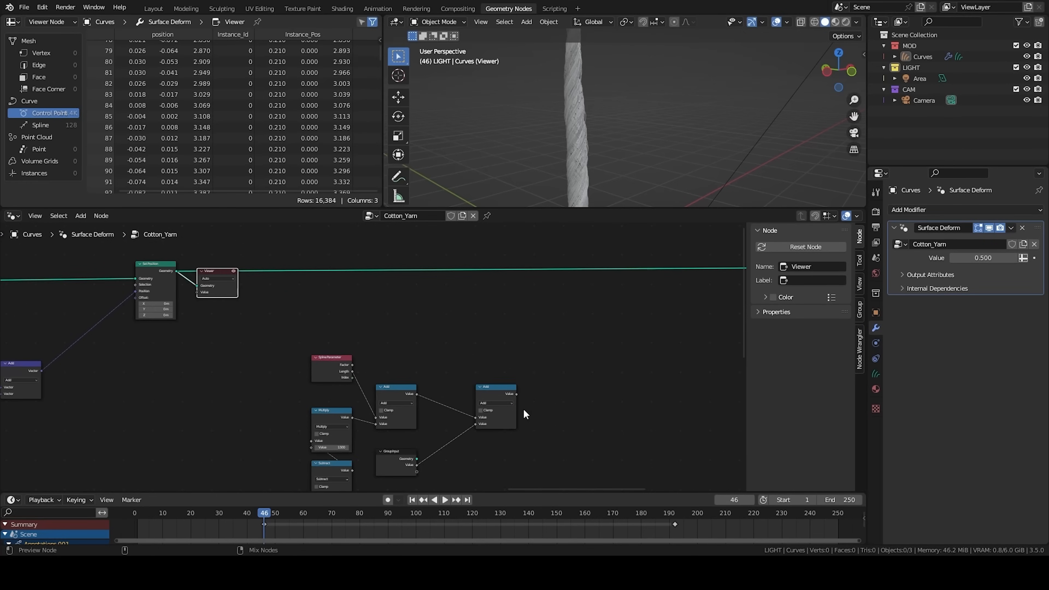
ctrl+shift+click(480, 391)
key(g)
click(663, 287)
middle_drag(541, 411, 558, 382)
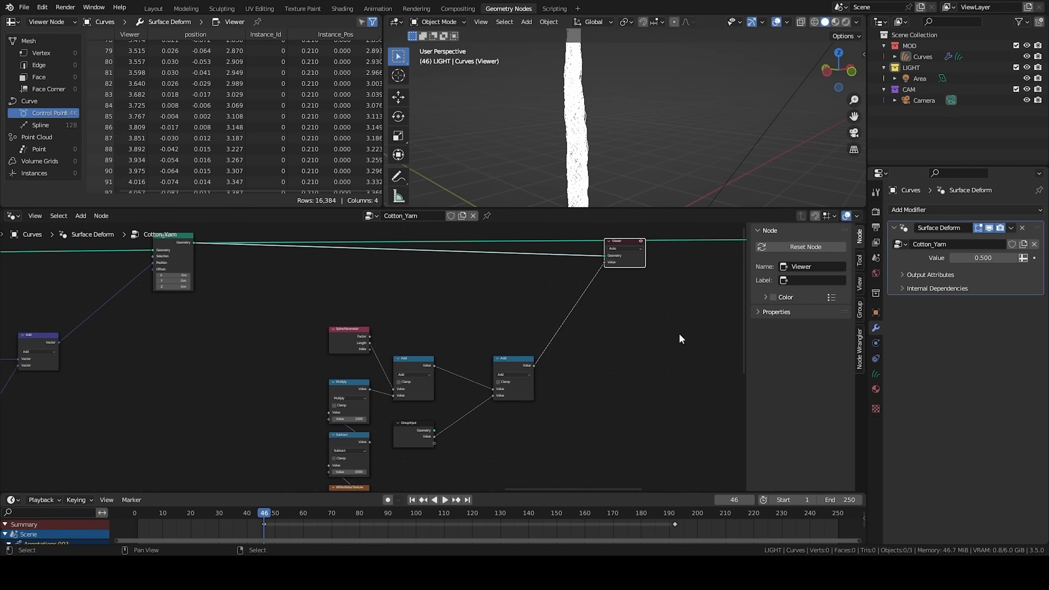
Step: Try varying the modifier's Value input while examining the falloff preview on the yarn
mouse_move(982, 257)
mouse_down()
mouse_move(859, 257)
mouse_move(983, 258)
mouse_up()
scroll(683, 141, down, 3)
middle_drag(683, 141, 635, 150)
drag(985, 258, 831, 258)
right_click(984, 258)
Step: Delete all keyframes in the timeline
click(227, 513)
key(a)
key(x)
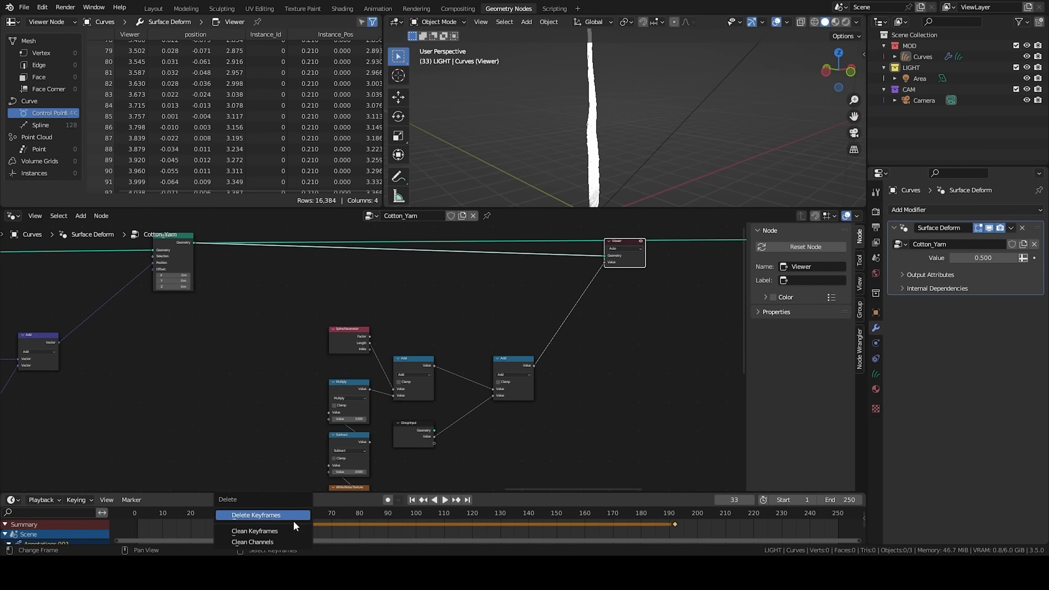
click(293, 519)
Step: Go to frame 0 and set the modifier's Value input to -1.5
drag(216, 512, 135, 513)
text(-1.5)
key(Return)
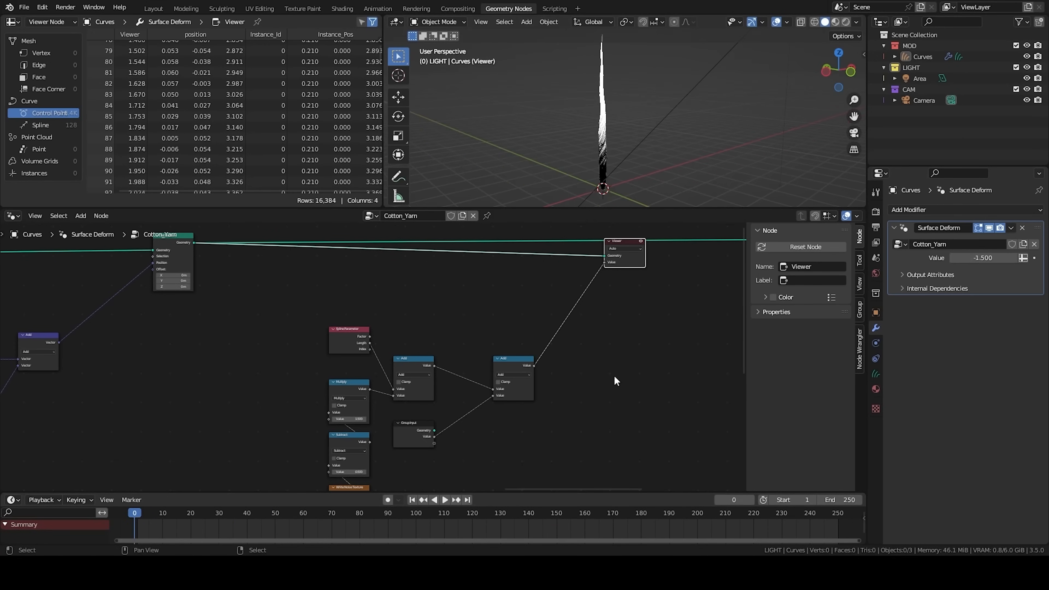
Step: Move the second Add node closer to the first one and delete the Viewer node
middle_drag(614, 380, 472, 378)
scroll(472, 379, down, 2)
middle_drag(374, 360, 454, 323)
scroll(454, 323, up, 5)
drag(455, 321, 411, 321)
middle_drag(540, 250, 518, 337)
scroll(519, 338, down, 1)
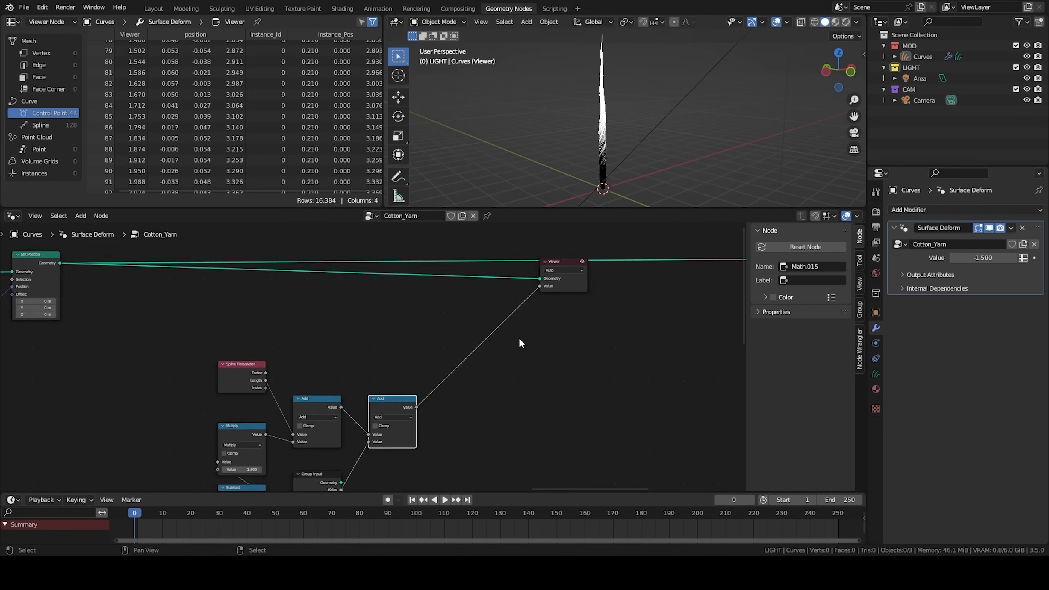
drag(523, 248, 592, 317)
key(x)
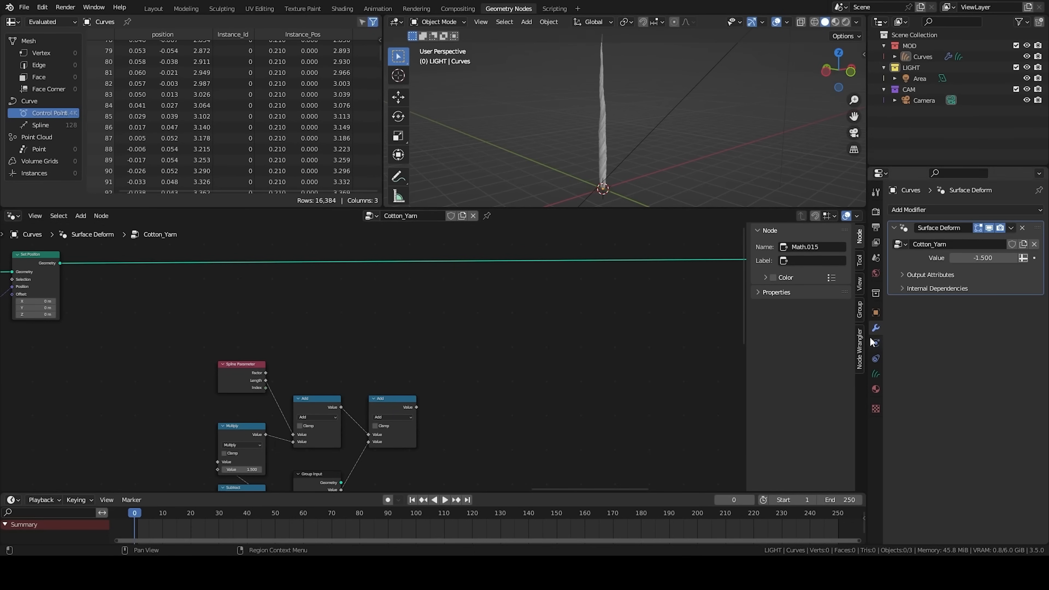
Step: Rename the exposed Value group input to Anim
click(859, 307)
double_click(784, 261)
text(Anim)
key(Return)
Step: Insert a Store Named Attribute node after Set Position, storing the second Add's result as FallOff
key(shift+a)
text(store)
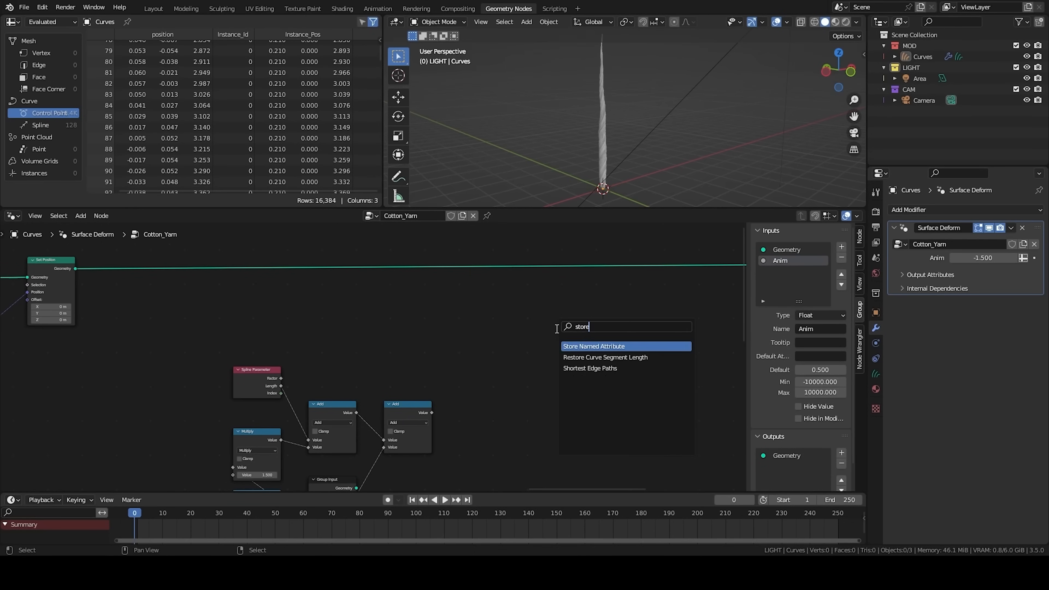
key(Return)
click(555, 265)
scroll(596, 287, up, 1)
drag(624, 245, 629, 225)
click(643, 278)
text(FallOff)
key(Return)
scroll(467, 395, down, 6)
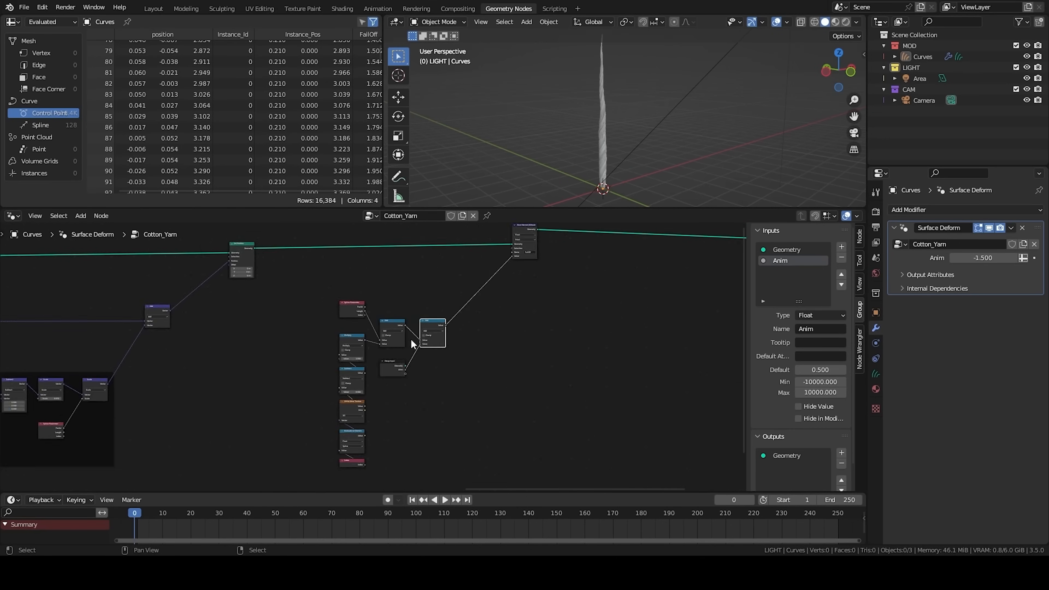
Step: Enclose the falloff nodes in a frame and adjust the position of the Store Named Attribute node
scroll(319, 311, down, 1)
drag(323, 285, 472, 472)
key(ctrl+j)
click(449, 347)
middle_drag(472, 259, 444, 271)
drag(456, 277, 456, 280)
click(540, 338)
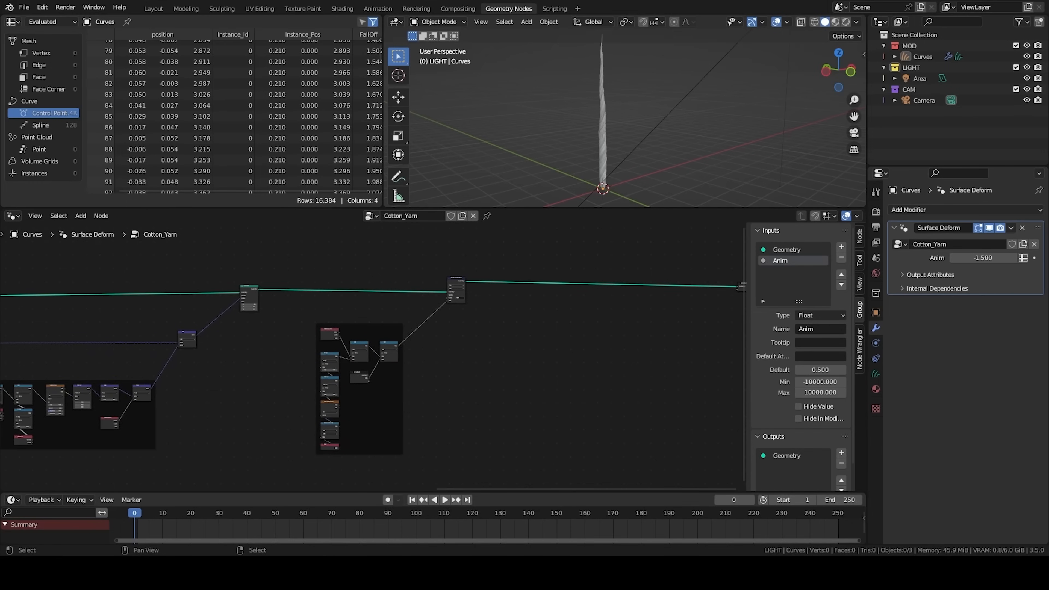
Step: Move the Group Output farther from the Store Named Attribute node
middle_drag(398, 384, 181, 388)
drag(553, 244, 479, 330)
key(g)
click(693, 326)
Step: Add an Offset Point in Curve node below the geometry link after Store Named Attribute, with Offset -1
middle_drag(492, 310, 302, 342)
scroll(460, 329, up, 3)
key(shift+a)
click(375, 283)
text(offs)
click(396, 312)
click(331, 344)
scroll(332, 344, up, 8)
middle_drag(331, 344, 415, 335)
key(g)
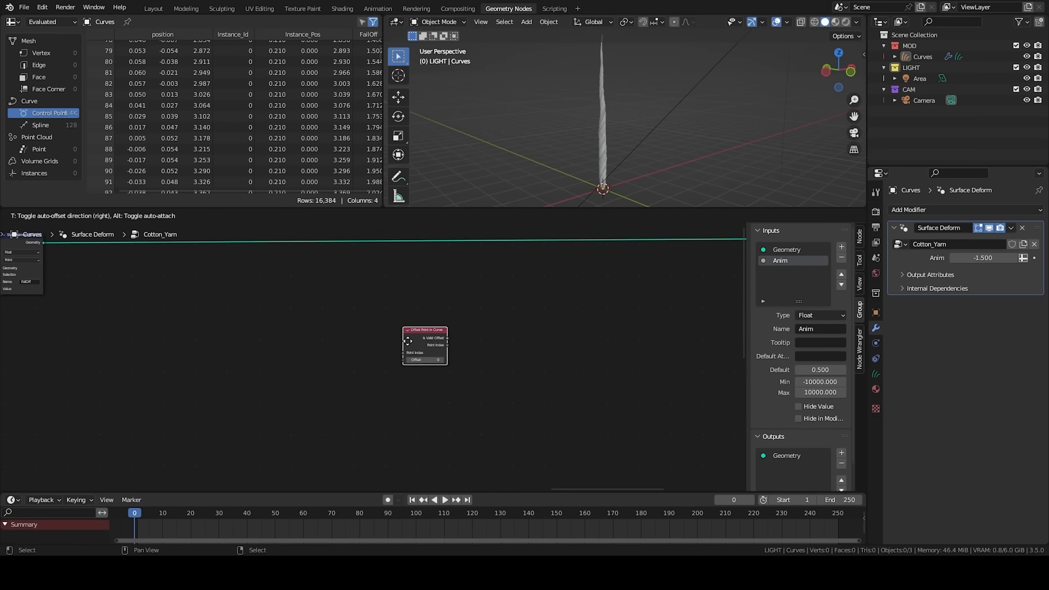
click(387, 381)
scroll(387, 381, up, 2)
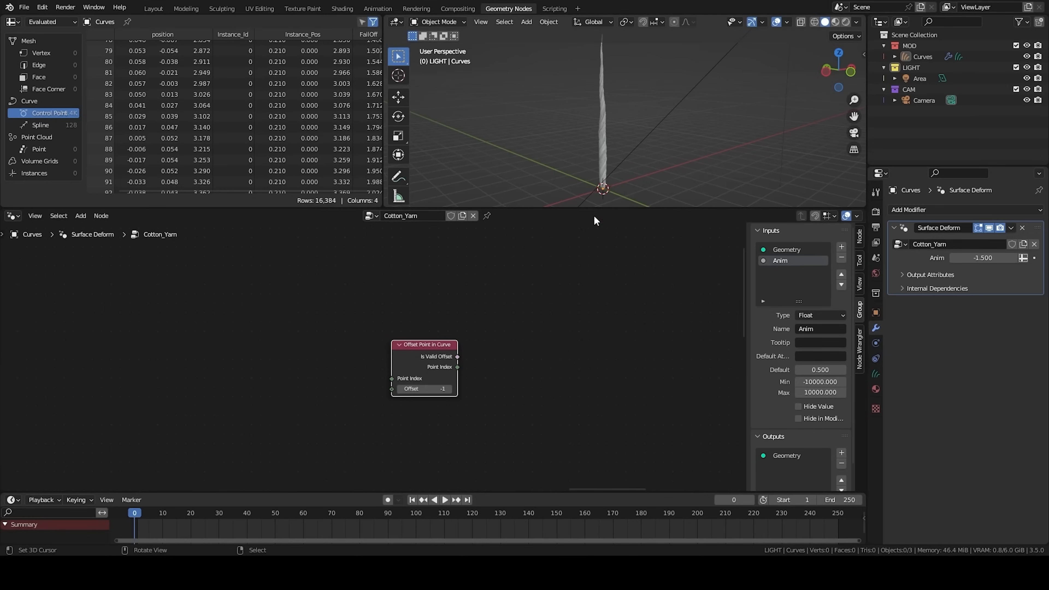
Step: Add an Integer Switch driven by Is Valid Offset, with Point Index linked to its True input
key(shift+a)
text(sw)
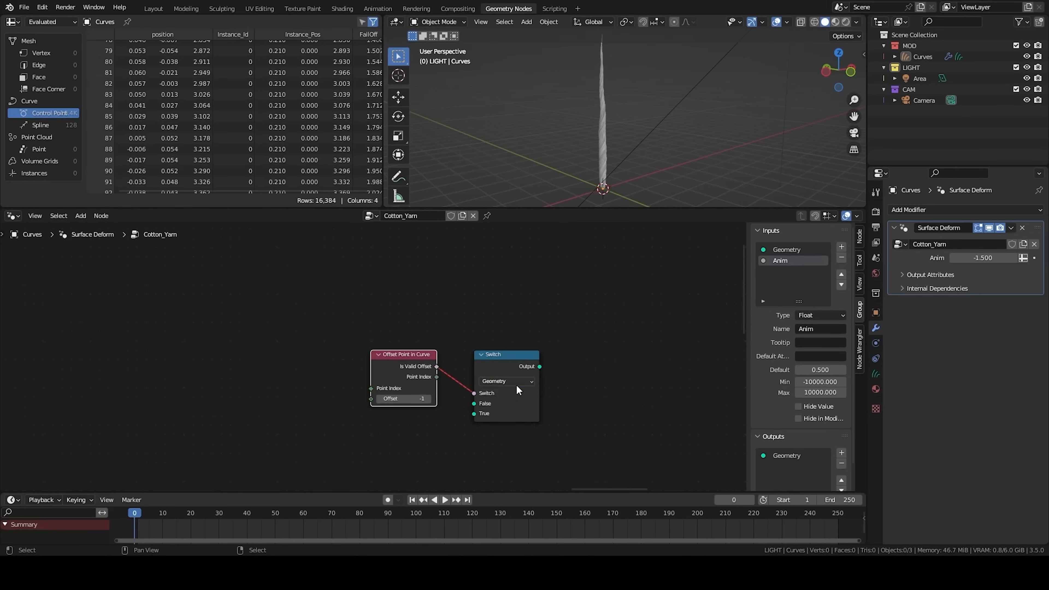
click(516, 382)
click(513, 404)
drag(436, 366, 473, 413)
click(487, 364)
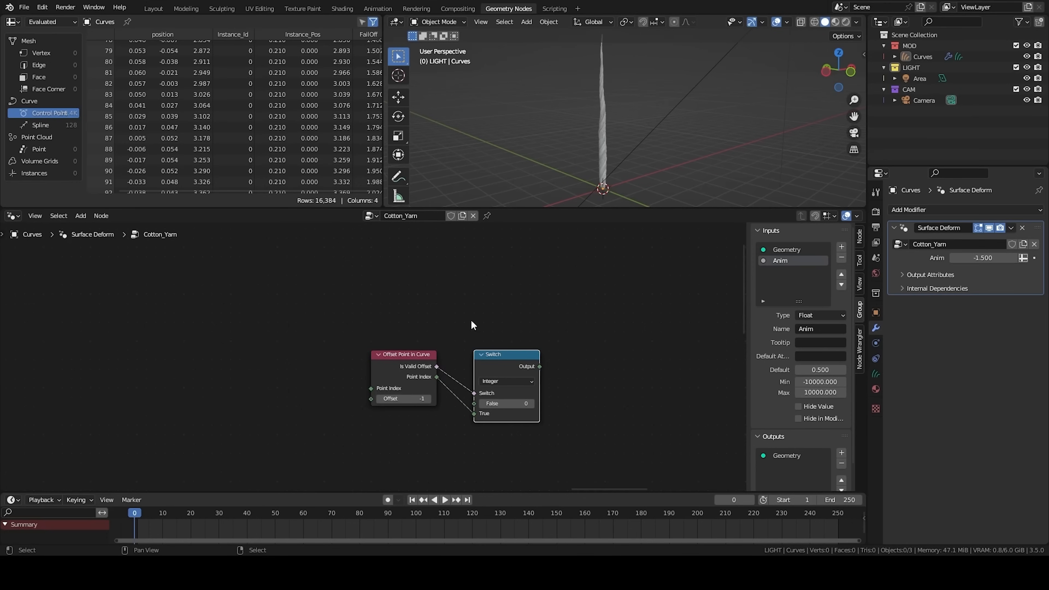
Step: Add an Index node linked to the Switch's False input and an Evaluate at Index node fed by the Switch output
key(shift+a)
click(443, 303)
text(in)
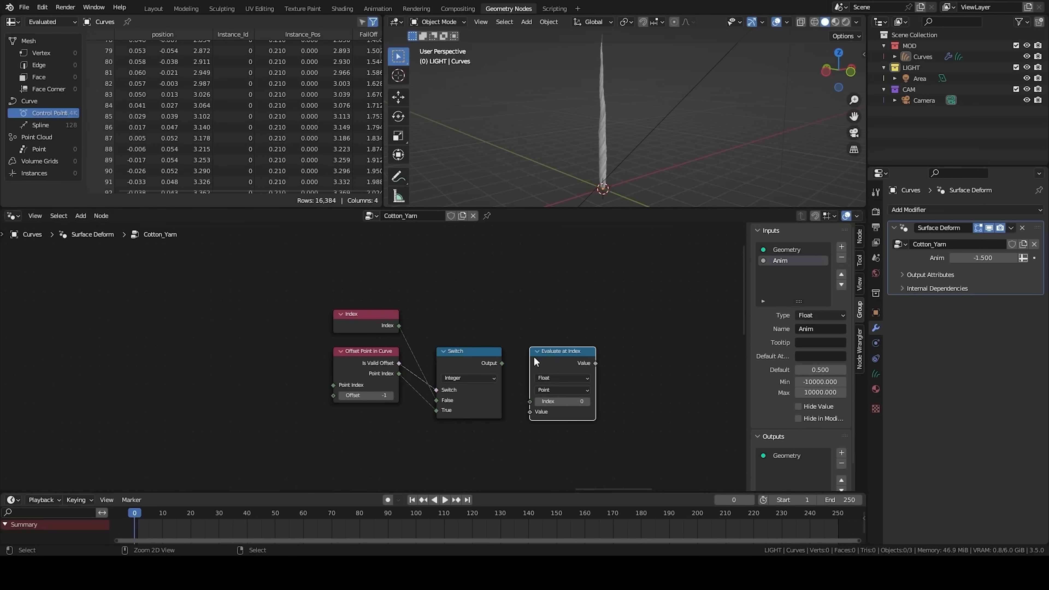
click(534, 356)
drag(497, 360, 476, 296)
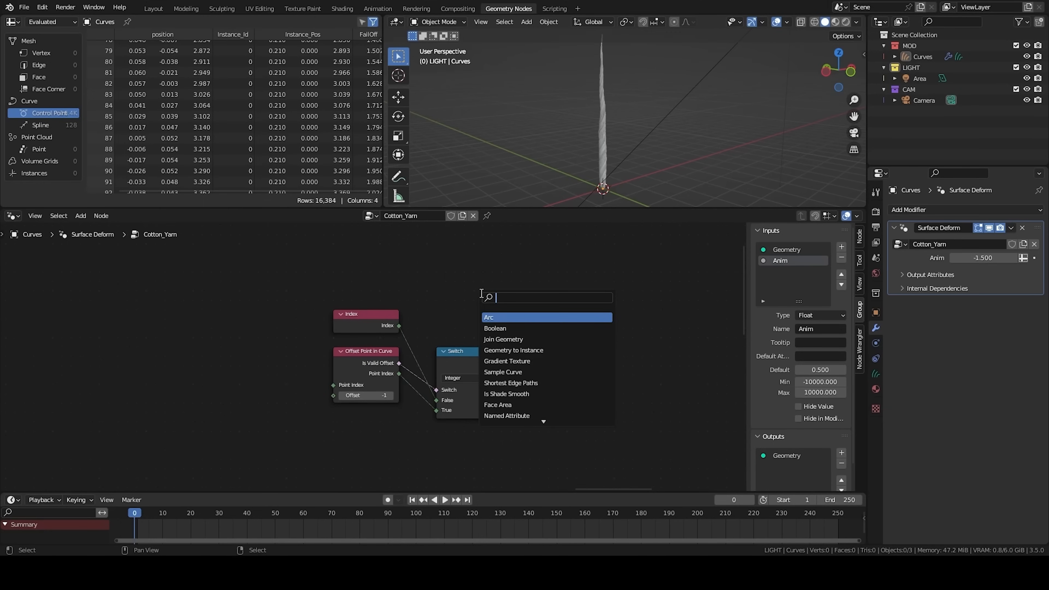
Step: Add a Position node below Evaluate at Index, set Evaluate at Index to Vector and link Position to its Value input
text(pos)
key(Return)
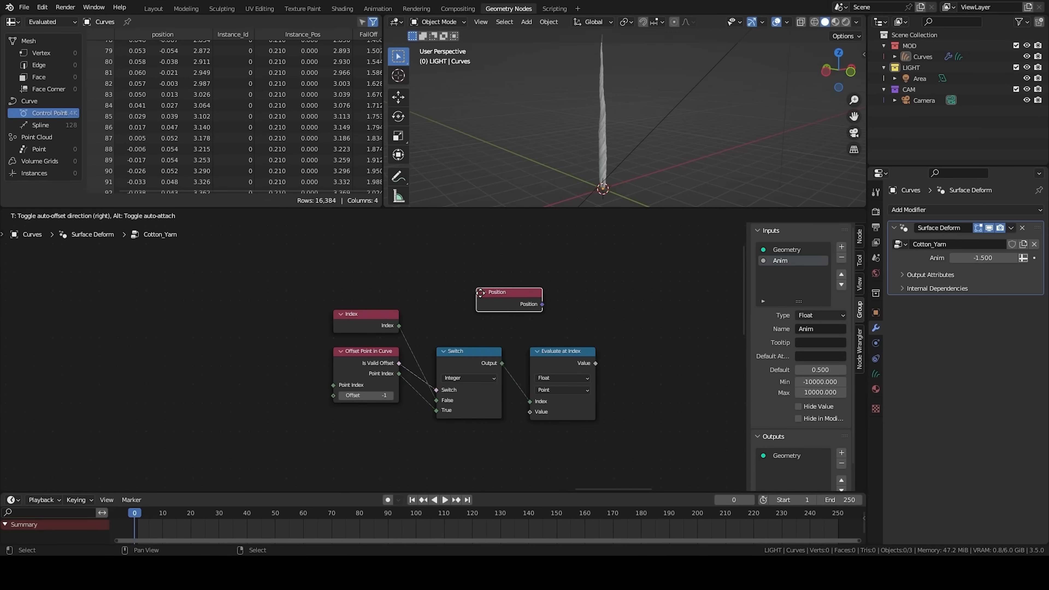
click(590, 445)
mouse_move(558, 452)
mouse_down()
mouse_move(576, 462)
mouse_move(568, 453)
mouse_up()
click(562, 430)
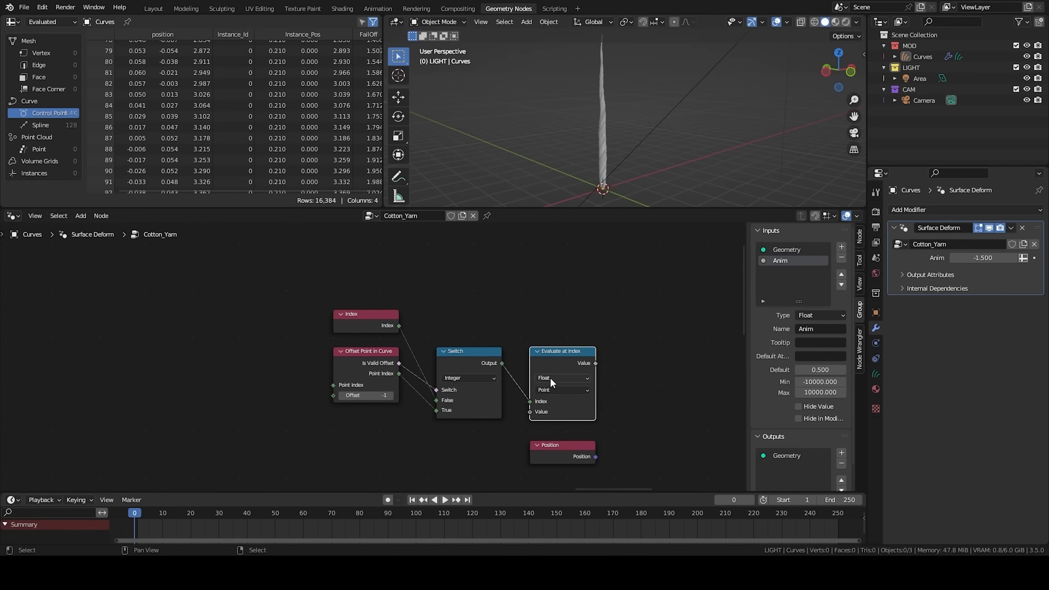
click(550, 378)
click(553, 405)
drag(530, 411, 595, 457)
click(580, 448)
Step: Add a Vector Math node set to Subtract, with the Evaluate at Index value linked to its second vector
middle_drag(599, 339, 429, 332)
scroll(429, 332, down, 1)
click(413, 347)
key(q)
click(471, 342)
click(565, 370)
click(564, 368)
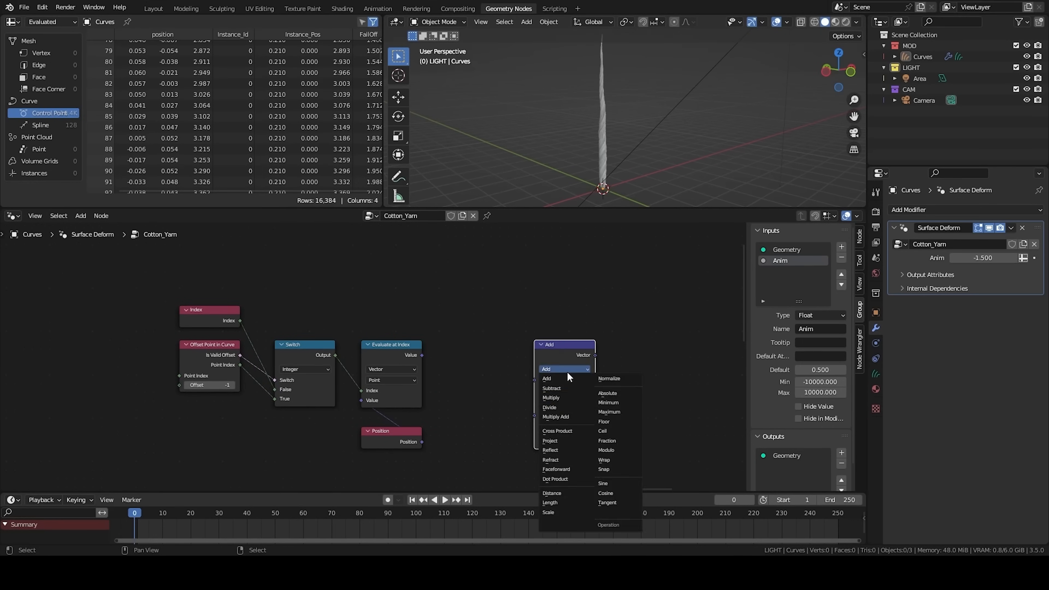
click(562, 389)
drag(421, 355, 535, 416)
Step: Duplicate the Position node, link it to the Subtract node's first vector, tidy the two nodes and save the file
middle_drag(571, 347, 568, 372)
click(390, 460)
key(shift+d)
click(485, 304)
drag(514, 311, 530, 405)
drag(565, 372, 581, 346)
drag(492, 302, 510, 338)
middle_drag(540, 358, 510, 351)
key(ctrl+s)
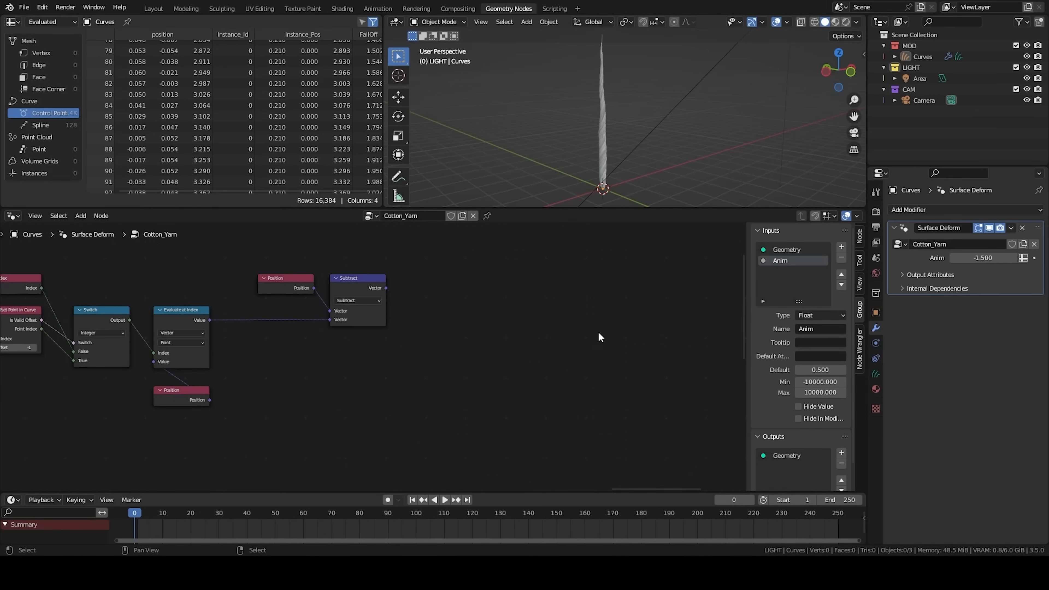
Step: Add a Vector Rotate node after Subtract and a Vector Math node set to Multiply just before it
key(q)
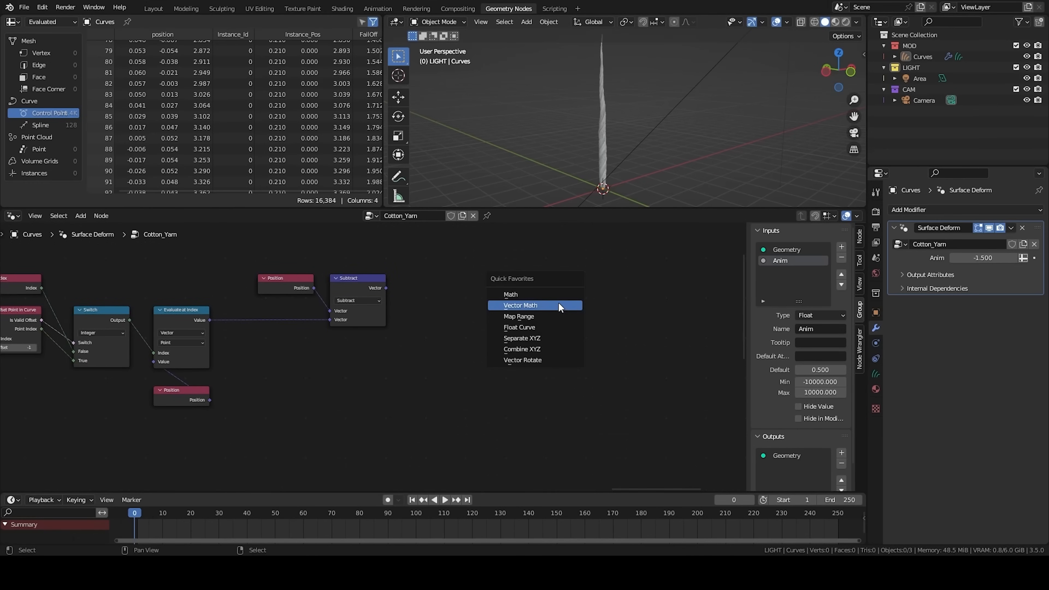
click(605, 318)
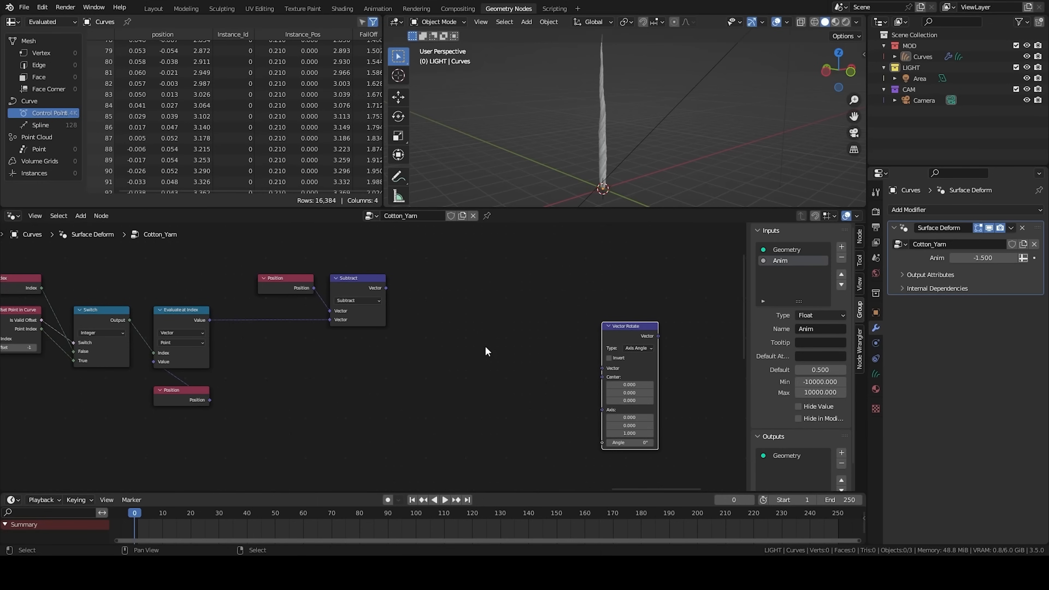
middle_drag(485, 346, 456, 321)
key(q)
click(370, 263)
click(495, 377)
click(494, 376)
click(479, 403)
Step: Add a Vector Named Attribute node reading Instance_Pos in front of the vector Multiply node
middle_drag(396, 379, 440, 374)
key(shift+a)
click(414, 339)
text(name)
key(Return)
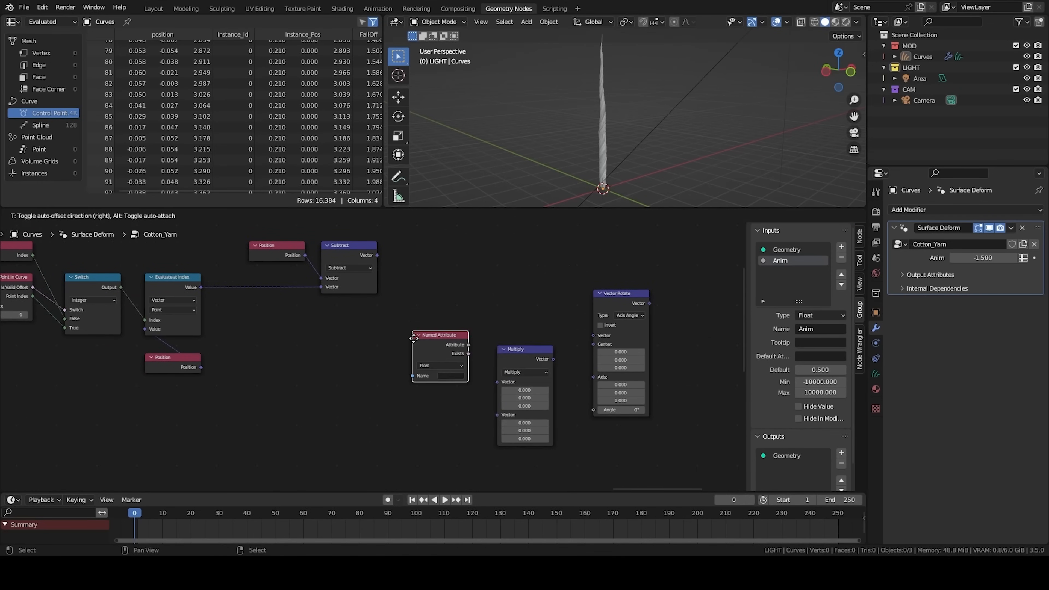
click(419, 348)
click(453, 390)
click(472, 427)
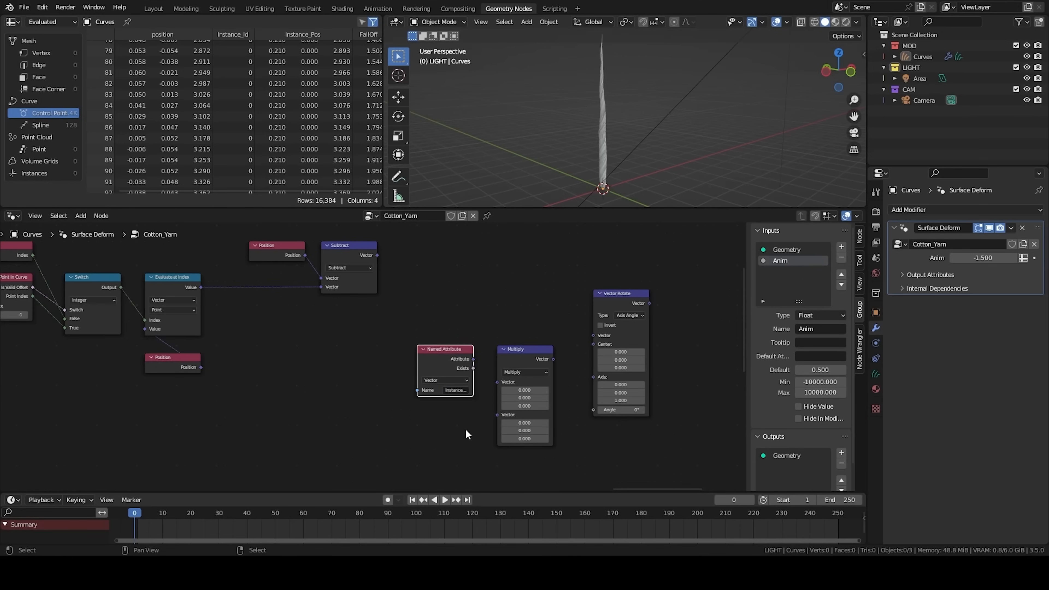
Step: Link the Instance_Pos attribute to the vector Multiply node and set its second vector to 1, 1, 0
drag(473, 358, 497, 382)
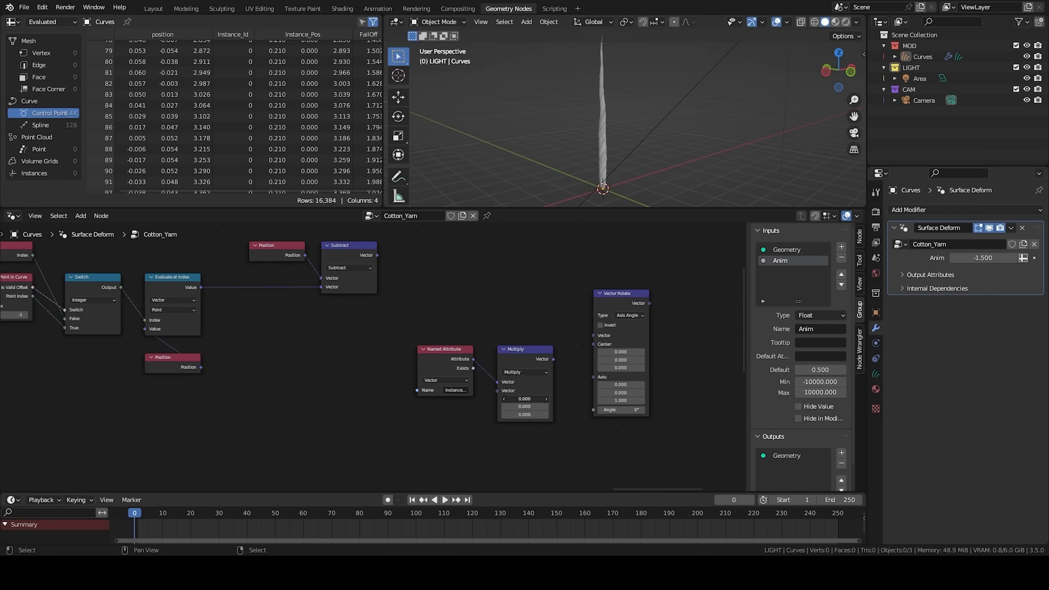
scroll(560, 372, up, 4)
middle_drag(572, 385, 410, 376)
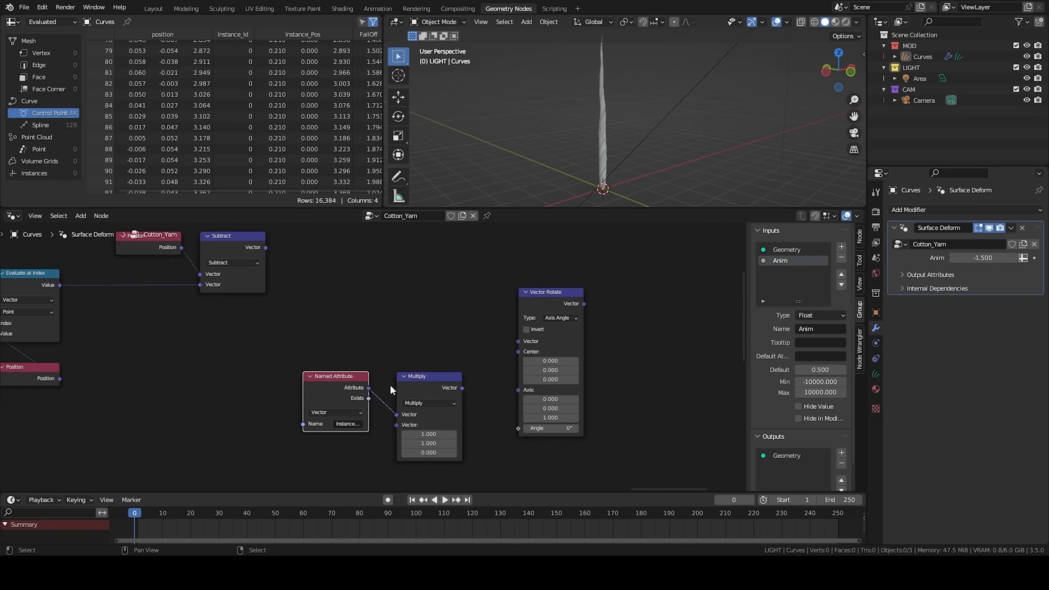
middle_drag(390, 384, 365, 412)
Step: Link the vector Multiply output to Vector Rotate's Axis and the Subtract output to its Vector input
drag(436, 414, 493, 416)
drag(240, 274, 492, 368)
middle_drag(459, 406, 462, 366)
middle_drag(375, 409, 466, 345)
scroll(466, 344, down, 4)
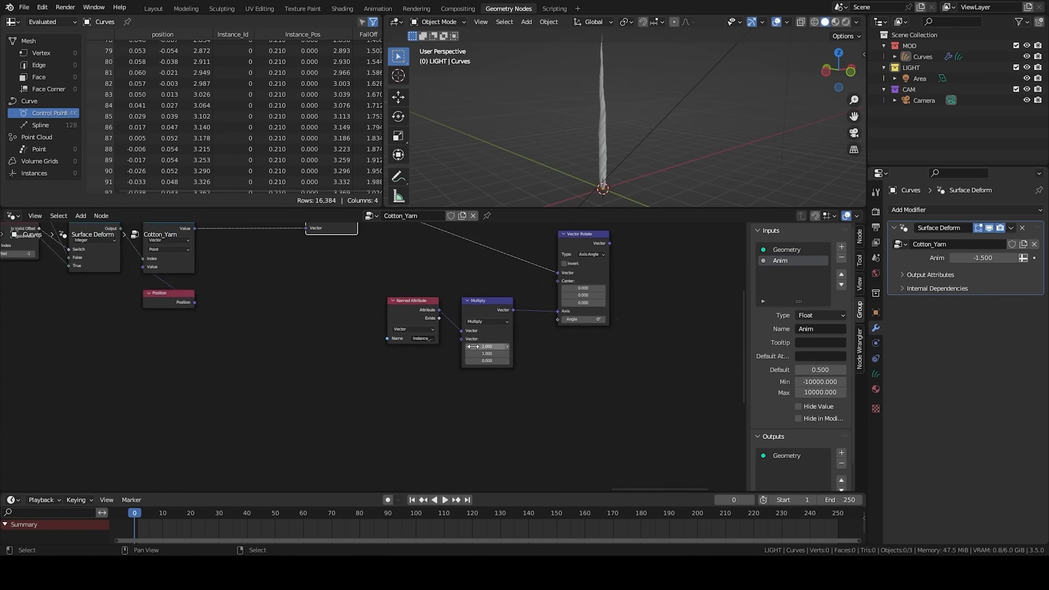
drag(542, 322, 524, 371)
Step: Add a Float Named Attribute node reading FallOff in the empty area below the rotation nodes
middle_drag(677, 173, 673, 173)
middle_drag(434, 374, 474, 332)
scroll(435, 380, down, 1)
scroll(474, 332, down, 1)
middle_drag(420, 357, 459, 327)
middle_drag(507, 407, 511, 391)
key(shift+a)
click(266, 322)
text(nam)
key(Return)
click(271, 354)
click(531, 256)
scroll(271, 392, up, 4)
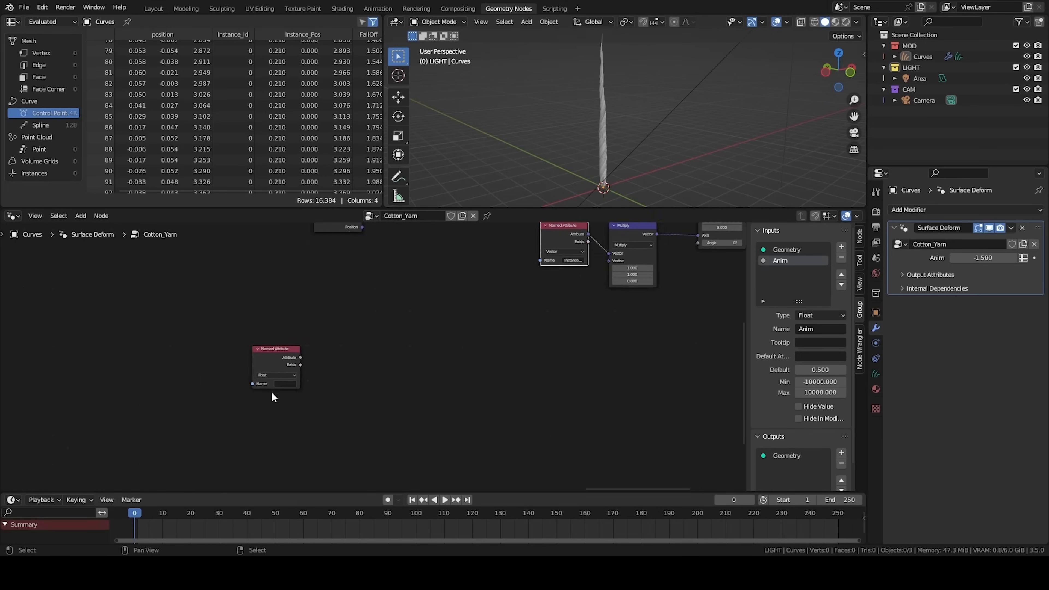
click(271, 392)
click(284, 433)
drag(259, 378, 227, 399)
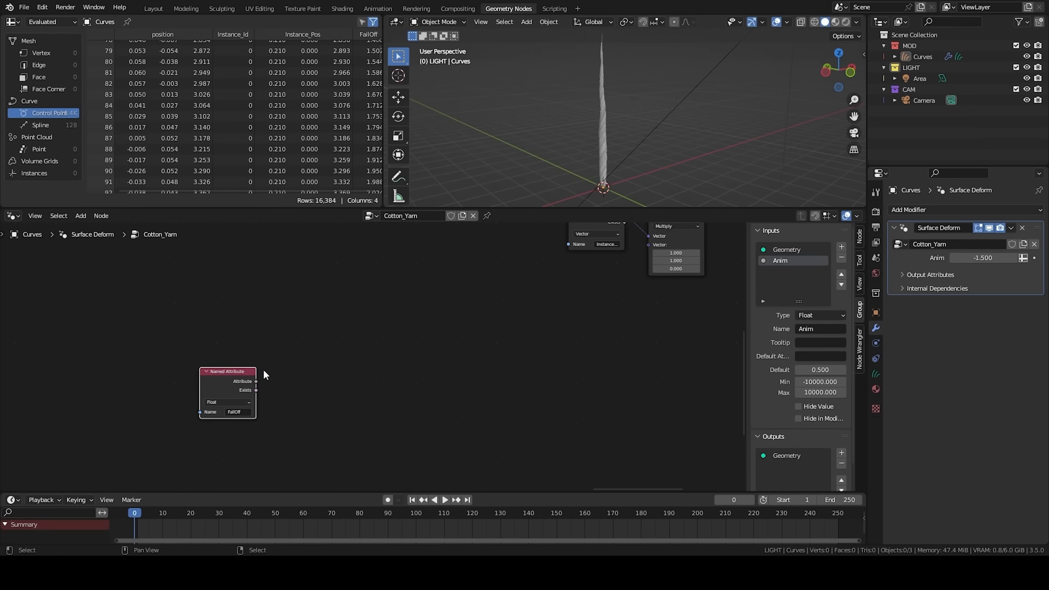
Step: Add a clamped Math Add node with the FallOff attribute linked to its first value
key(q)
click(349, 331)
click(278, 366)
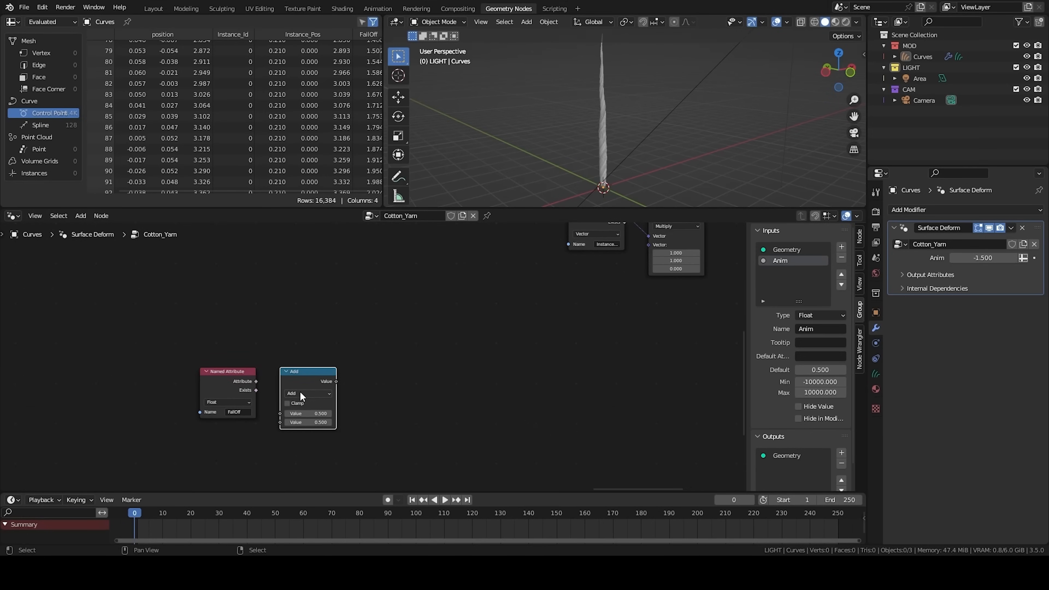
drag(256, 381, 281, 414)
click(287, 403)
Step: Duplicate the clamped Add node, set the copy to Multiply and link the Add output to its first value
key(shift+d)
click(434, 382)
click(419, 394)
click(400, 435)
drag(336, 381, 382, 414)
middle_drag(345, 438, 405, 368)
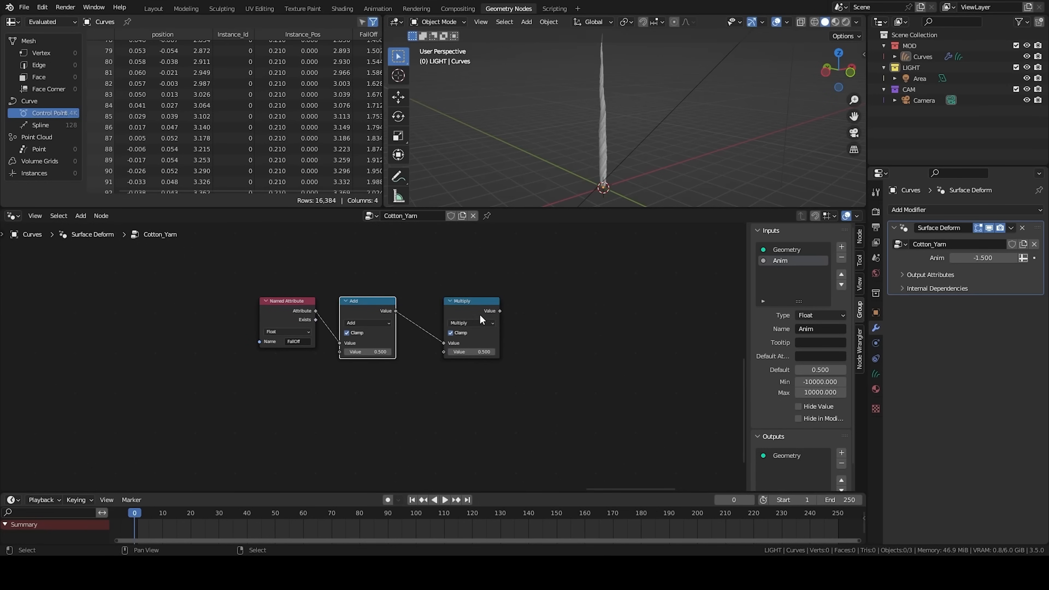
Step: Duplicate the Multiply node below itself, link the clamped Add output to it and set the copy to Add
click(482, 316)
key(shift+d)
click(441, 363)
drag(395, 311, 428, 375)
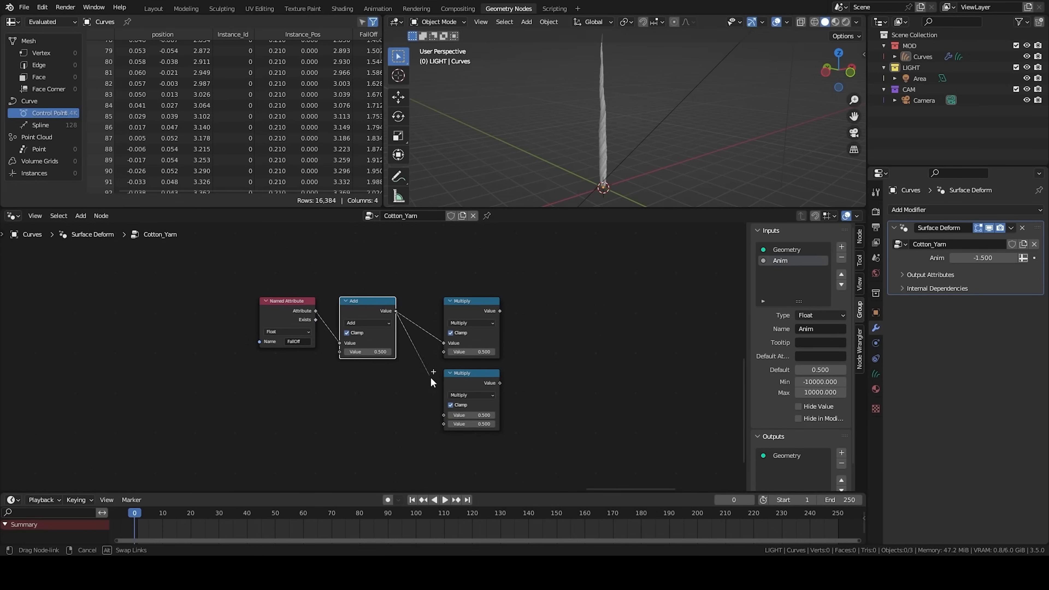
drag(443, 414, 443, 415)
click(470, 394)
click(462, 415)
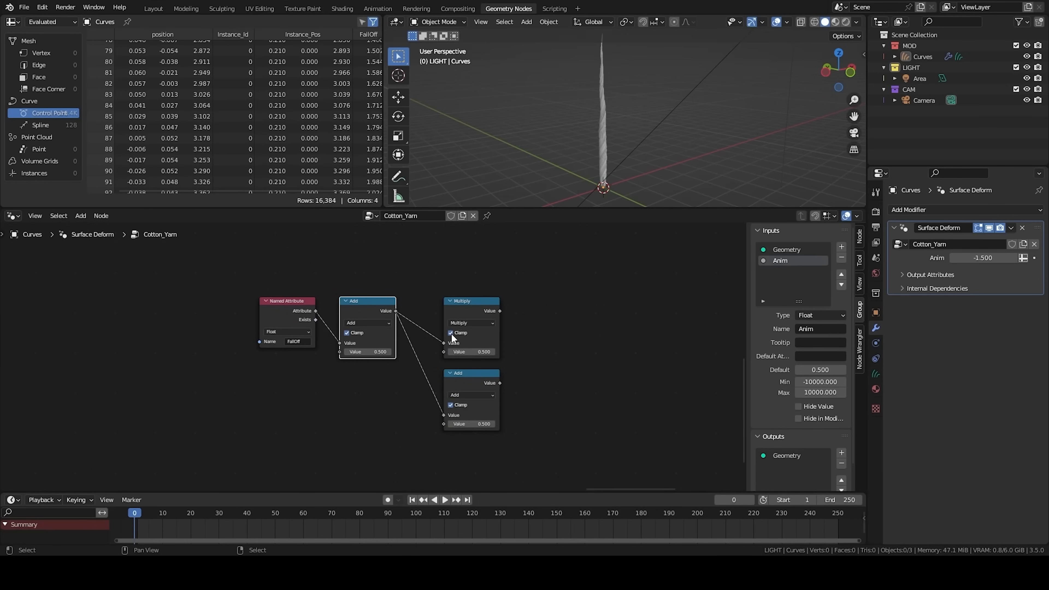
Step: Turn off Clamp on Multiply and the lower Add node, and link that Add output to Multiply's second value
click(465, 364)
drag(443, 352, 392, 310)
drag(444, 351, 500, 382)
middle_drag(300, 413, 427, 317)
key(shift+a)
click(421, 315)
text(in)
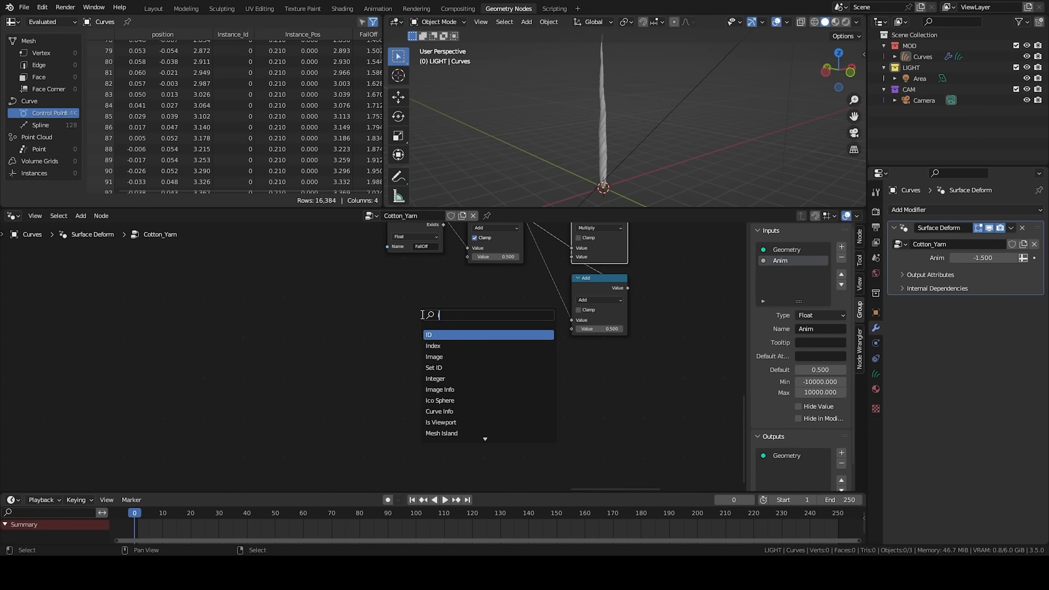
key(Return)
click(287, 386)
key(shift+a)
text(evalut)
click(373, 415)
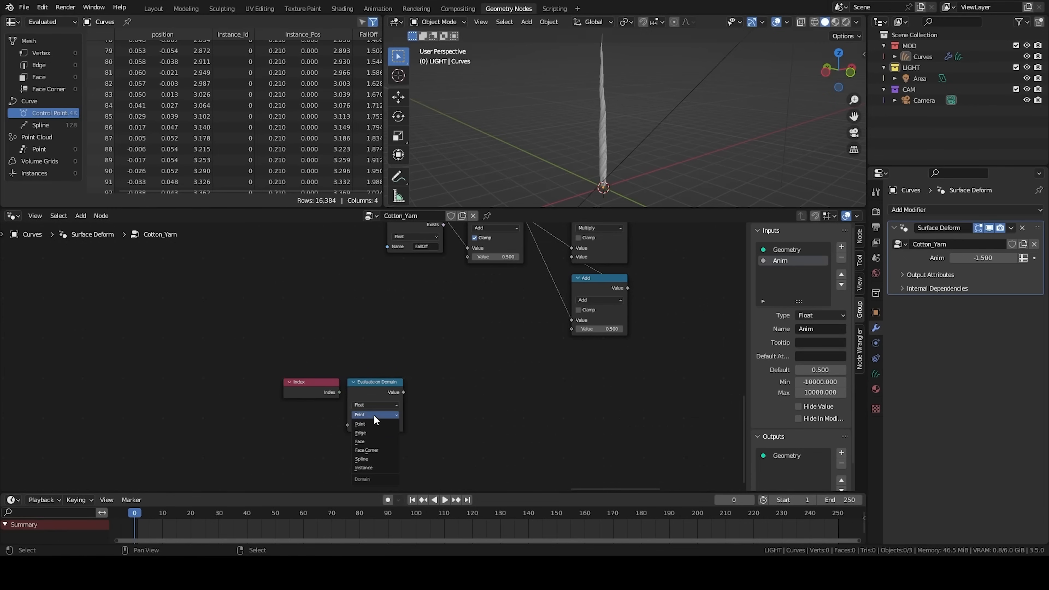
click(372, 459)
drag(347, 425, 381, 447)
key(shift+a)
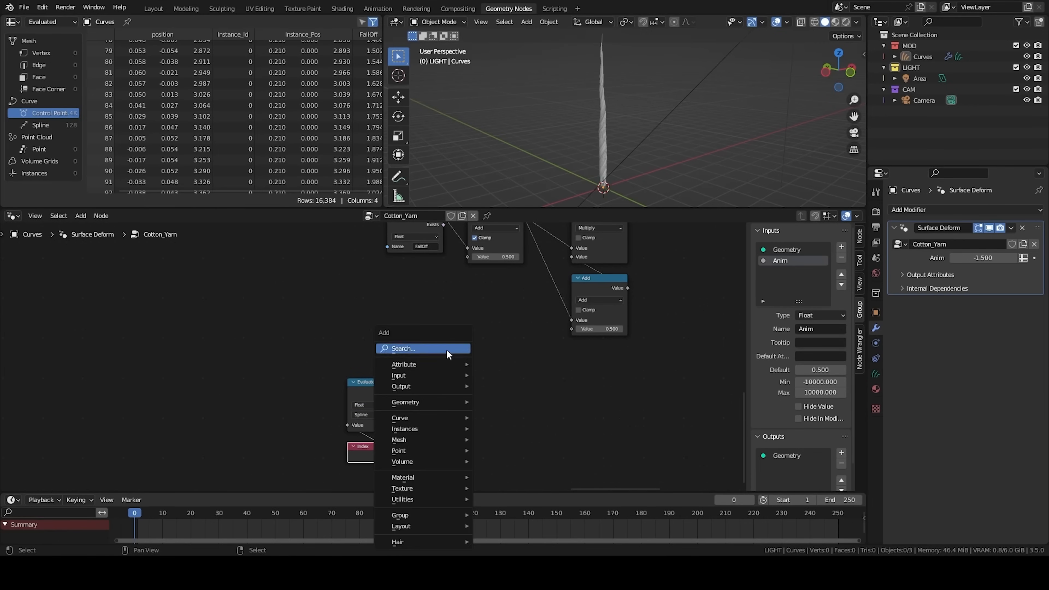
click(446, 350)
text(whi)
key(Return)
click(418, 384)
scroll(404, 371, down, 10)
middle_drag(336, 306, 550, 391)
middle_drag(758, 428, 506, 379)
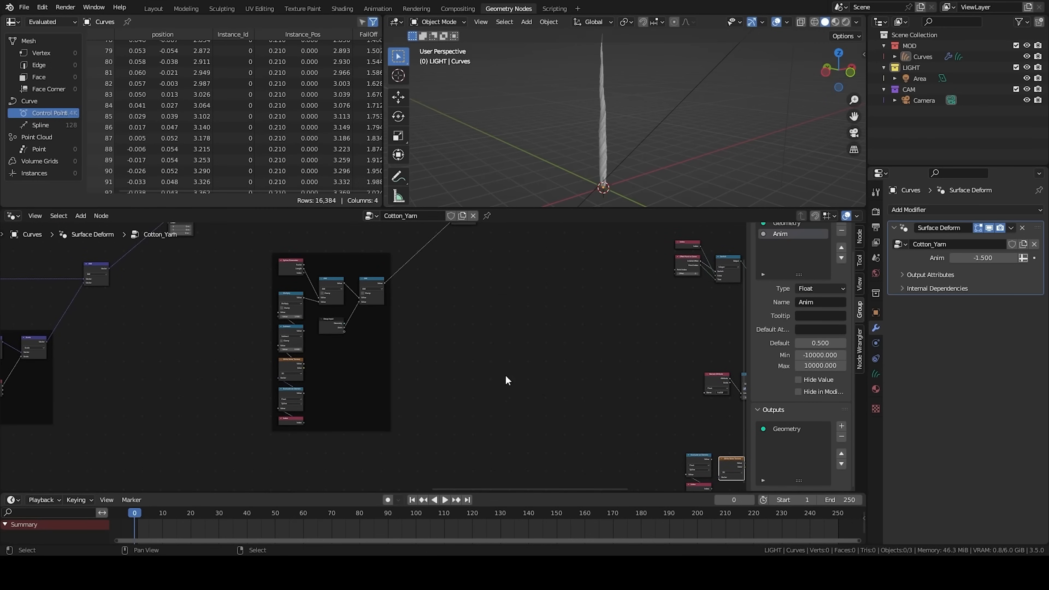
middle_drag(668, 441, 194, 328)
scroll(194, 331, up, 9)
drag(192, 328, 340, 429)
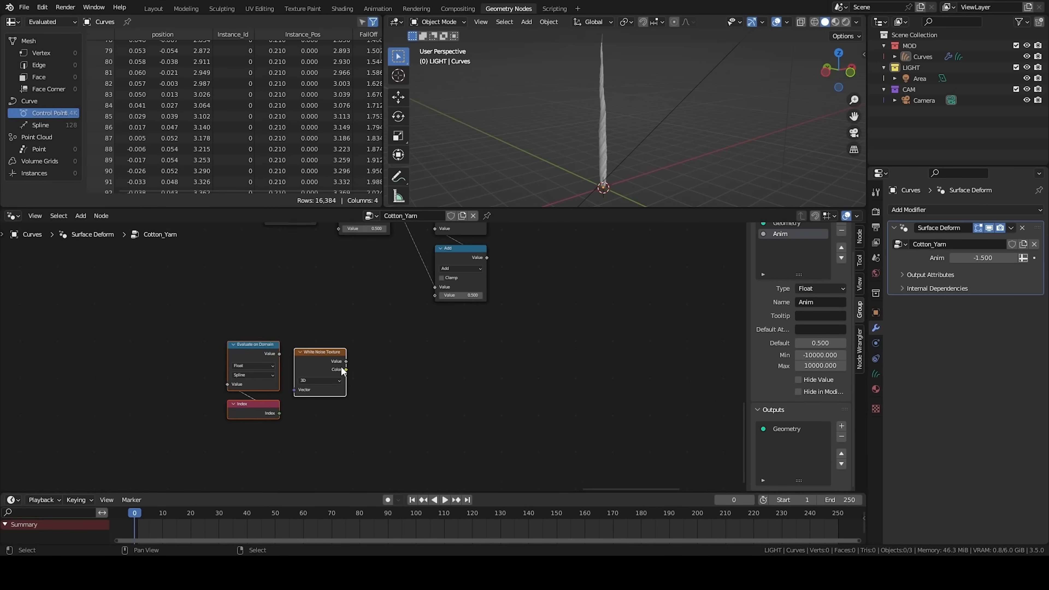
scroll(360, 373, down, 5)
key(x)
Step: Duplicate the per-spline white noise chain from the falloff frame and link its Multiply output to the lower Add node's second value
scroll(174, 339, down, 3)
middle_drag(13, 244, 354, 370)
drag(231, 295, 211, 448)
key(shift+d)
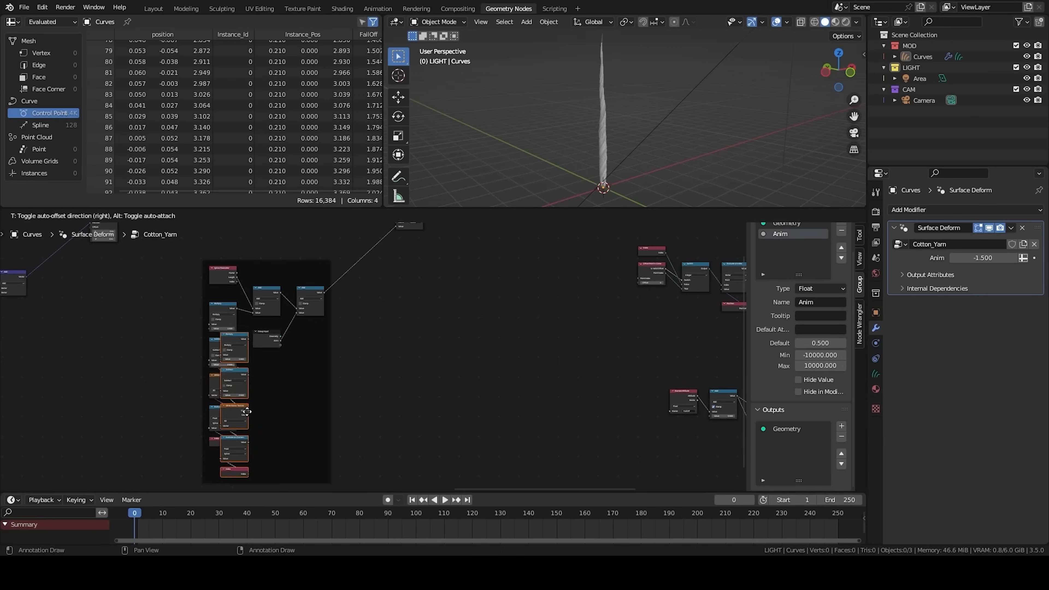
click(541, 444)
middle_drag(585, 379, 278, 272)
drag(231, 277, 478, 325)
Step: Set the duplicated White Noise Texture to 4D with W at 0.570
scroll(383, 372, up, 5)
scroll(378, 454, up, 4)
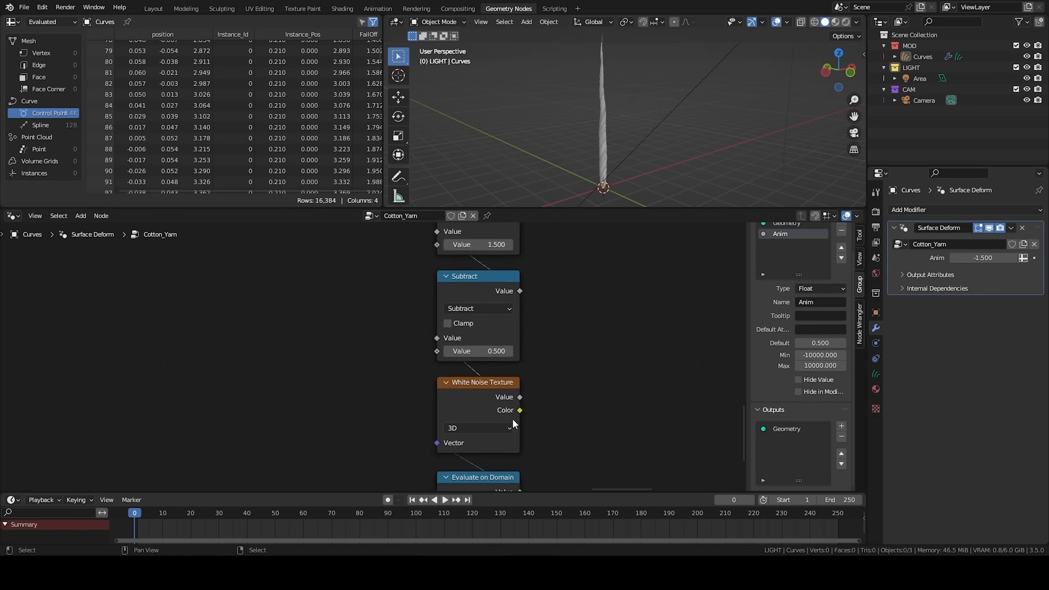
middle_drag(491, 475, 398, 338)
click(377, 253)
click(381, 291)
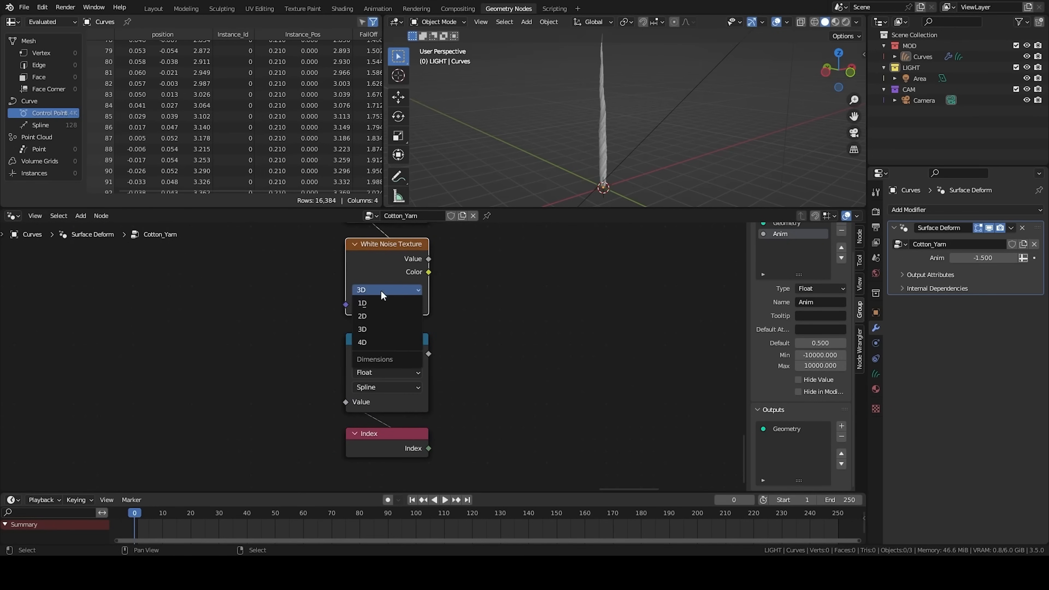
click(364, 341)
drag(429, 354, 345, 318)
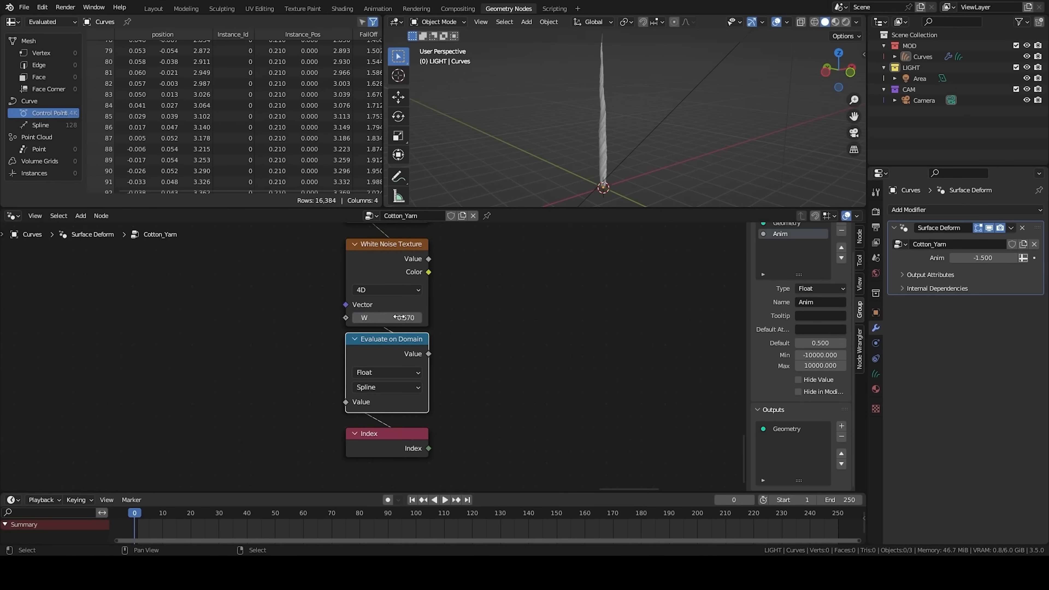
Step: Set the Multiply factor of the duplicated noise chain to 1.2
middle_drag(391, 307, 374, 392)
scroll(377, 375, down, 4)
middle_drag(434, 326, 403, 349)
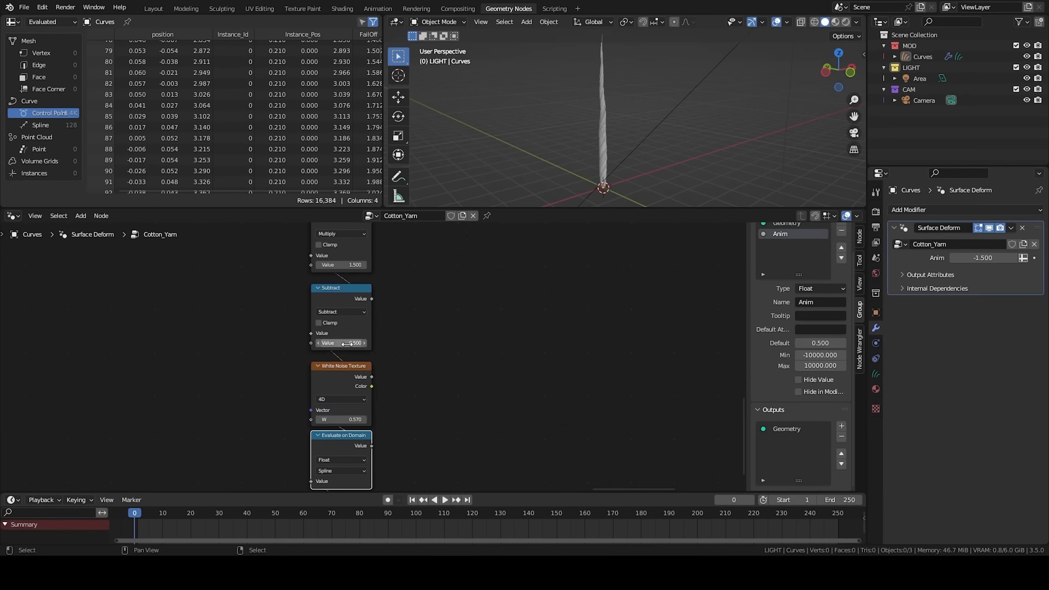
middle_drag(336, 306, 347, 351)
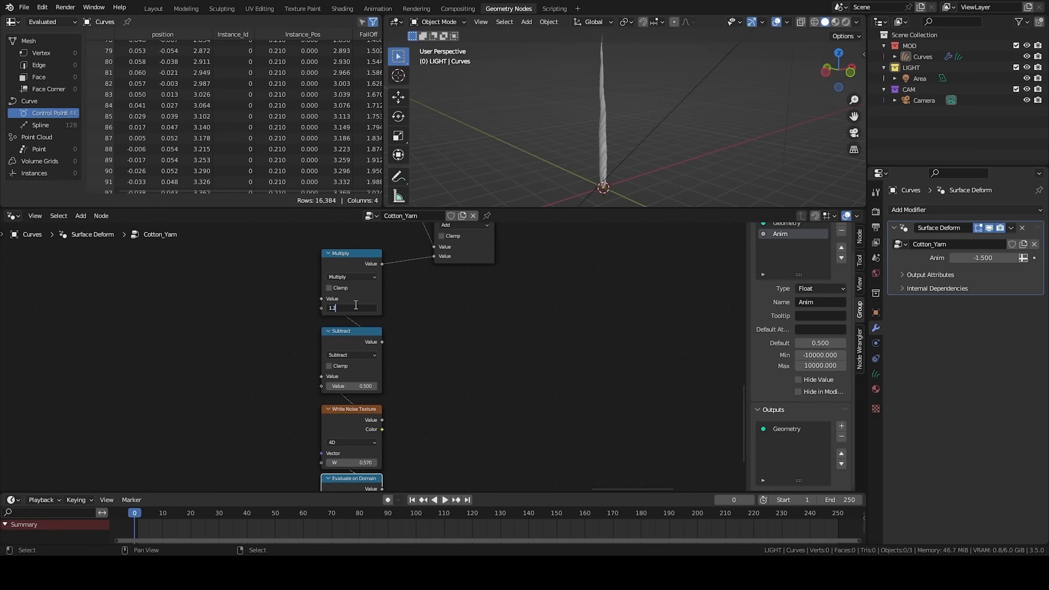
middle_drag(454, 290, 405, 392)
Step: Add an Accumulate Field node between the FallOff Multiply node and the Vector Rotate node
click(412, 316)
middle_drag(412, 273, 186, 413)
click(388, 307)
scroll(211, 396, down, 3)
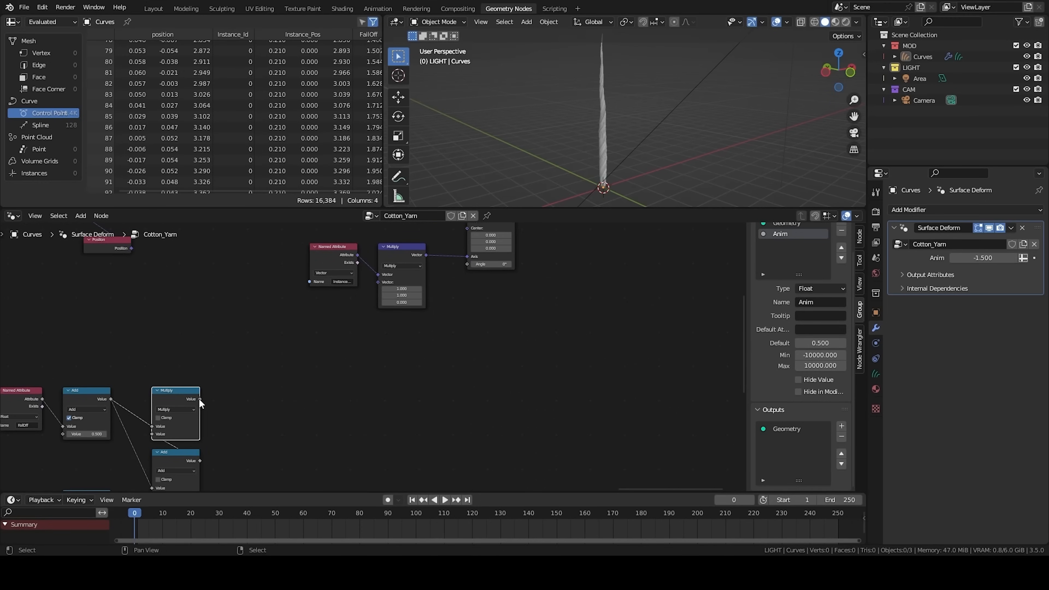
key(shift+a)
text(accum)
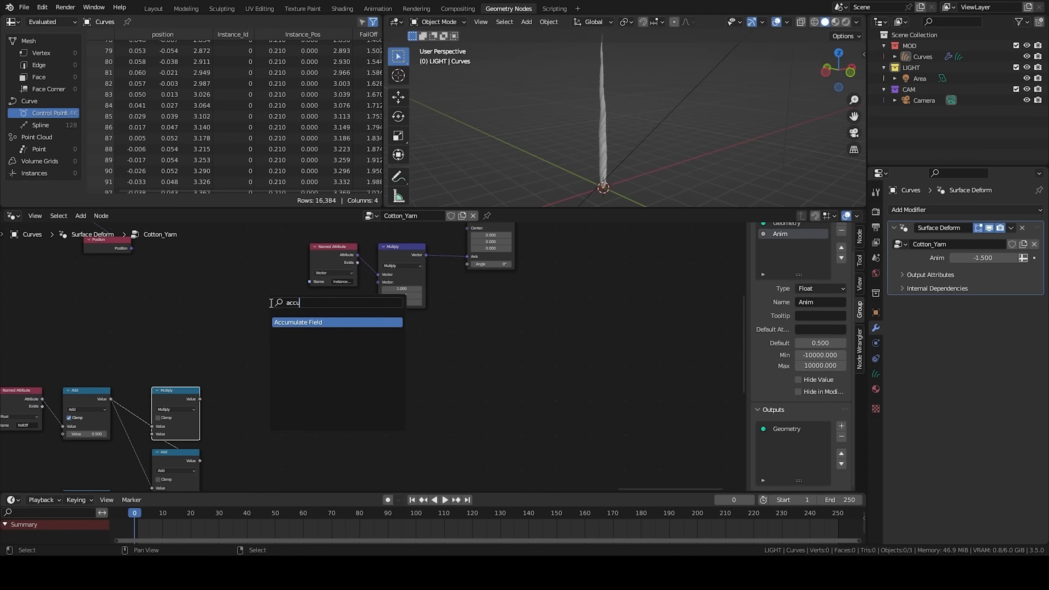
key(Return)
click(292, 346)
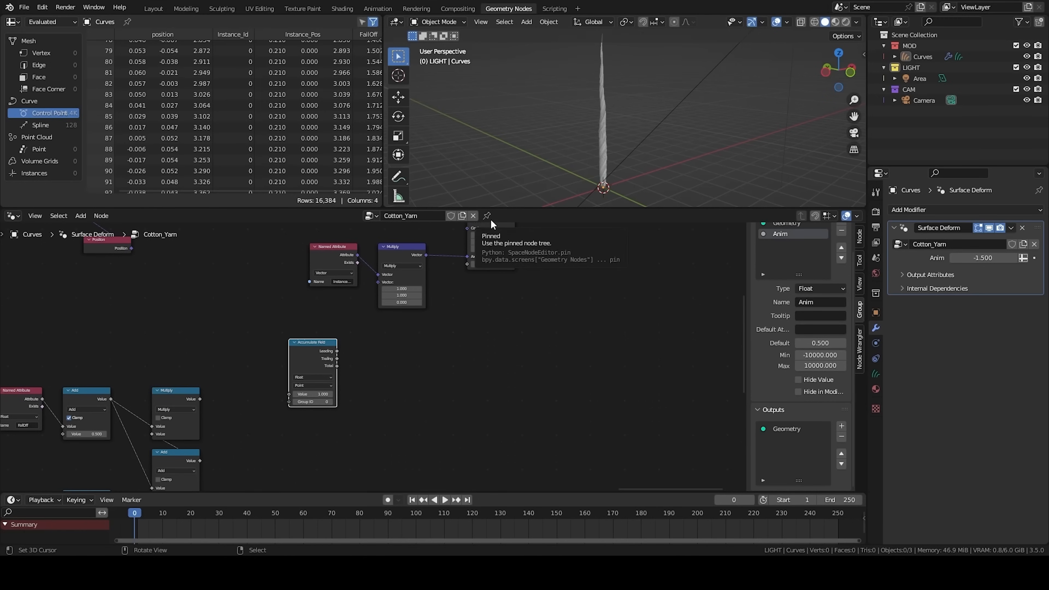
middle_drag(310, 368, 349, 365)
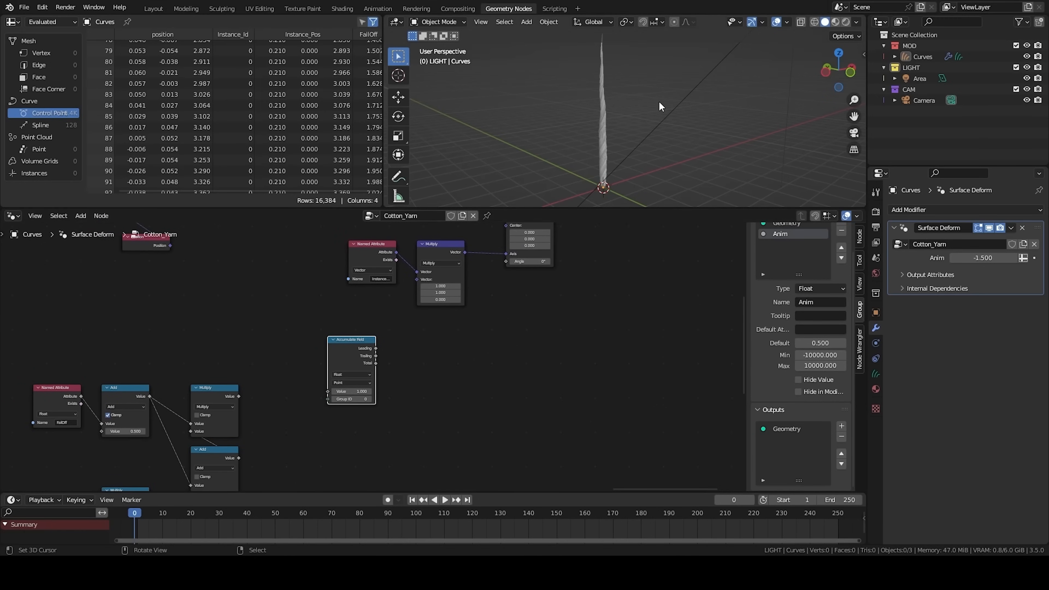
scroll(342, 376, up, 3)
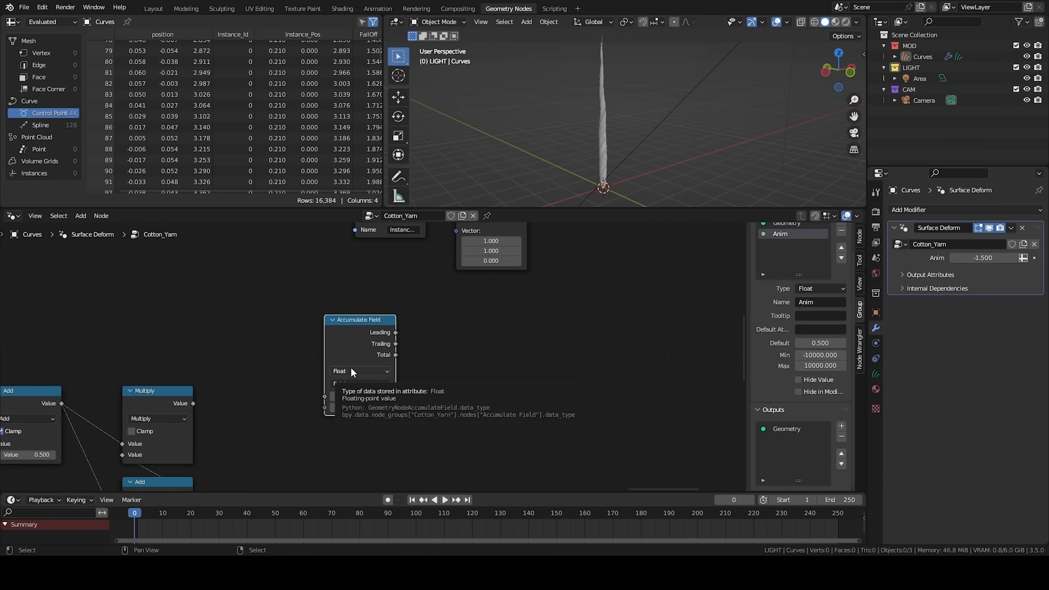
Step: Duplicate the spline Evaluate on Domain node with its Index node and place the copies beneath the new Accumulate Field
middle_drag(287, 393, 362, 310)
scroll(362, 310, down, 3)
middle_drag(218, 440, 391, 299)
scroll(391, 299, down, 2)
middle_drag(316, 446, 306, 346)
drag(267, 376, 419, 467)
key(shift+d)
click(513, 281)
middle_drag(513, 280, 371, 455)
scroll(372, 454, up, 4)
drag(372, 455, 398, 331)
key(alt+a)
middle_drag(375, 350, 390, 400)
scroll(391, 400, up, 2)
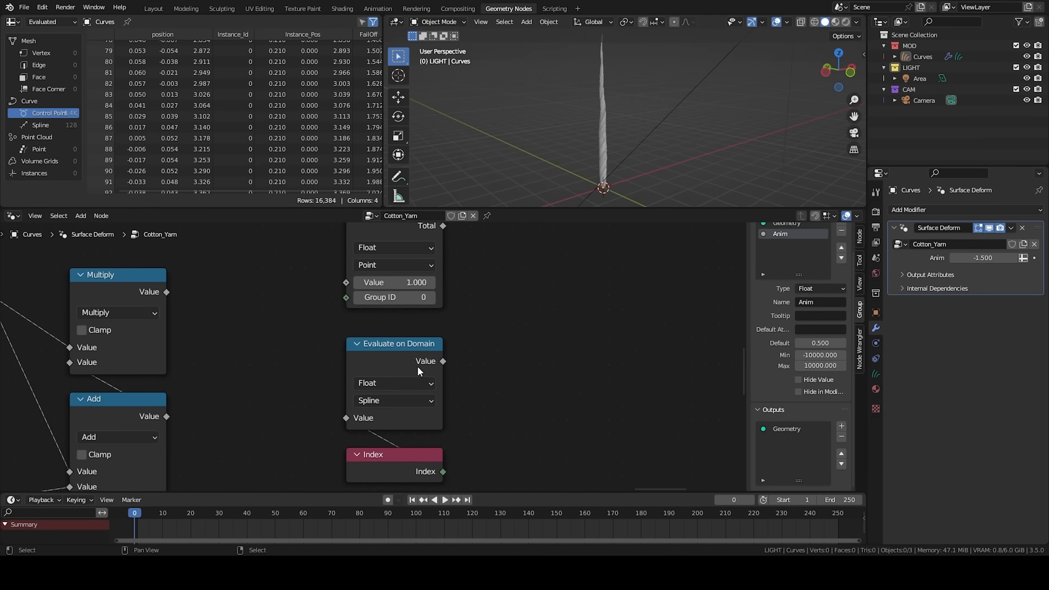
Step: Set the duplicated Evaluate on Domain to Integer, feed it from Index, and link its output to the Accumulate Field's Group ID
drag(443, 361, 346, 297)
click(385, 388)
click(386, 415)
drag(443, 472, 346, 418)
drag(443, 361, 346, 298)
Step: Link the FallOff Multiply output to the Accumulate Field's Value and its Leading output to the Vector Rotate node's Angle
middle_drag(258, 299, 428, 399)
scroll(427, 400, down, 3)
scroll(412, 400, up, 1)
drag(398, 401, 524, 403)
middle_drag(587, 365, 294, 374)
middle_drag(320, 320, 273, 431)
drag(272, 425, 287, 422)
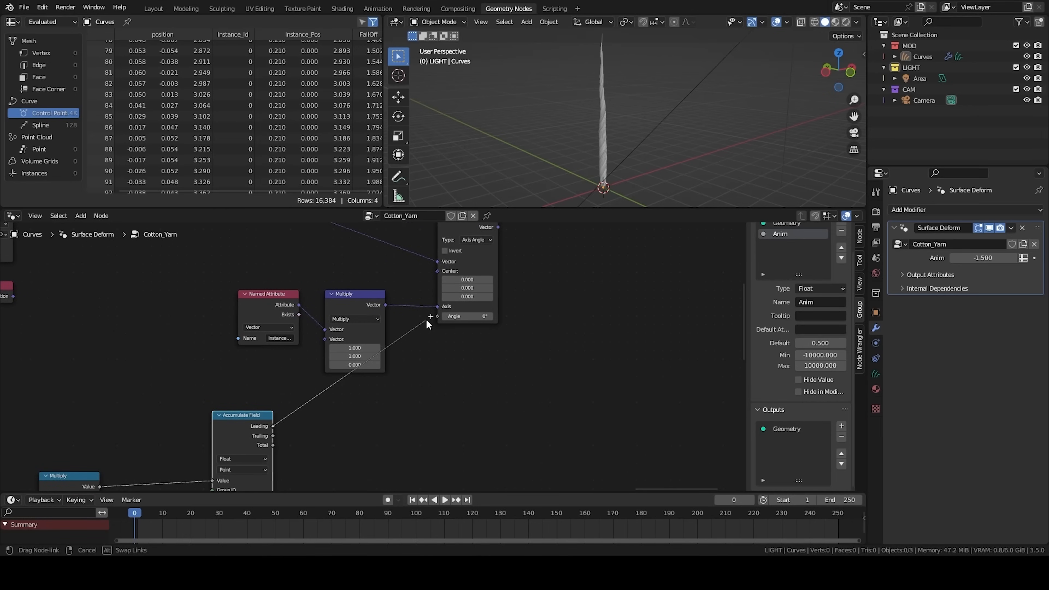
drag(435, 319, 436, 316)
Step: Add a second Accumulate Field node after the Vector Rotate node and set its data type to Vector
middle_drag(477, 349, 418, 435)
click(433, 308)
middle_drag(469, 267, 328, 382)
scroll(327, 382, down, 4)
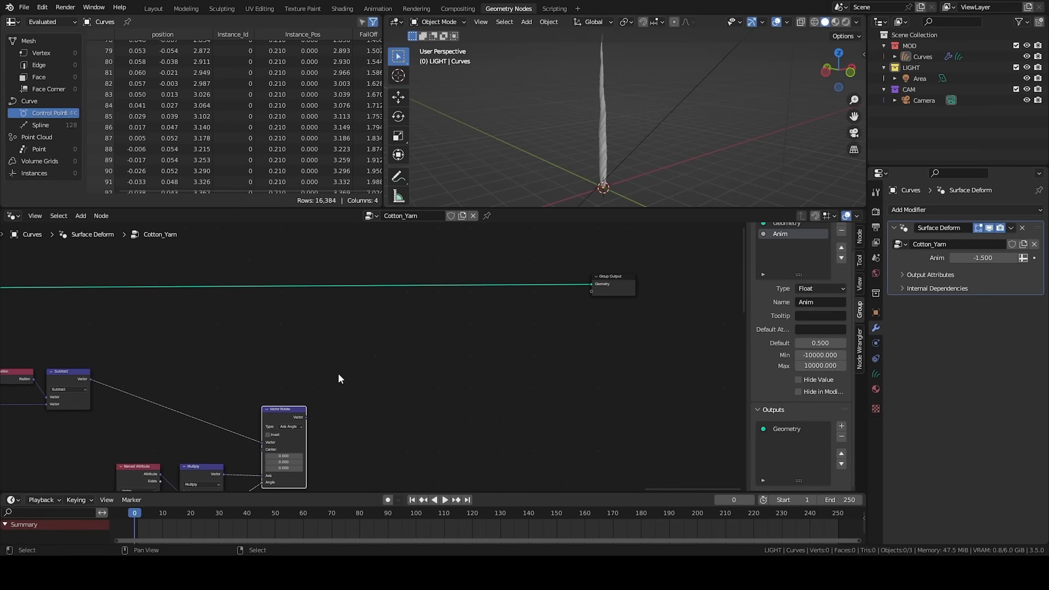
middle_drag(277, 434, 259, 393)
middle_drag(179, 426, 228, 363)
scroll(278, 340, up, 6)
scroll(279, 339, down, 3)
key(shift+a)
click(435, 263)
text(ac)
key(Return)
click(437, 256)
click(462, 299)
click(460, 326)
scroll(460, 329, up, 6)
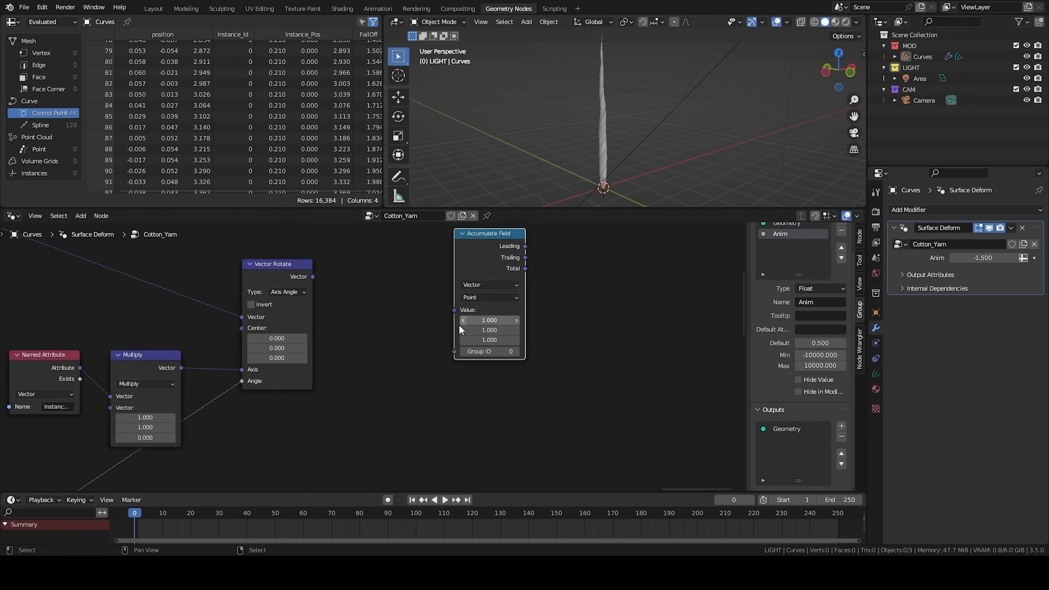
middle_drag(446, 322, 440, 274)
Step: Duplicate the integer Evaluate on Domain and Index pair and place it beneath the vector Accumulate Field
scroll(440, 274, down, 7)
middle_drag(263, 426, 458, 209)
drag(259, 321, 313, 363)
key(shift+d)
click(611, 261)
middle_drag(611, 261, 457, 426)
key(g)
click(502, 316)
scroll(503, 316, up, 4)
middle_drag(502, 315, 475, 432)
Step: Link the copied Evaluate on Domain to the vector Accumulate Field's Group ID and the Vector Rotate output to its Value
drag(501, 410, 431, 374)
drag(289, 299, 351, 314)
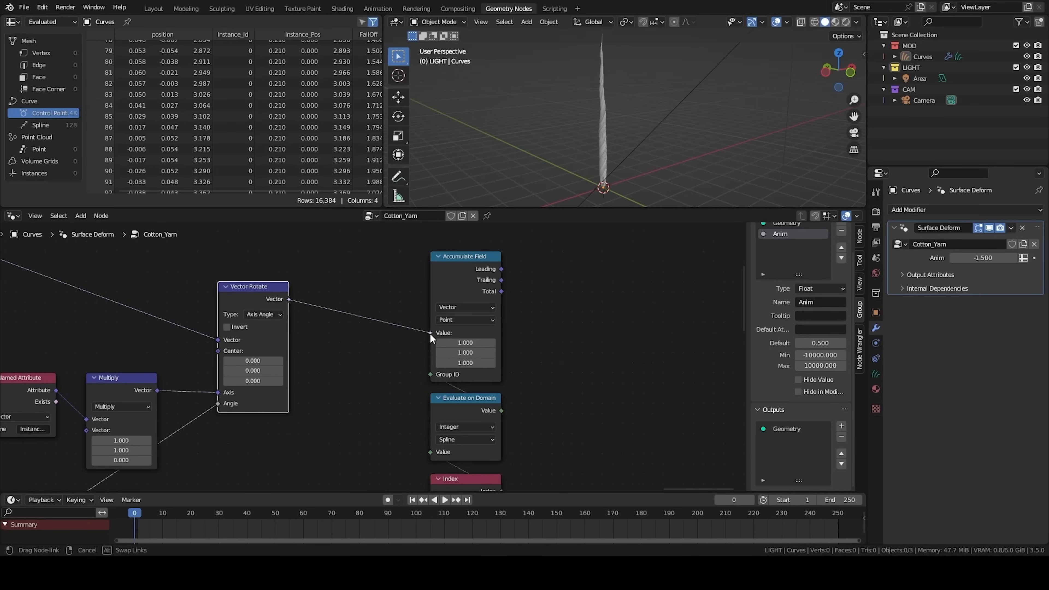
drag(430, 333, 430, 333)
Step: Add a vector Add node and link the vector Accumulate Field's Leading output to its first vector
middle_drag(493, 280, 320, 365)
scroll(390, 354, up, 4)
key(q)
click(457, 328)
click(512, 303)
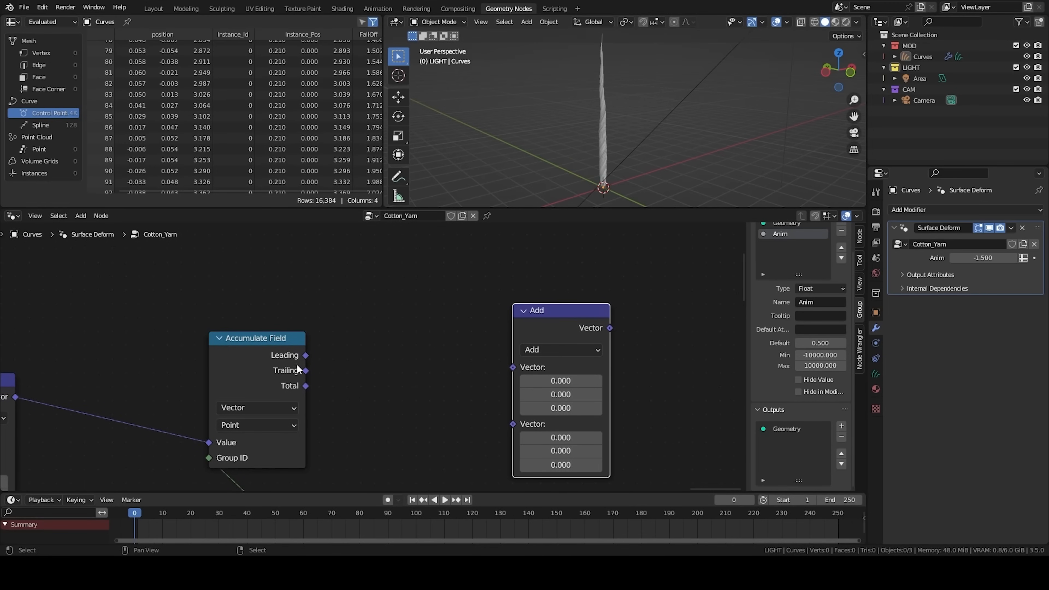
drag(546, 316, 518, 302)
click(311, 366)
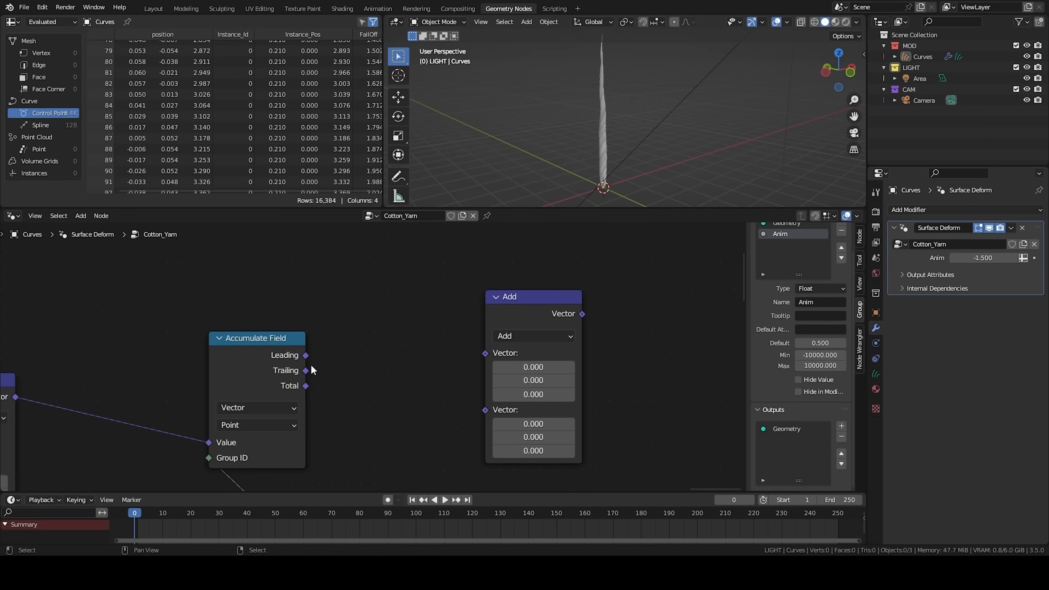
drag(304, 355, 485, 352)
Step: Add a Curve Root node and link its Root Position to the vector Add node's second vector
middle_drag(446, 384, 467, 334)
key(shift+a)
click(458, 297)
text(root)
key(Return)
click(517, 412)
click(614, 430)
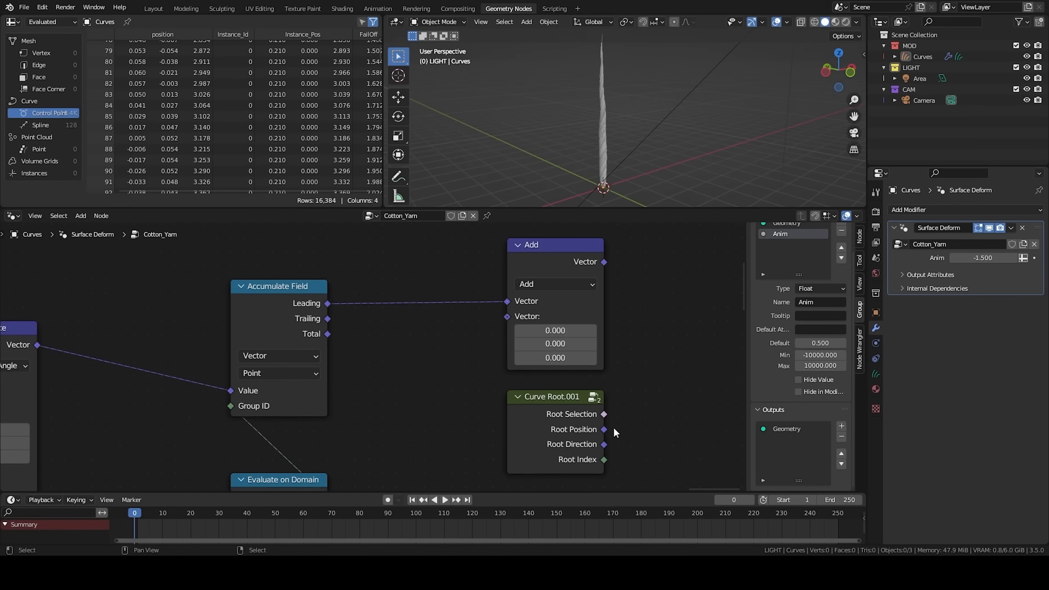
drag(606, 431, 530, 361)
drag(510, 322, 507, 316)
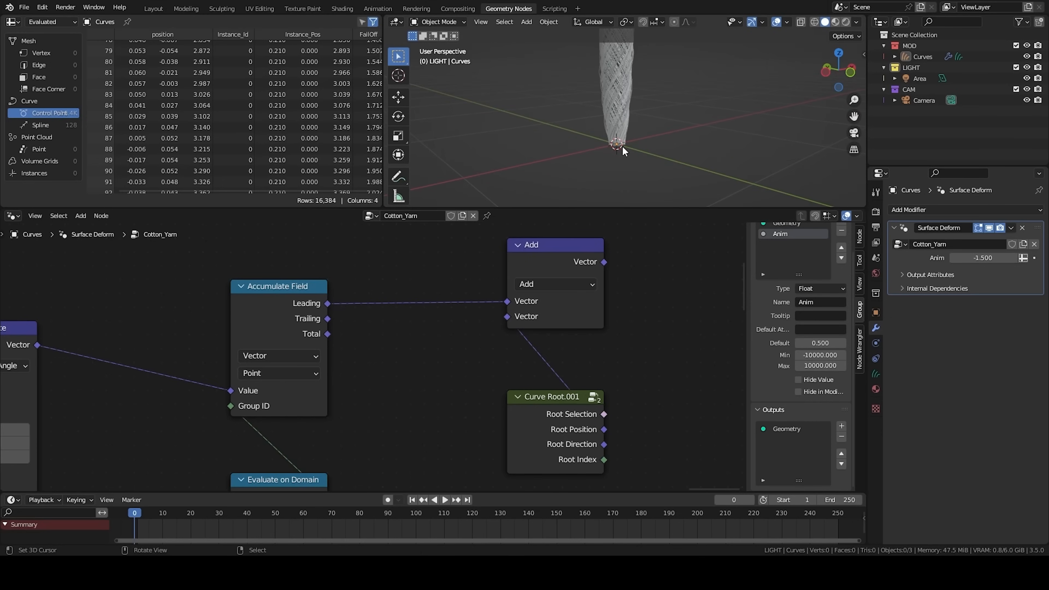
scroll(627, 185, down, 4)
shift+middle_drag(651, 91, 643, 142)
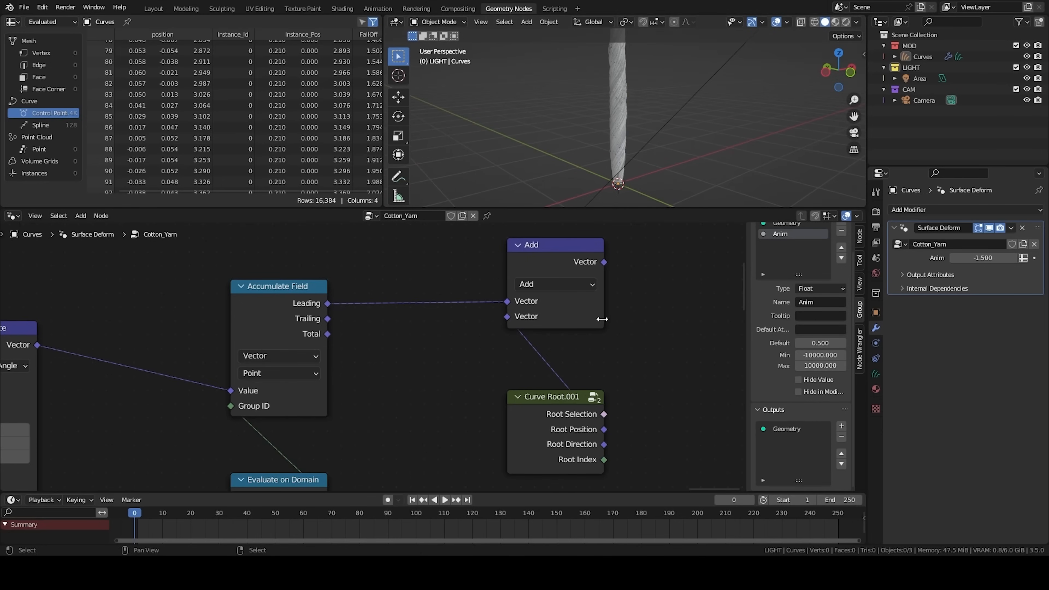
Step: Insert a Set Position node on the geometry link just before the Group Output
scroll(580, 312, down, 8)
middle_drag(580, 312, 477, 407)
drag(476, 304, 647, 305)
middle_drag(395, 366, 498, 328)
key(shift+a)
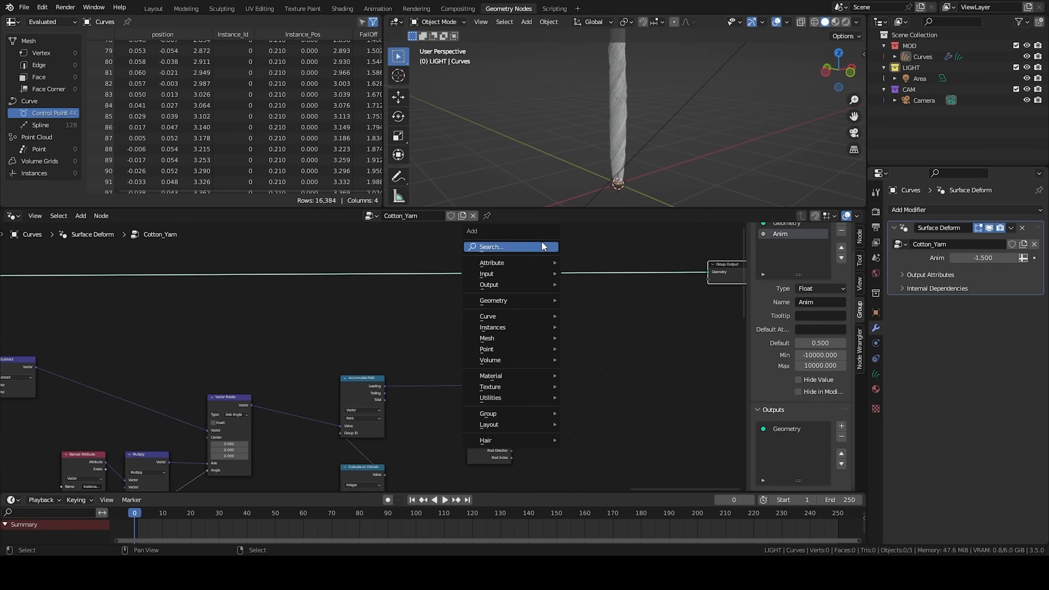
click(543, 246)
text(set p)
key(Return)
click(412, 306)
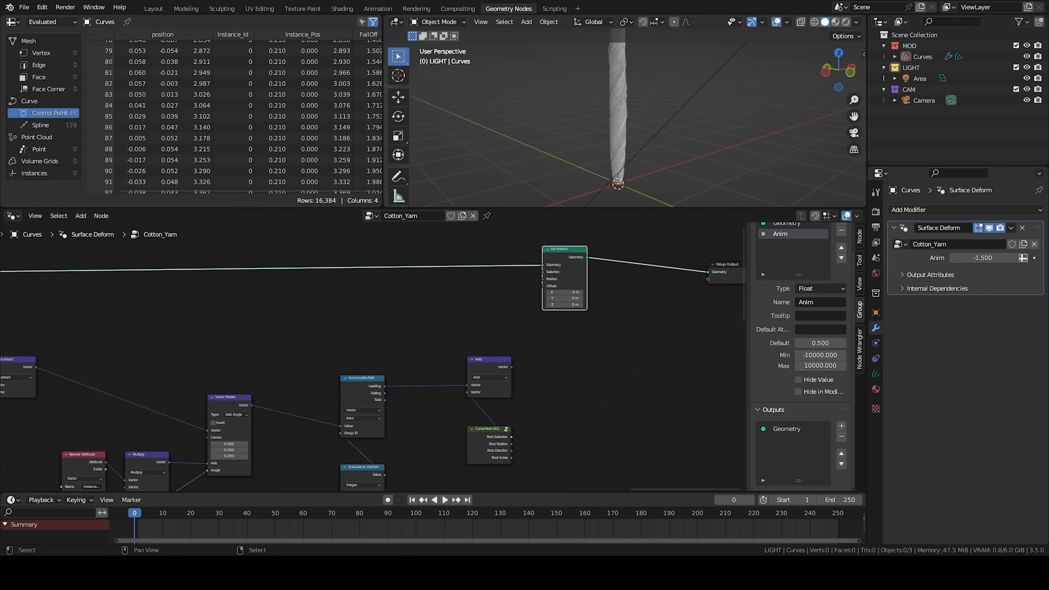
scroll(536, 387, down, 1)
Step: Try linking the vector Accumulate Field's Leading output directly to the Set Position node's Position
drag(384, 385, 530, 285)
click(560, 281)
shift+middle_drag(660, 119, 622, 171)
scroll(619, 75, up, 5)
scroll(623, 171, up, 2)
Step: Link the vector Add node's output to the Set Position node's Position
drag(500, 366, 530, 285)
shift+middle_drag(618, 103, 615, 179)
scroll(635, 62, down, 4)
shift+middle_drag(627, 62, 590, 189)
scroll(594, 105, down, 3)
Step: Test the unravelling by changing the modifier's Anim value to -3.434
middle_drag(661, 268, 689, 263)
drag(979, 259, 729, 110)
scroll(702, 114, down, 2)
shift+middle_drag(634, 120, 665, 157)
drag(979, 258, 956, 258)
Step: Set the duplicated noise chain's Multiply factor to 0.57 and the modifier's Anim value to -2.048
scroll(362, 349, up, 3)
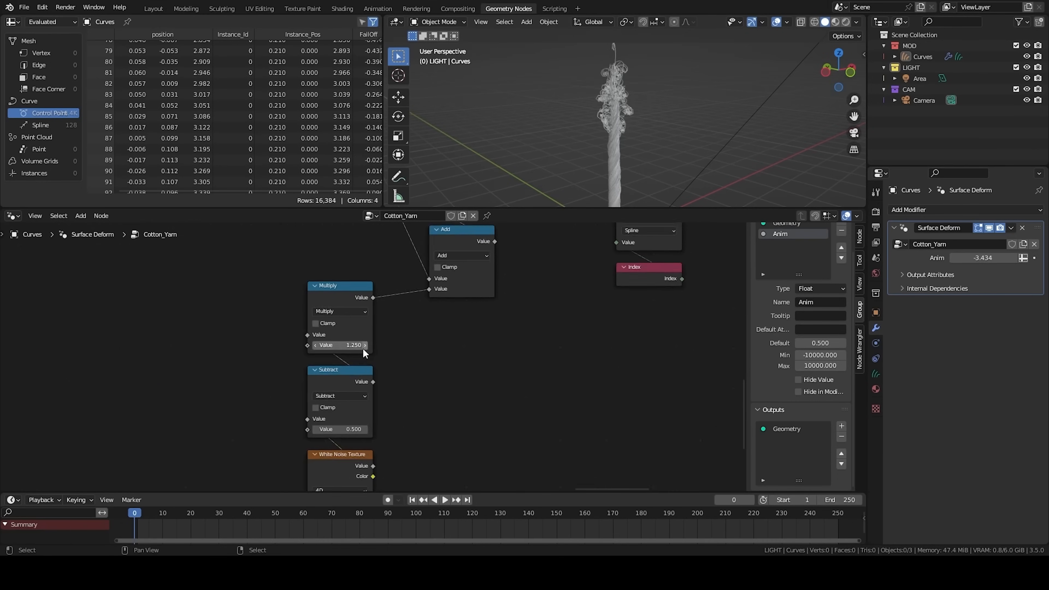
mouse_move(336, 344)
mouse_down()
mouse_move(359, 344)
mouse_move(328, 344)
mouse_move(343, 344)
mouse_up()
click(337, 344)
text(.57)
key(Return)
drag(982, 257, 978, 258)
Step: Set the second value of the clamped Add node after the FallOff attribute to 0 and test the Anim value
scroll(416, 403, down, 4)
middle_drag(417, 364, 470, 465)
scroll(417, 313, up, 4)
click(416, 313)
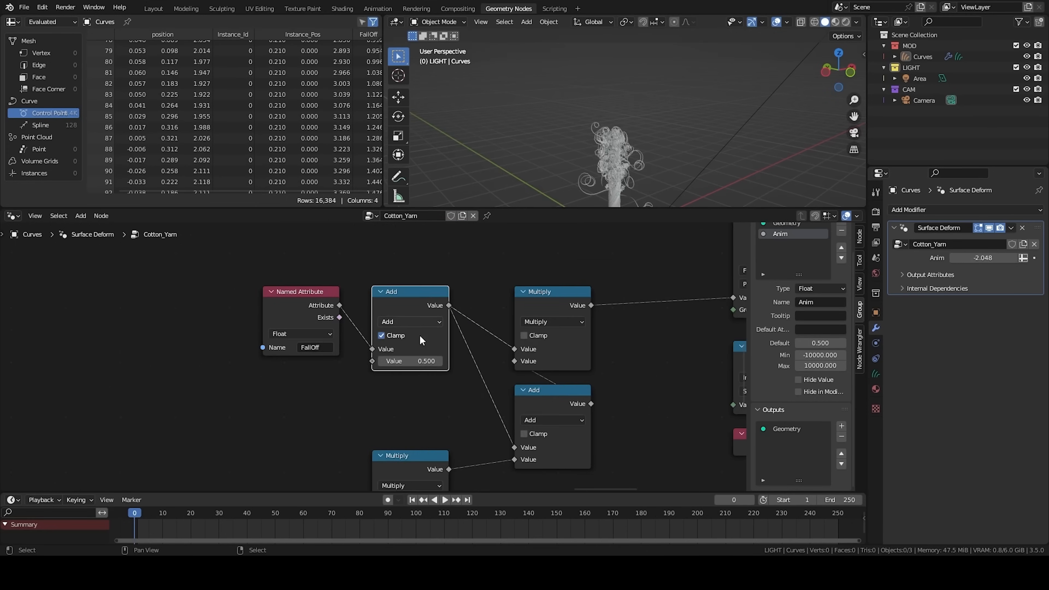
middle_drag(428, 373, 316, 393)
double_click(320, 380)
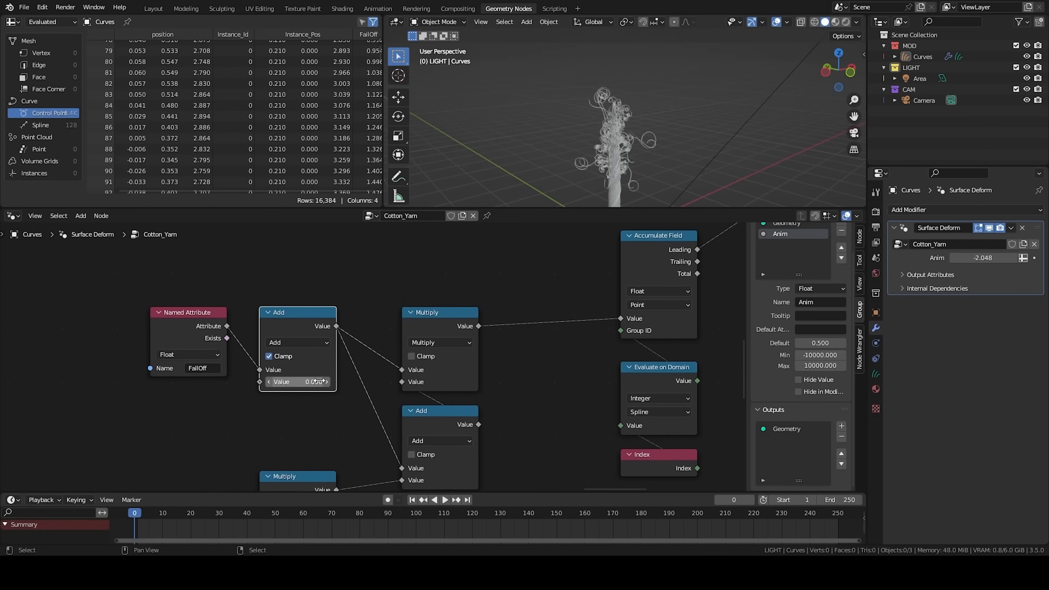
drag(984, 257, 970, 257)
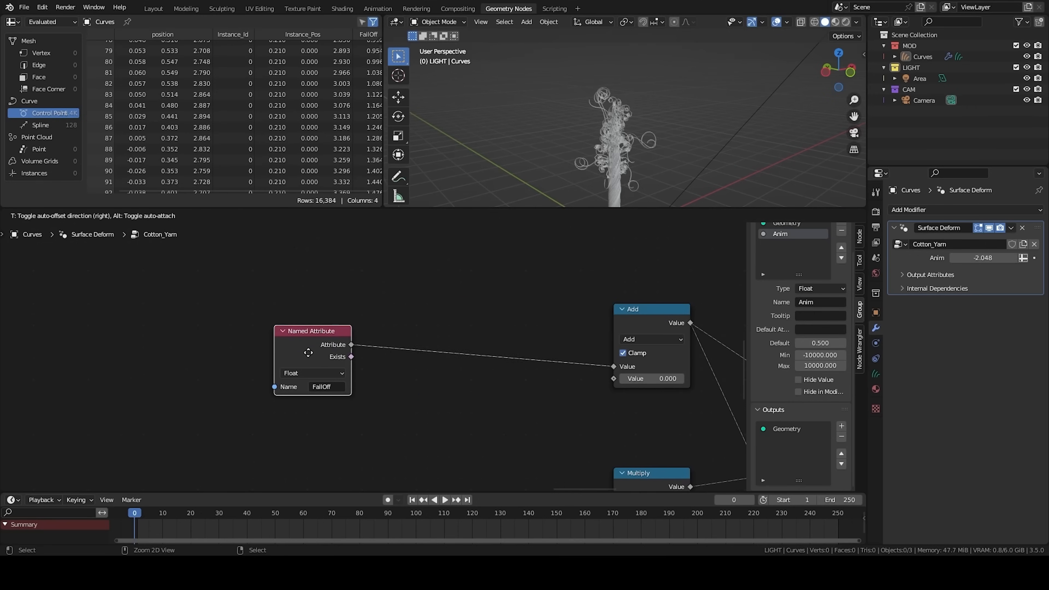
Step: Insert a Multiply math node with a factor of 0.490 between the FallOff attribute and the clamped Add node
key(shift+a)
click(372, 321)
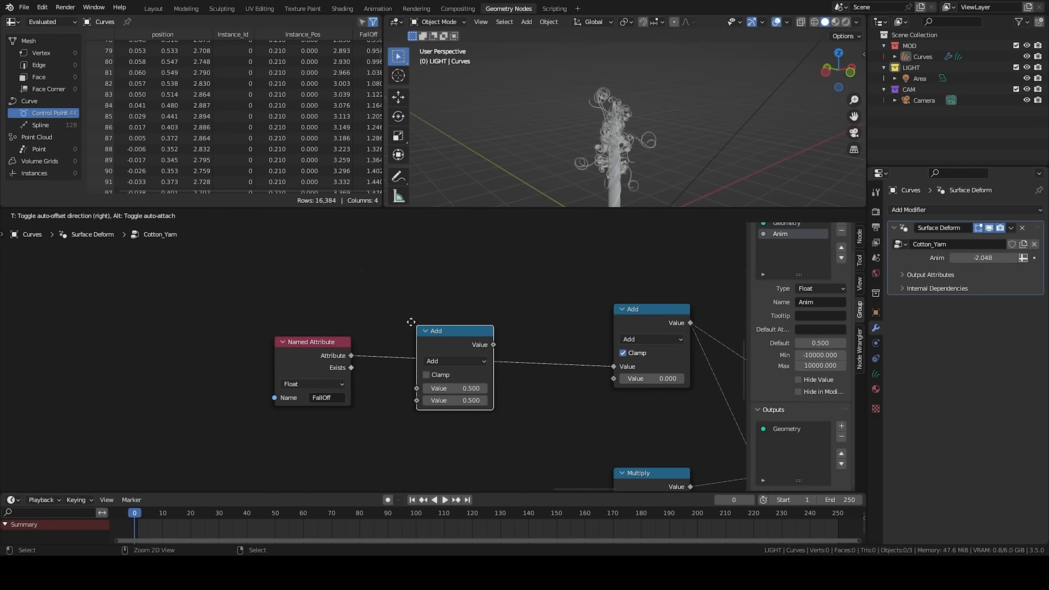
click(403, 325)
click(446, 361)
click(438, 416)
middle_drag(501, 374, 484, 356)
mouse_move(428, 386)
mouse_down()
mouse_move(475, 386)
mouse_move(437, 386)
mouse_up()
Step: Set the modifier's Anim value to 0 and keyframe it at frame 0
mouse_move(982, 257)
mouse_down()
mouse_move(933, 258)
mouse_move(999, 257)
mouse_move(969, 262)
mouse_up()
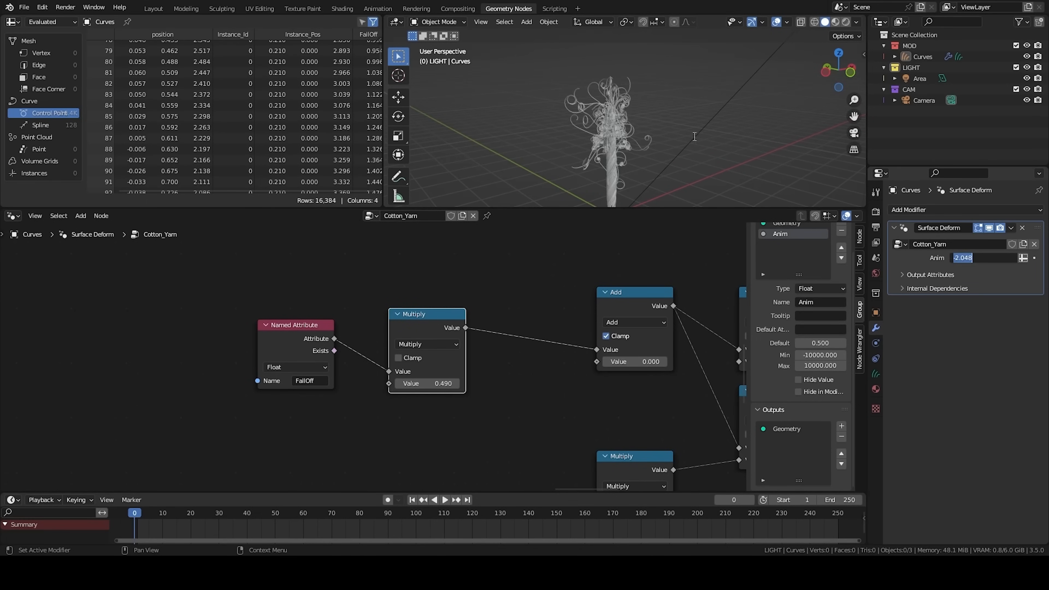
scroll(668, 172, down, 5)
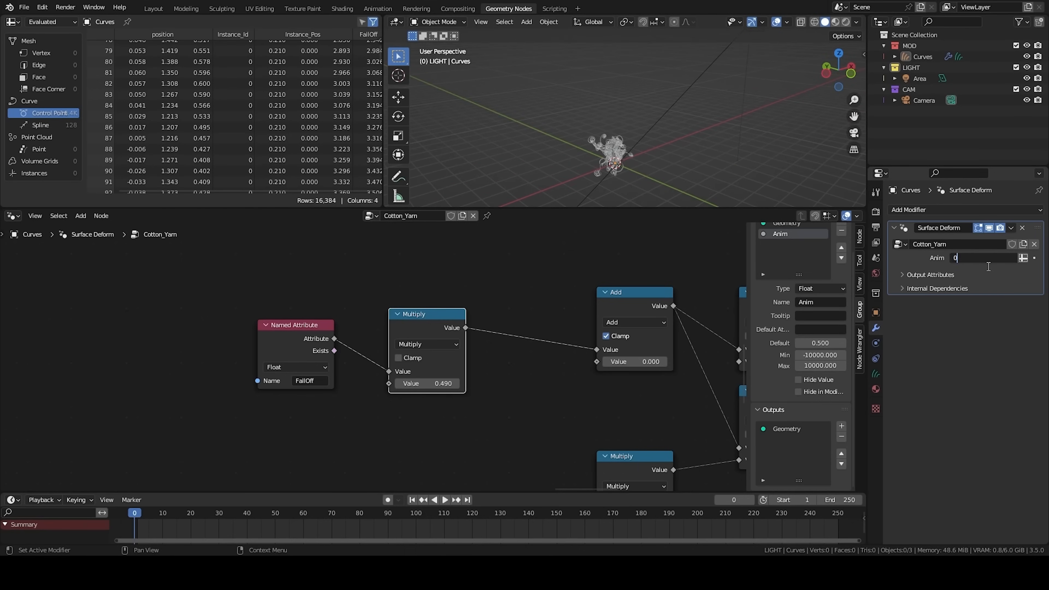
key(i)
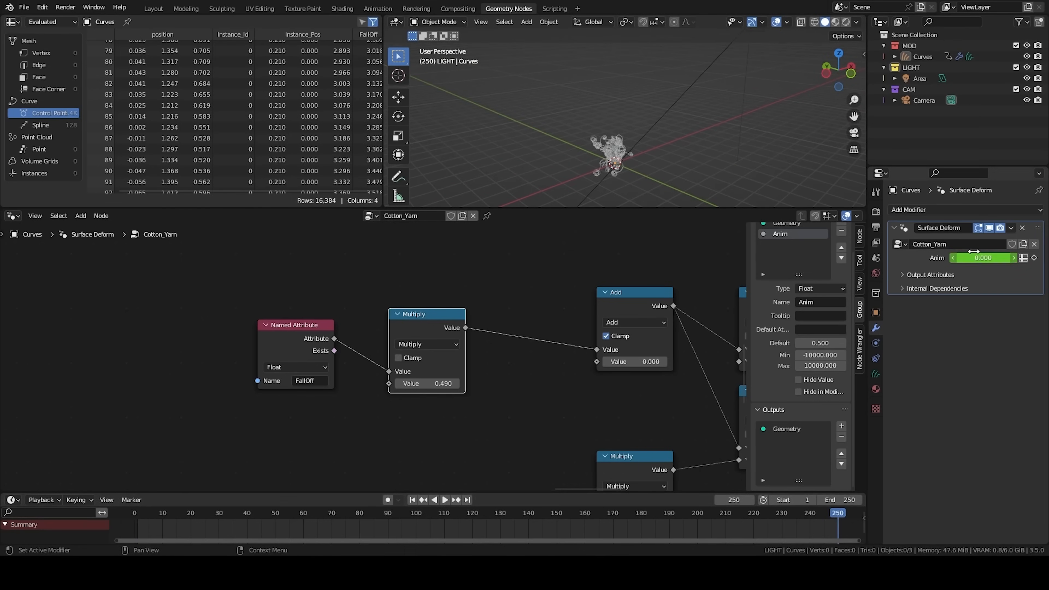
Step: Set the Anim value to -5.5 at frame 250 and keyframe it
drag(983, 258, 942, 258)
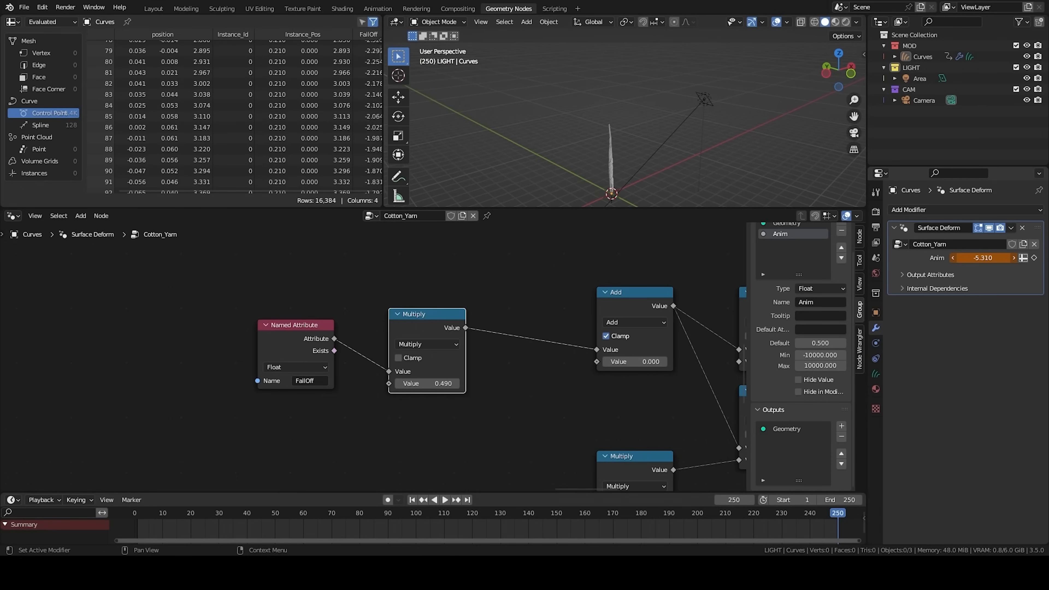
click(991, 258)
key(BackSpace)
text(-5.5)
key(Return)
key(i)
Step: Play the unravelling animation through the camera in a full-screen viewport
key(space)
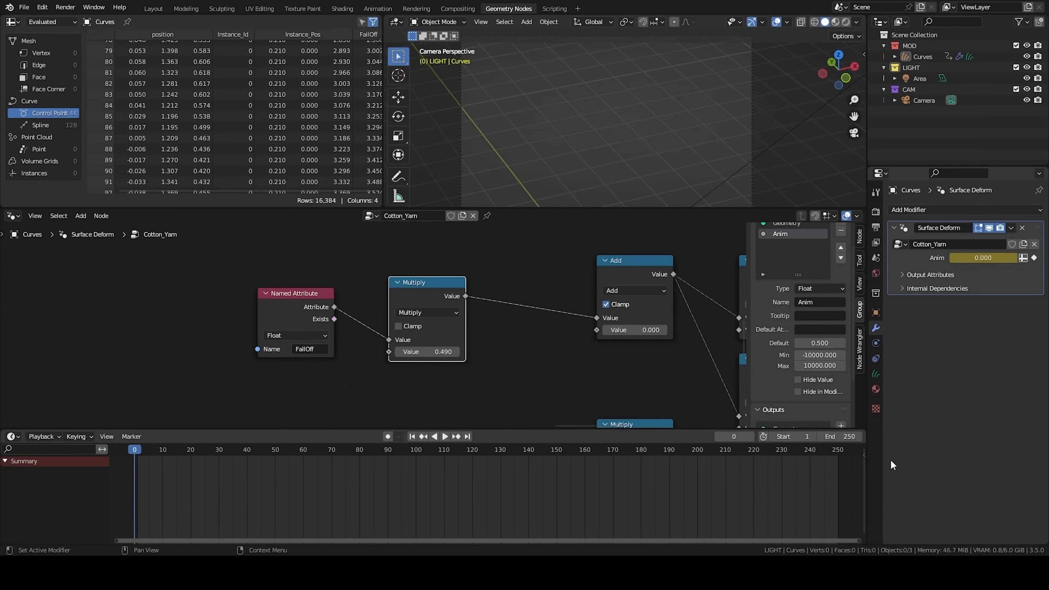
key(ctrl+alt+space)
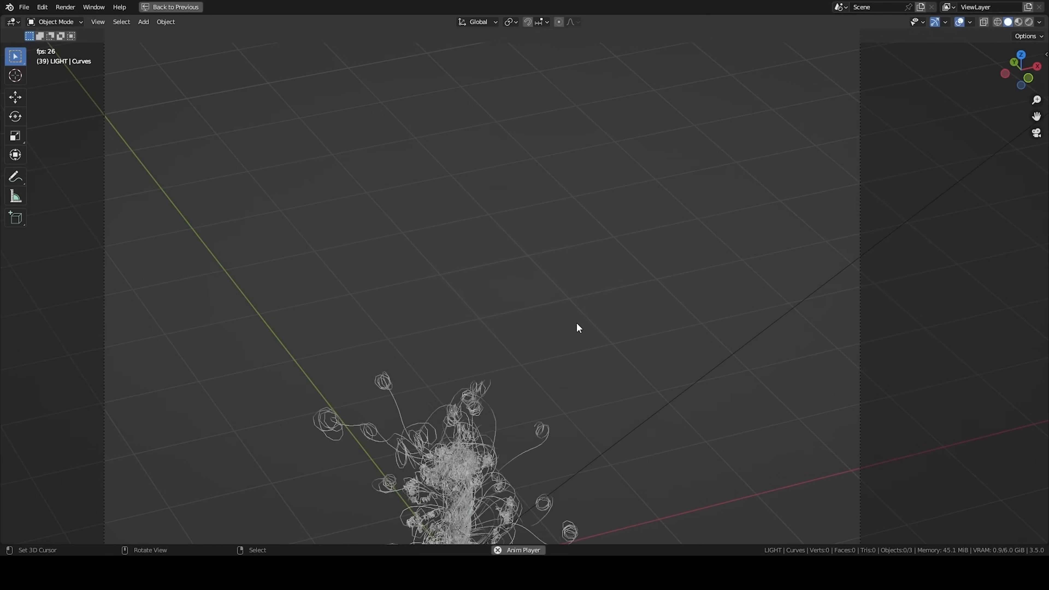